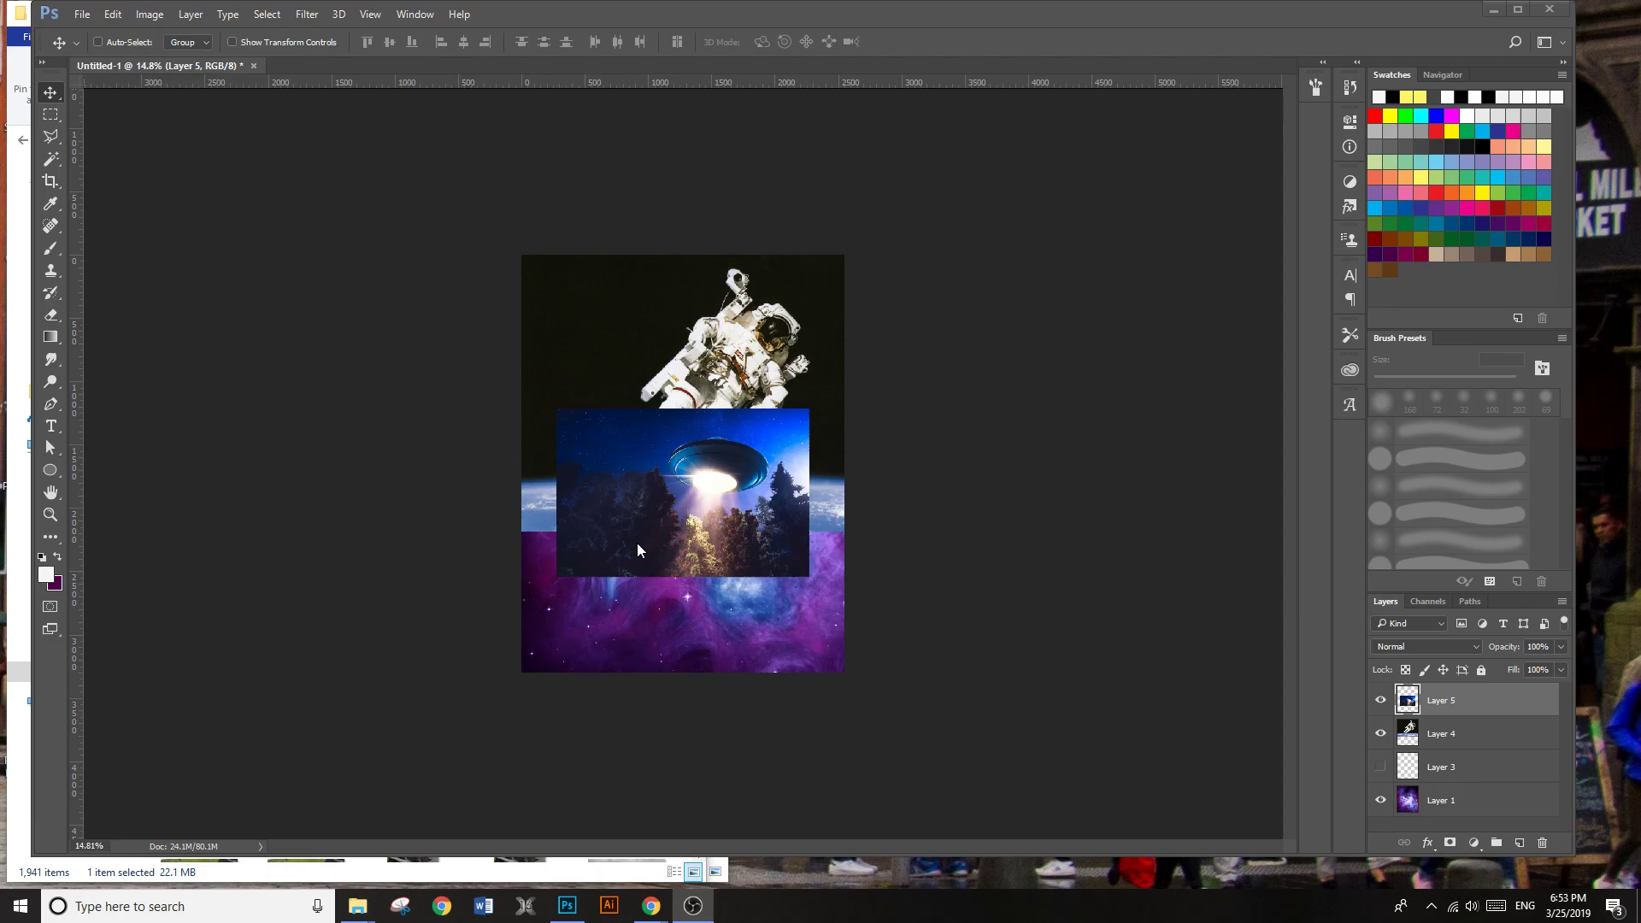
Step: Select the astronaut photo's layer and move the photo slightly up and to the left on the canvas
{"action": "right_click", "coordinate": [718, 494]}
{"action": "left_click", "coordinate": [753, 505]}
{"action": "left_click_drag", "start_coordinate": [690, 539], "coordinate": [680, 462]}
{"action": "right_click", "coordinate": [726, 325]}
{"action": "left_click", "coordinate": [748, 332]}
{"action": "mouse_move", "coordinate": [707, 332]}
{"action": "left_mouse_down"}
{"action": "mouse_move", "coordinate": [675, 407]}
{"action": "mouse_move", "coordinate": [697, 318]}
{"action": "left_mouse_up"}
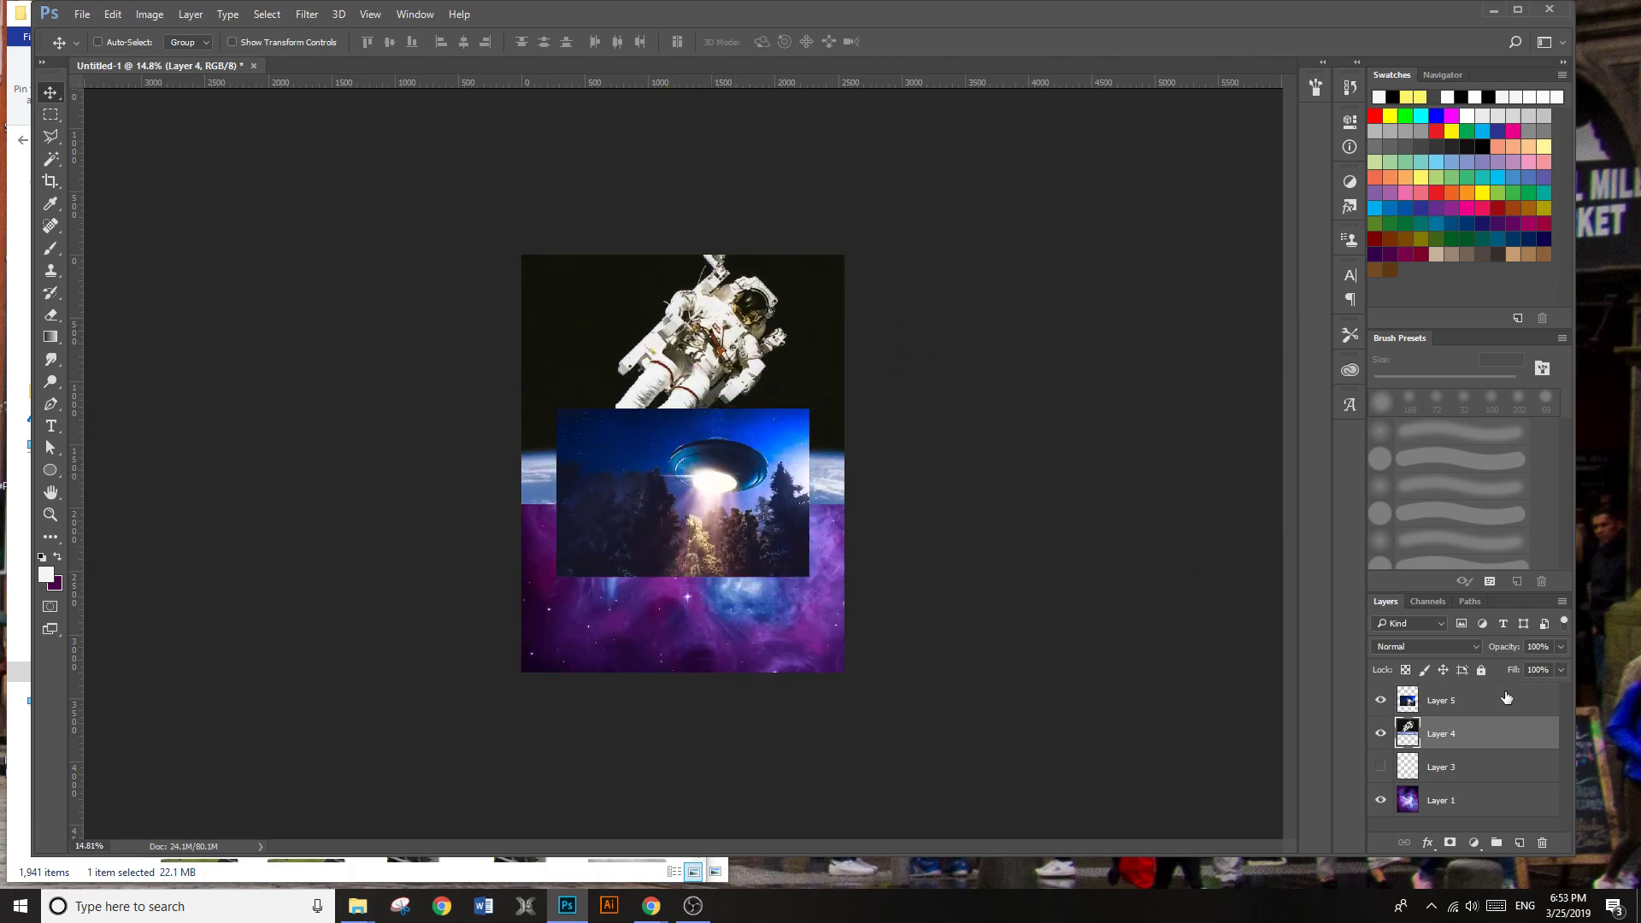
Step: Hide the UFO and astronaut layers and move Layer 3 to the top of the layer stack
{"action": "left_click", "coordinate": [1378, 703]}
{"action": "left_click", "coordinate": [1380, 733]}
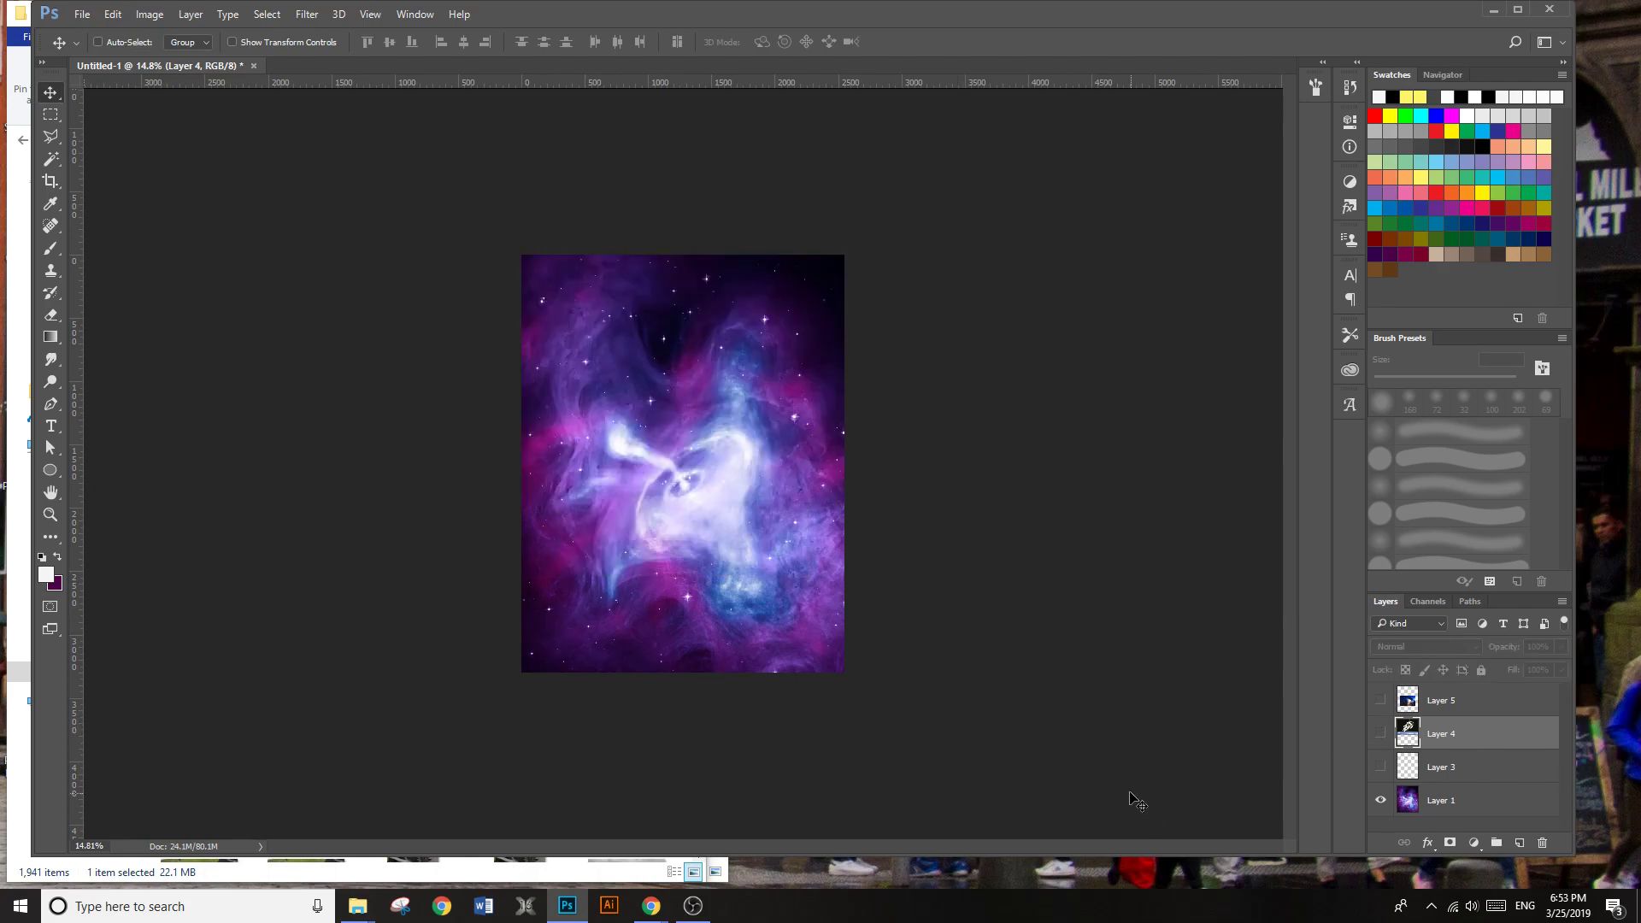
{"action": "mouse_move", "coordinate": [1463, 777]}
{"action": "left_mouse_down"}
{"action": "mouse_move", "coordinate": [1469, 716]}
{"action": "mouse_move", "coordinate": [1453, 754]}
{"action": "left_mouse_up"}
Step: Toggle the nebula background layer off and on, then select it and examine the background up close
{"action": "left_click", "coordinate": [1381, 801]}
{"action": "left_click", "coordinate": [1380, 800]}
{"action": "left_click", "coordinate": [1491, 804]}
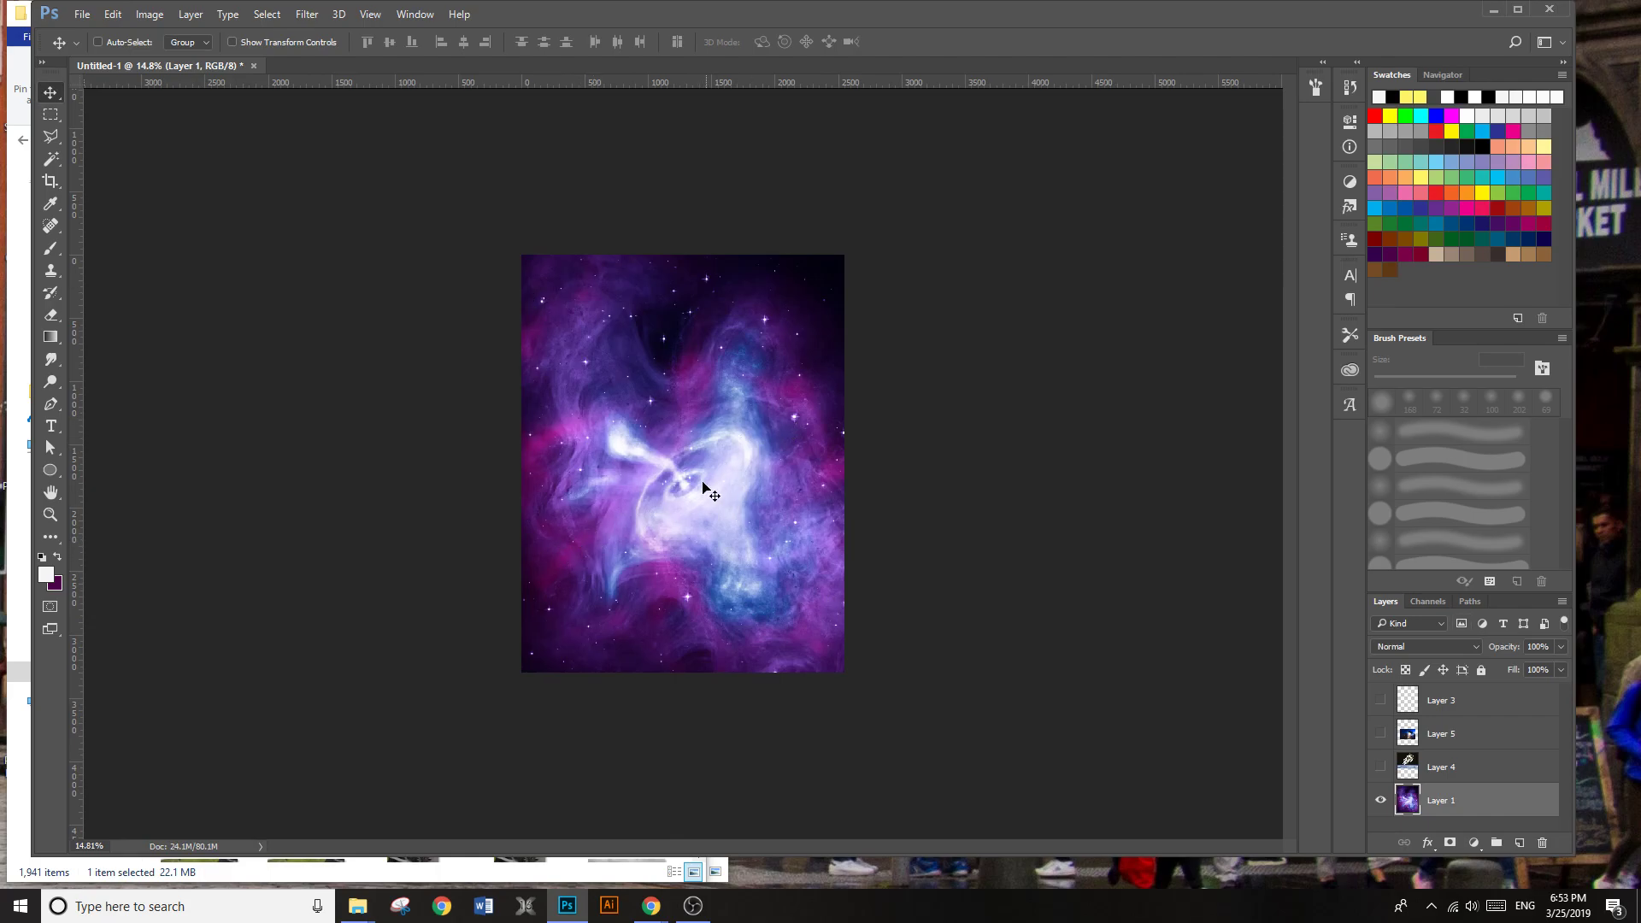
{"action": "scroll", "coordinate": [633, 612], "scroll_direction": "up", "scroll_amount": 1}
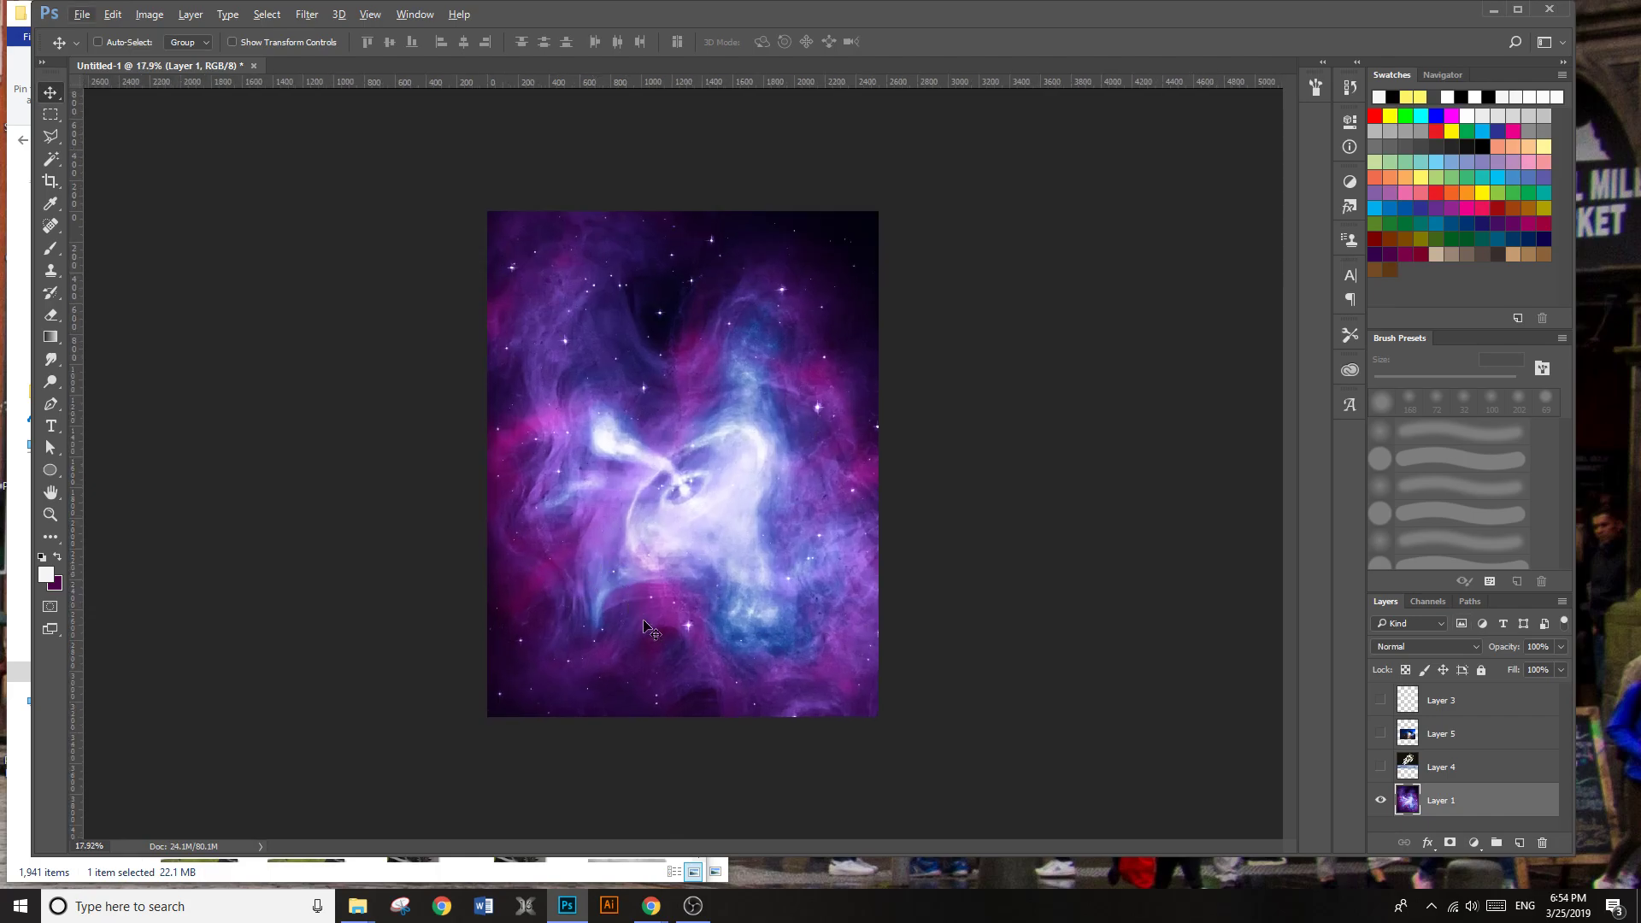
{"action": "scroll", "coordinate": [681, 758], "scroll_direction": "up", "scroll_amount": 1}
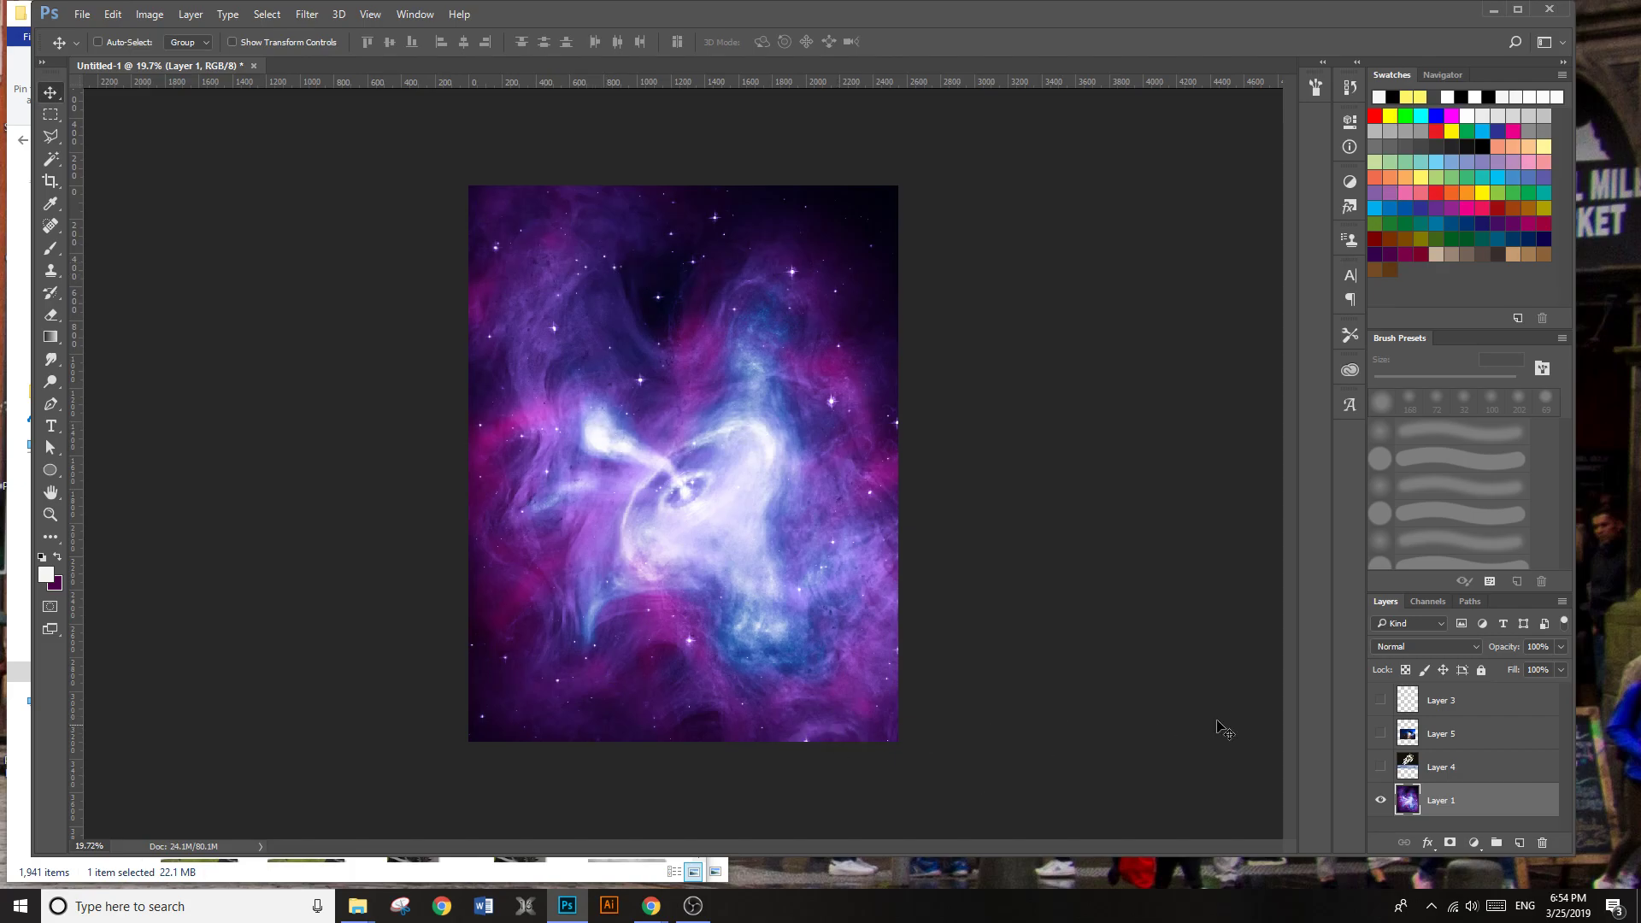
Step: Show the astronaut layer and move the photo down to the middle of the canvas
{"action": "left_click", "coordinate": [1382, 768]}
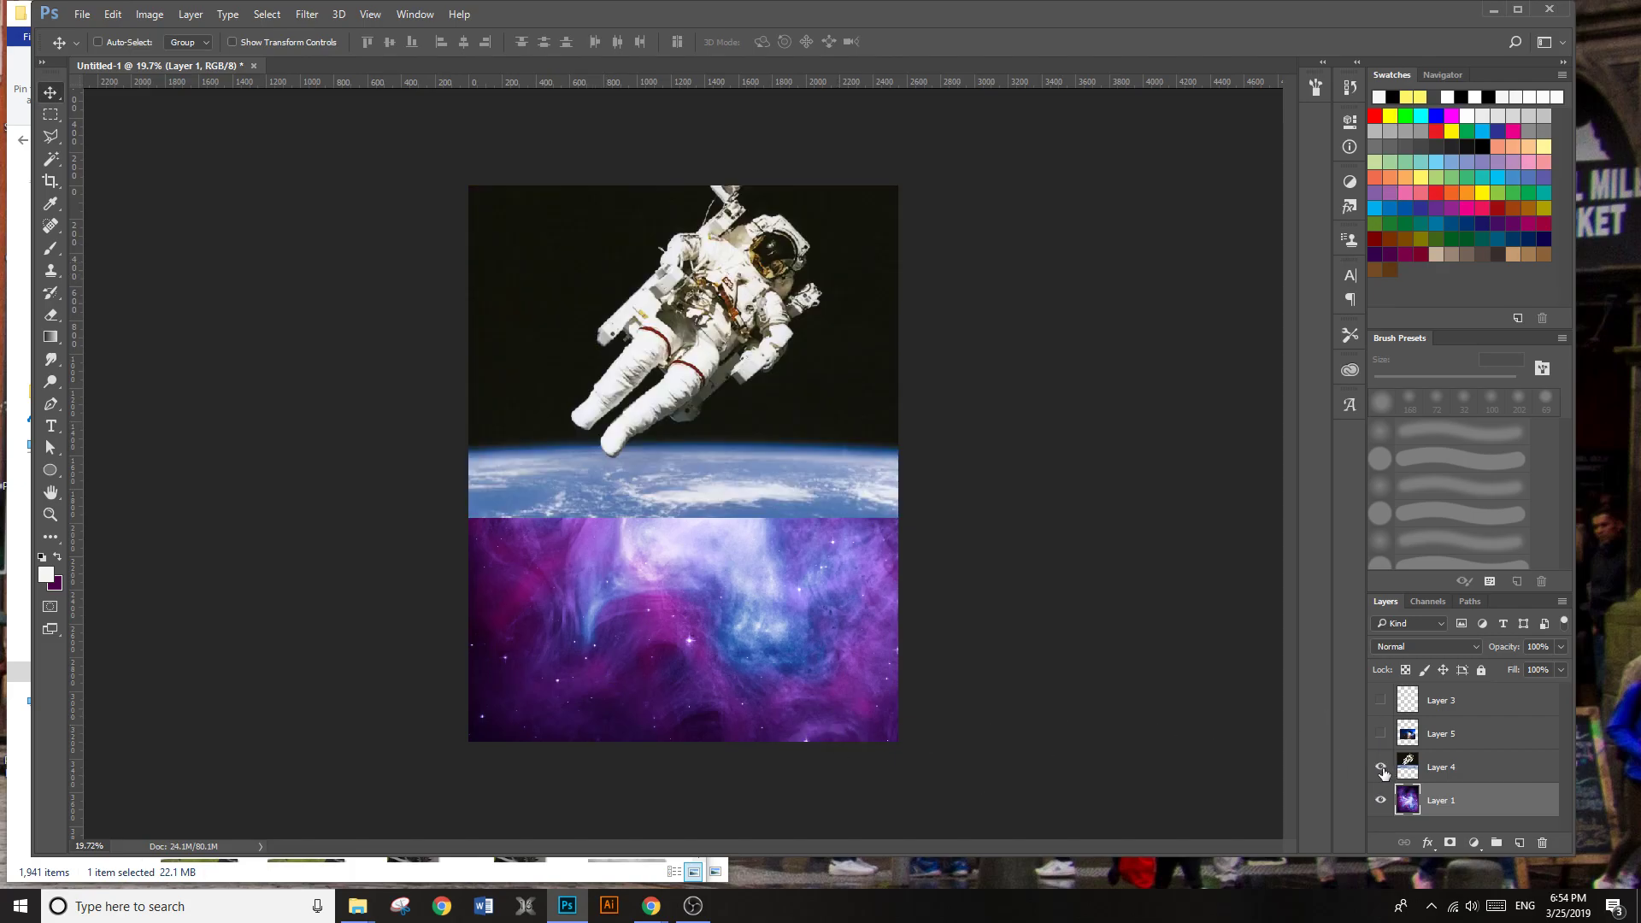
{"action": "left_click_drag", "start_coordinate": [769, 372], "coordinate": [749, 475]}
{"action": "right_click", "coordinate": [761, 357]}
{"action": "left_click", "coordinate": [804, 363]}
{"action": "scroll", "coordinate": [737, 518], "scroll_direction": "up", "scroll_amount": 5}
{"action": "left_click_drag", "start_coordinate": [846, 456], "coordinate": [810, 457]}
{"action": "scroll", "coordinate": [718, 506], "scroll_direction": "down", "scroll_amount": 3}
{"action": "scroll", "coordinate": [719, 506], "scroll_direction": "up", "scroll_amount": 2}
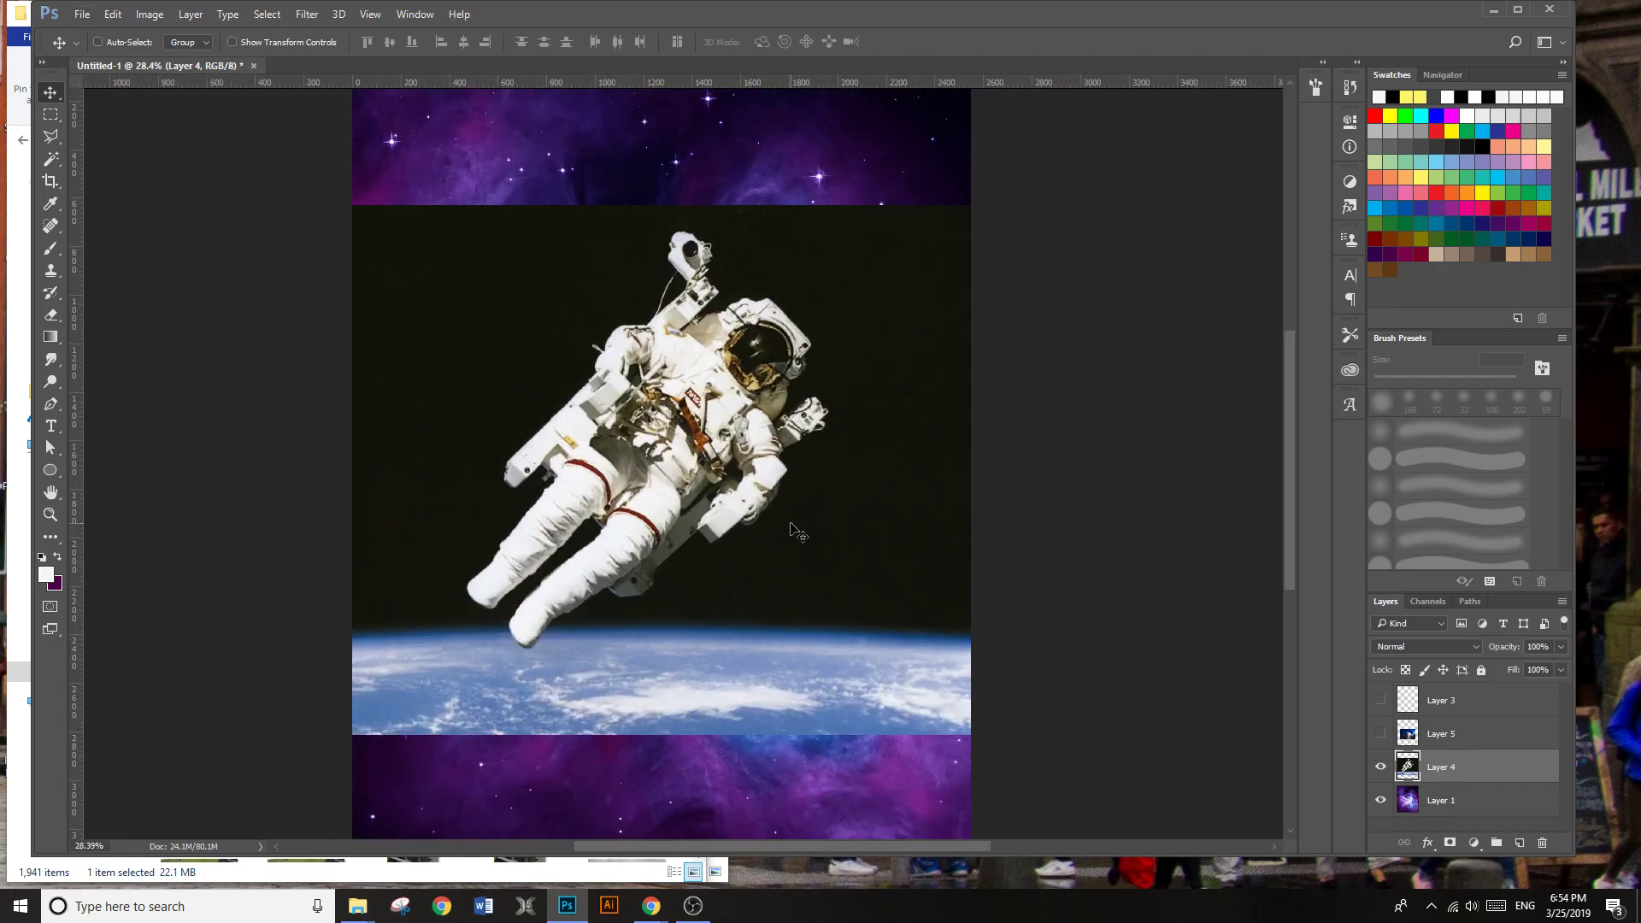
Step: Select the black sky around the astronaut with the Magic Wand at a tolerance of 11
{"action": "key", "text": "w"}
{"action": "left_click", "coordinate": [885, 460]}
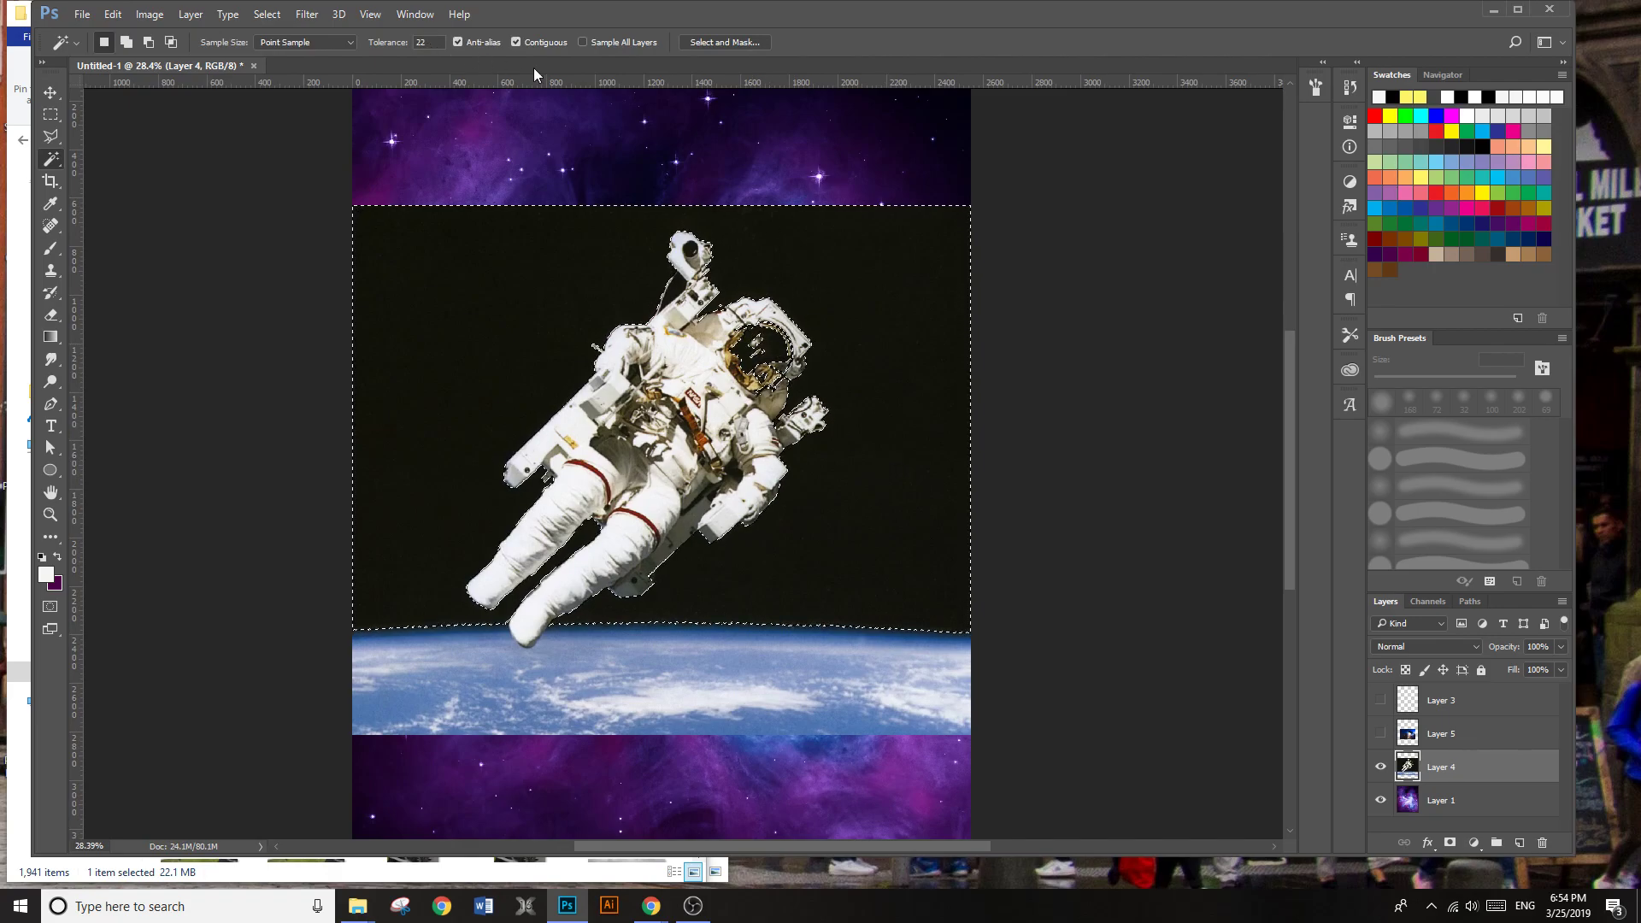
{"action": "left_click", "coordinate": [424, 42]}
{"action": "type", "text": "11"}
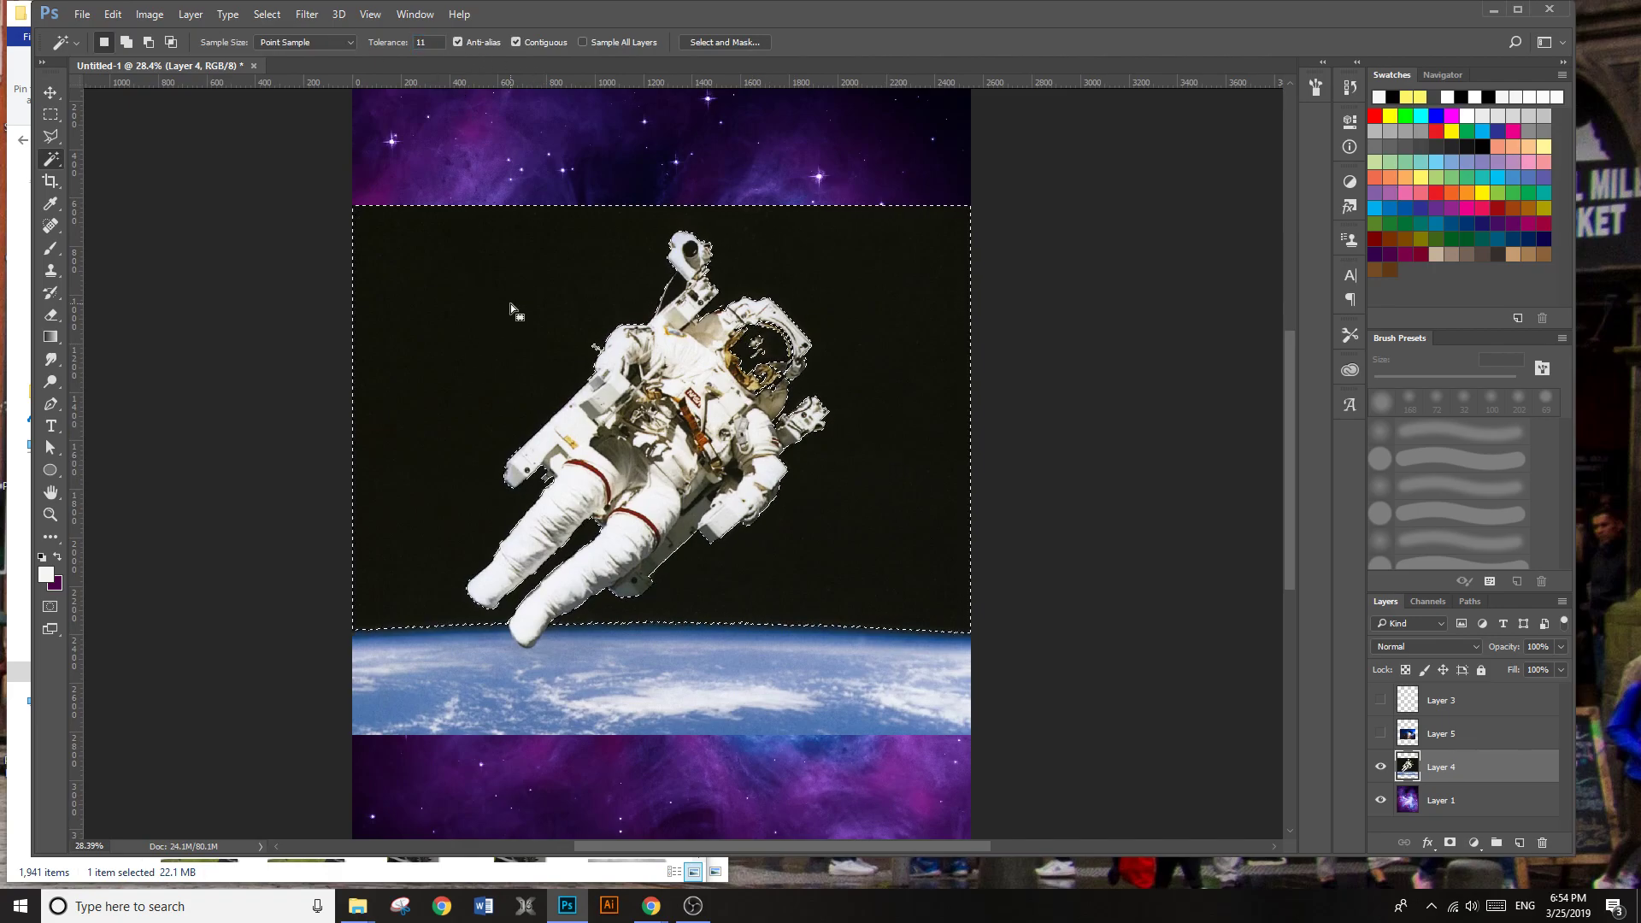
{"action": "left_click", "coordinate": [510, 313], "text": "shift"}
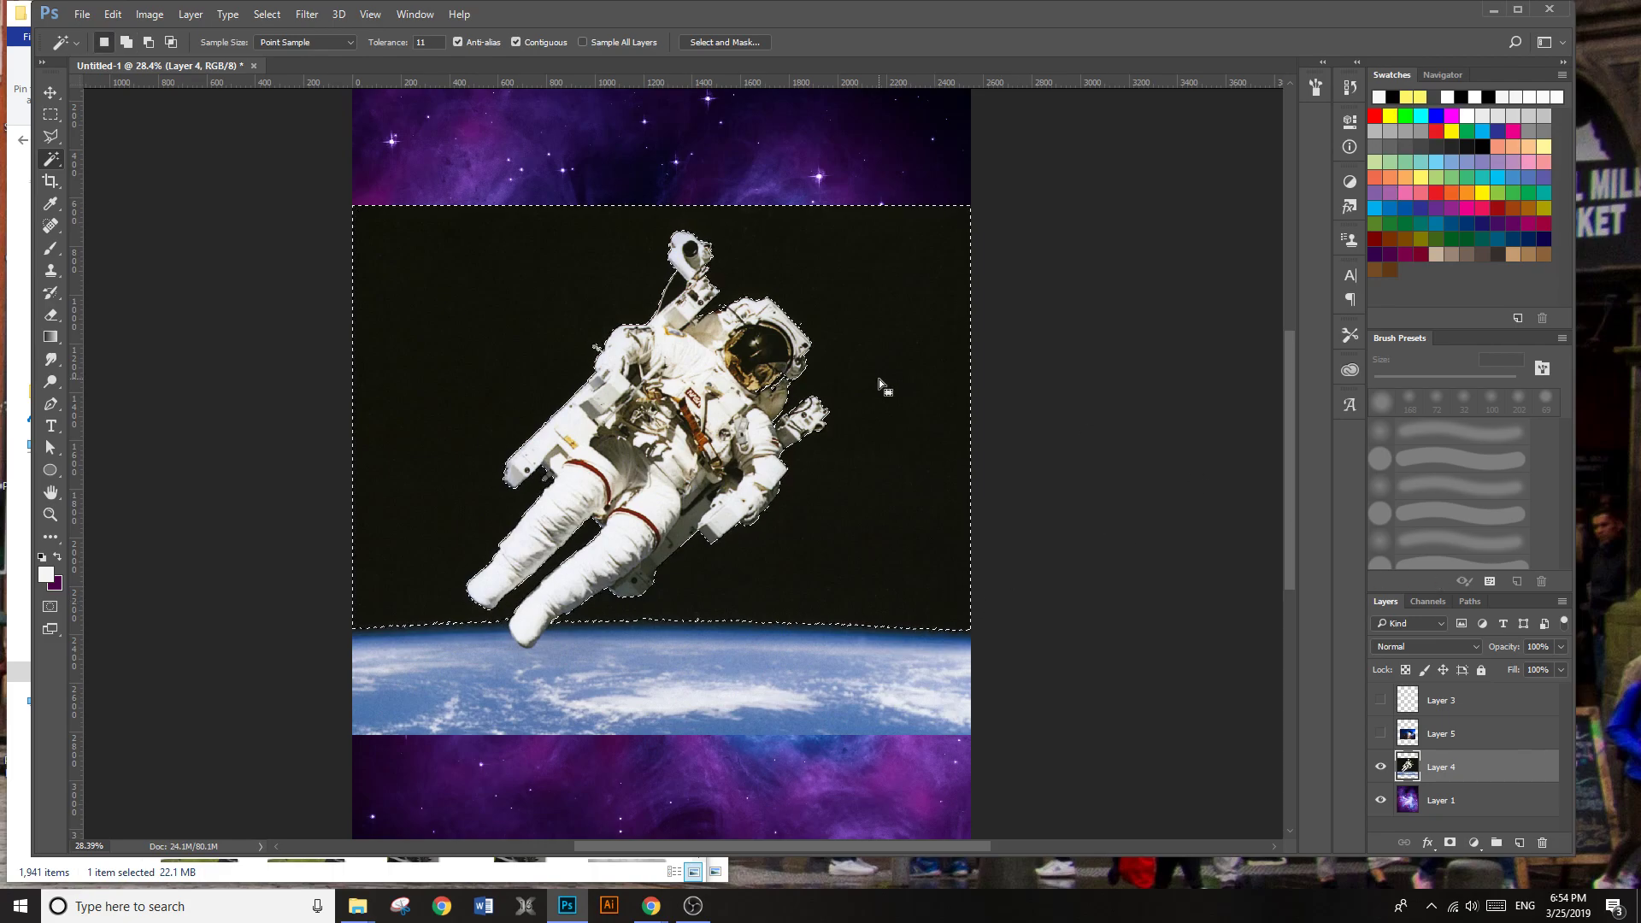
Step: Mask the astronaut layer from the sky selection, undo it, and mask it with the inverted selection instead
{"action": "left_click", "coordinate": [1451, 843]}
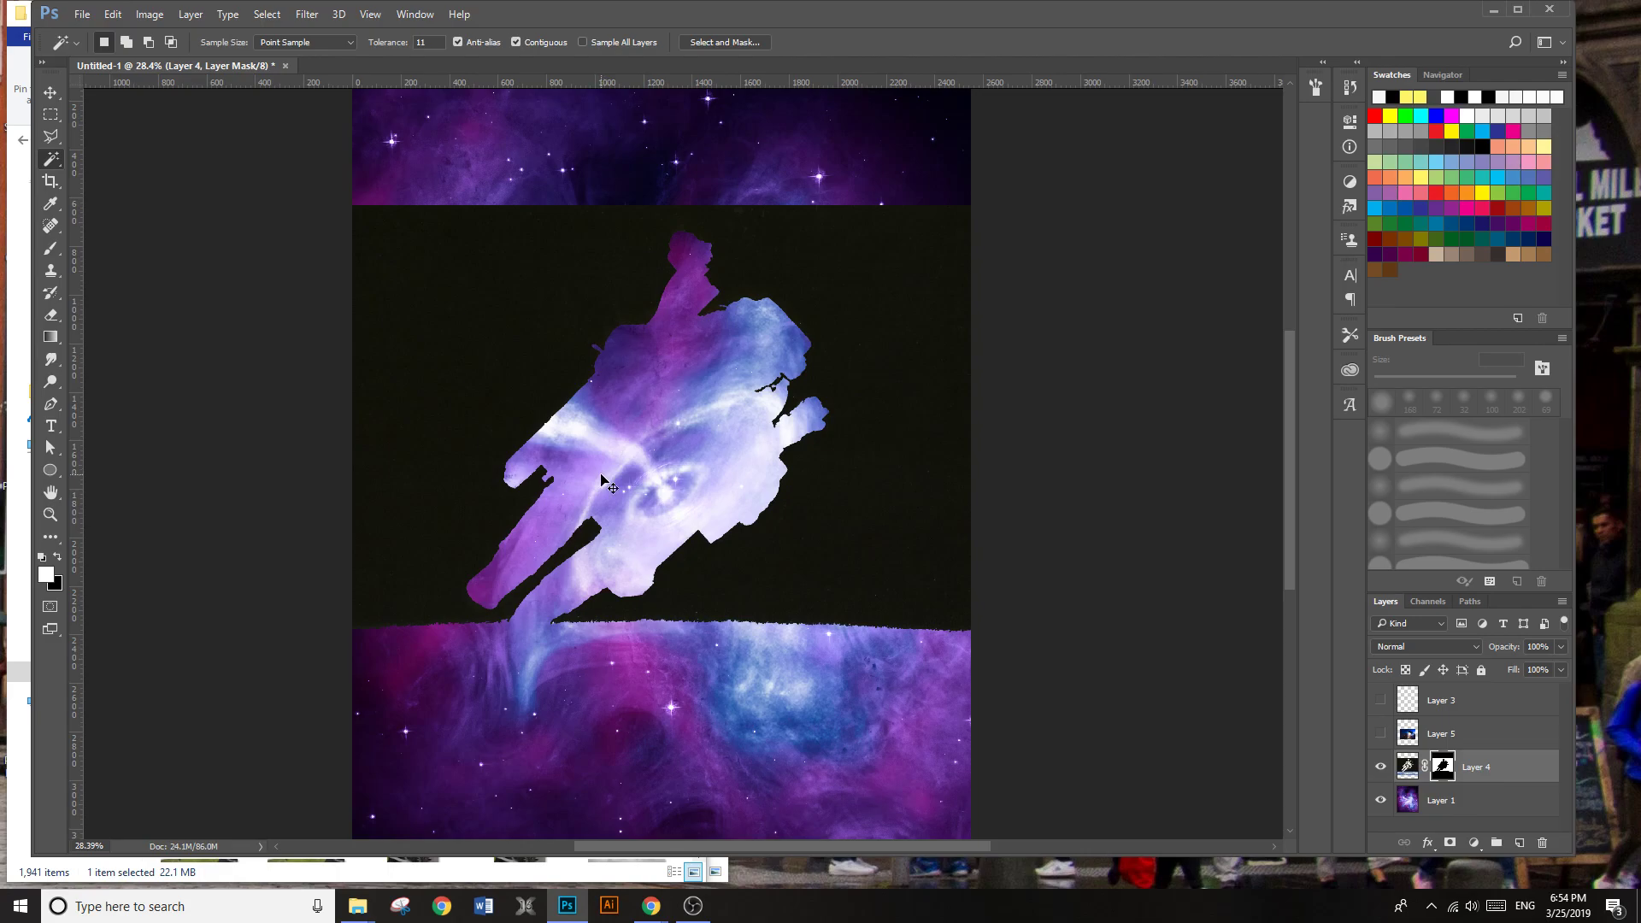
{"action": "key", "text": "ctrl+z"}
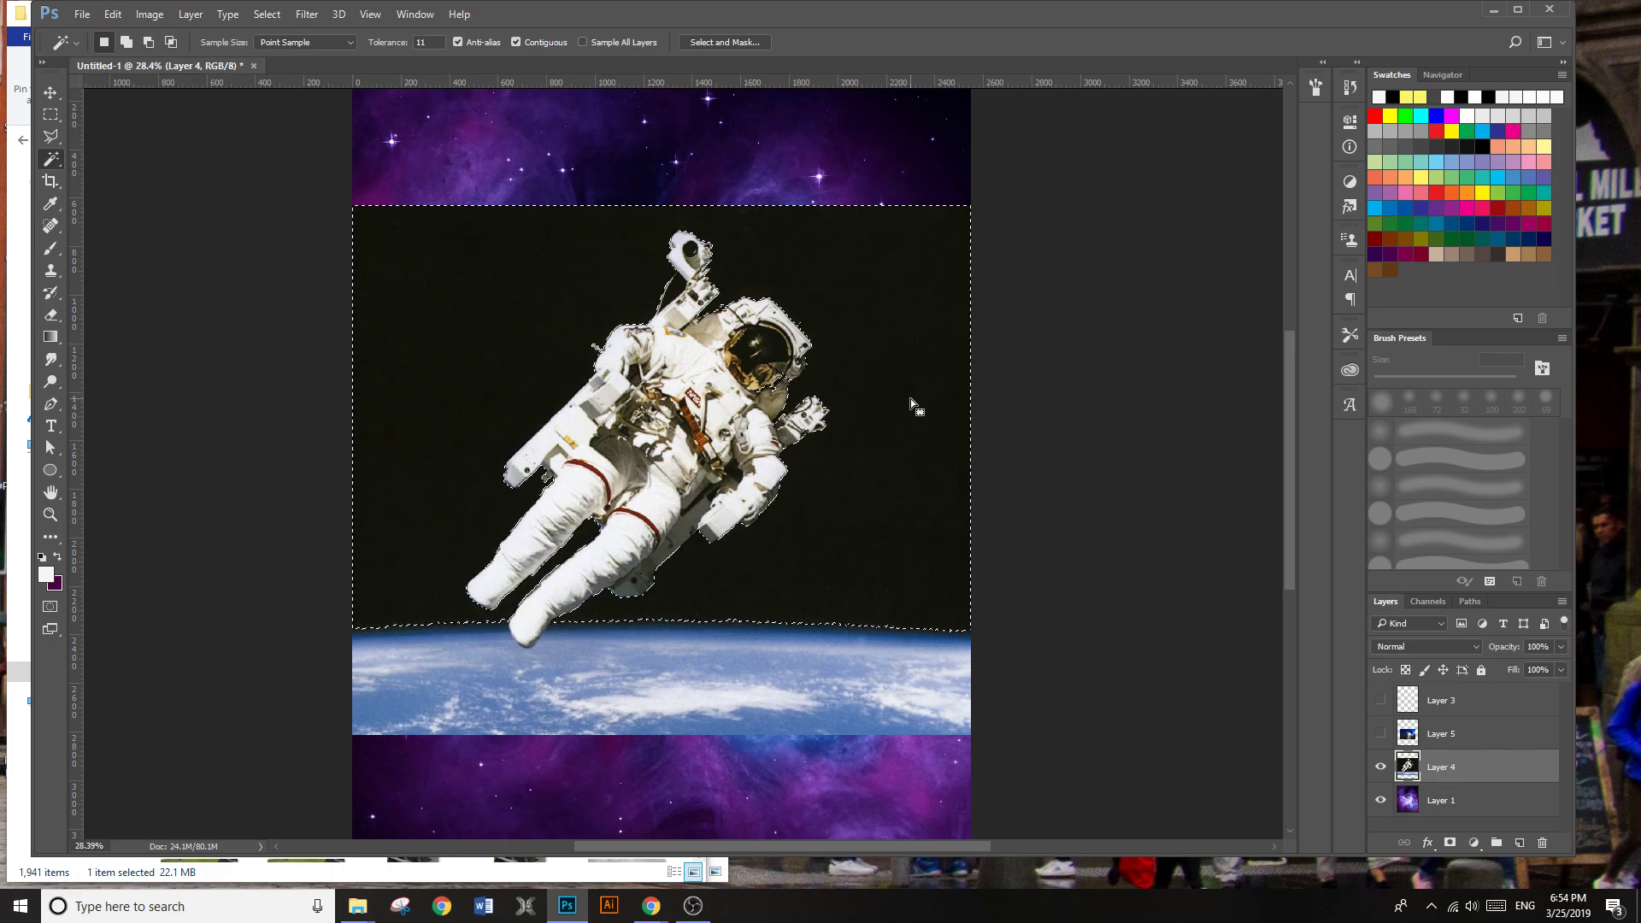
{"action": "key", "text": "ctrl+shift+i"}
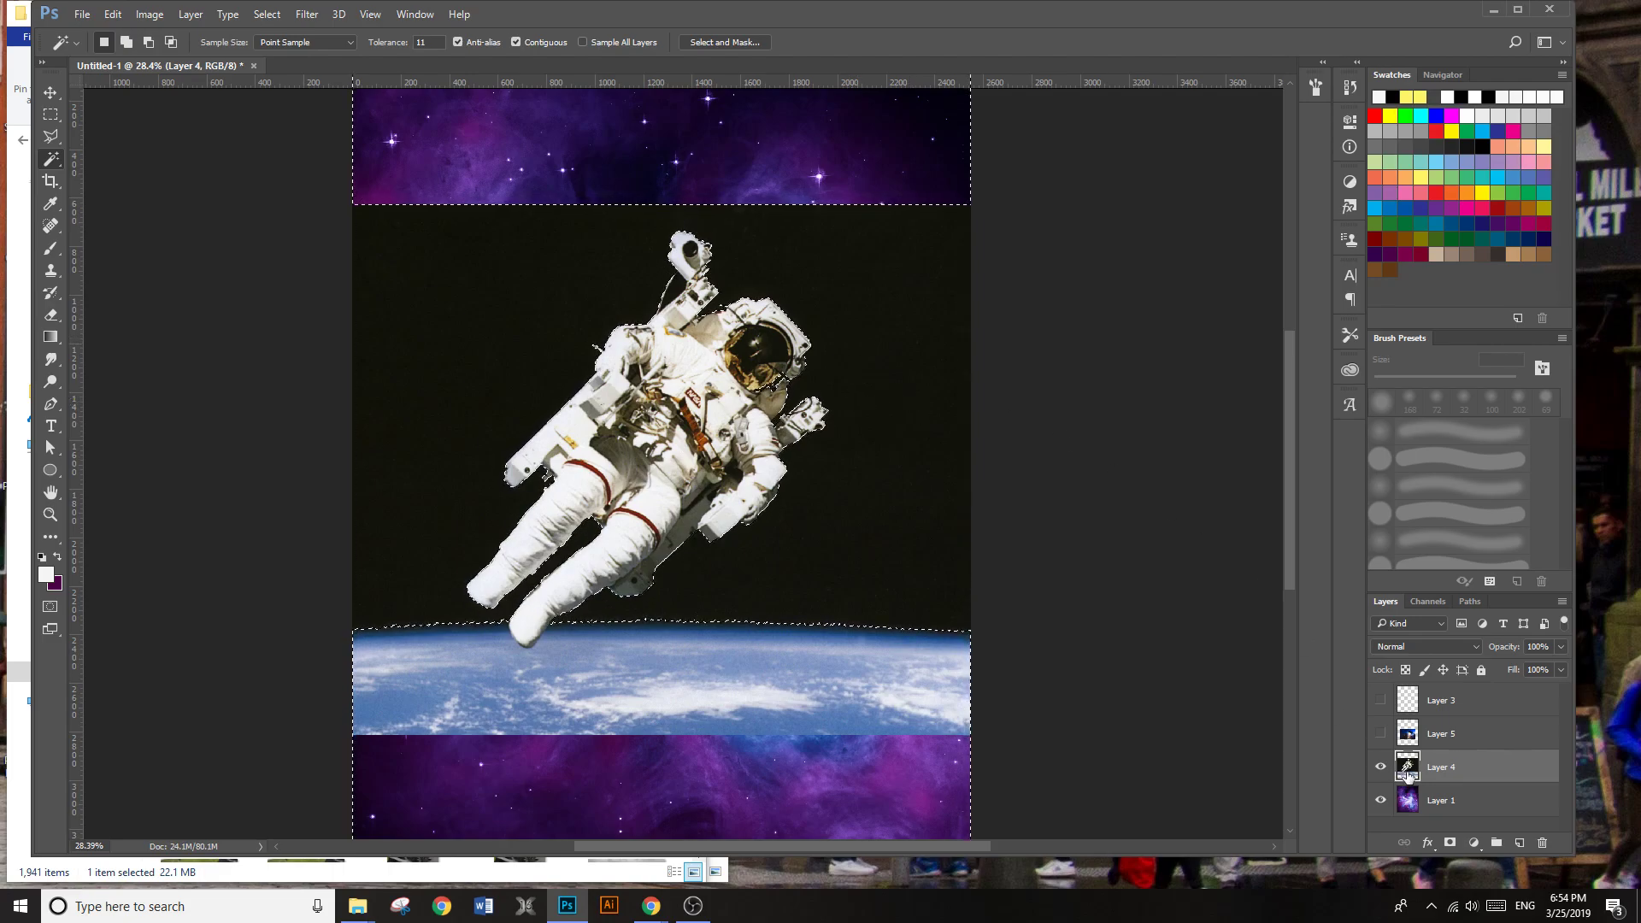
{"action": "left_click", "coordinate": [1450, 843]}
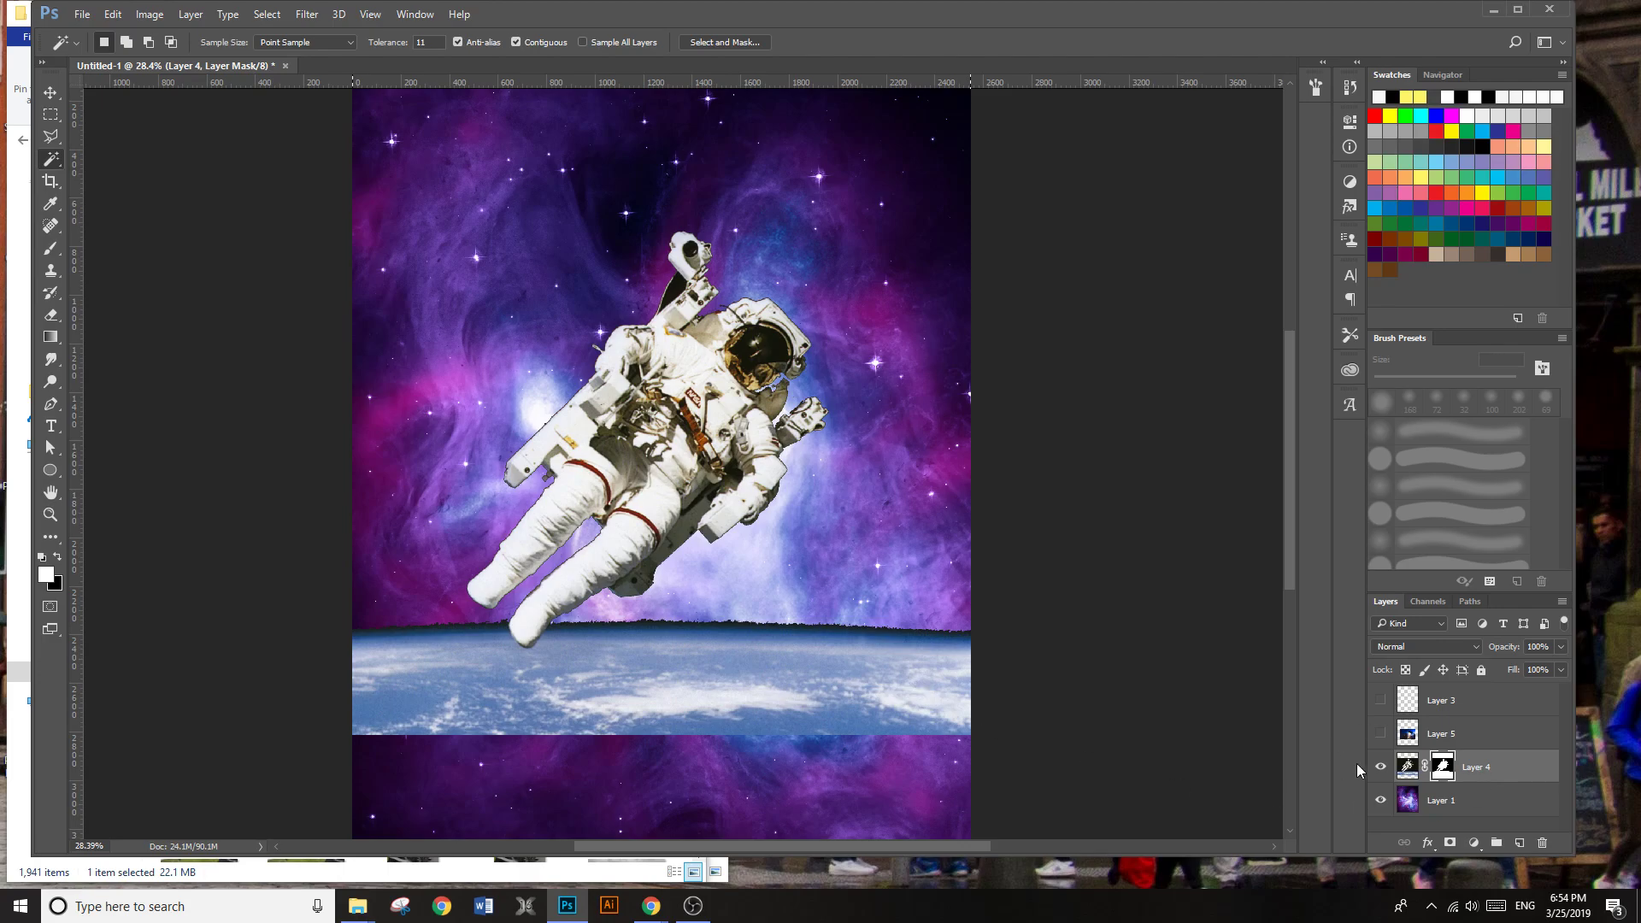
Step: Paint black on the layer mask with a soft brush at 66% opacity to erase the dark fringe along the horizon
{"action": "key", "text": "b"}
{"action": "right_click", "coordinate": [862, 560]}
{"action": "key", "text": "Escape"}
{"action": "scroll", "coordinate": [769, 615], "scroll_direction": "up", "scroll_amount": 2}
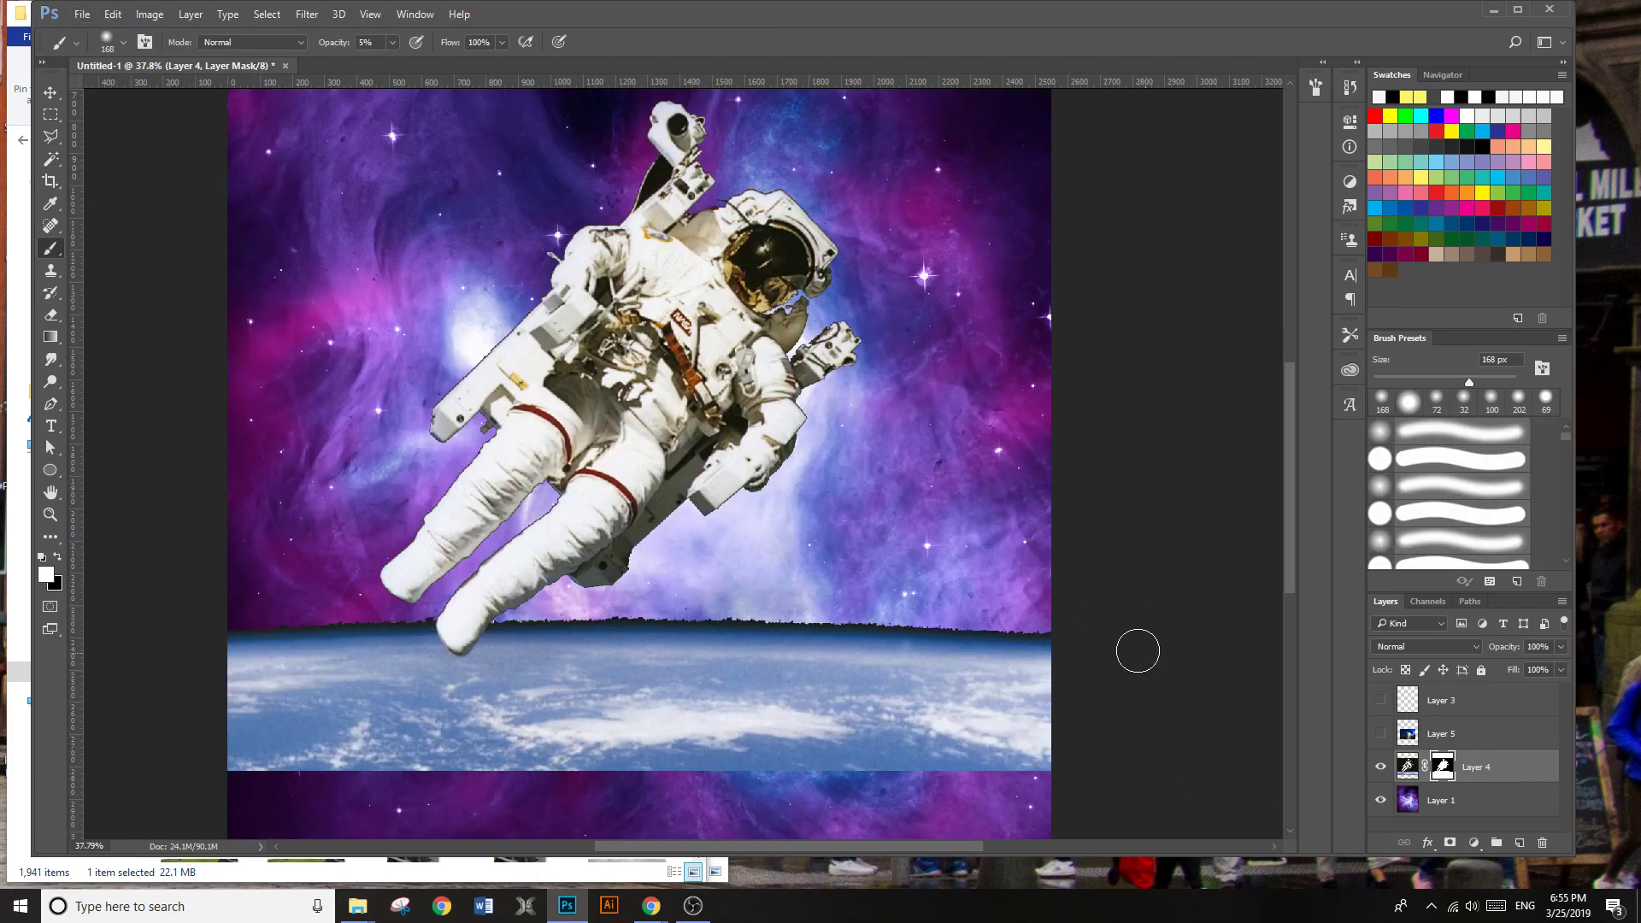
{"action": "key", "text": "x"}
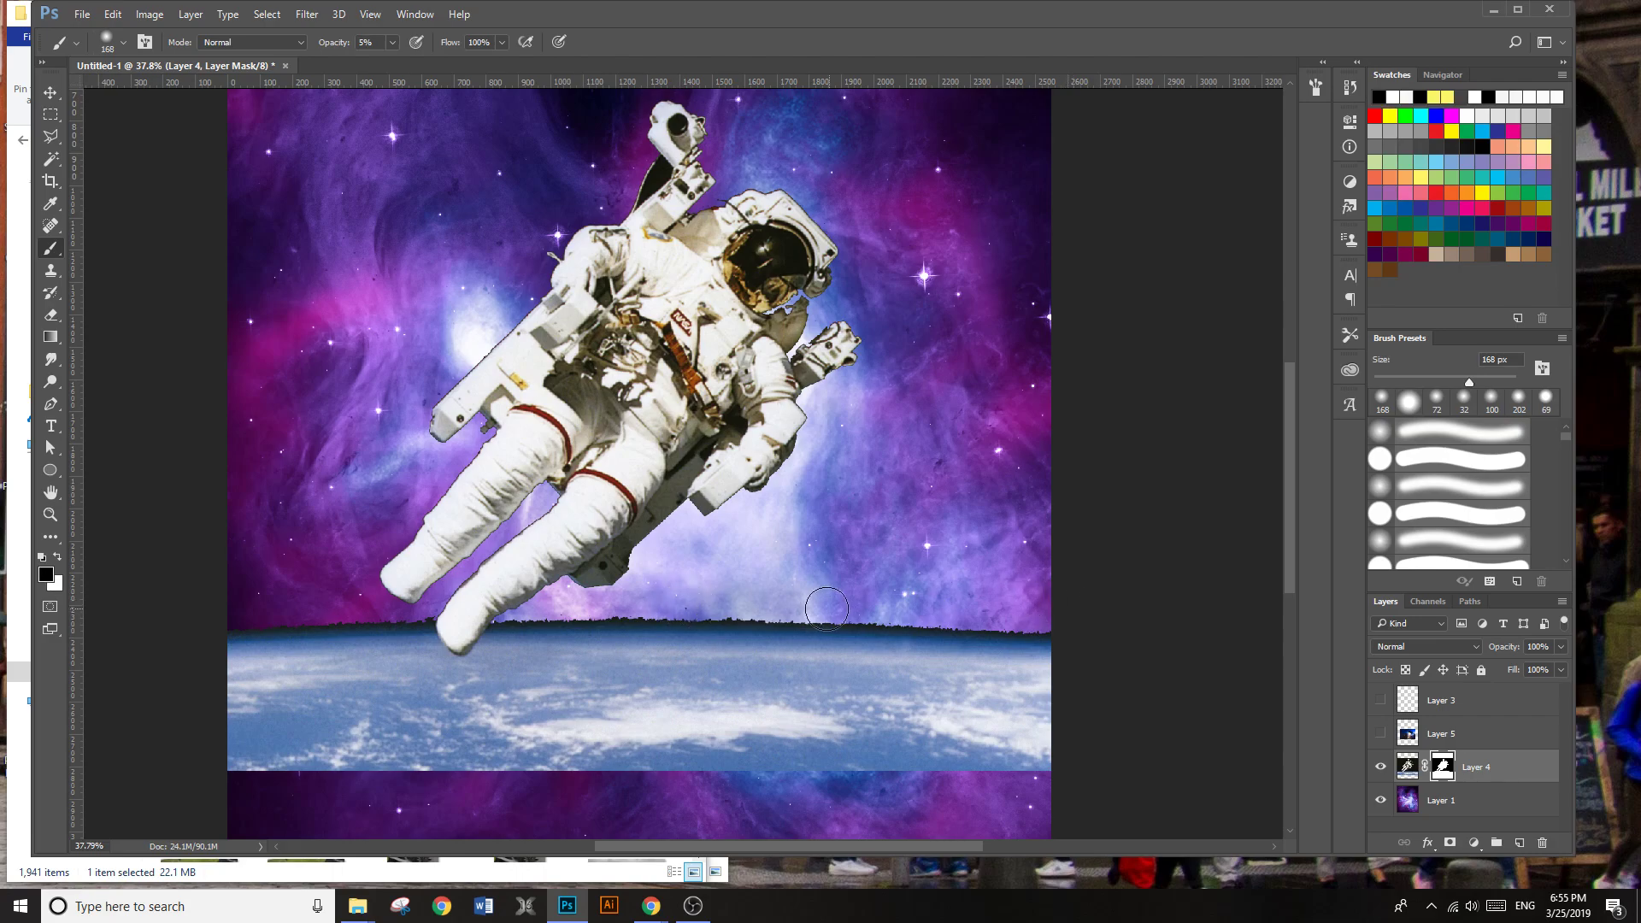
{"action": "left_click", "coordinate": [392, 43]}
{"action": "left_click_drag", "start_coordinate": [435, 68], "coordinate": [441, 69]}
{"action": "left_click", "coordinate": [754, 604]}
{"action": "mouse_move", "coordinate": [708, 611]}
{"action": "left_mouse_down"}
{"action": "mouse_move", "coordinate": [1099, 620]}
{"action": "mouse_move", "coordinate": [623, 613]}
{"action": "mouse_move", "coordinate": [1142, 620]}
{"action": "mouse_move", "coordinate": [701, 613]}
{"action": "left_mouse_up"}
Step: Set the brush size to 78 px and mask out the remaining horizon fringe beside the astronaut's boots
{"action": "right_click", "coordinate": [701, 613]}
{"action": "type", "text": "78"}
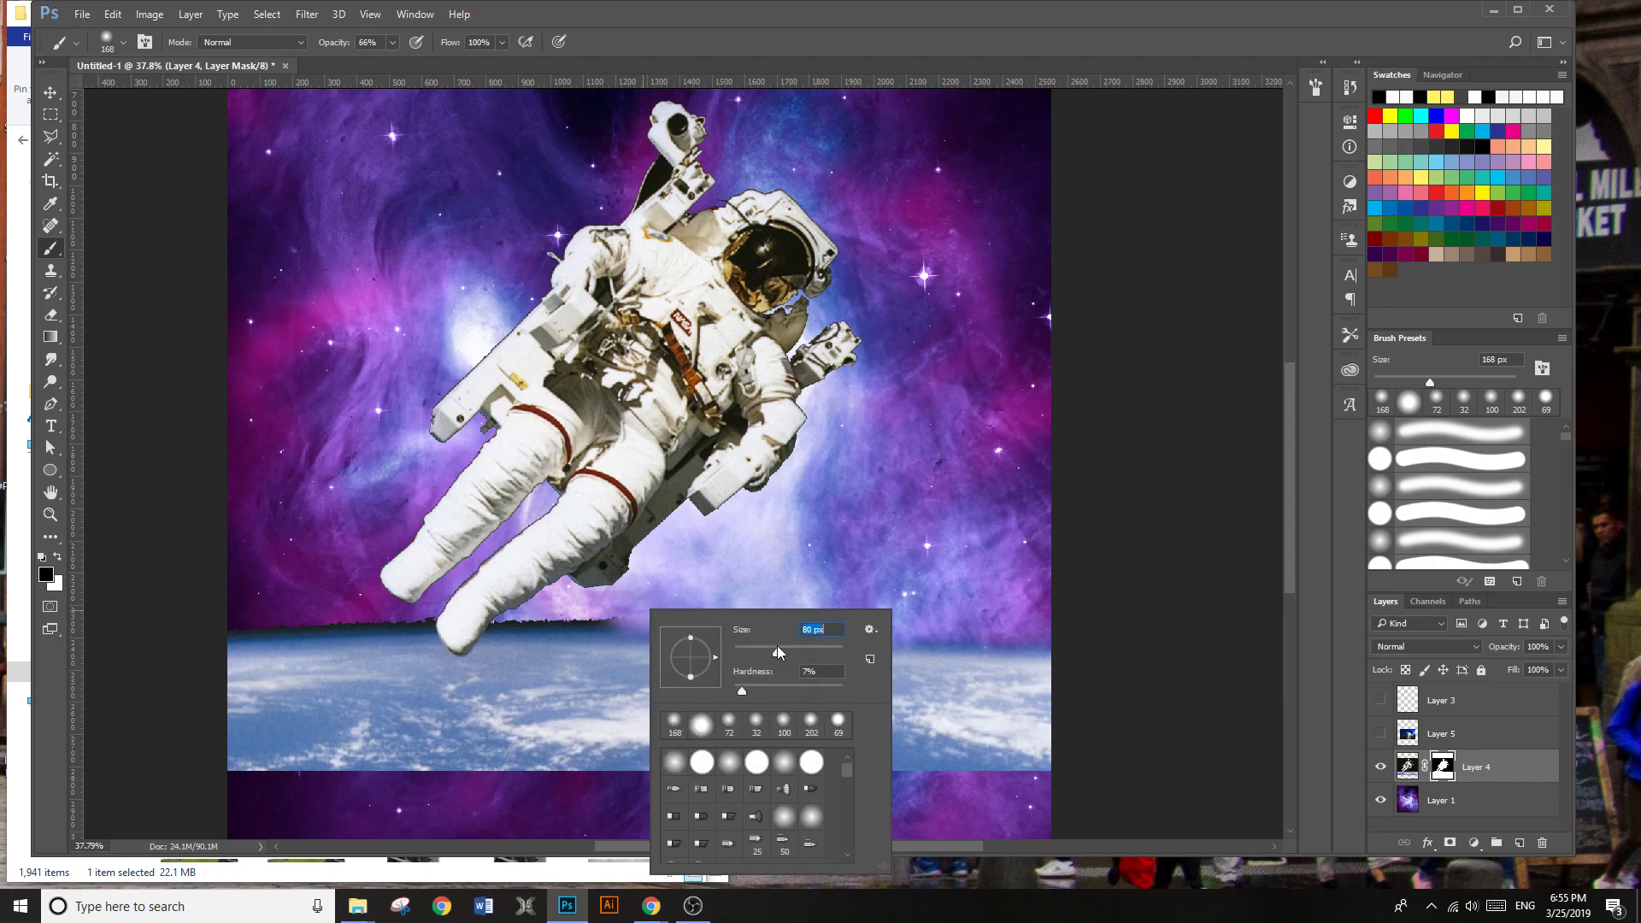
{"action": "key", "text": "Return"}
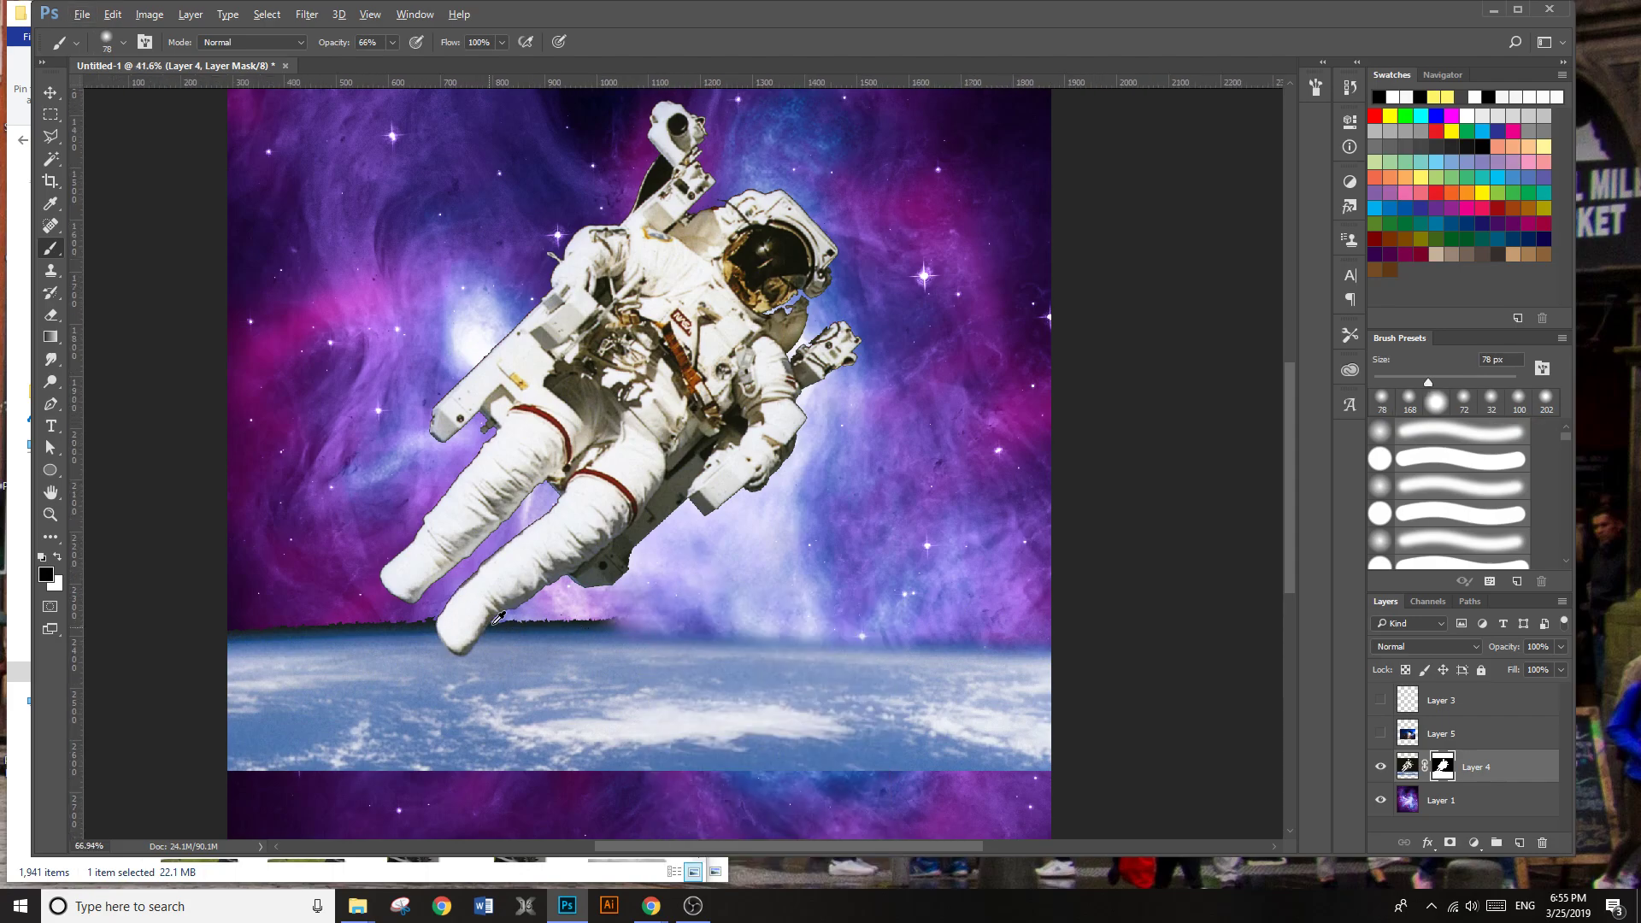
{"action": "scroll", "coordinate": [492, 676], "scroll_direction": "up", "scroll_amount": 2}
{"action": "mouse_move", "coordinate": [570, 530]}
{"action": "left_mouse_down"}
{"action": "mouse_move", "coordinate": [540, 558]}
{"action": "mouse_move", "coordinate": [776, 556]}
{"action": "mouse_move", "coordinate": [500, 566]}
{"action": "mouse_move", "coordinate": [757, 566]}
{"action": "left_mouse_up"}
{"action": "scroll", "coordinate": [410, 519], "scroll_direction": "left", "scroll_amount": 2}
{"action": "scroll", "coordinate": [411, 521], "scroll_direction": "left", "scroll_amount": 5}
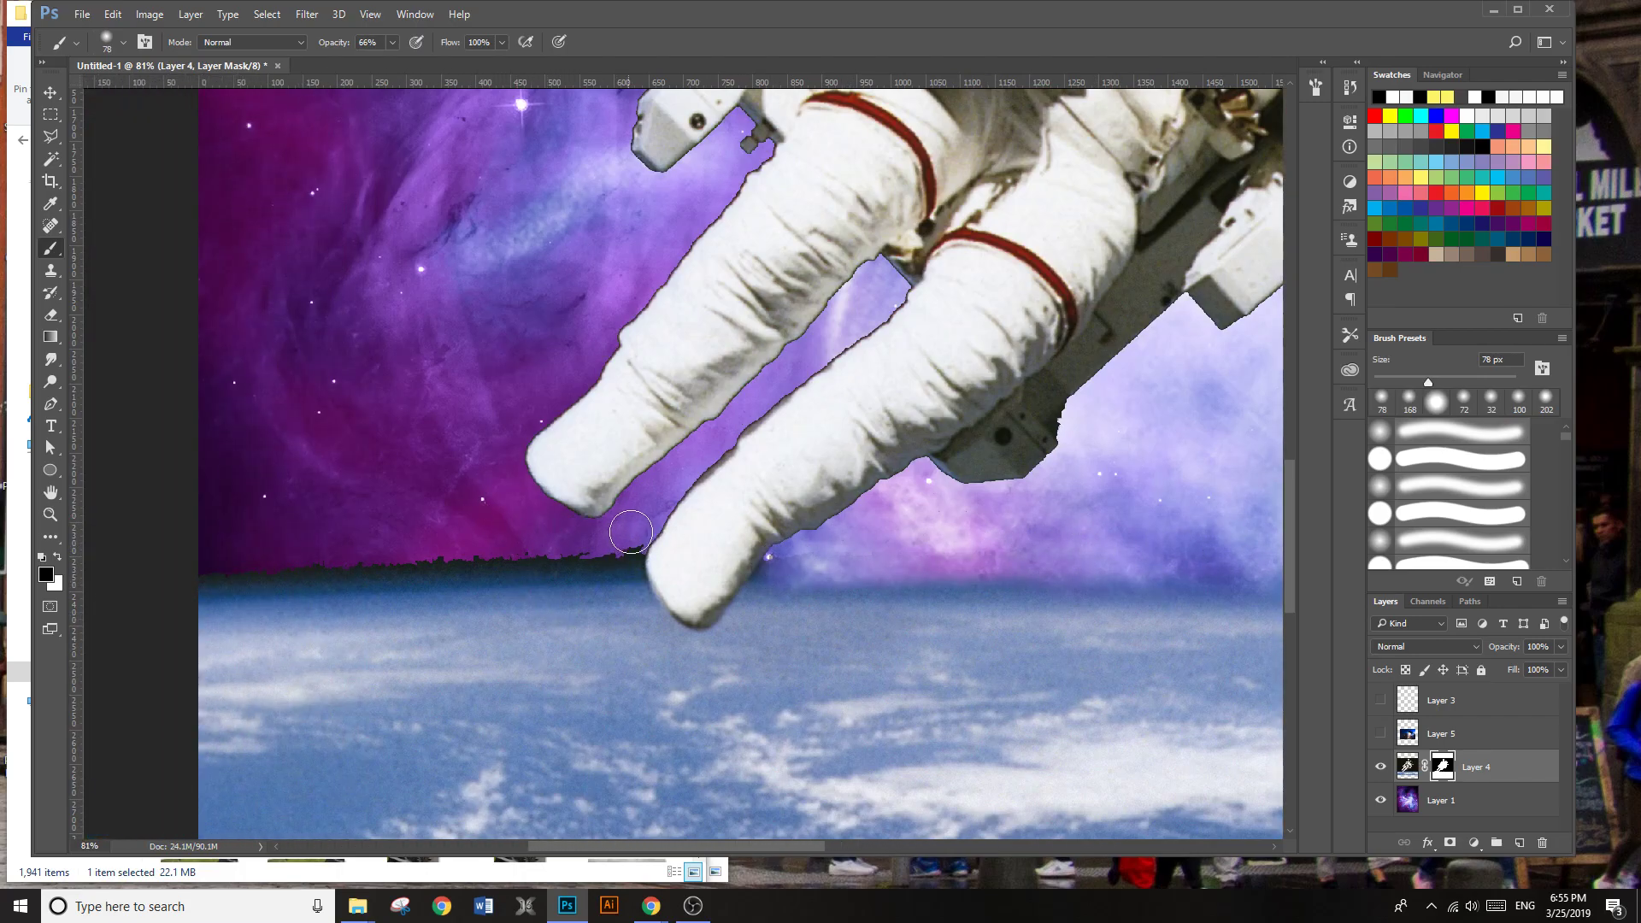
{"action": "mouse_move", "coordinate": [502, 563]}
{"action": "left_mouse_down"}
{"action": "mouse_move", "coordinate": [166, 575]}
{"action": "mouse_move", "coordinate": [616, 548]}
{"action": "mouse_move", "coordinate": [180, 580]}
{"action": "mouse_move", "coordinate": [633, 531]}
{"action": "left_mouse_up"}
{"action": "scroll", "coordinate": [597, 436], "scroll_direction": "down", "scroll_amount": 5}
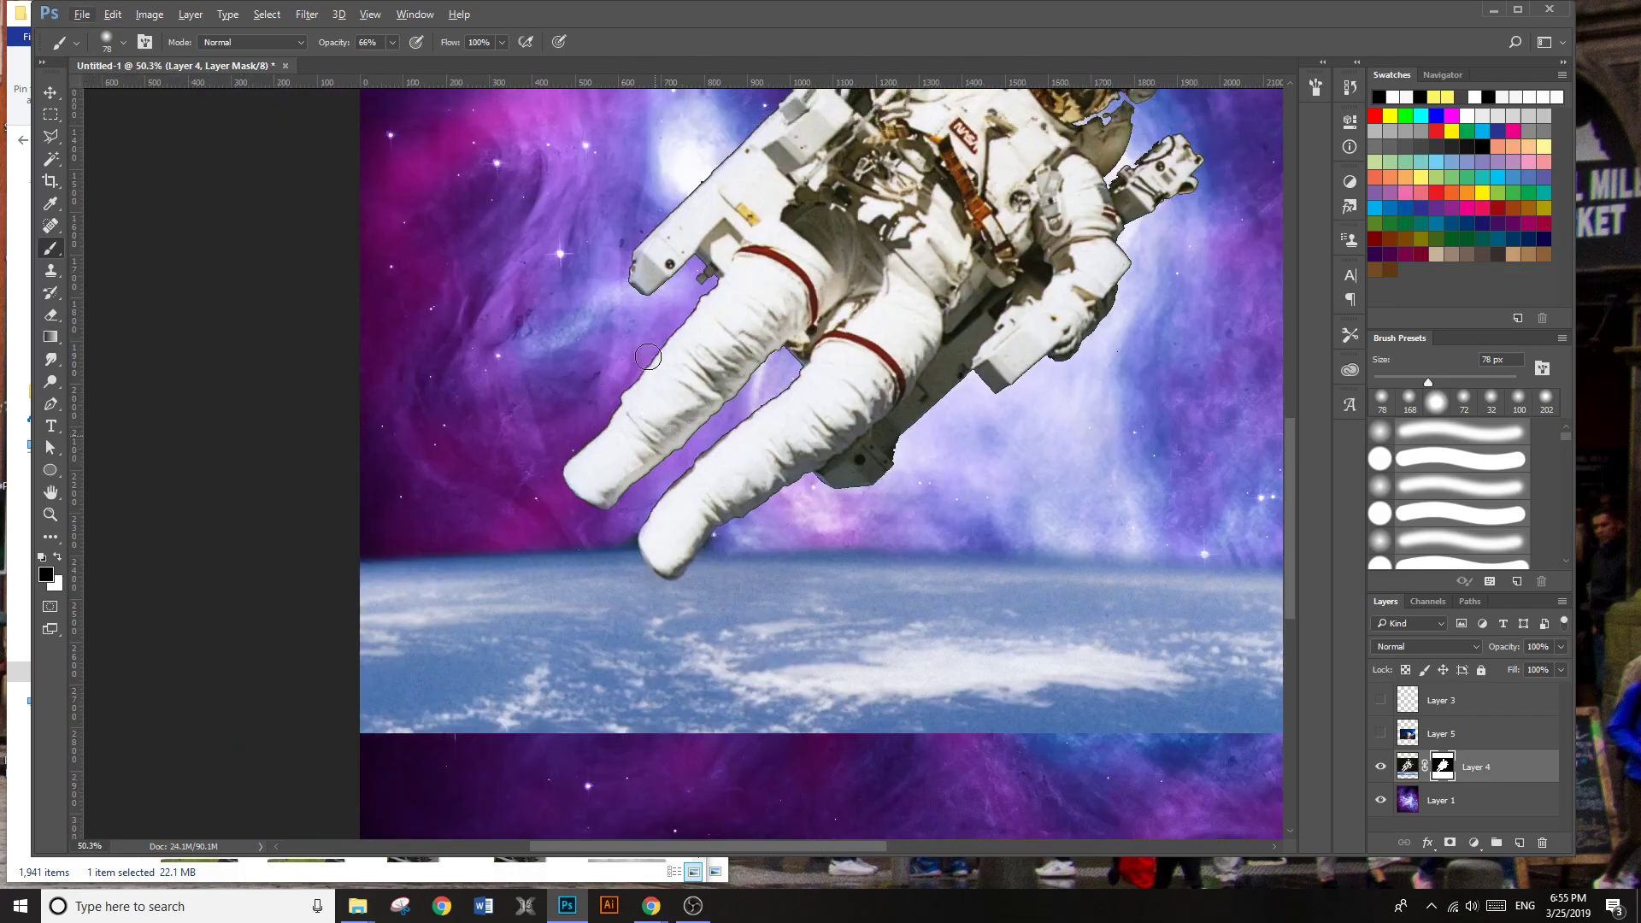
Step: Select the black gap beneath the camera behind the astronaut's shoulder with the Magic Wand and paint it out on the mask
{"action": "scroll", "coordinate": [632, 394], "scroll_direction": "up", "scroll_amount": 4}
{"action": "scroll", "coordinate": [620, 417], "scroll_direction": "up", "scroll_amount": 6}
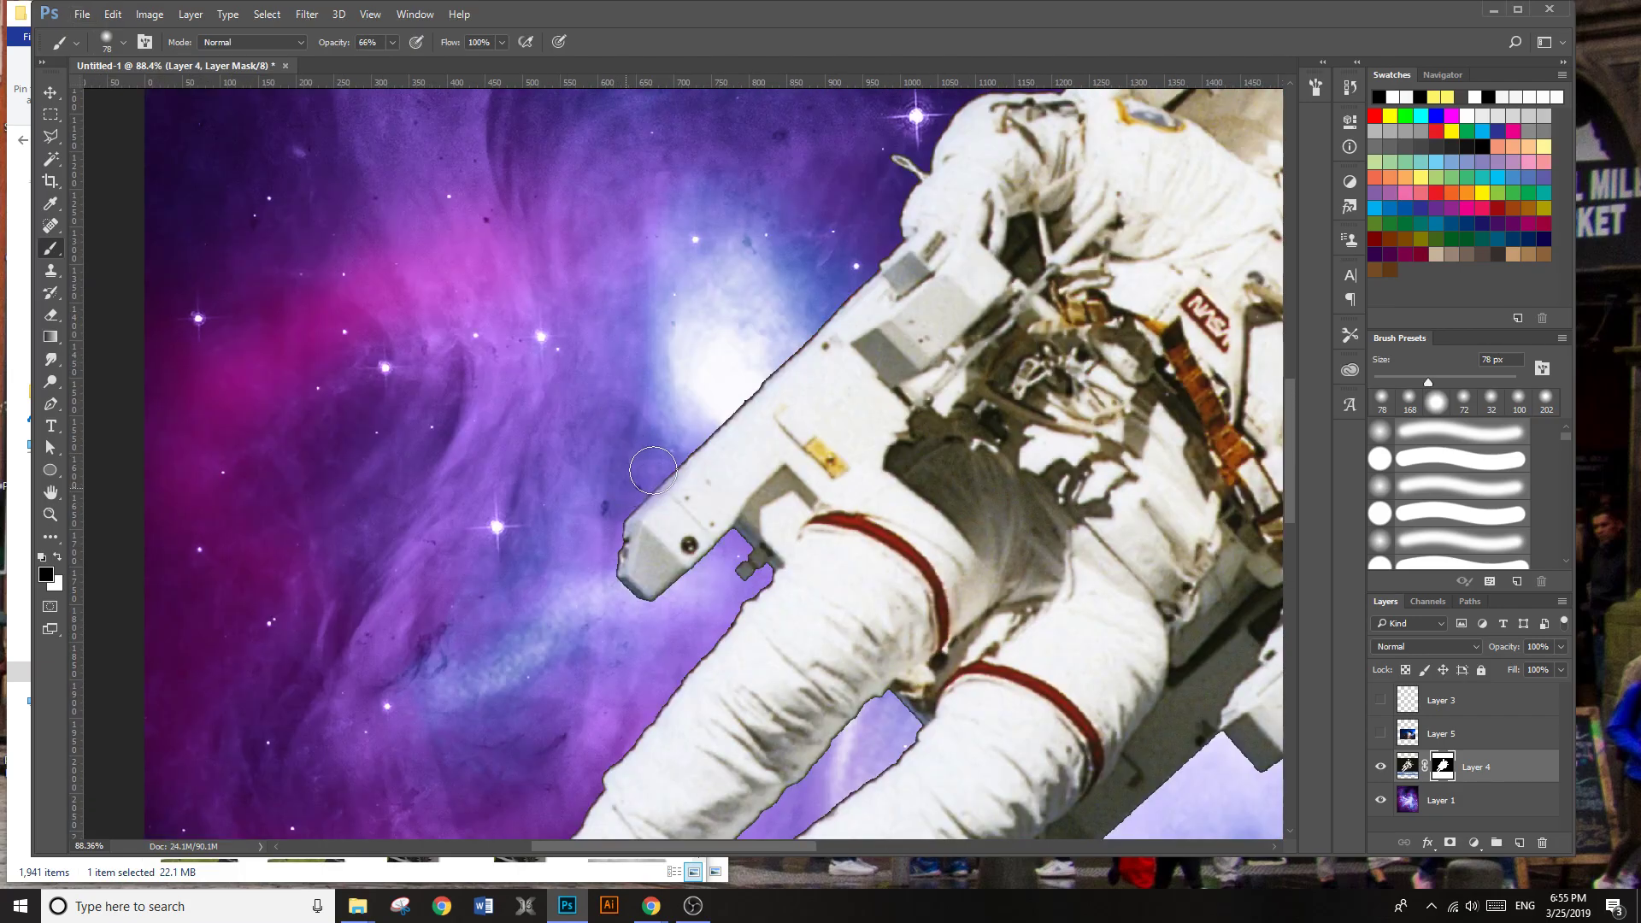
{"action": "scroll", "coordinate": [526, 443], "scroll_direction": "down", "scroll_amount": 5}
{"action": "scroll", "coordinate": [526, 442], "scroll_direction": "down", "scroll_amount": 4}
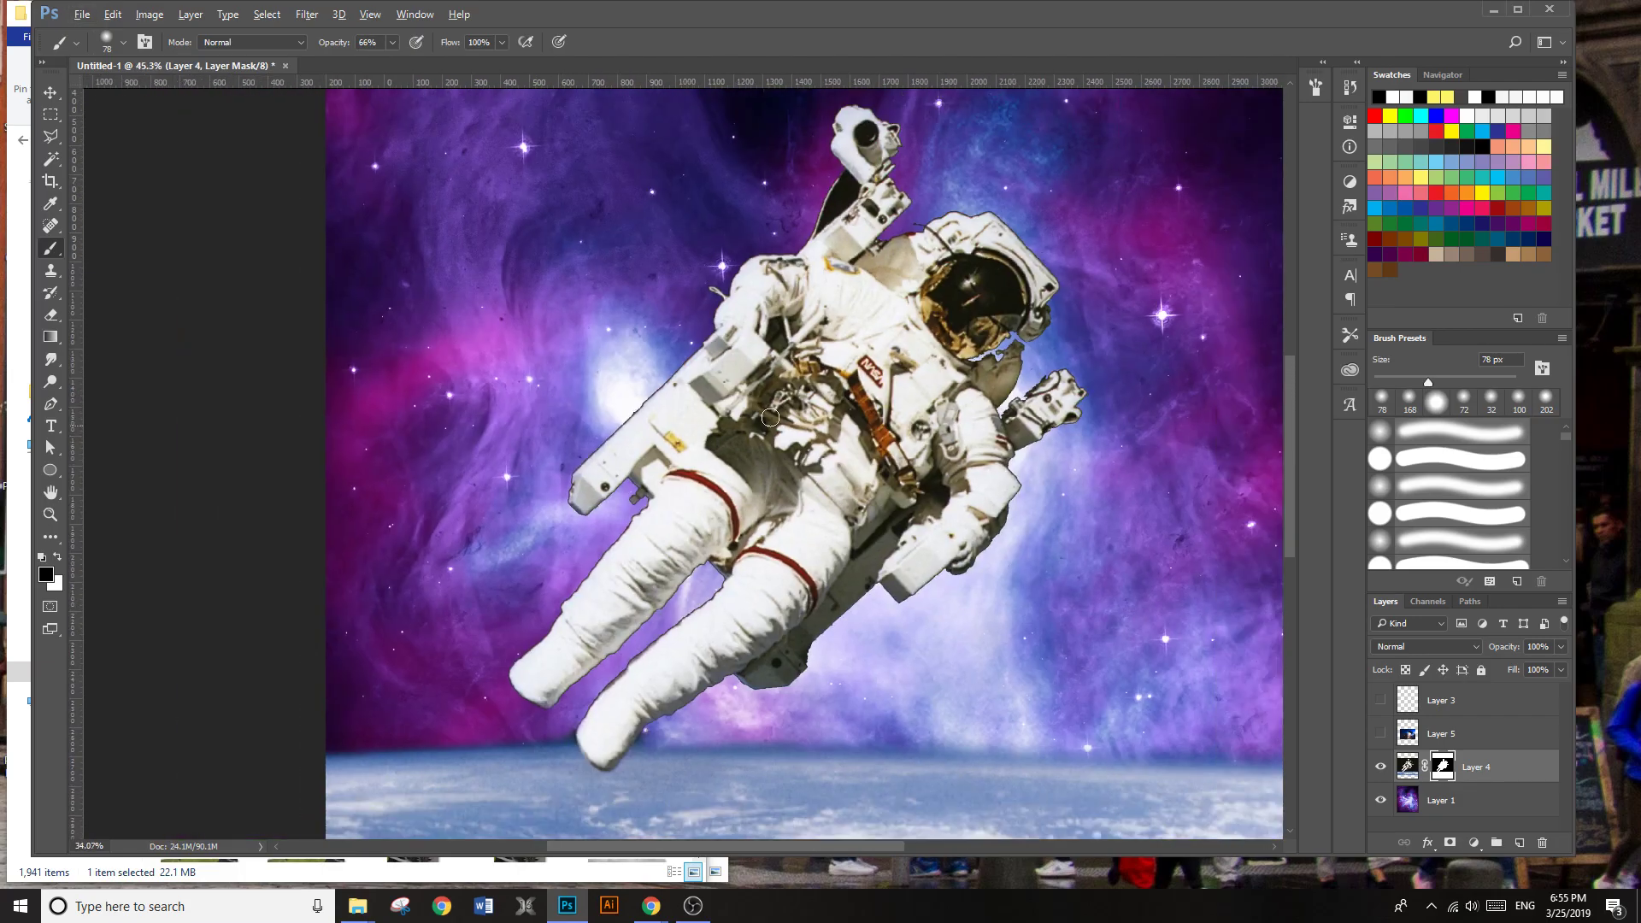
{"action": "scroll", "coordinate": [776, 325], "scroll_direction": "up", "scroll_amount": 3}
{"action": "scroll", "coordinate": [775, 325], "scroll_direction": "up", "scroll_amount": 8}
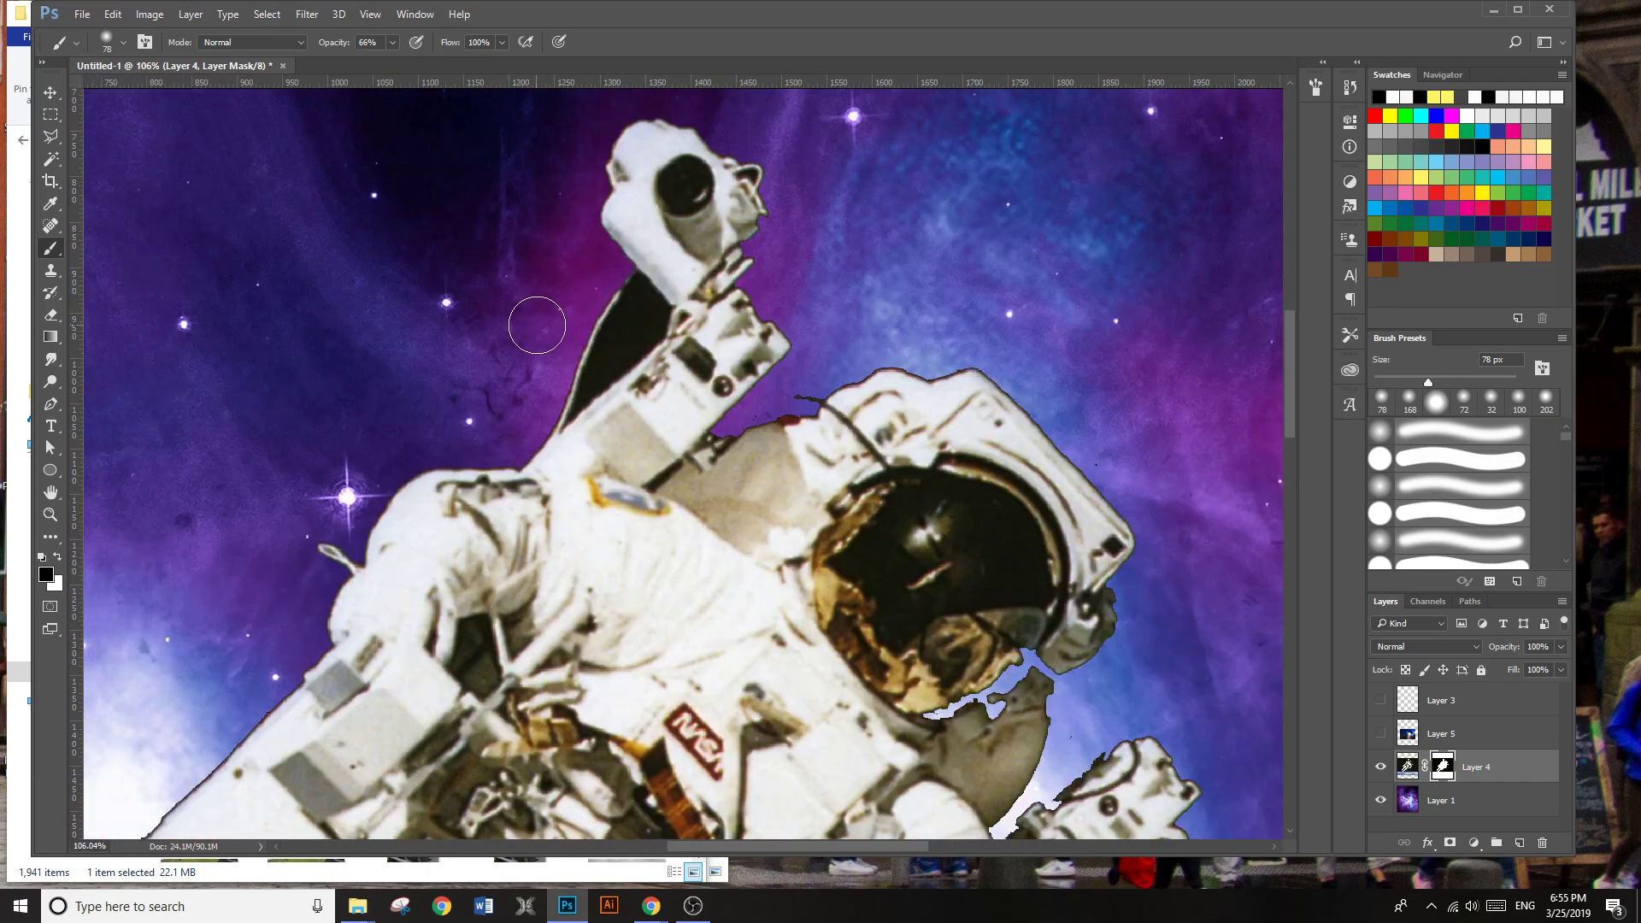
{"action": "key", "text": "w"}
{"action": "key", "text": "b"}
{"action": "mouse_move", "coordinate": [629, 318]}
{"action": "left_mouse_down"}
{"action": "mouse_move", "coordinate": [601, 350]}
{"action": "mouse_move", "coordinate": [695, 264]}
{"action": "mouse_move", "coordinate": [667, 316]}
{"action": "left_mouse_up"}
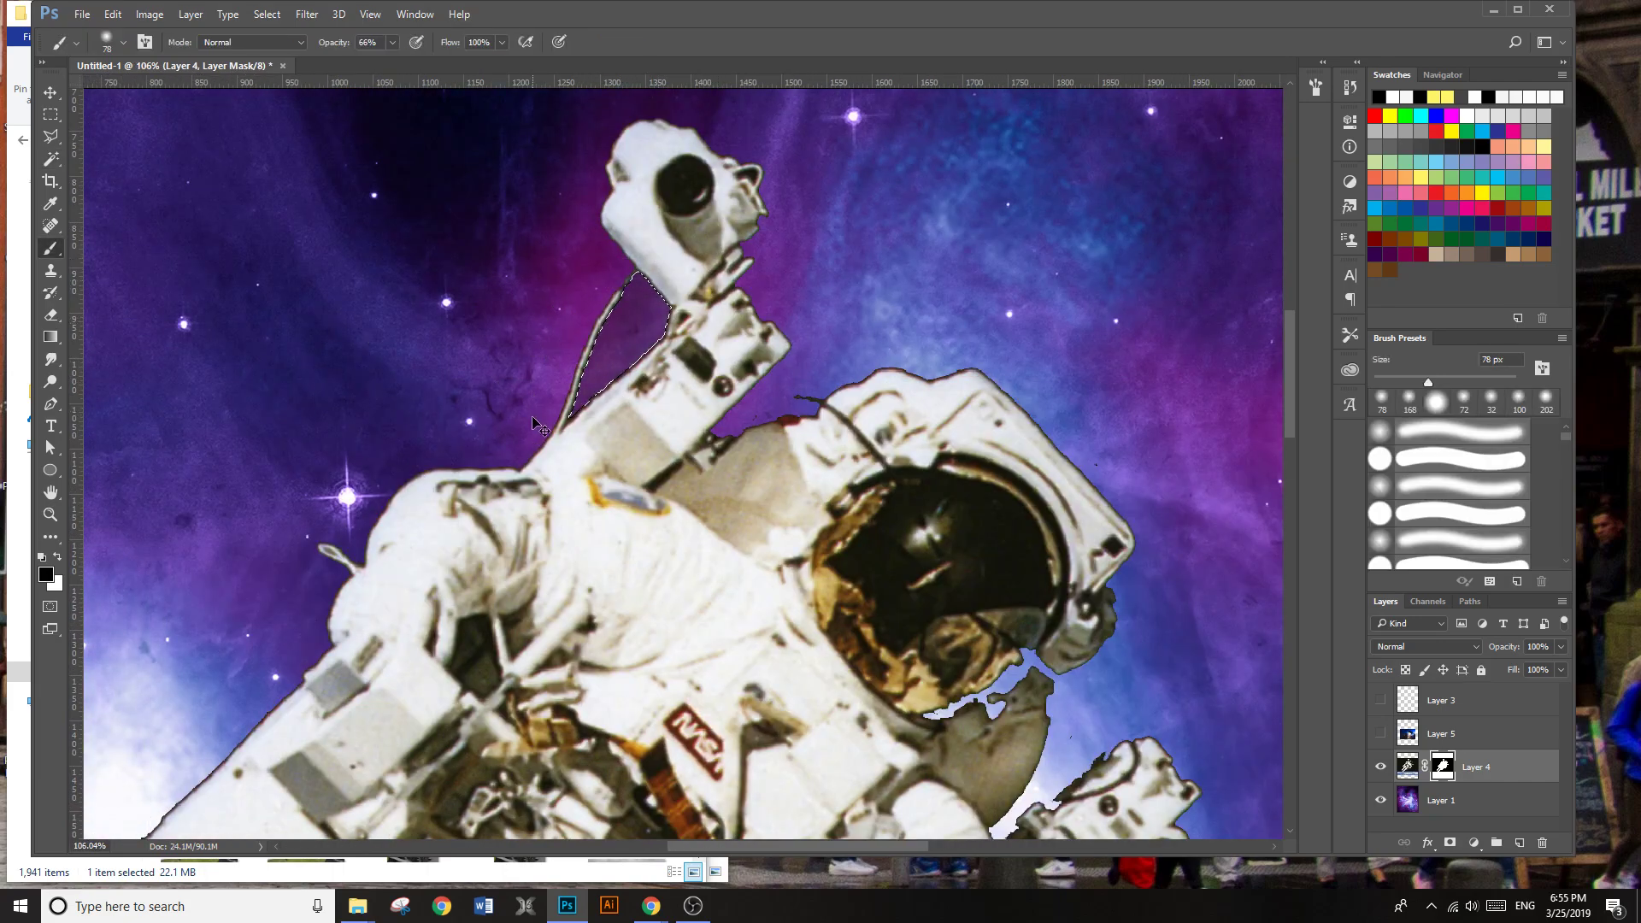
{"action": "scroll", "coordinate": [632, 454], "scroll_direction": "down", "scroll_amount": 13}
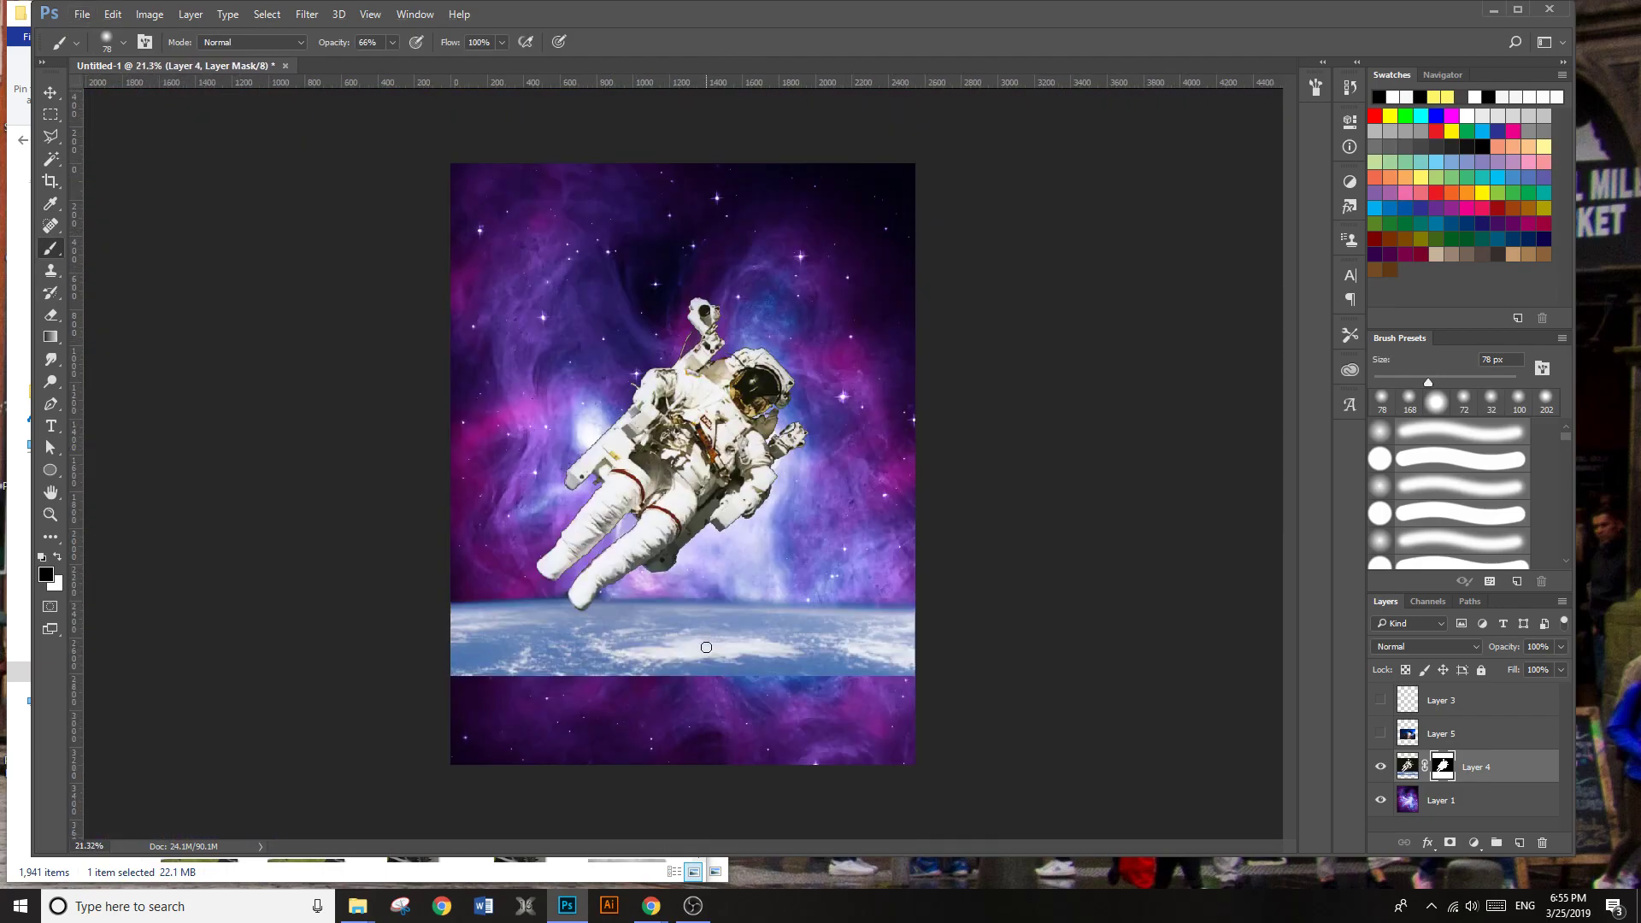
Step: Move the masked astronaut layer down until the Earth reaches the canvas's bottom edge
{"action": "key", "text": "v"}
{"action": "left_click_drag", "start_coordinate": [705, 457], "coordinate": [693, 558]}
{"action": "scroll", "coordinate": [747, 616], "scroll_direction": "up", "scroll_amount": 2}
{"action": "scroll", "coordinate": [926, 280], "scroll_direction": "down", "scroll_amount": 1}
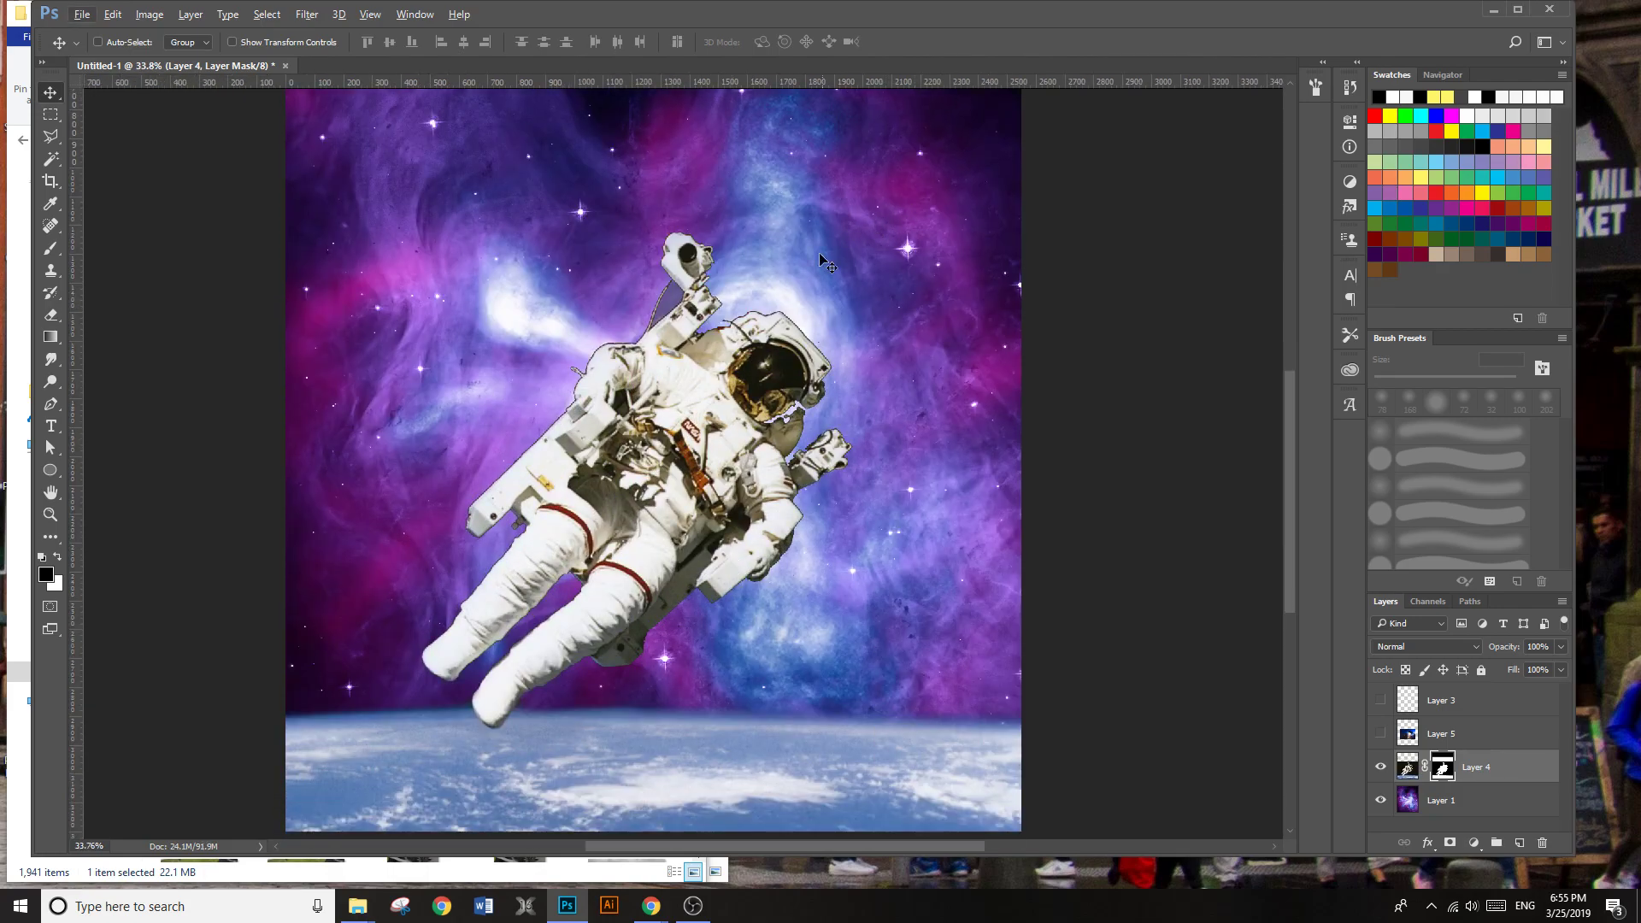
{"action": "scroll", "coordinate": [767, 481], "scroll_direction": "up", "scroll_amount": 1}
{"action": "scroll", "coordinate": [738, 760], "scroll_direction": "down", "scroll_amount": 1}
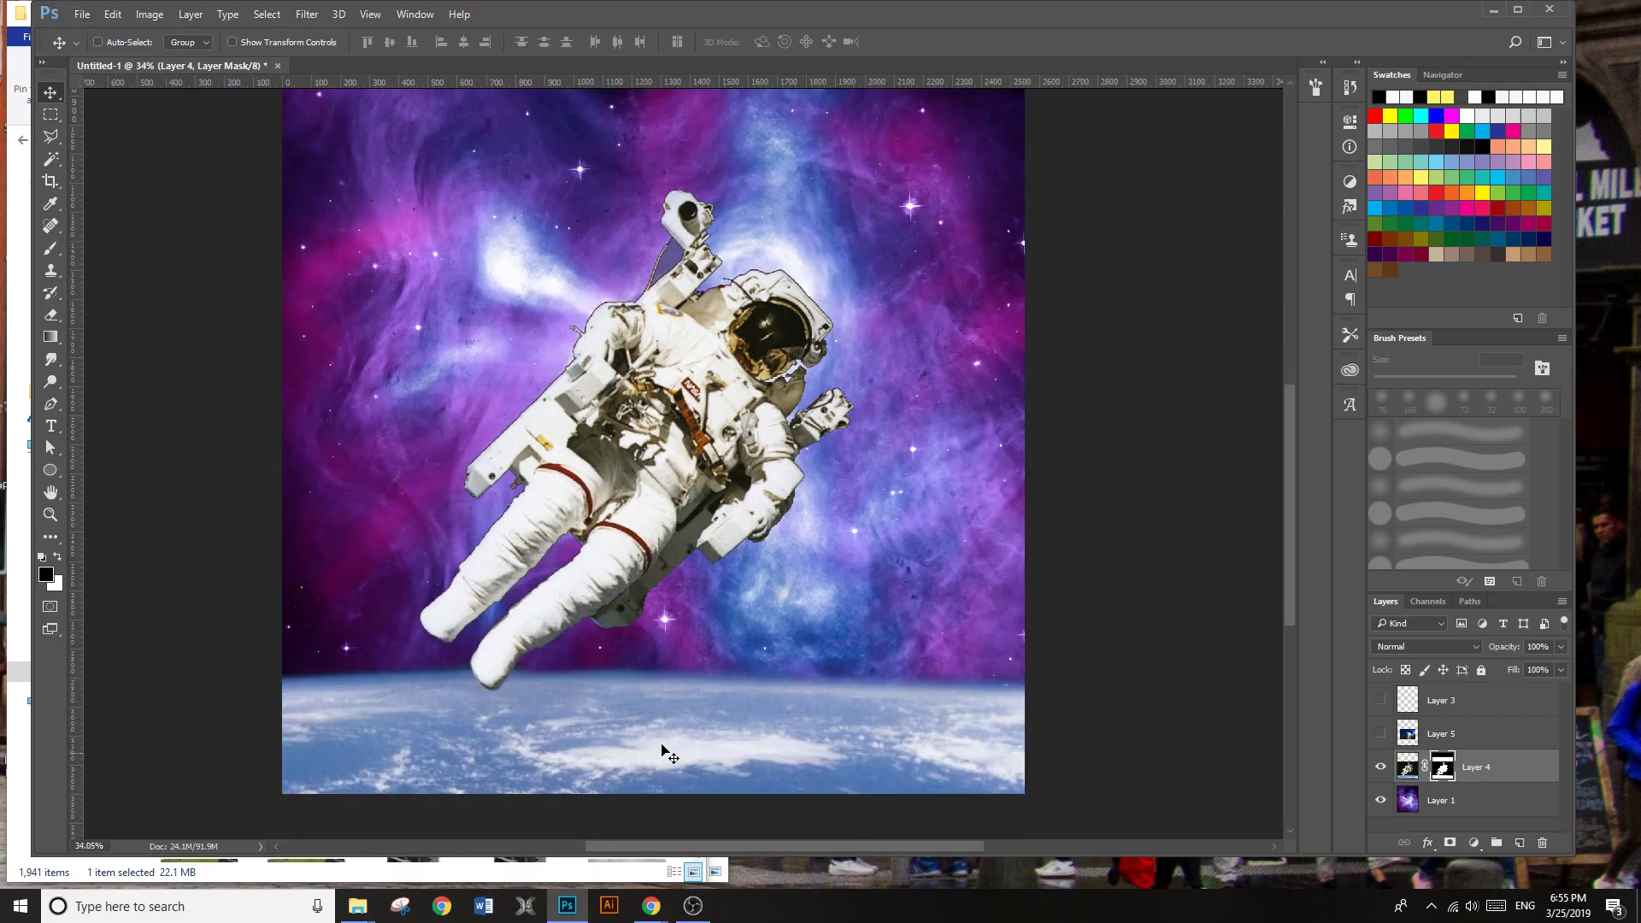
{"action": "scroll", "coordinate": [755, 404], "scroll_direction": "down", "scroll_amount": 1}
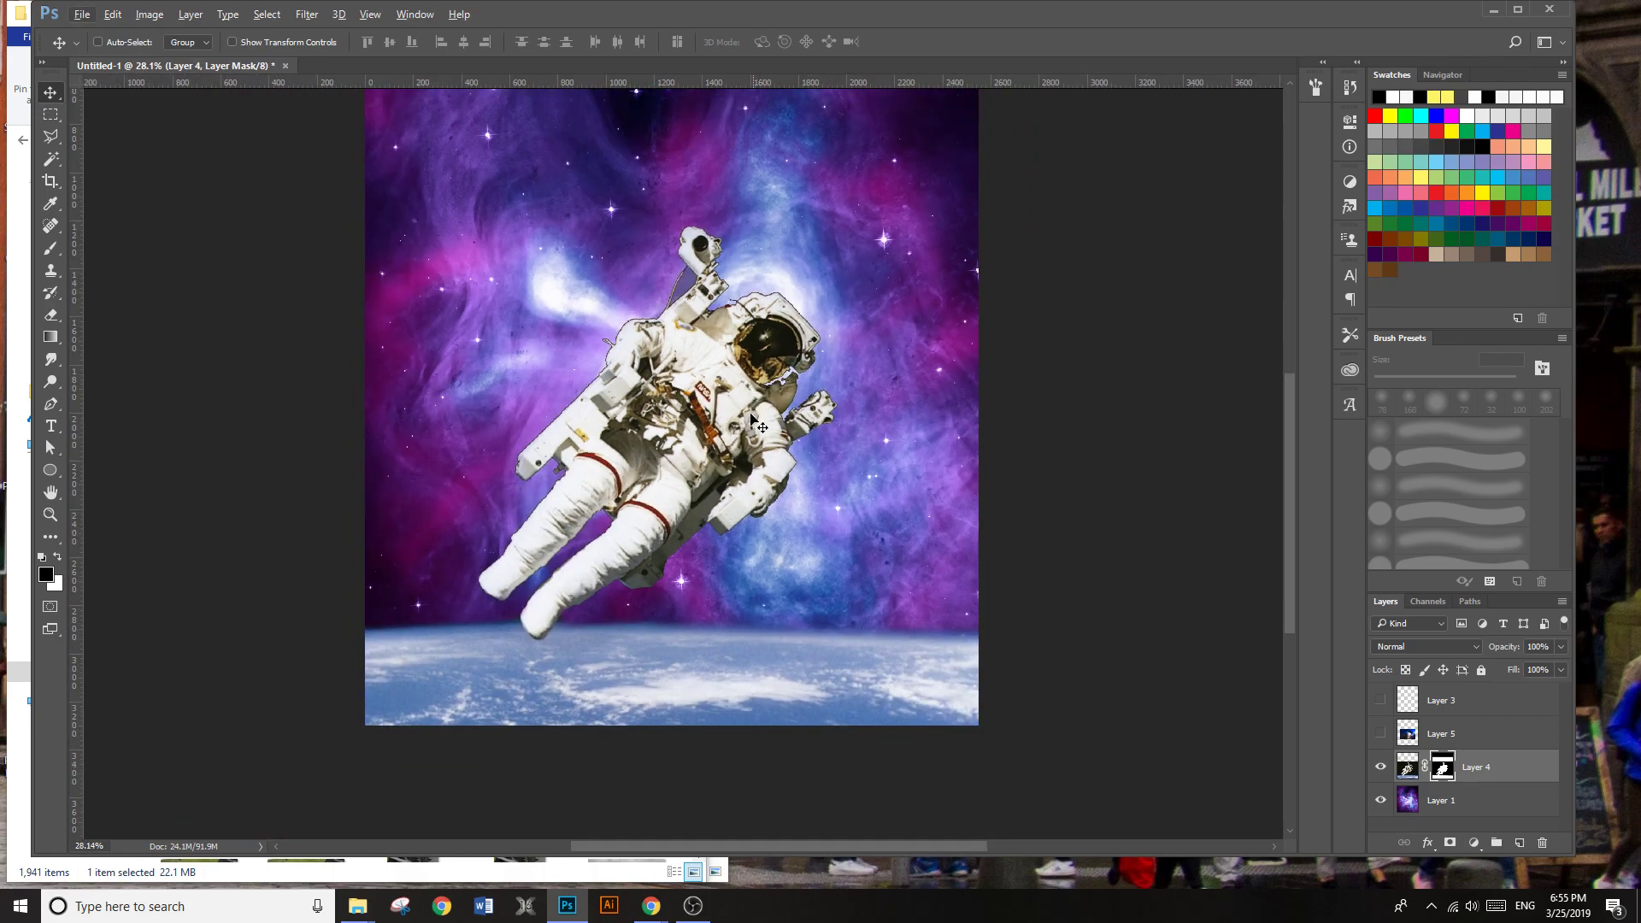
{"action": "scroll", "coordinate": [740, 342], "scroll_direction": "up", "scroll_amount": 2}
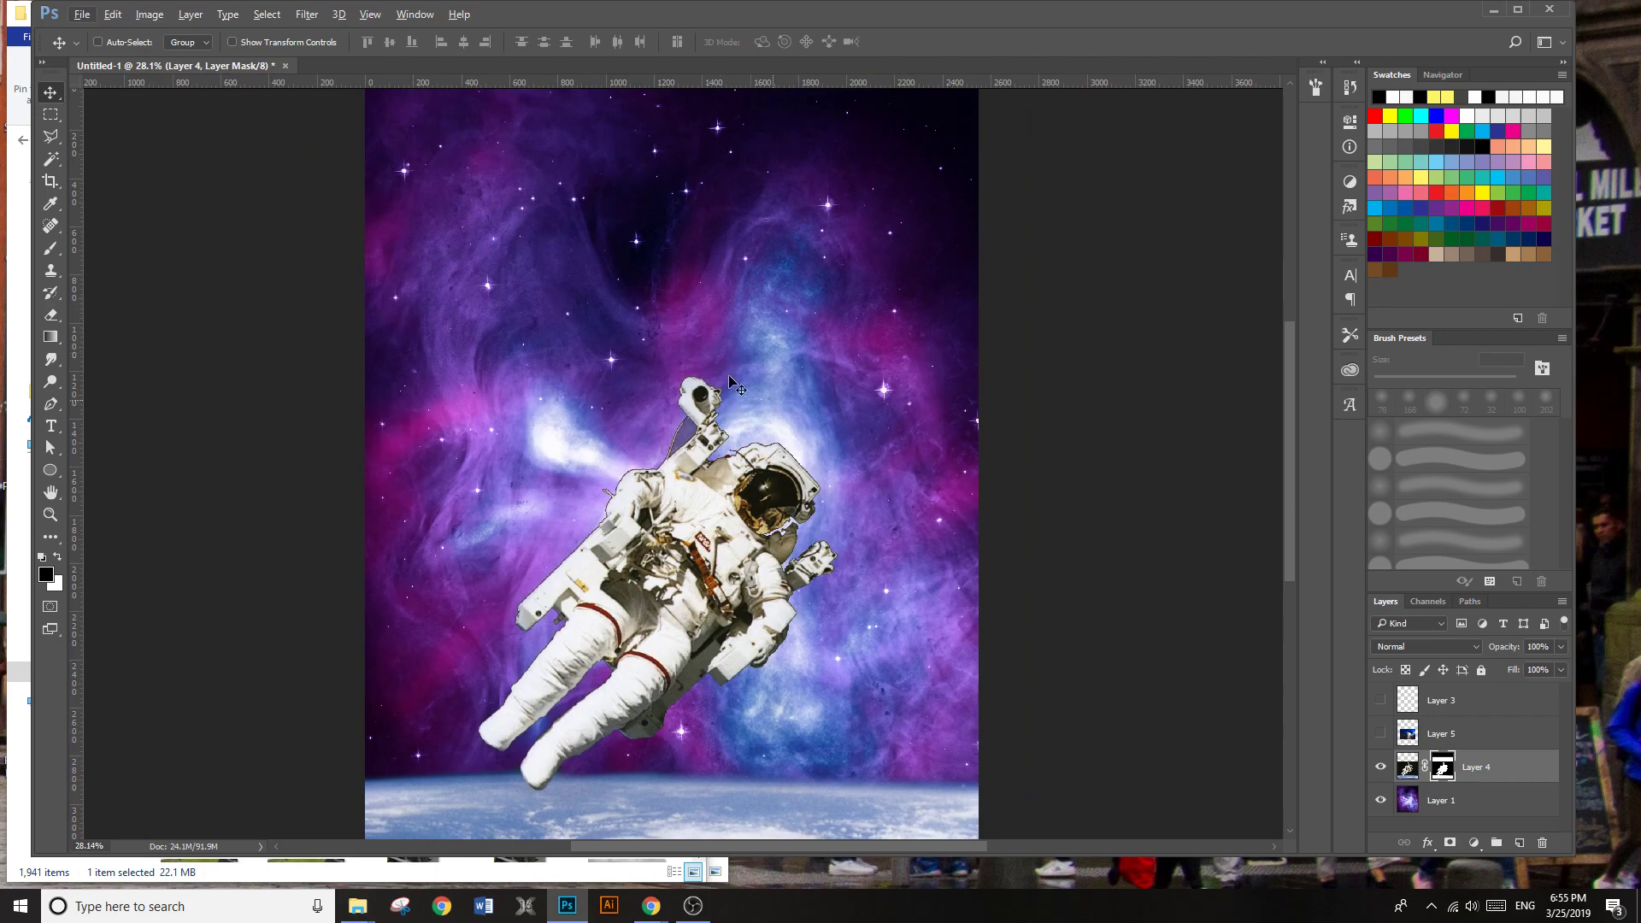
{"action": "scroll", "coordinate": [664, 607], "scroll_direction": "down", "scroll_amount": 1}
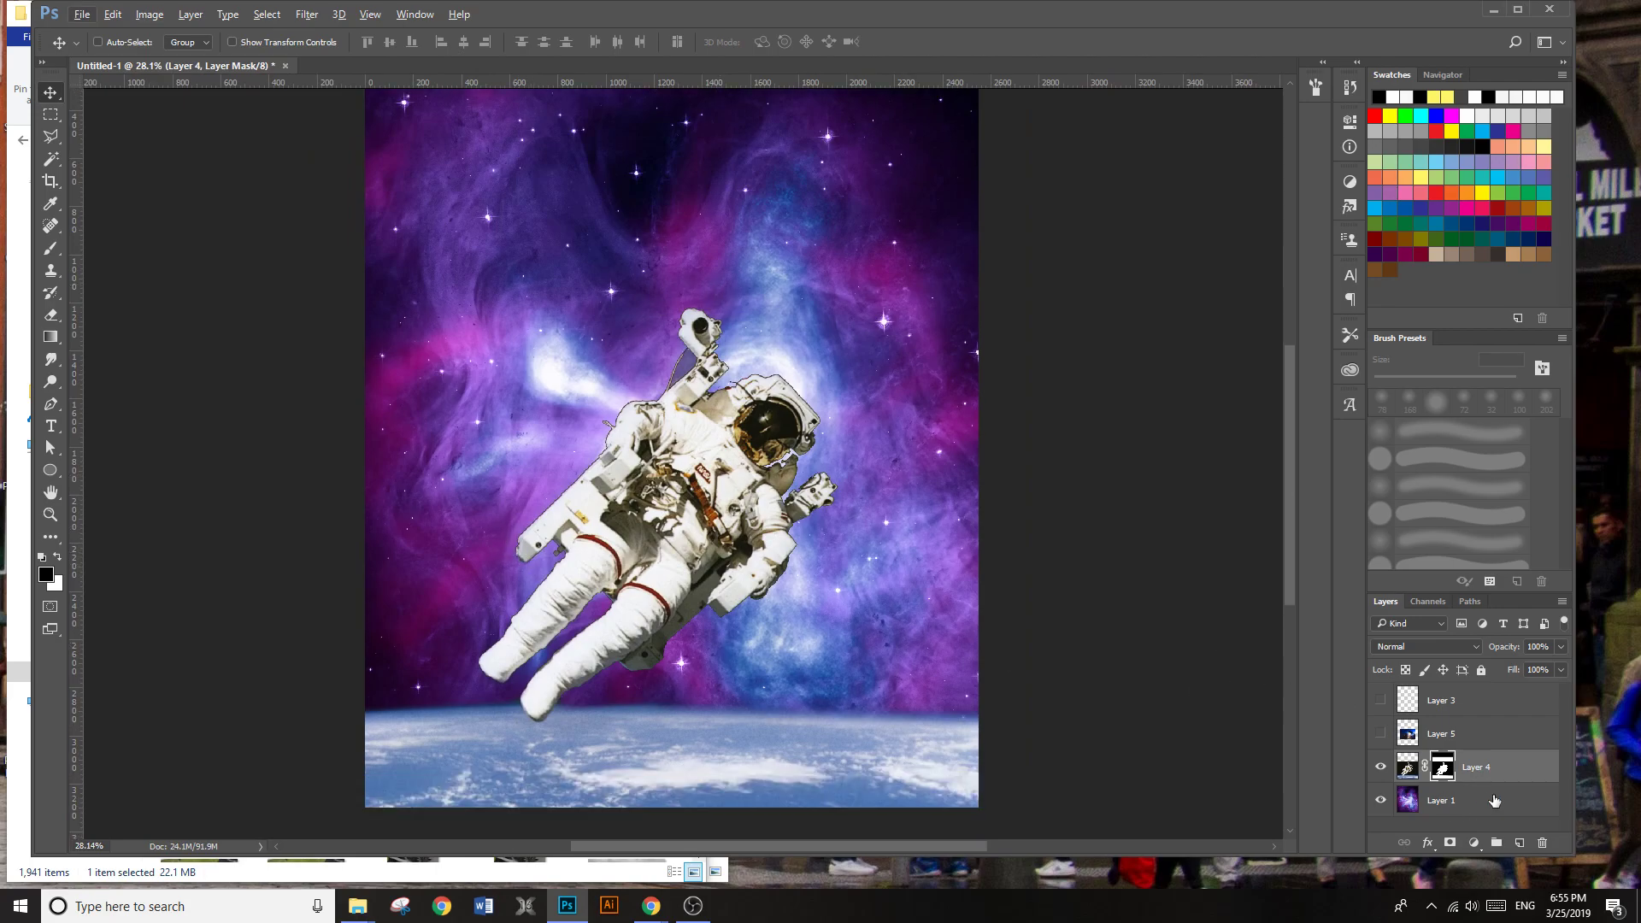
Step: Duplicate the nebula background layer and place the copy directly above the astronaut layer
{"action": "left_click", "coordinate": [1485, 800]}
{"action": "right_click", "coordinate": [1519, 812]}
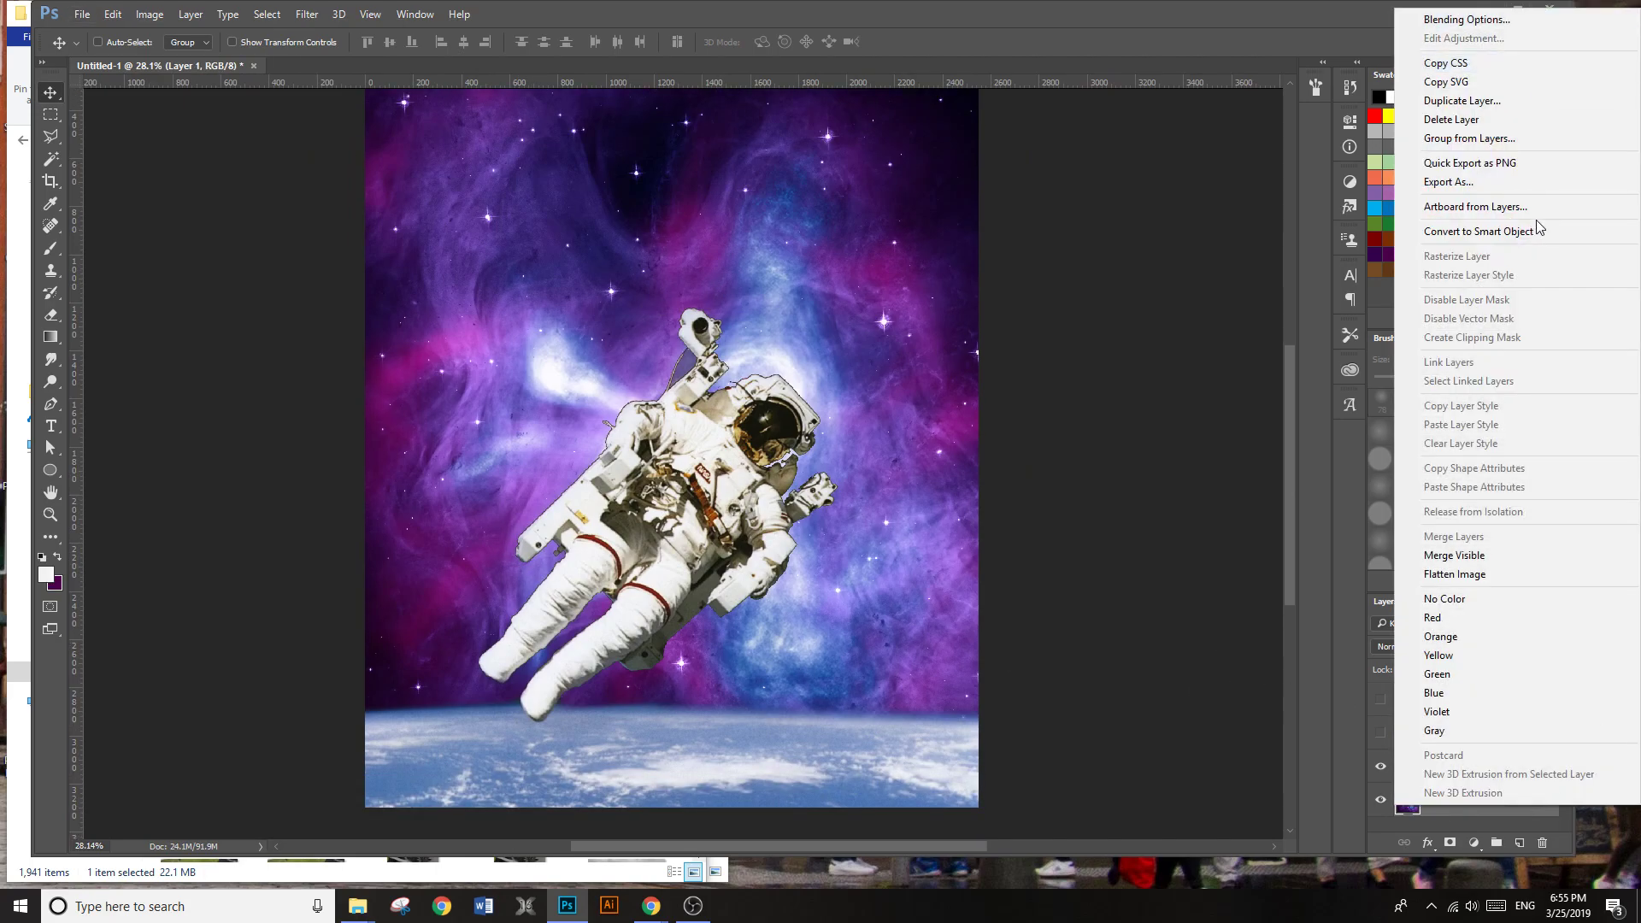
{"action": "left_click", "coordinate": [1498, 105]}
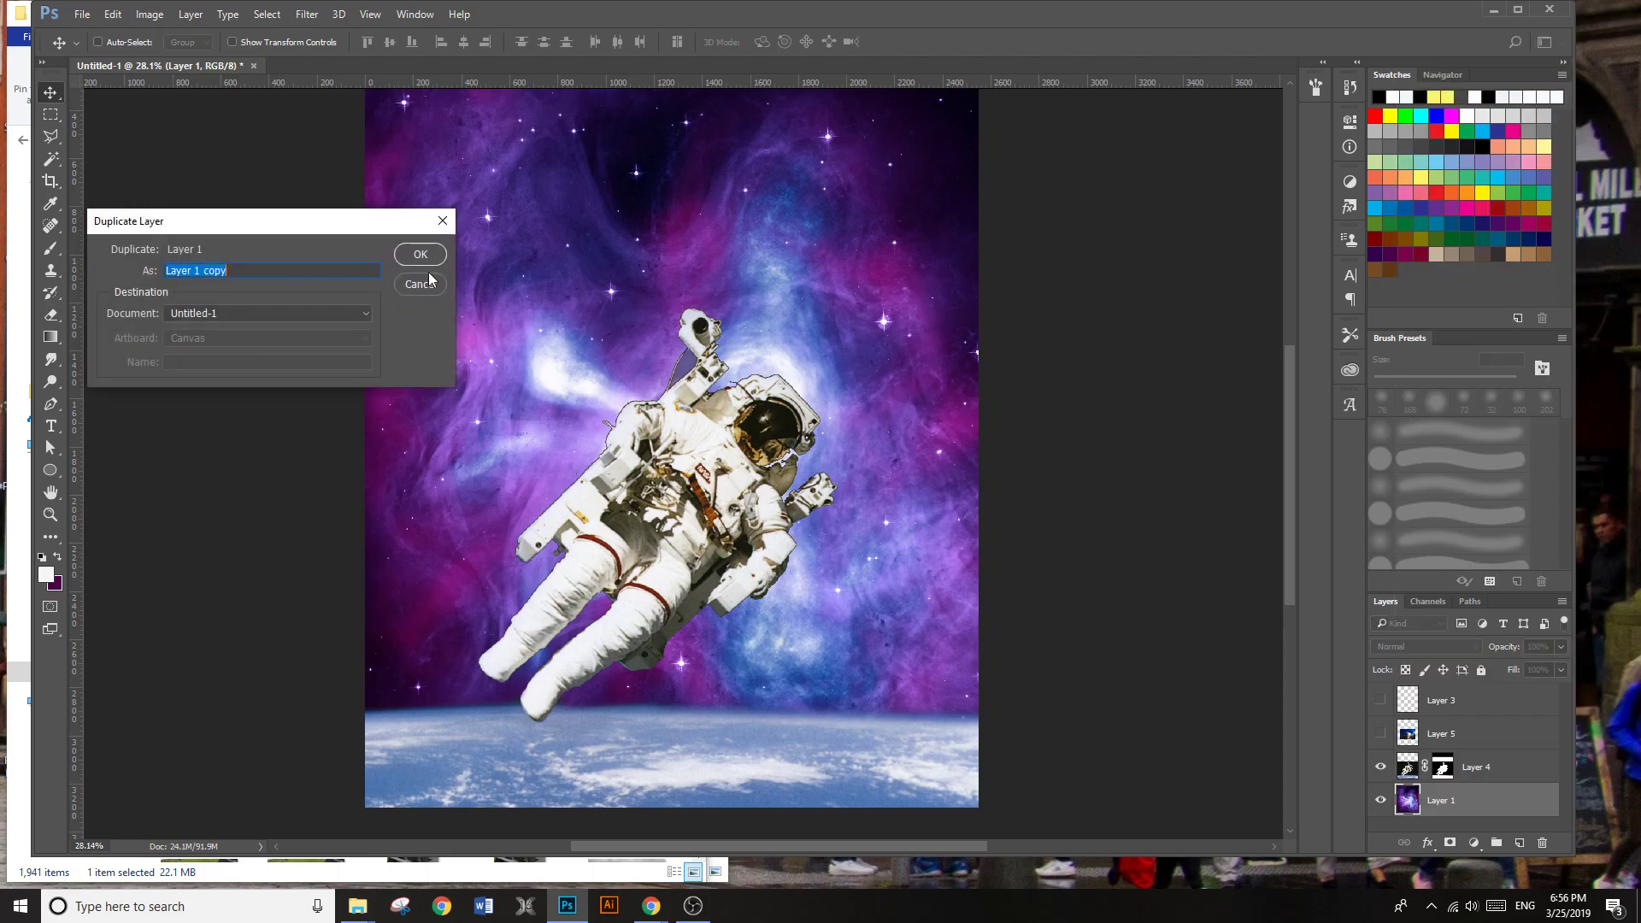
{"action": "left_click", "coordinate": [423, 253]}
{"action": "left_click_drag", "start_coordinate": [1493, 810], "coordinate": [1455, 775]}
{"action": "left_click", "coordinate": [1381, 768]}
{"action": "left_click", "coordinate": [1381, 767]}
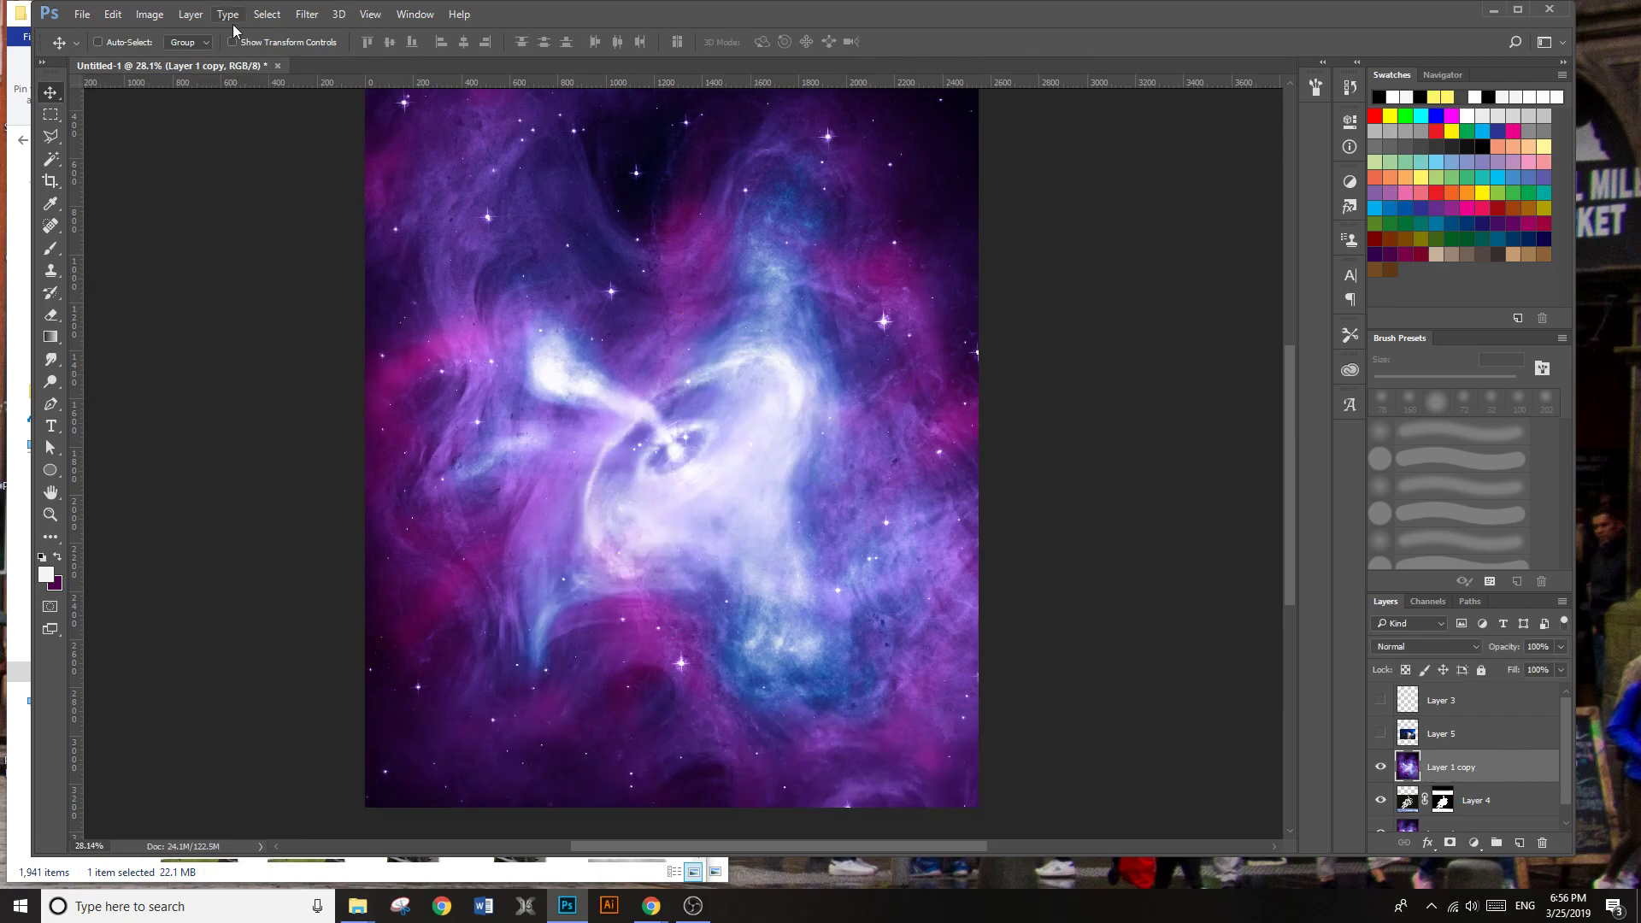
Step: Apply the Average blur filter to the nebula copy to turn it into one uniform purple
{"action": "left_click", "coordinate": [311, 14]}
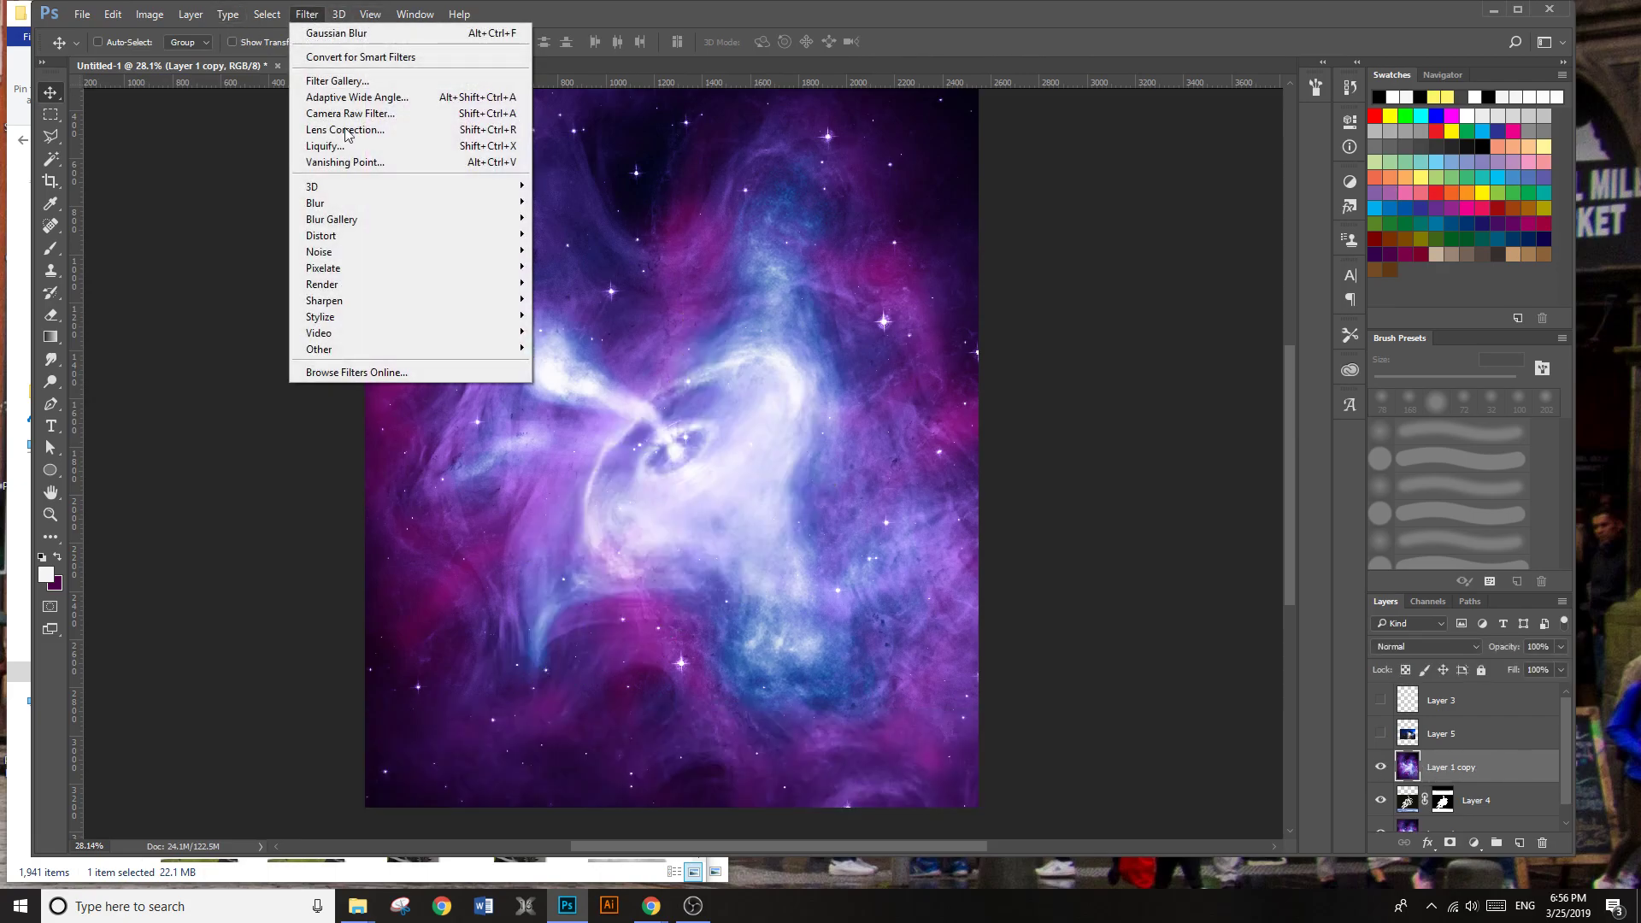
{"action": "mouse_move", "coordinate": [363, 209]}
{"action": "left_click", "coordinate": [569, 205]}
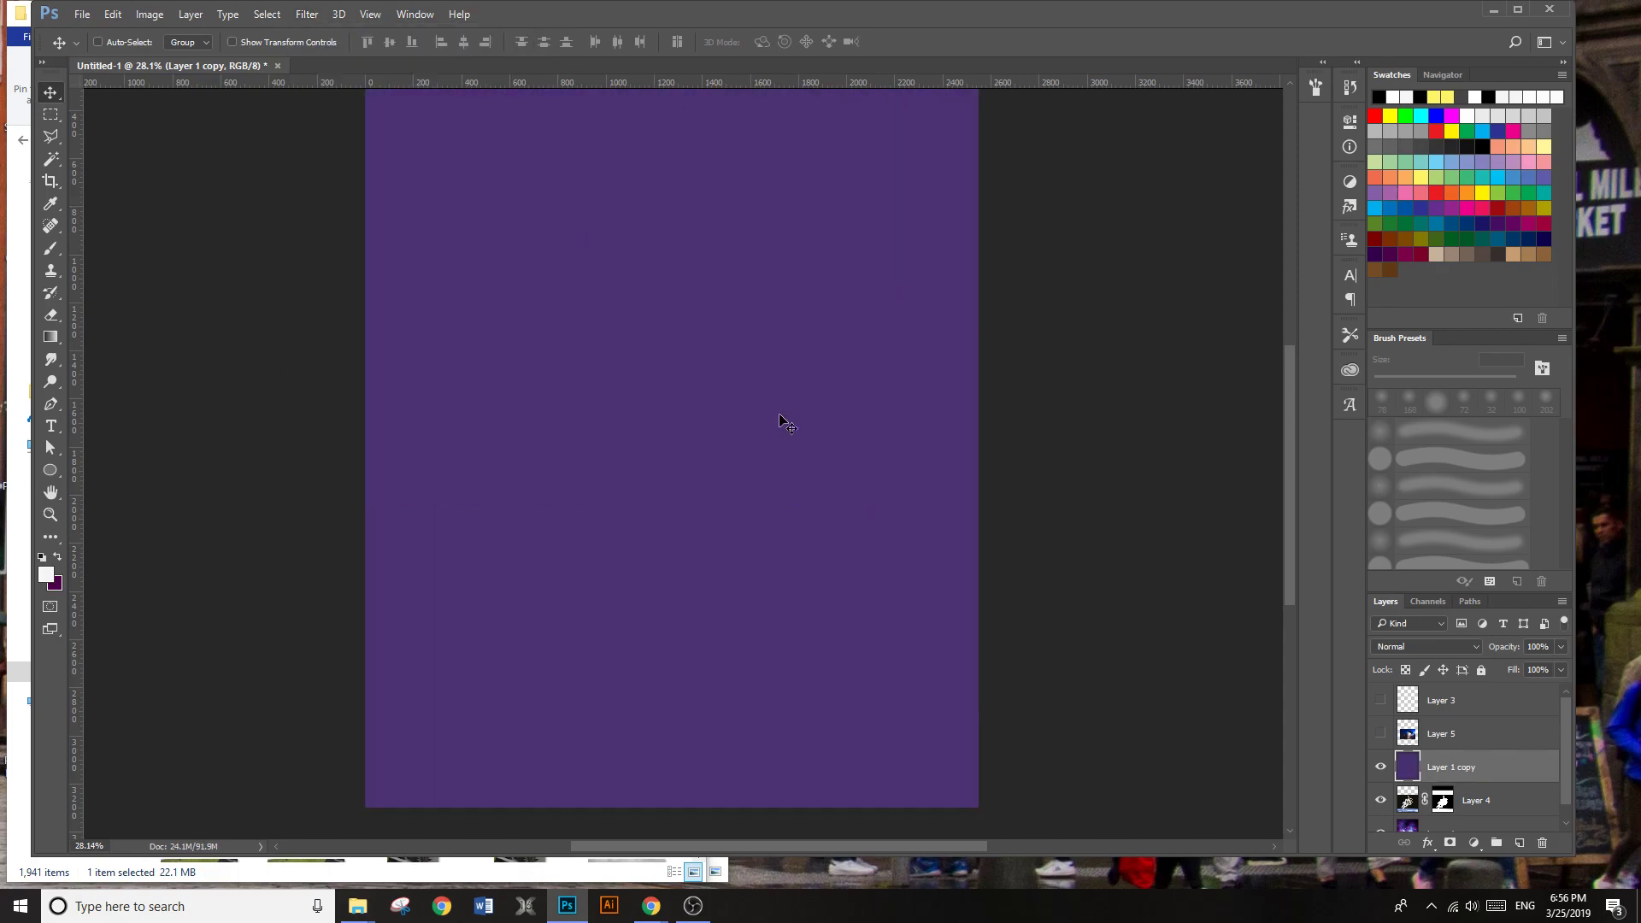
Step: Set the averaged purple layer's blend mode to Color and lower its opacity to 37%
{"action": "scroll", "coordinate": [530, 631], "scroll_direction": "up", "scroll_amount": 1}
{"action": "scroll", "coordinate": [604, 496], "scroll_direction": "down", "scroll_amount": 2}
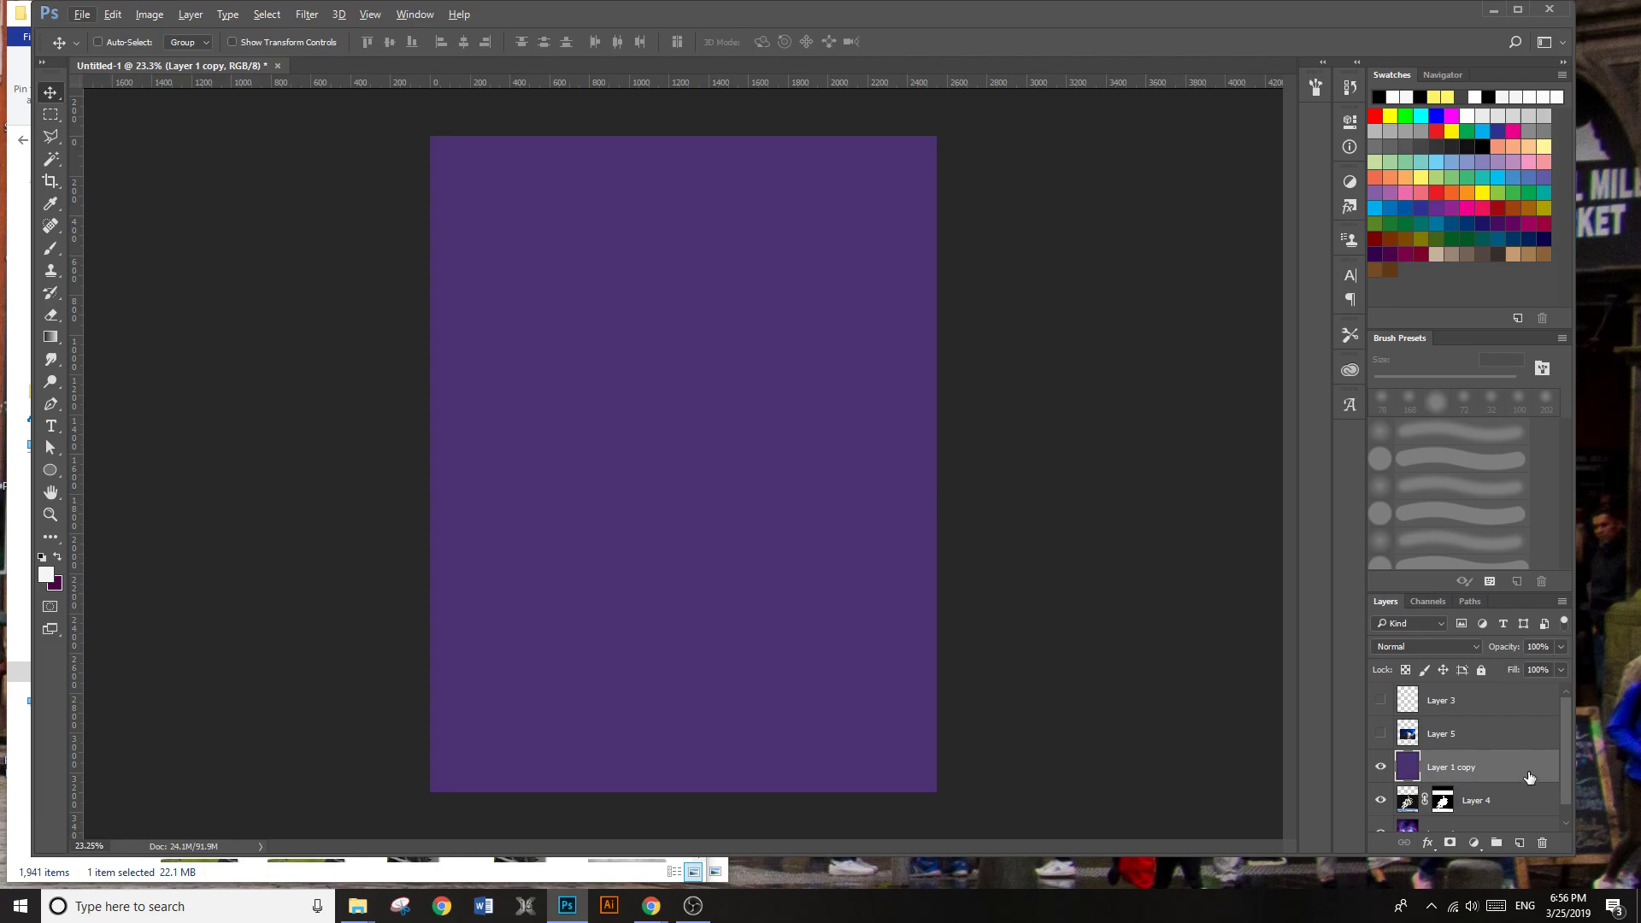
{"action": "left_click", "coordinate": [1455, 646]}
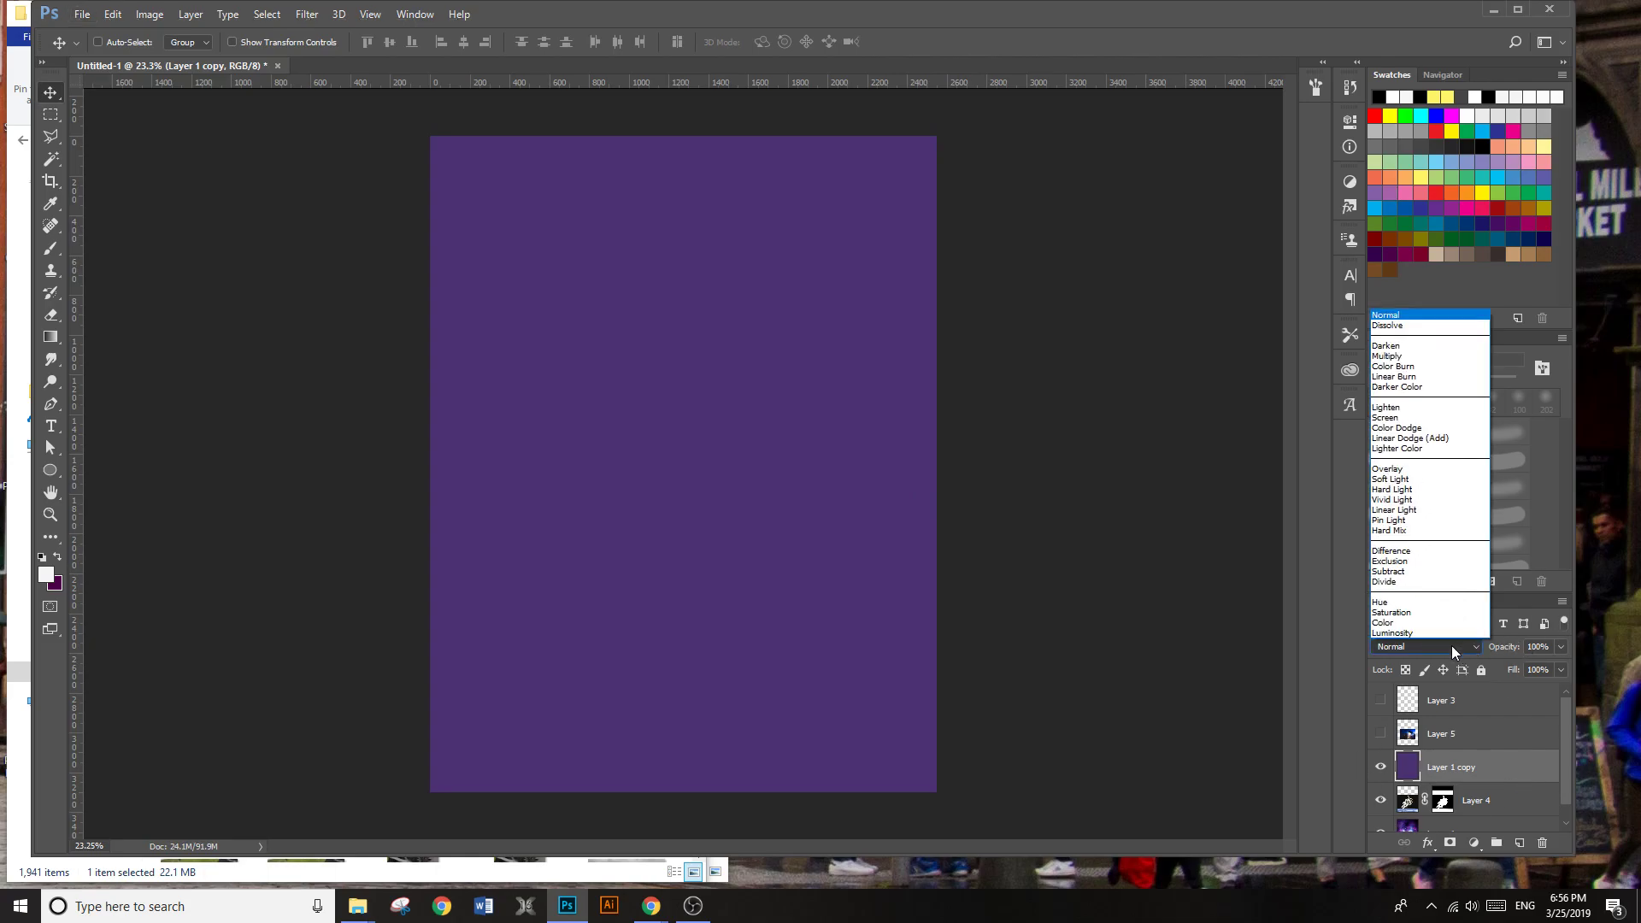
{"action": "left_click", "coordinate": [1409, 612]}
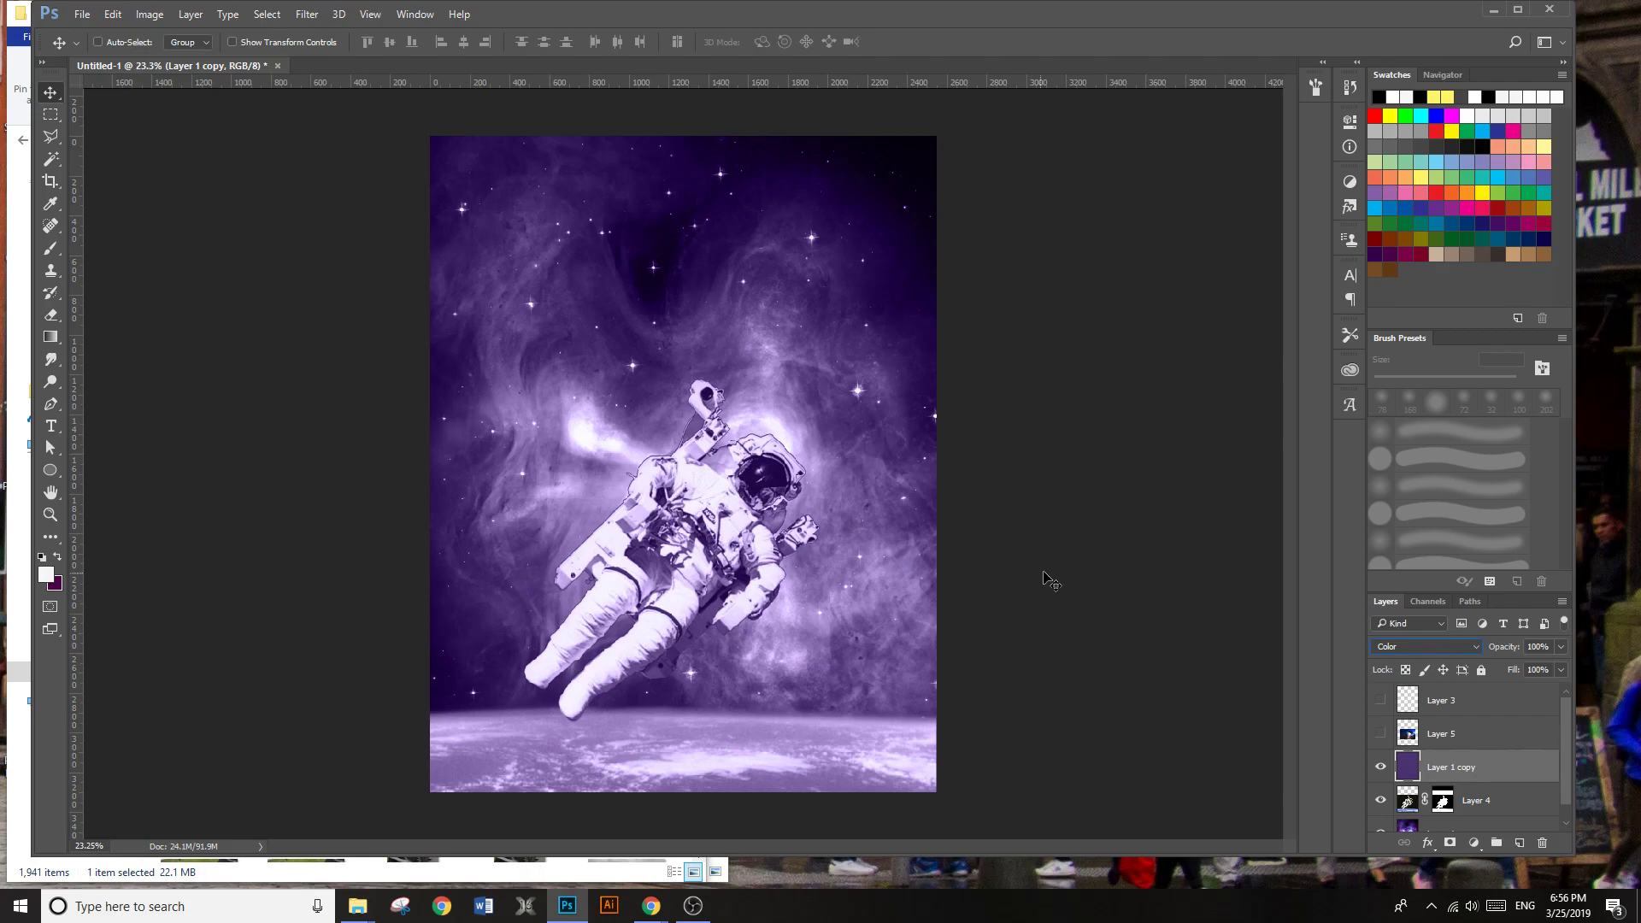
{"action": "scroll", "coordinate": [1571, 795], "scroll_direction": "down", "scroll_amount": 1}
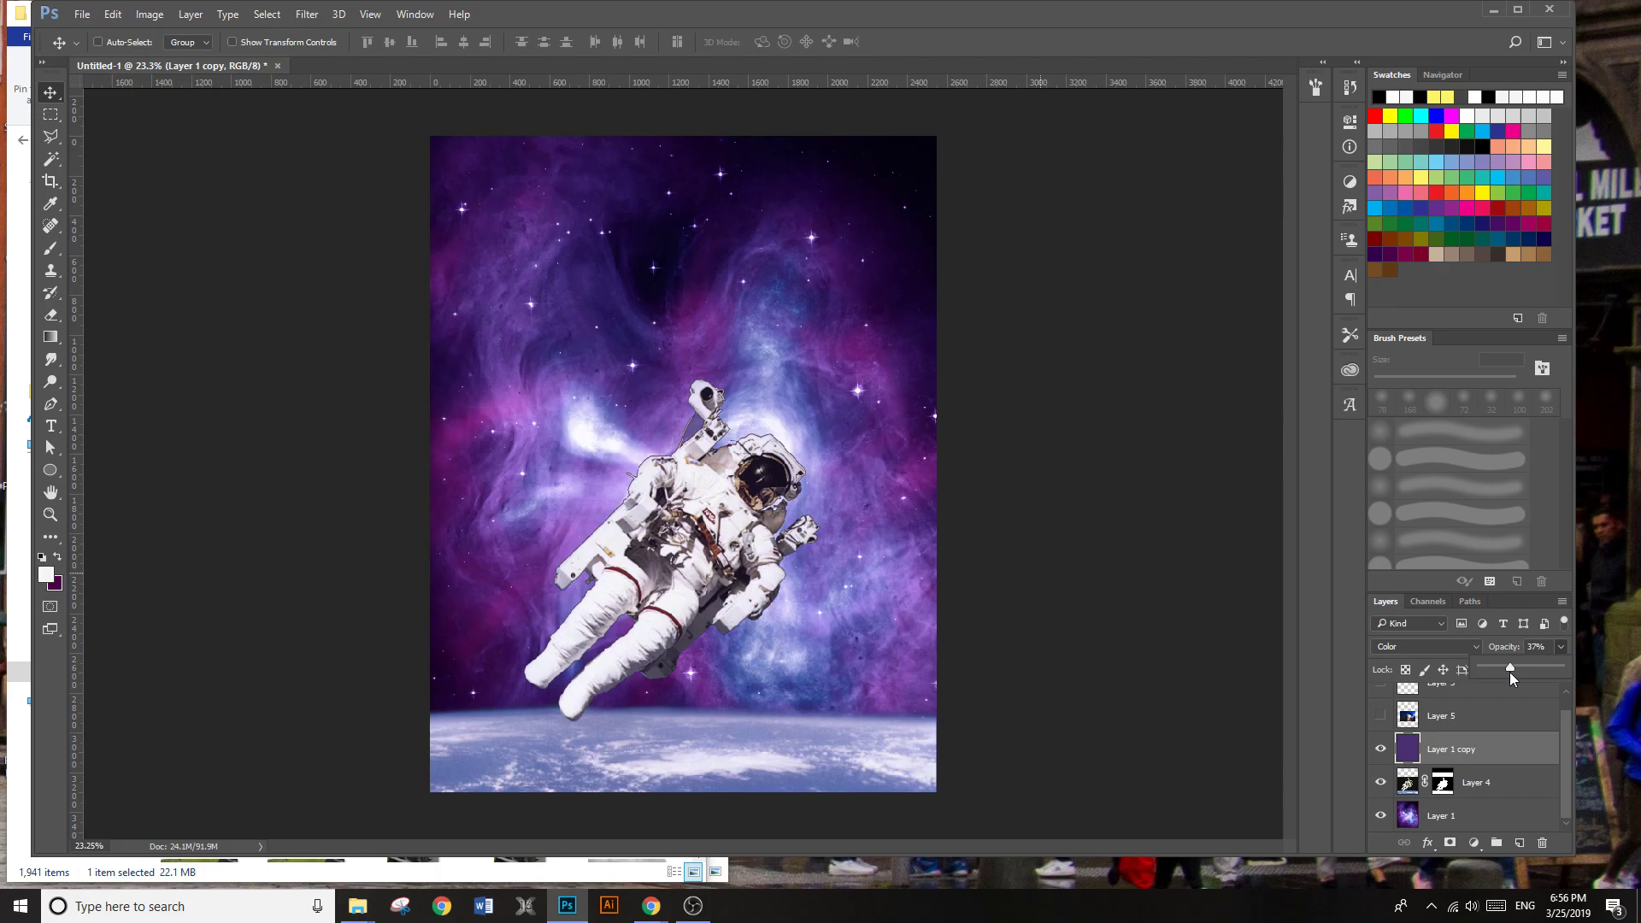
Step: Try the purple layer's blend modes one after another, from Darken through to Luminosity
{"action": "left_click", "coordinate": [1434, 644]}
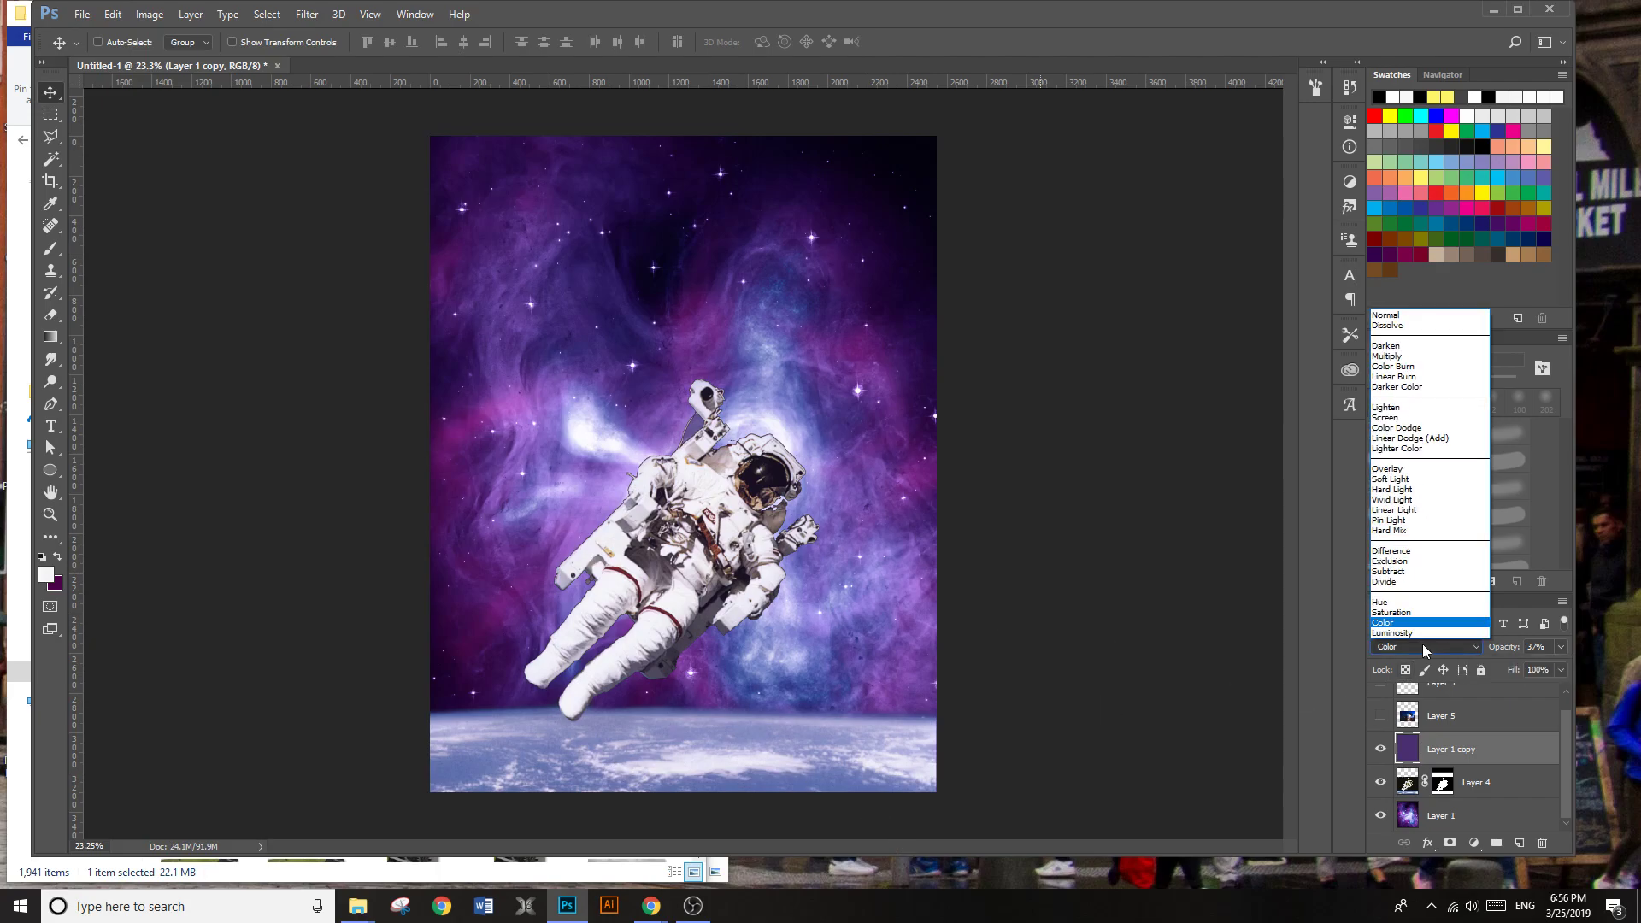
{"action": "left_click", "coordinate": [1403, 314]}
{"action": "key", "text": "Down"}
{"action": "key", "text": "Down"}
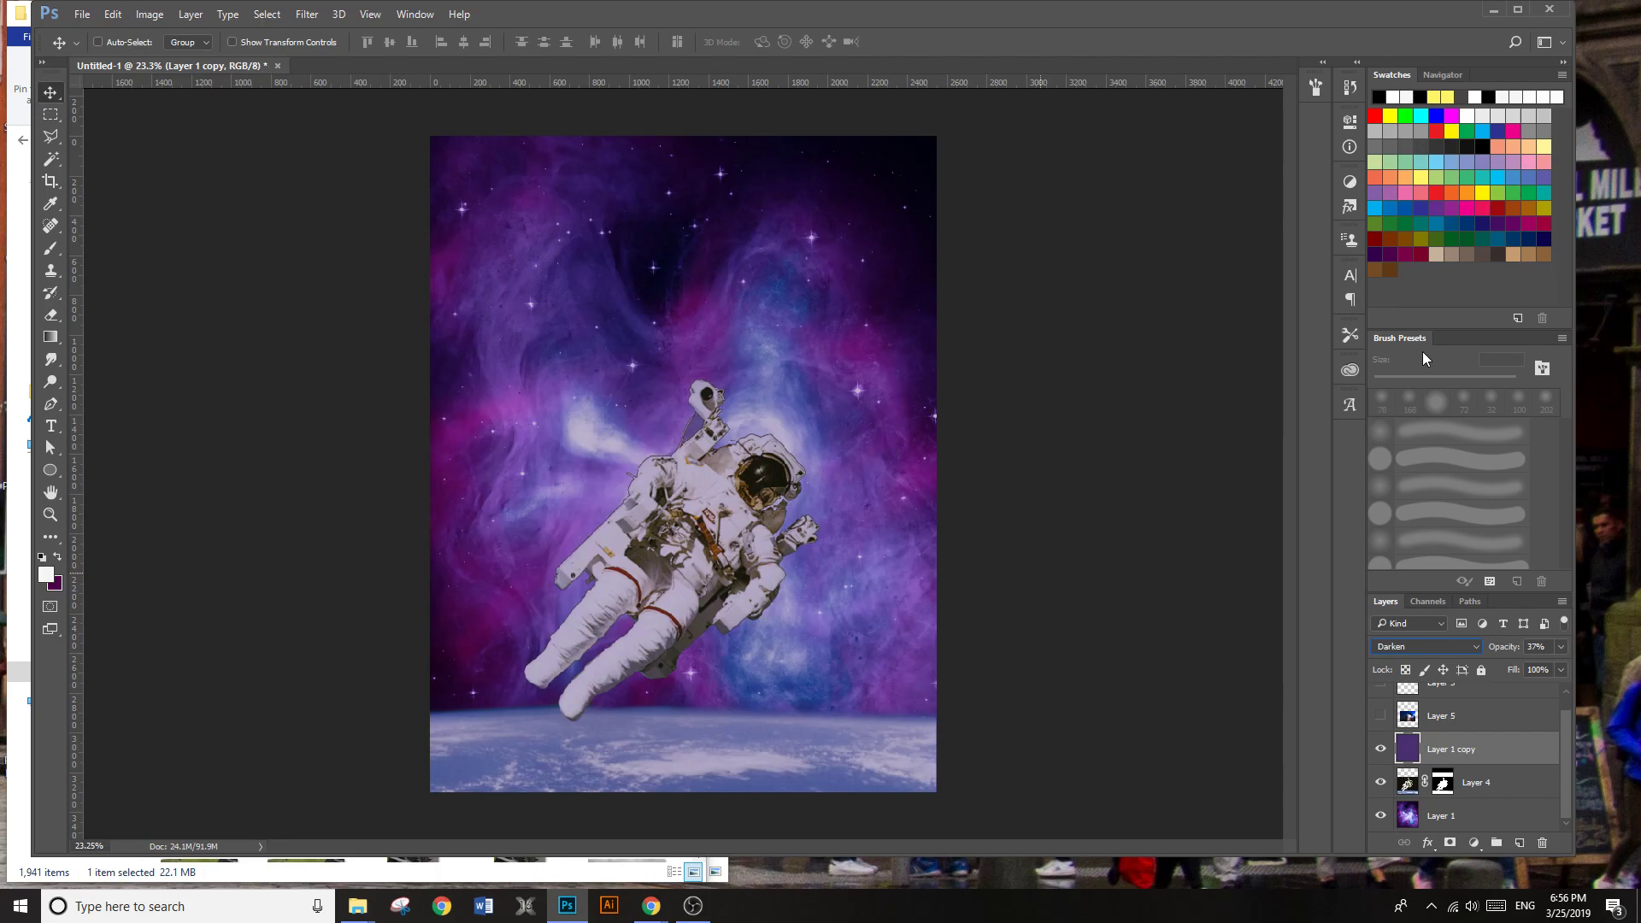
{"action": "key", "text": "Down"}
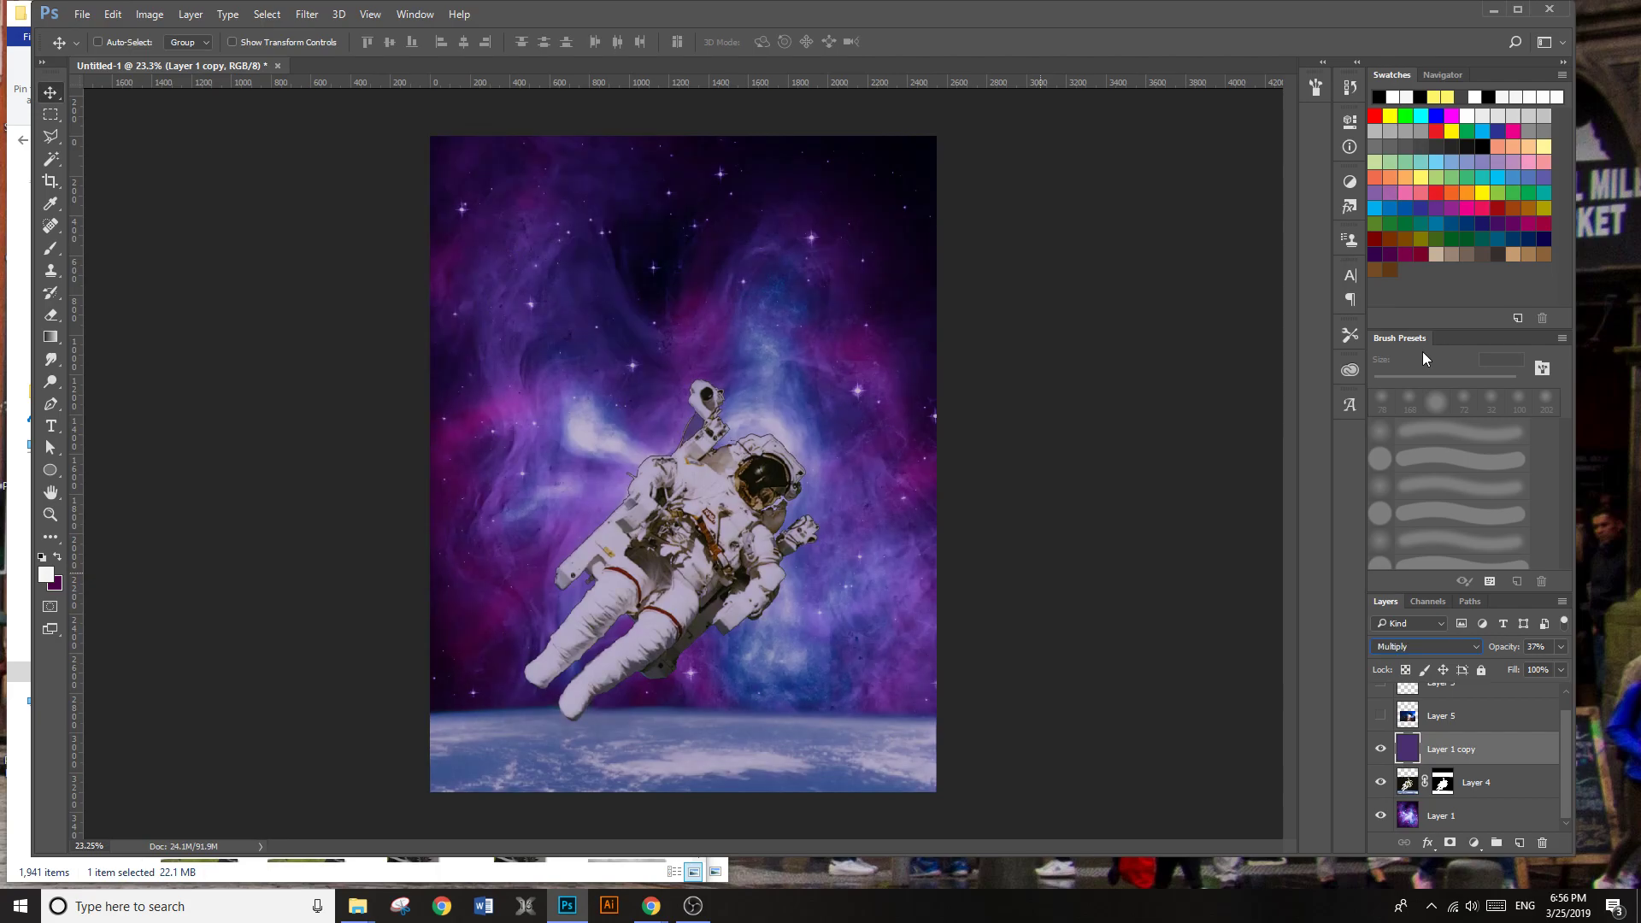
{"action": "key", "text": "Down"}
{"action": "key", "text": "Down"}
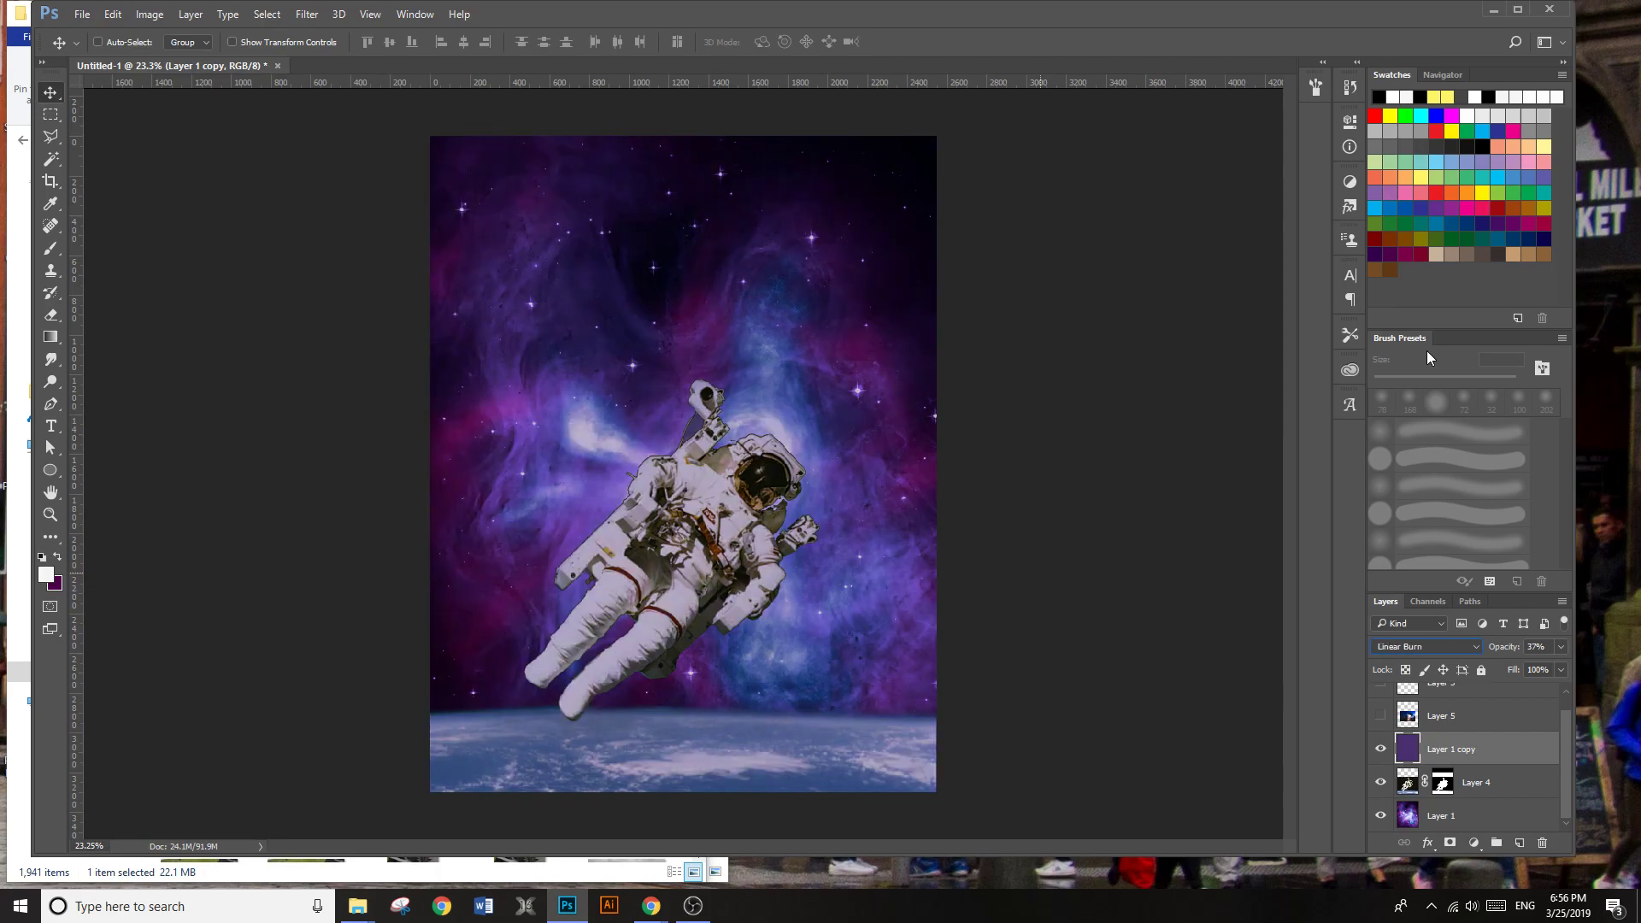
{"action": "key", "text": "Down"}
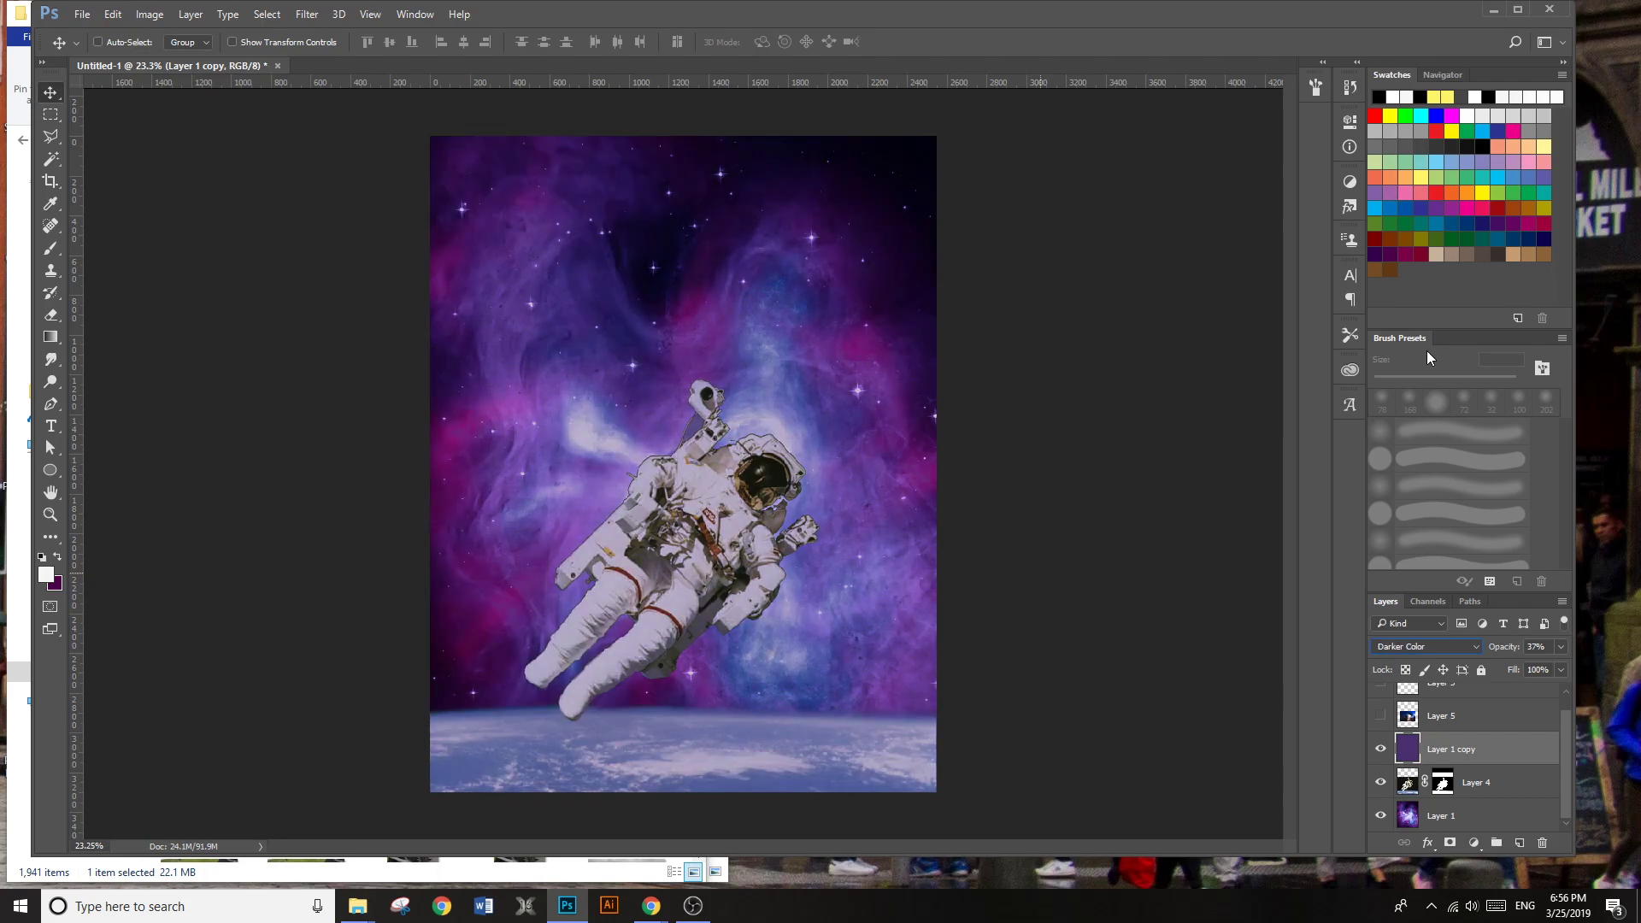
{"action": "key", "text": "Down"}
{"action": "key", "text": "Down"}
{"action": "key", "text": "Down"}
{"action": "key", "text": "Down"}
{"action": "key", "text": "Down"}
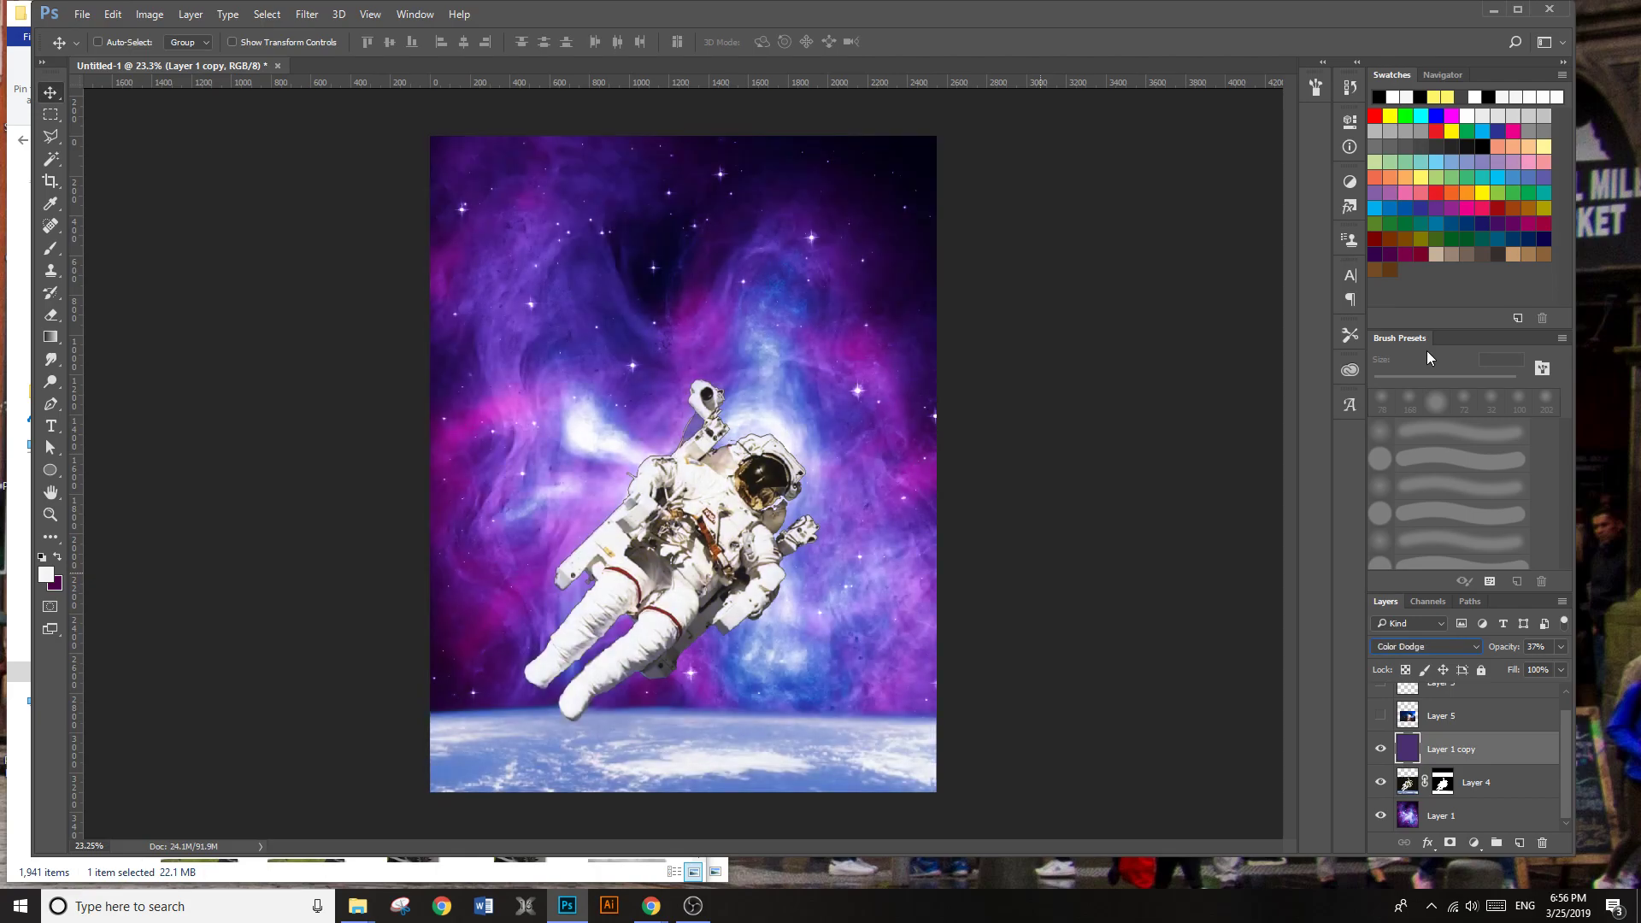
{"action": "key", "text": "Down"}
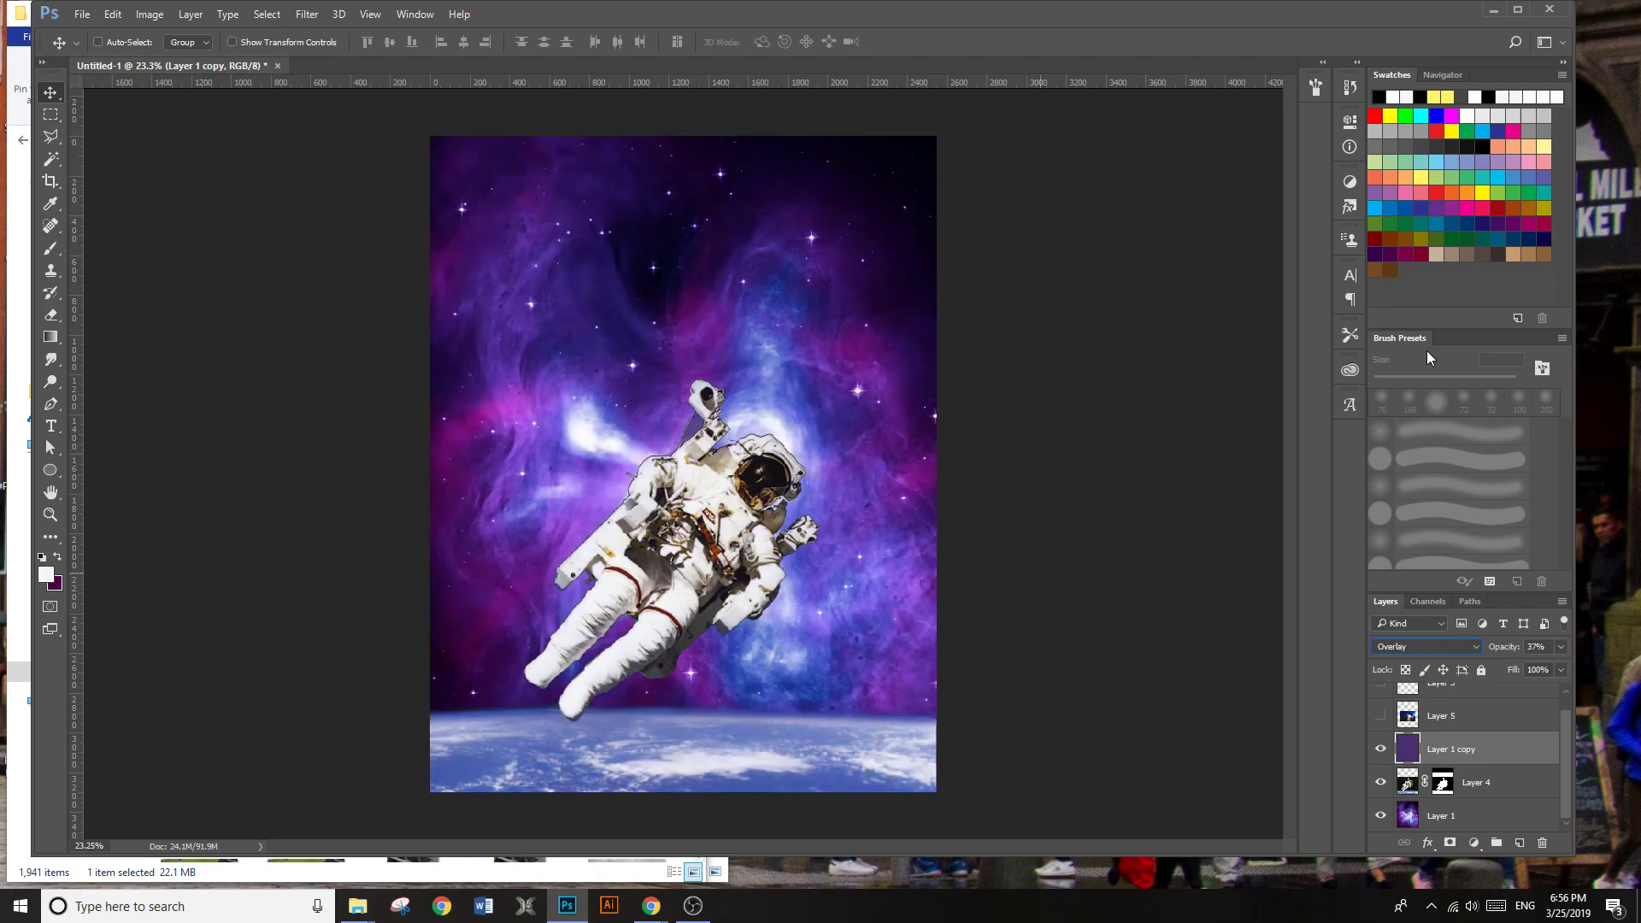
{"action": "key", "text": "Down"}
{"action": "key", "text": "Down"}
{"action": "key", "text": "Down"}
{"action": "key", "text": "Down"}
{"action": "key", "text": "Down"}
{"action": "key", "text": "Down"}
{"action": "key", "text": "Down"}
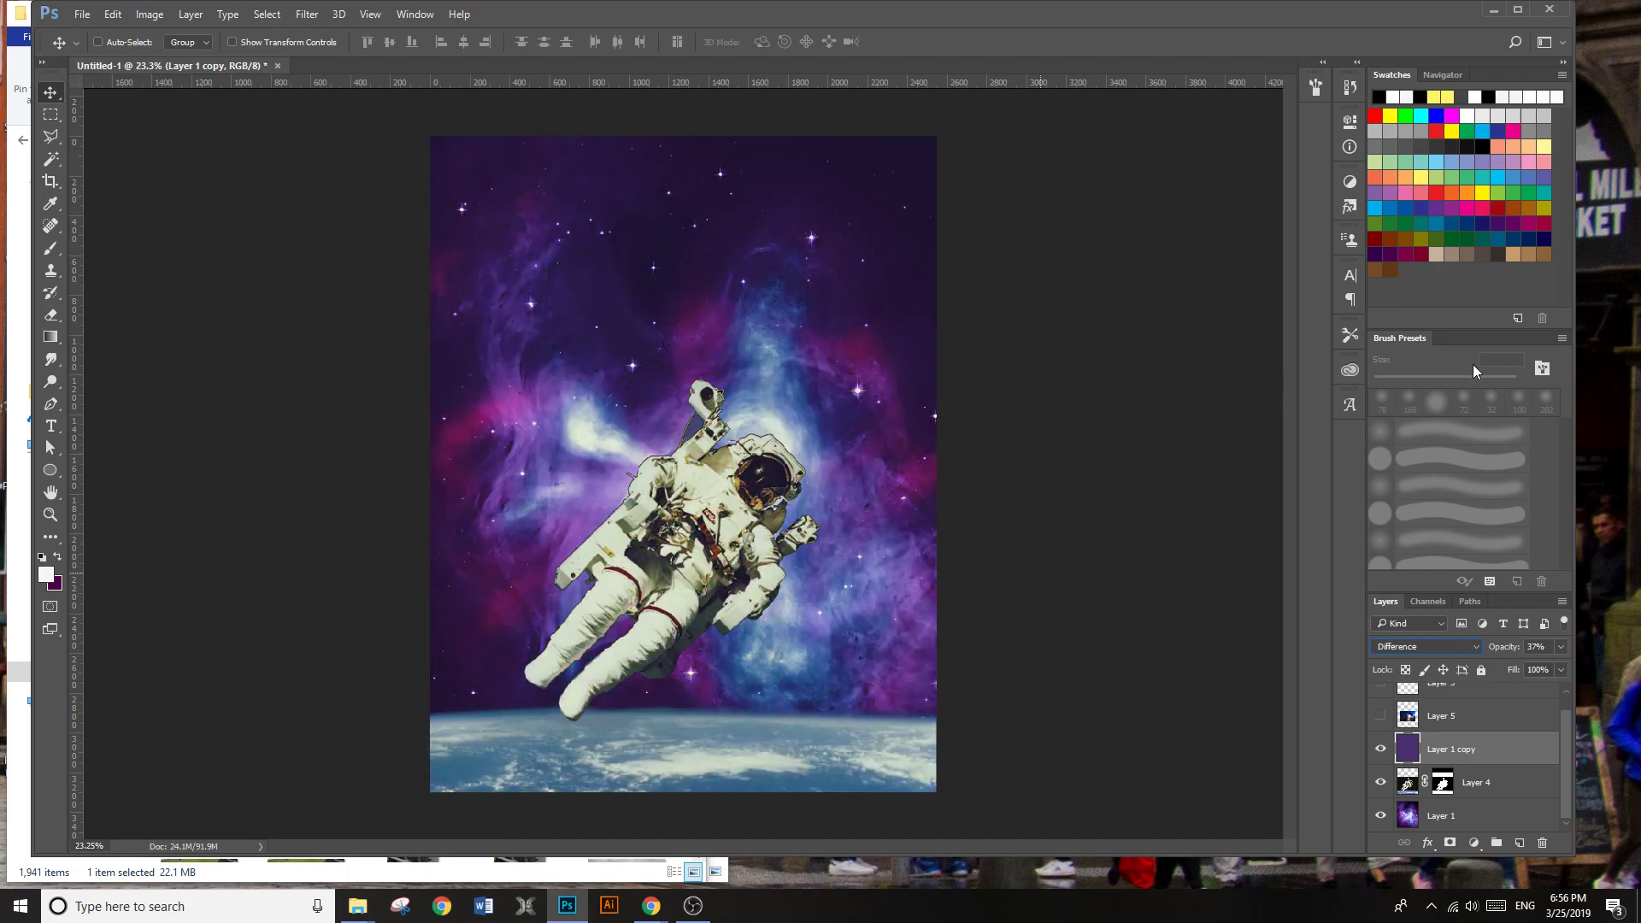
{"action": "key", "text": "Down"}
{"action": "key", "text": "Down"}
{"action": "key", "text": "Down"}
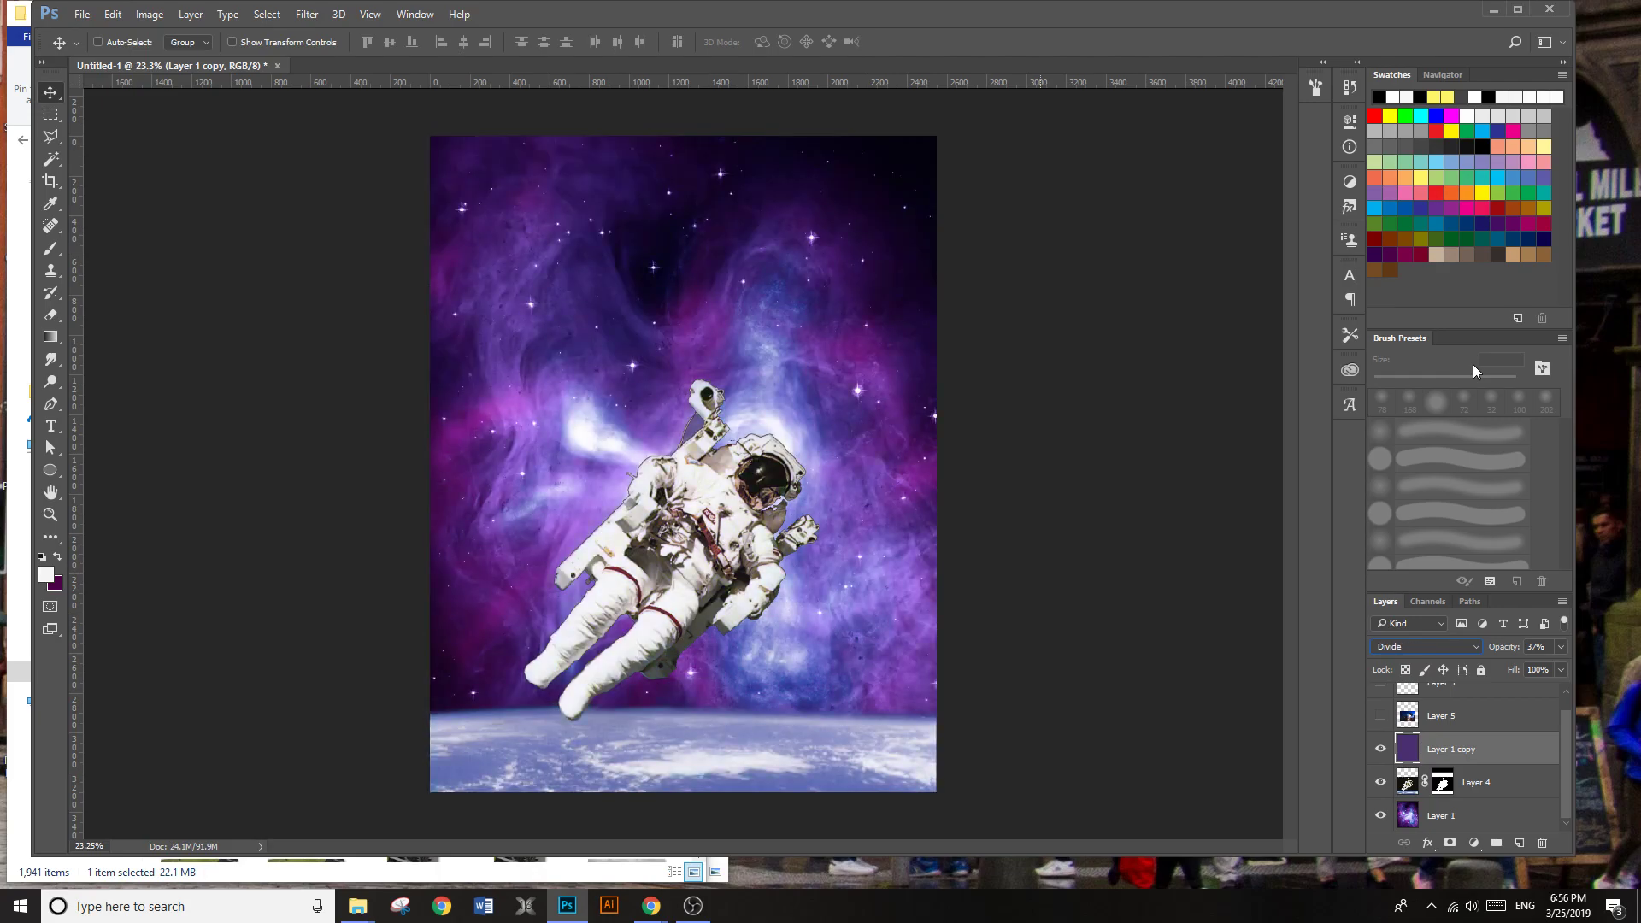
{"action": "key", "text": "Down"}
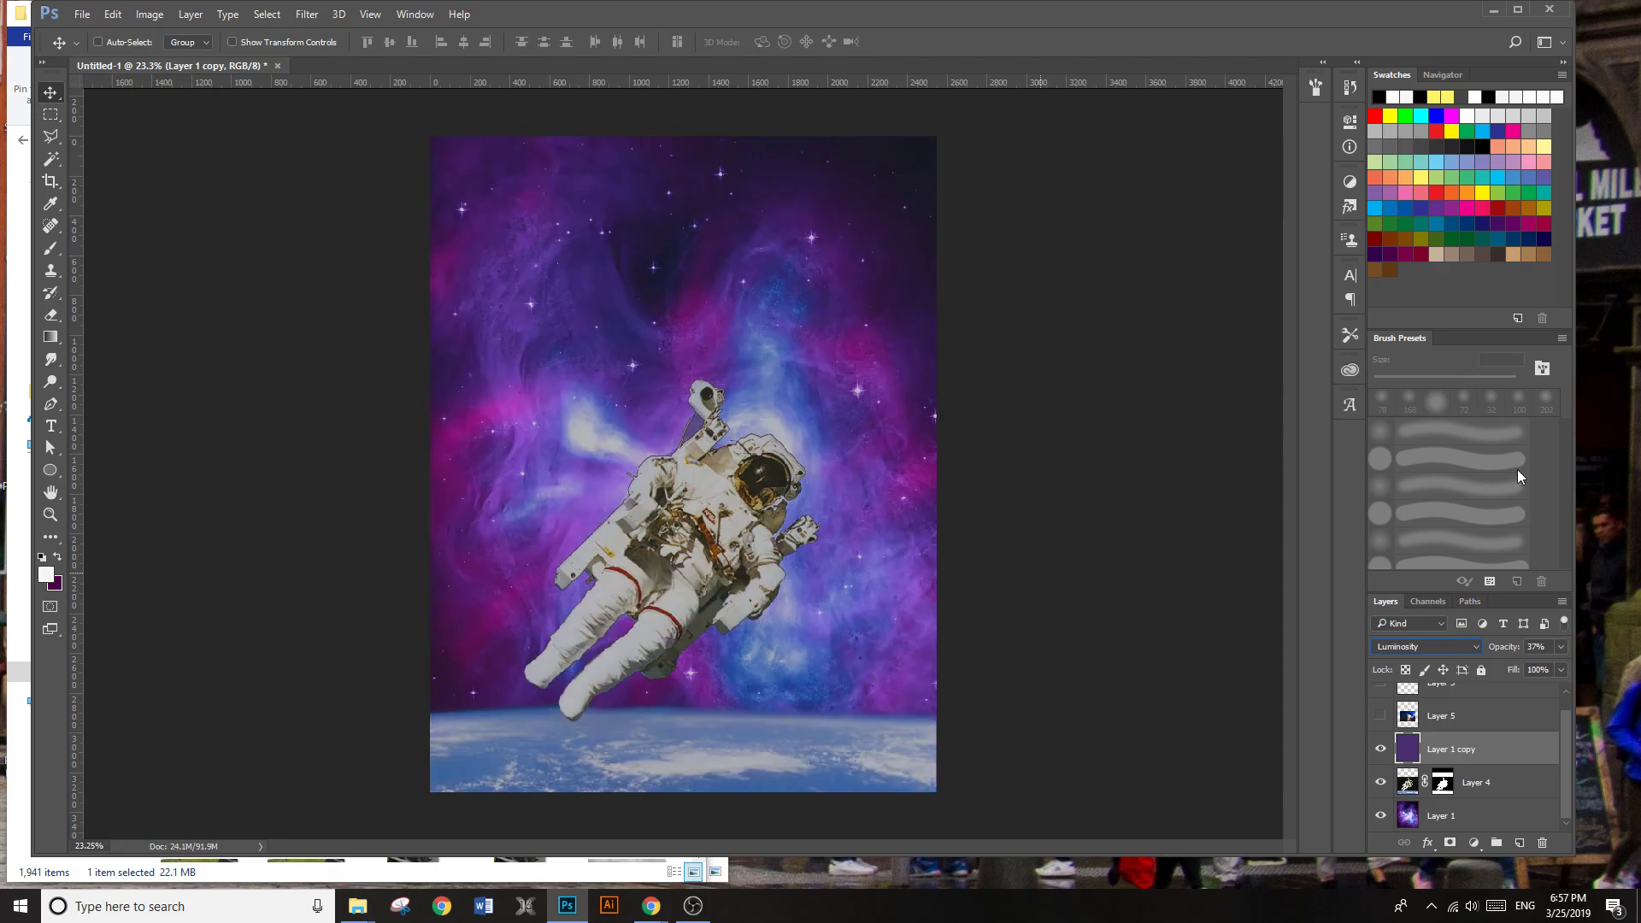
Step: Try the Darken to Color Dodge blend modes again, return to Screen and compare the image with the purple layer hidden and shown
{"action": "left_click", "coordinate": [1448, 648]}
{"action": "left_click", "coordinate": [1422, 349]}
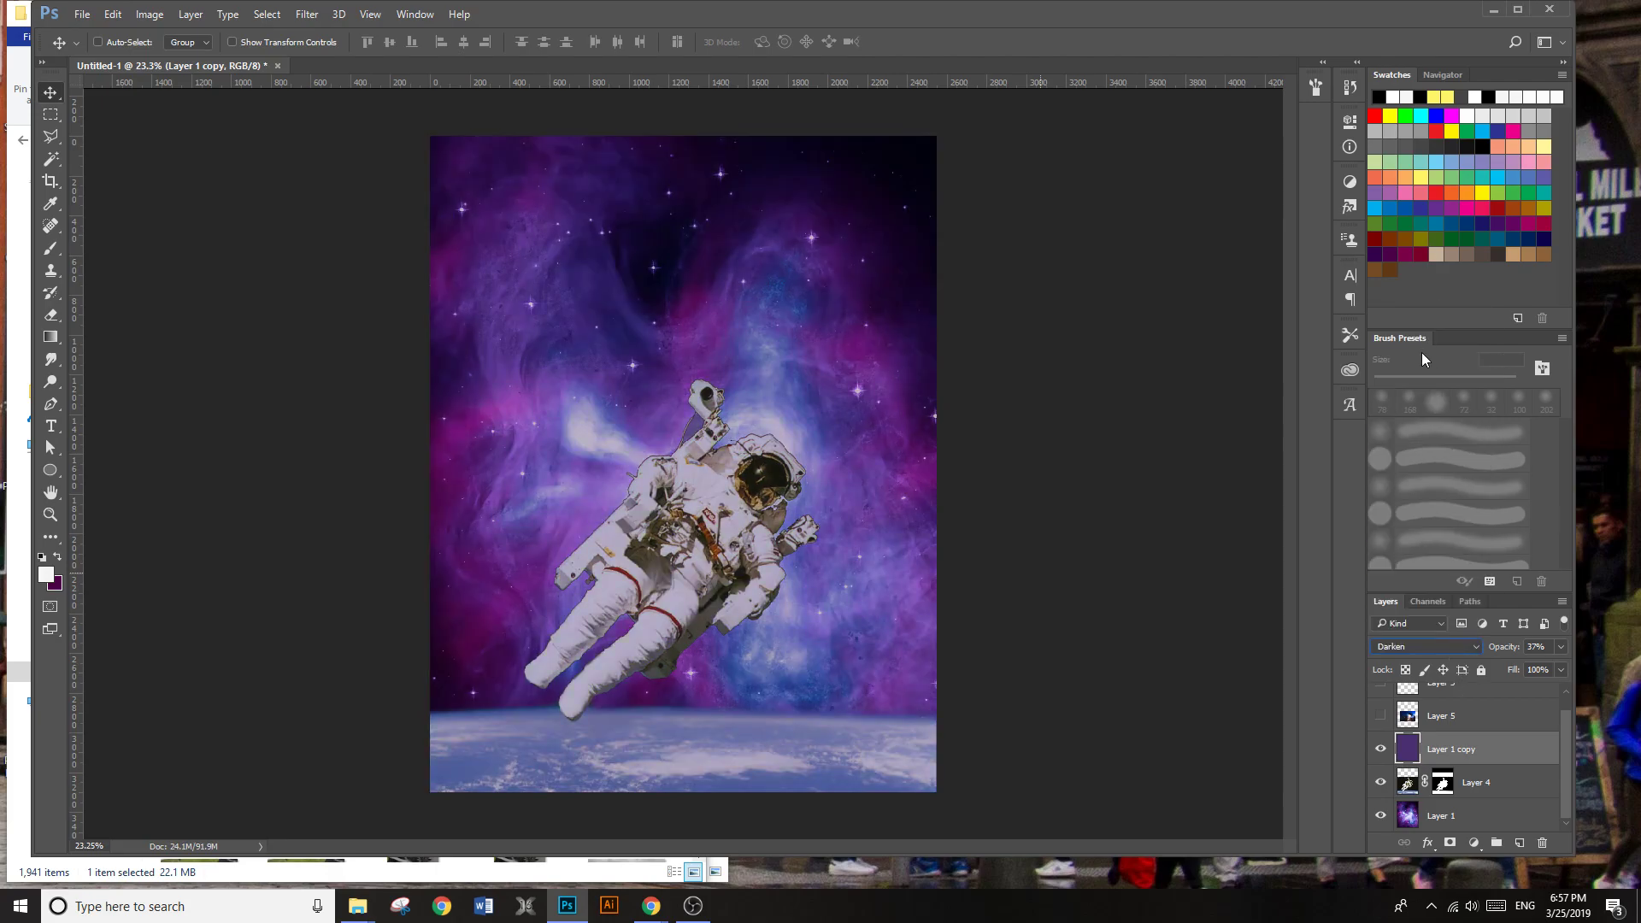
{"action": "key", "text": "Down"}
{"action": "key", "text": "Down"}
{"action": "key", "text": "Down"}
{"action": "key", "text": "Down"}
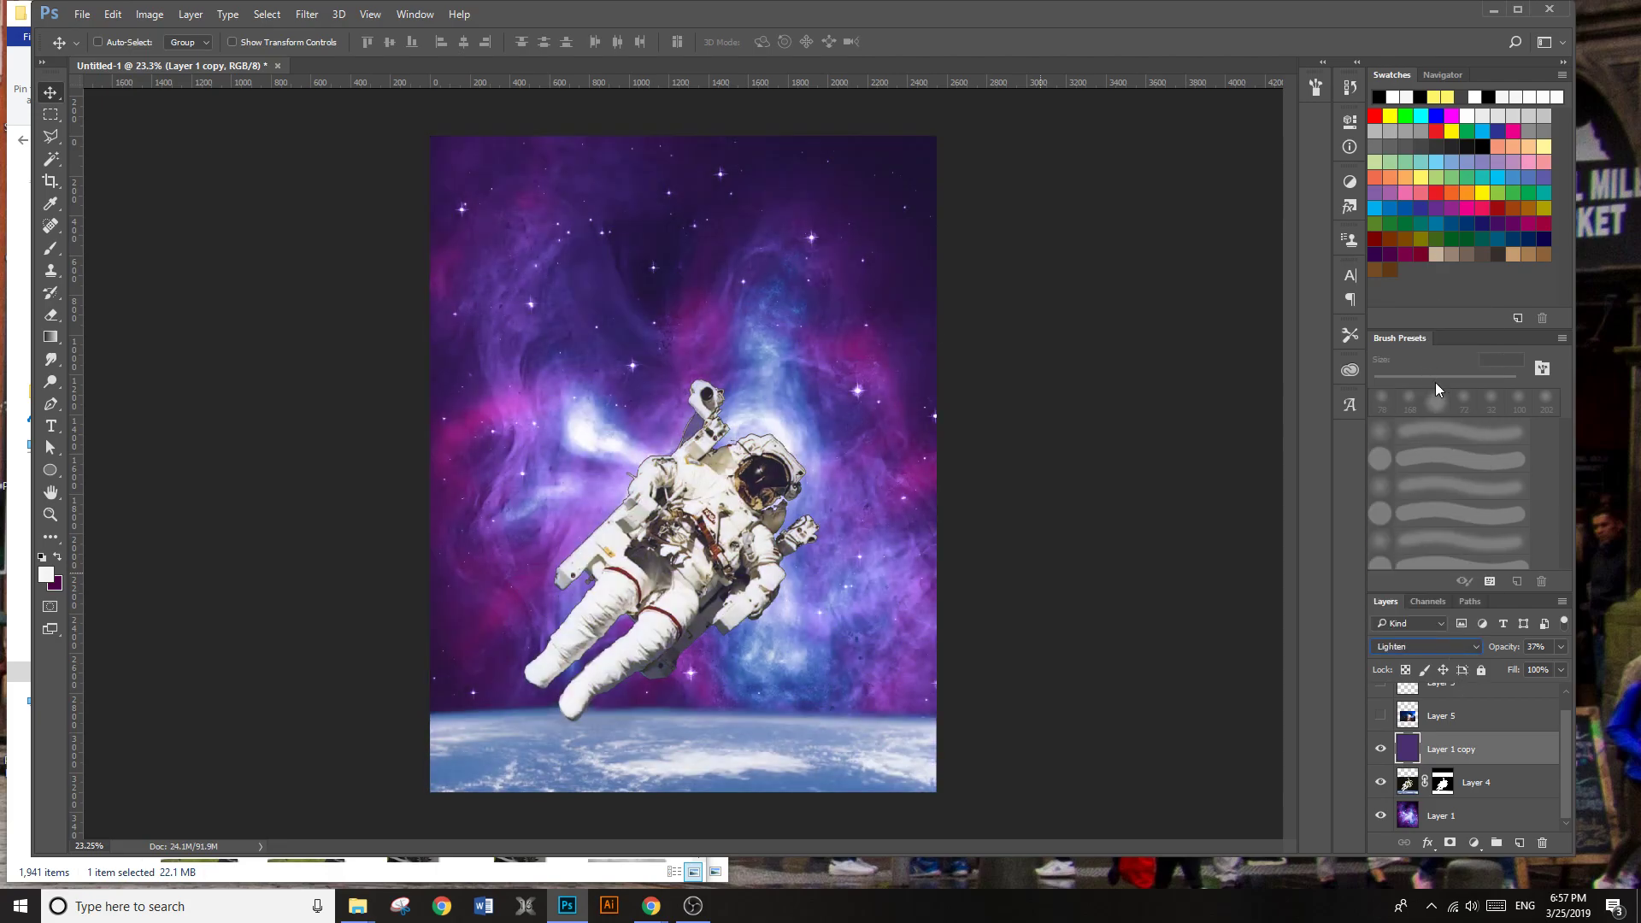
{"action": "key", "text": "Down"}
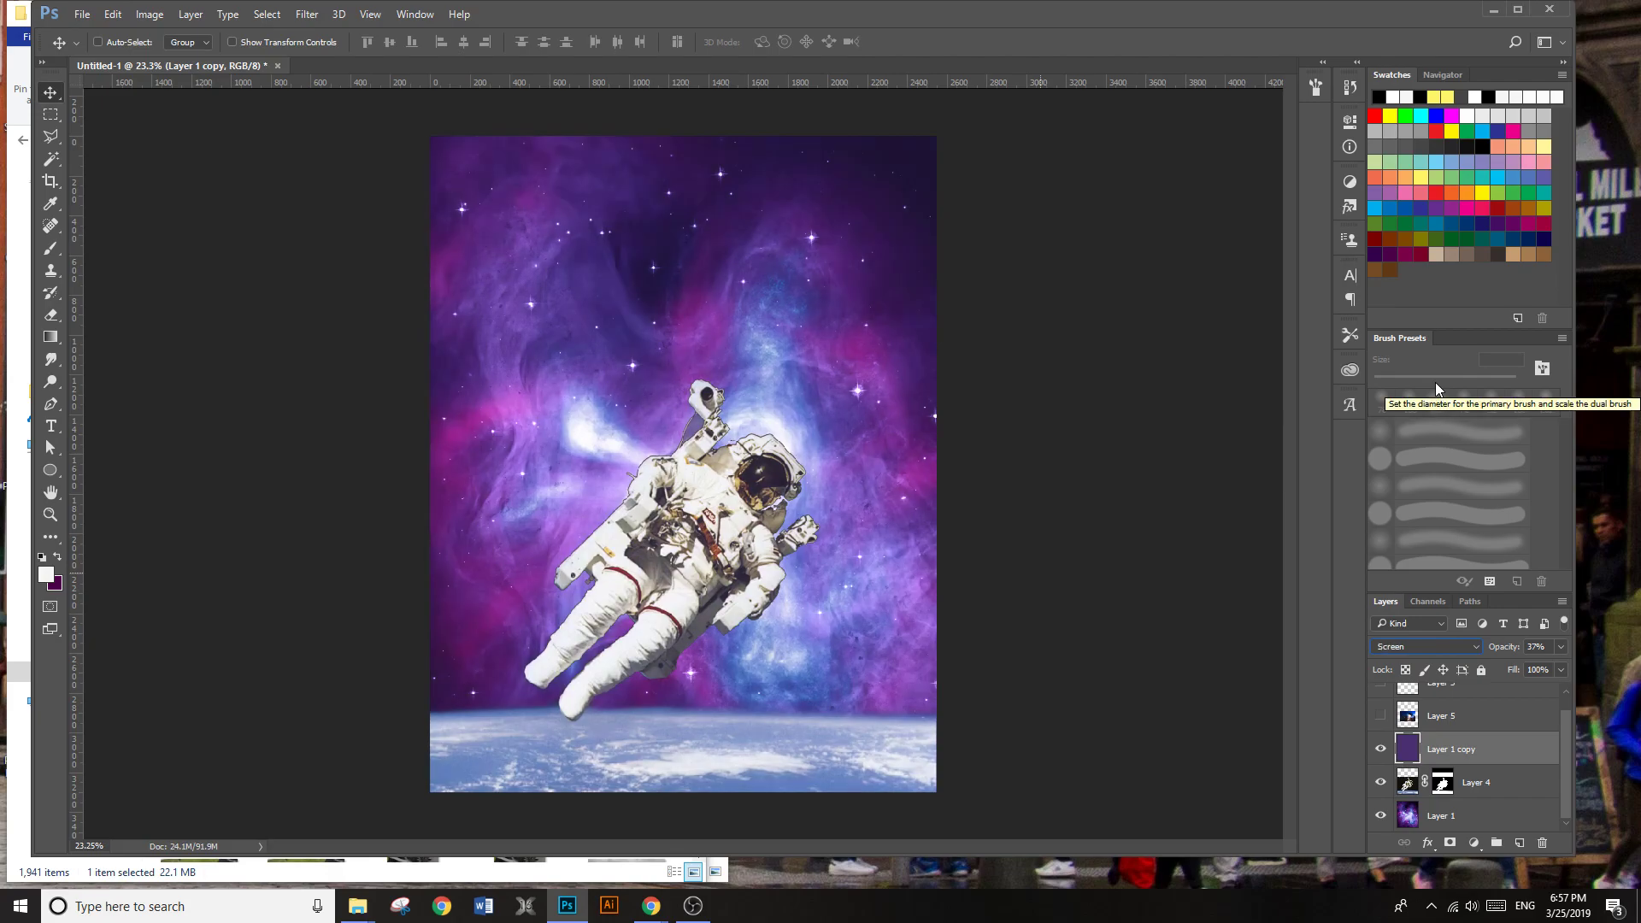
{"action": "key", "text": "Down"}
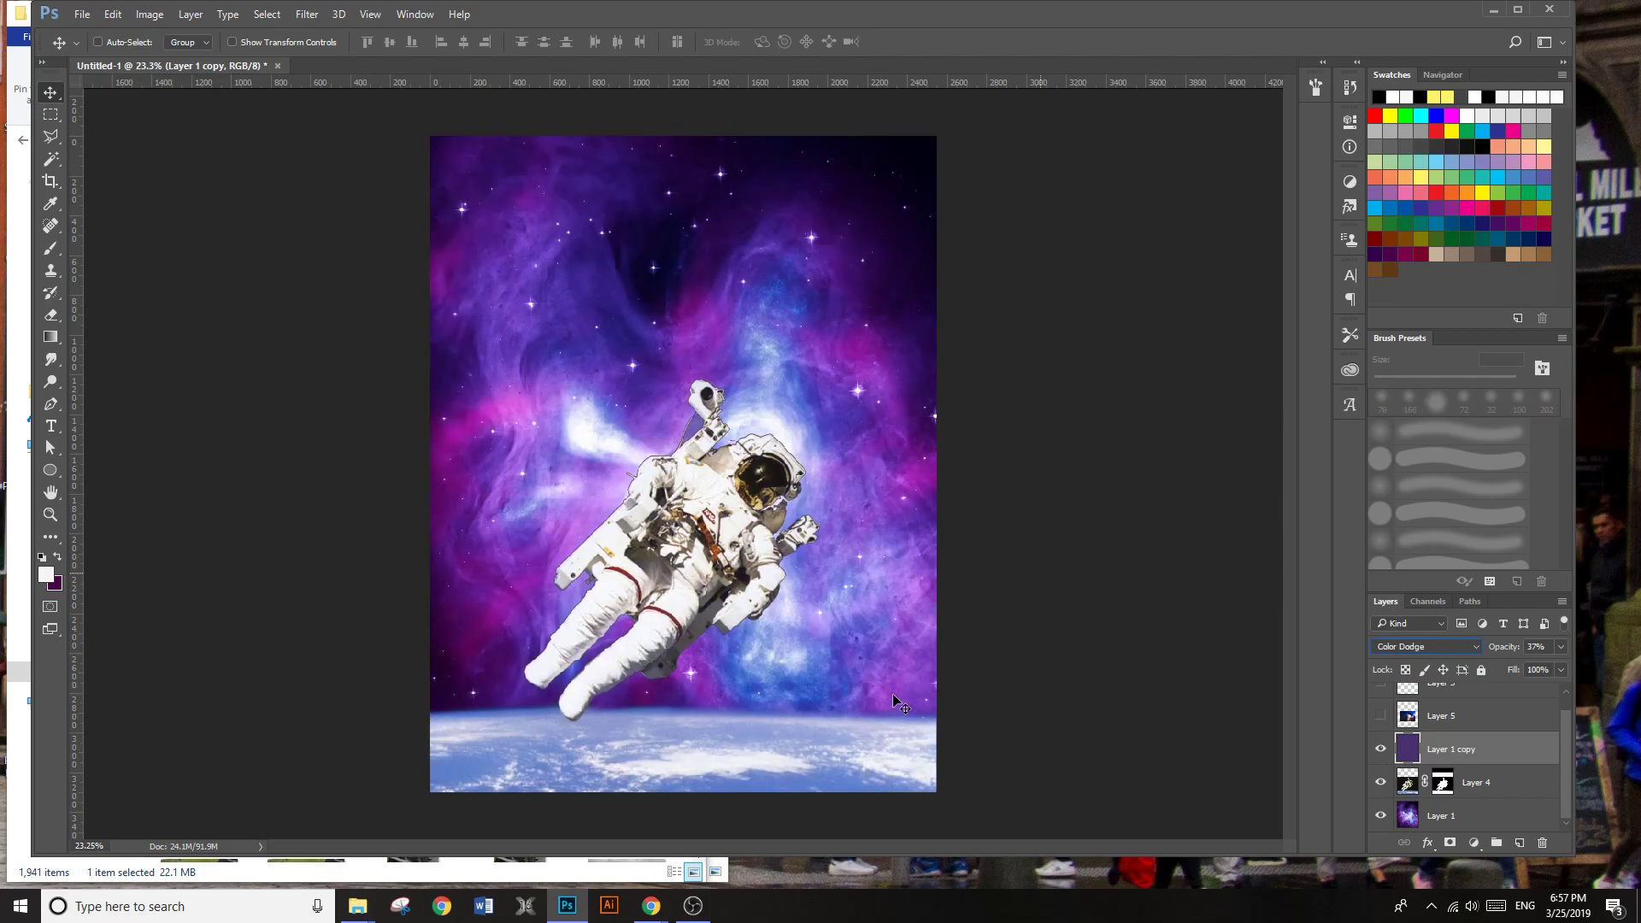
{"action": "key", "text": "Up"}
{"action": "left_click", "coordinate": [1379, 750]}
{"action": "left_click", "coordinate": [1380, 749]}
{"action": "left_click", "coordinate": [1380, 749]}
{"action": "left_click", "coordinate": [1379, 750]}
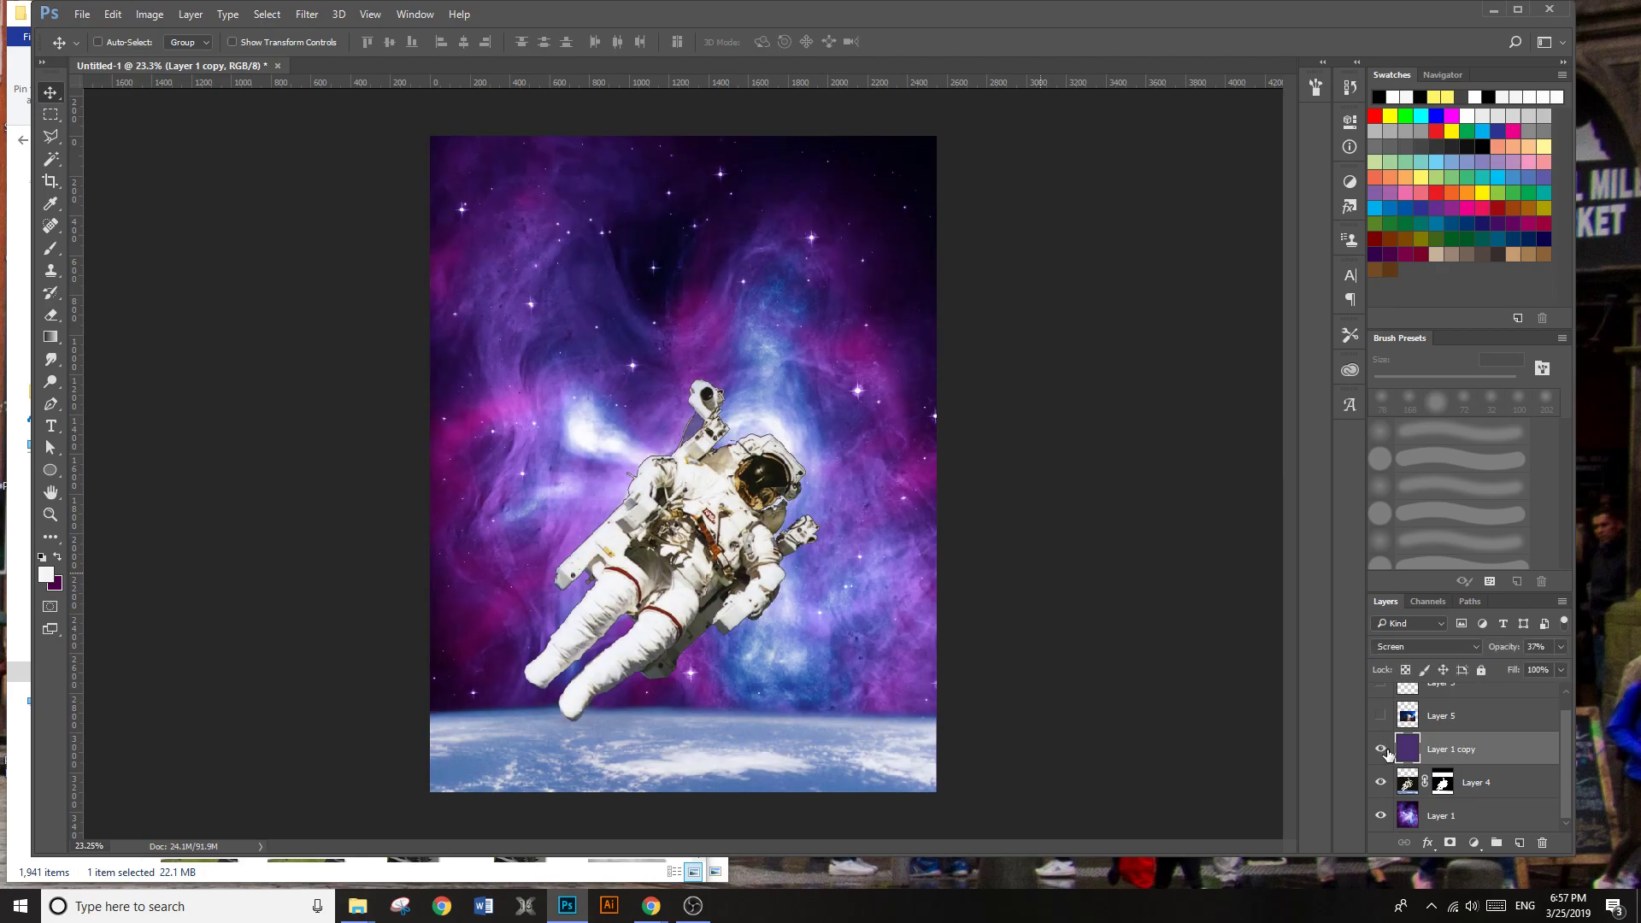
Step: Set the purple layer's blend mode to Overlay and compare the image with the layer hidden and shown
{"action": "left_click", "coordinate": [1423, 647]}
{"action": "left_click", "coordinate": [1413, 429]}
{"action": "key", "text": "Down"}
{"action": "key", "text": "Down"}
{"action": "key", "text": "Down"}
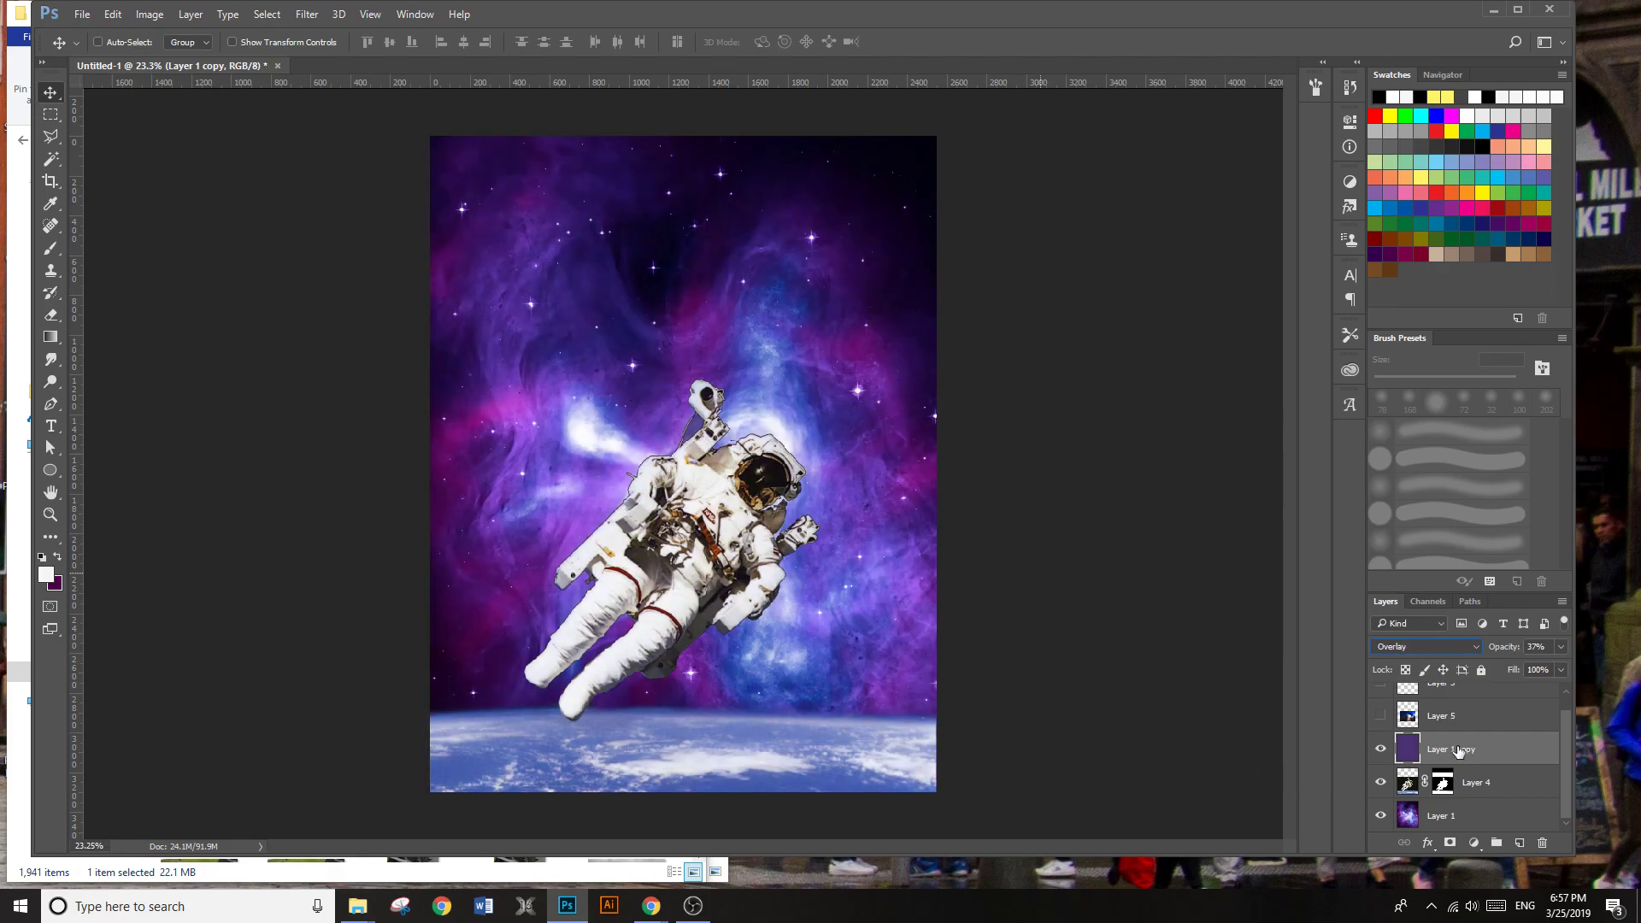
{"action": "left_click", "coordinate": [1381, 751]}
{"action": "left_click", "coordinate": [1378, 752]}
{"action": "left_click", "coordinate": [1379, 752]}
Step: Show the flying saucer photo on Layer 5 and move it up so it sits above the astronaut
{"action": "left_click_drag", "start_coordinate": [1561, 748], "coordinate": [1564, 730]}
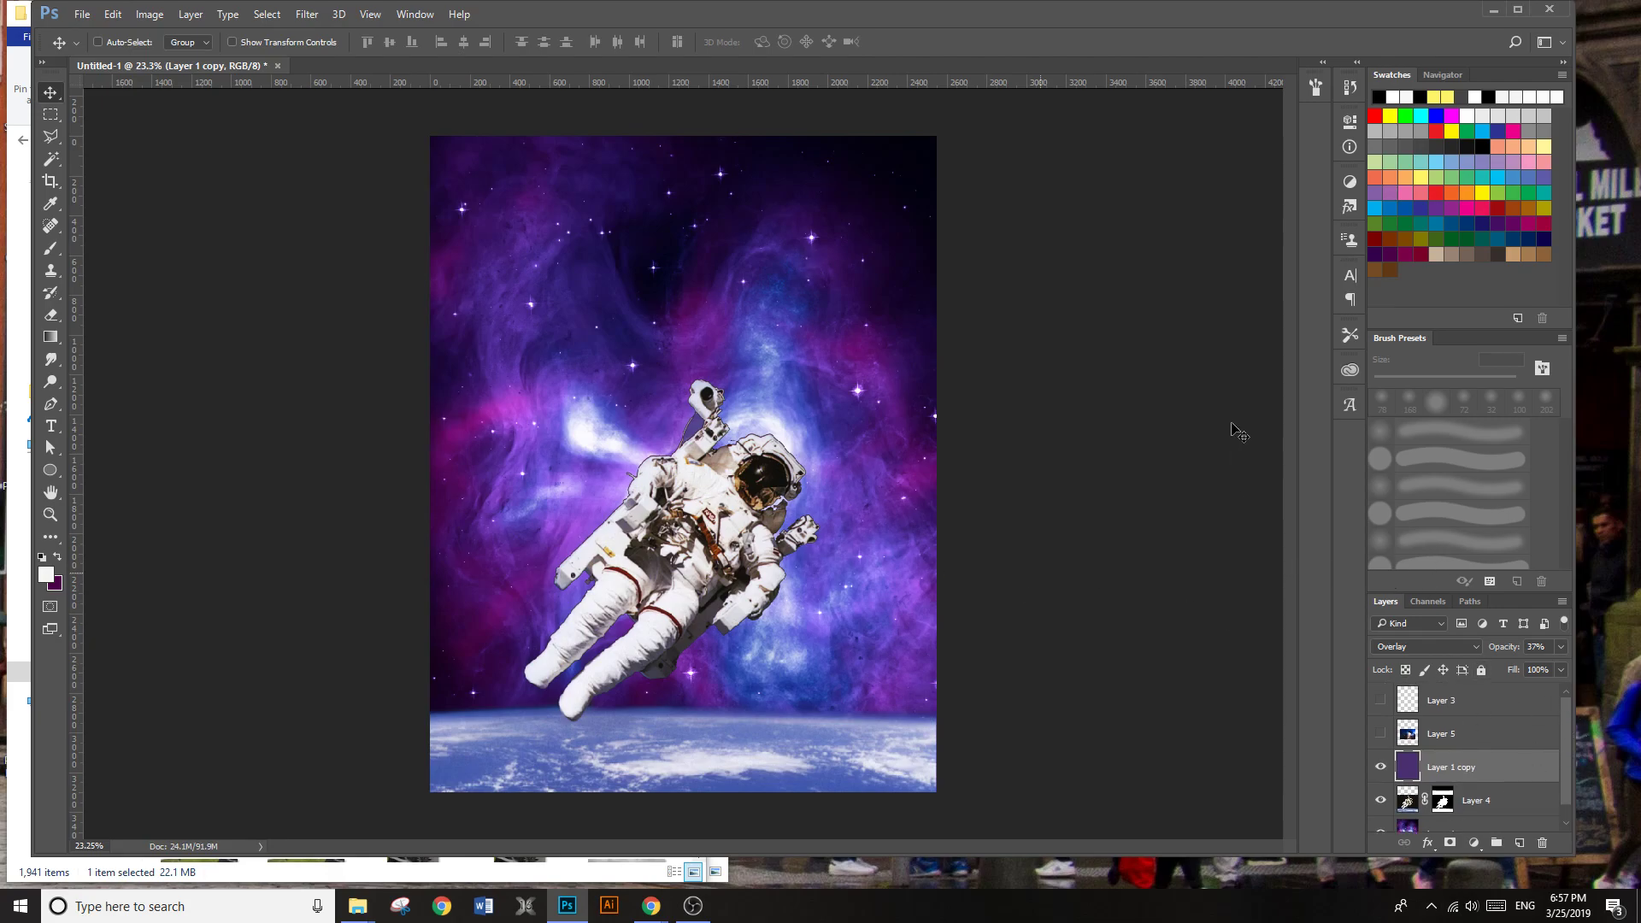
{"action": "left_click", "coordinate": [1380, 734]}
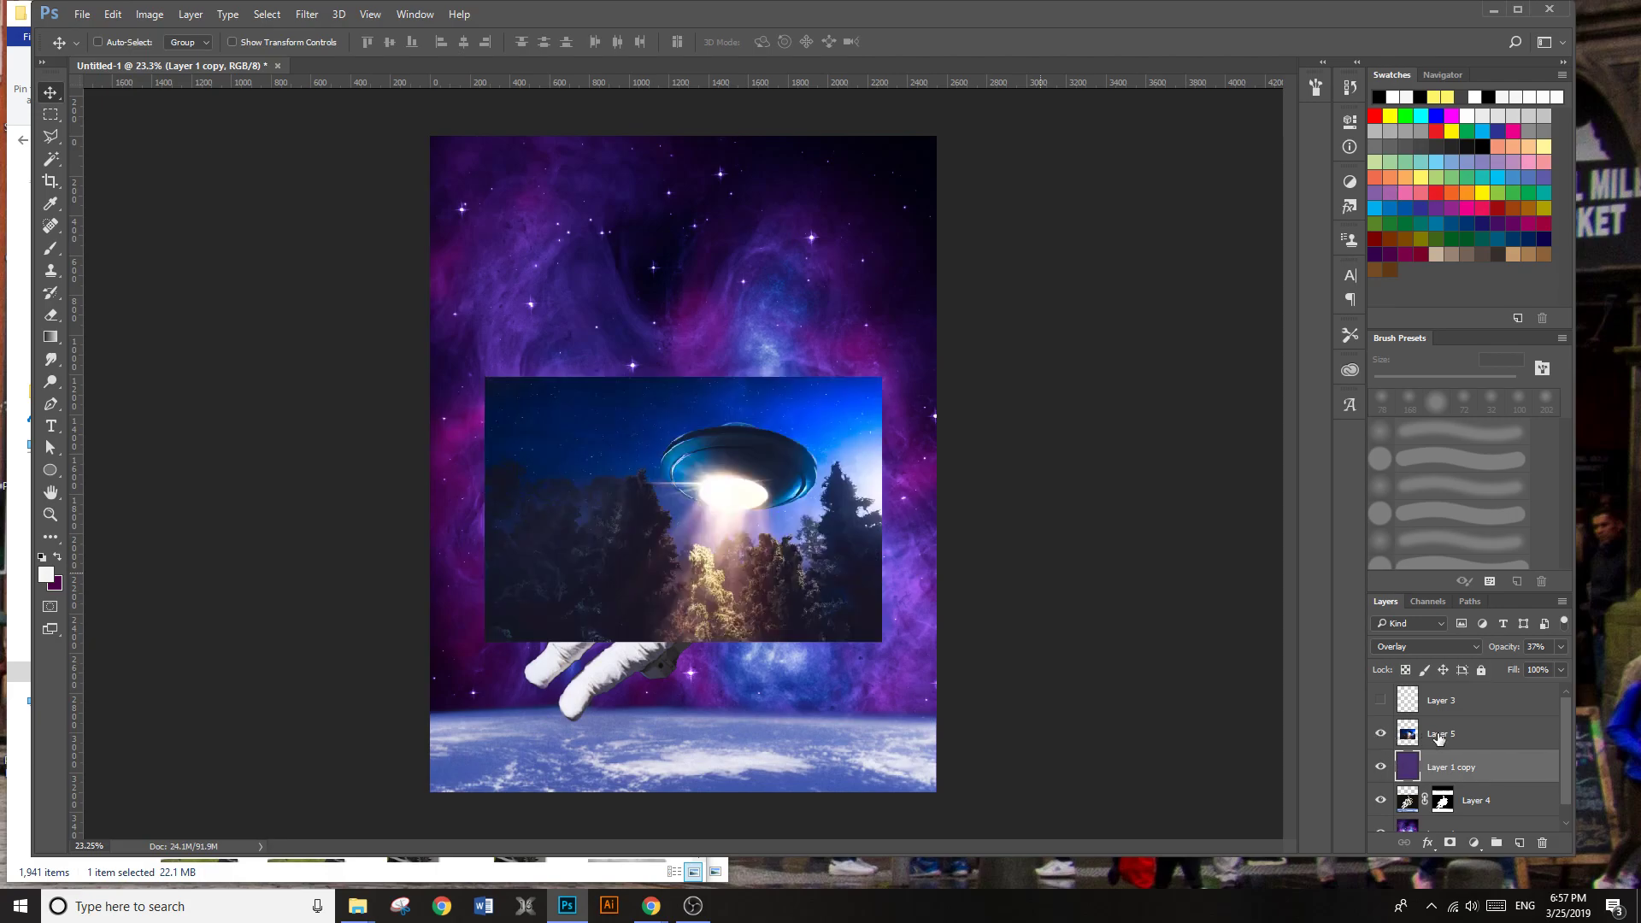
{"action": "left_click", "coordinate": [1440, 738]}
{"action": "left_click_drag", "start_coordinate": [768, 504], "coordinate": [766, 273]}
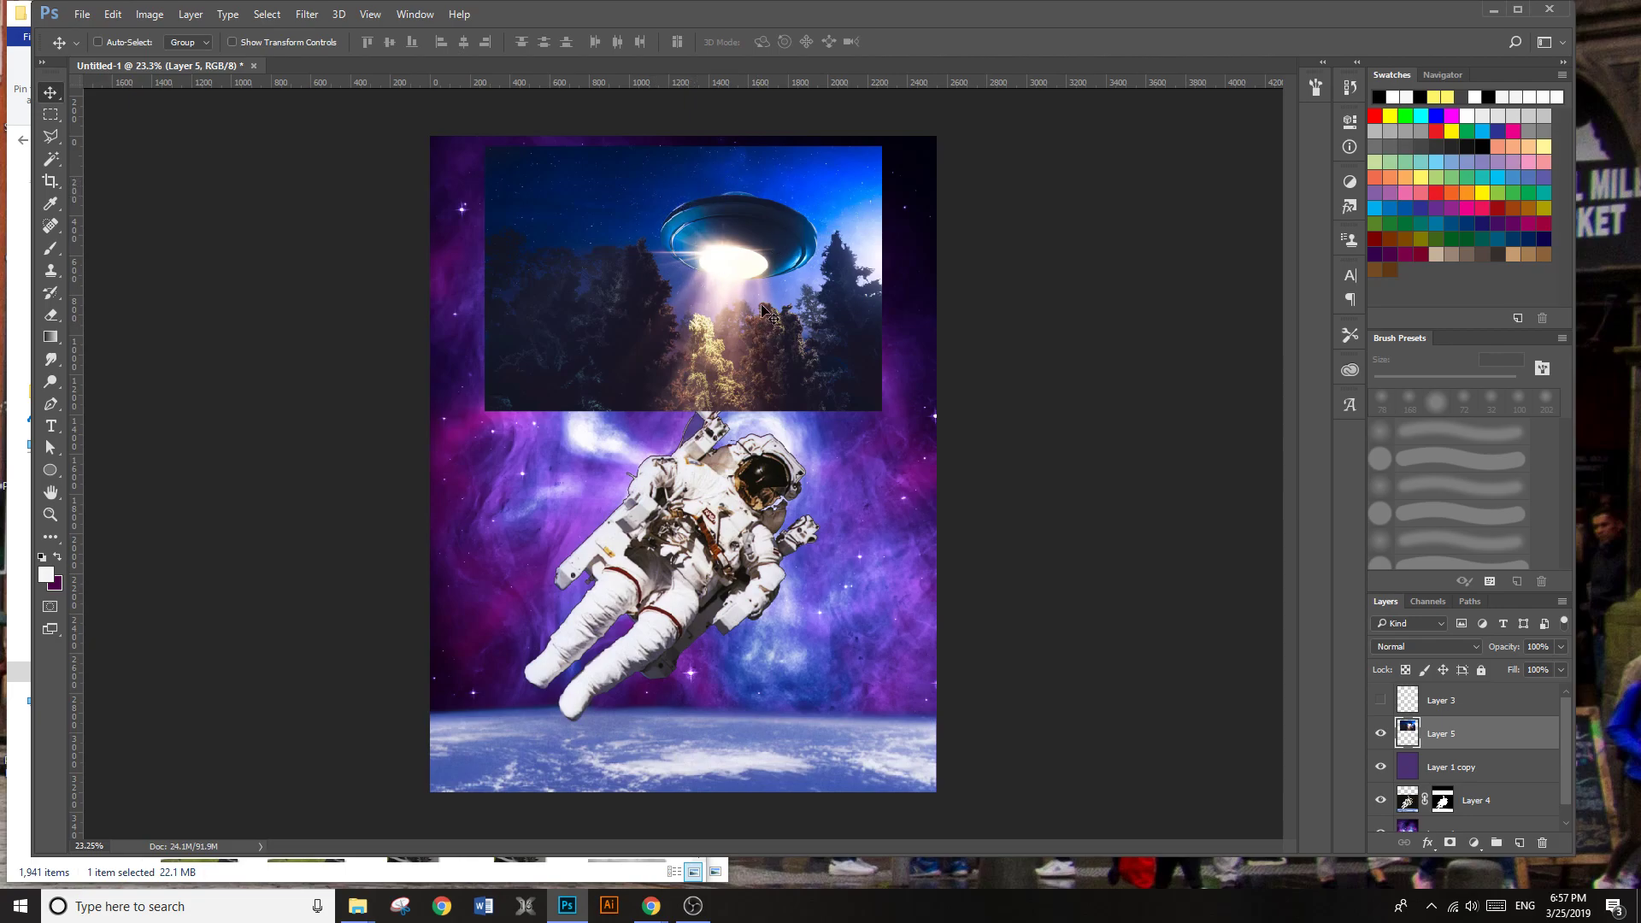
{"action": "scroll", "coordinate": [729, 381], "scroll_direction": "up", "scroll_amount": 3}
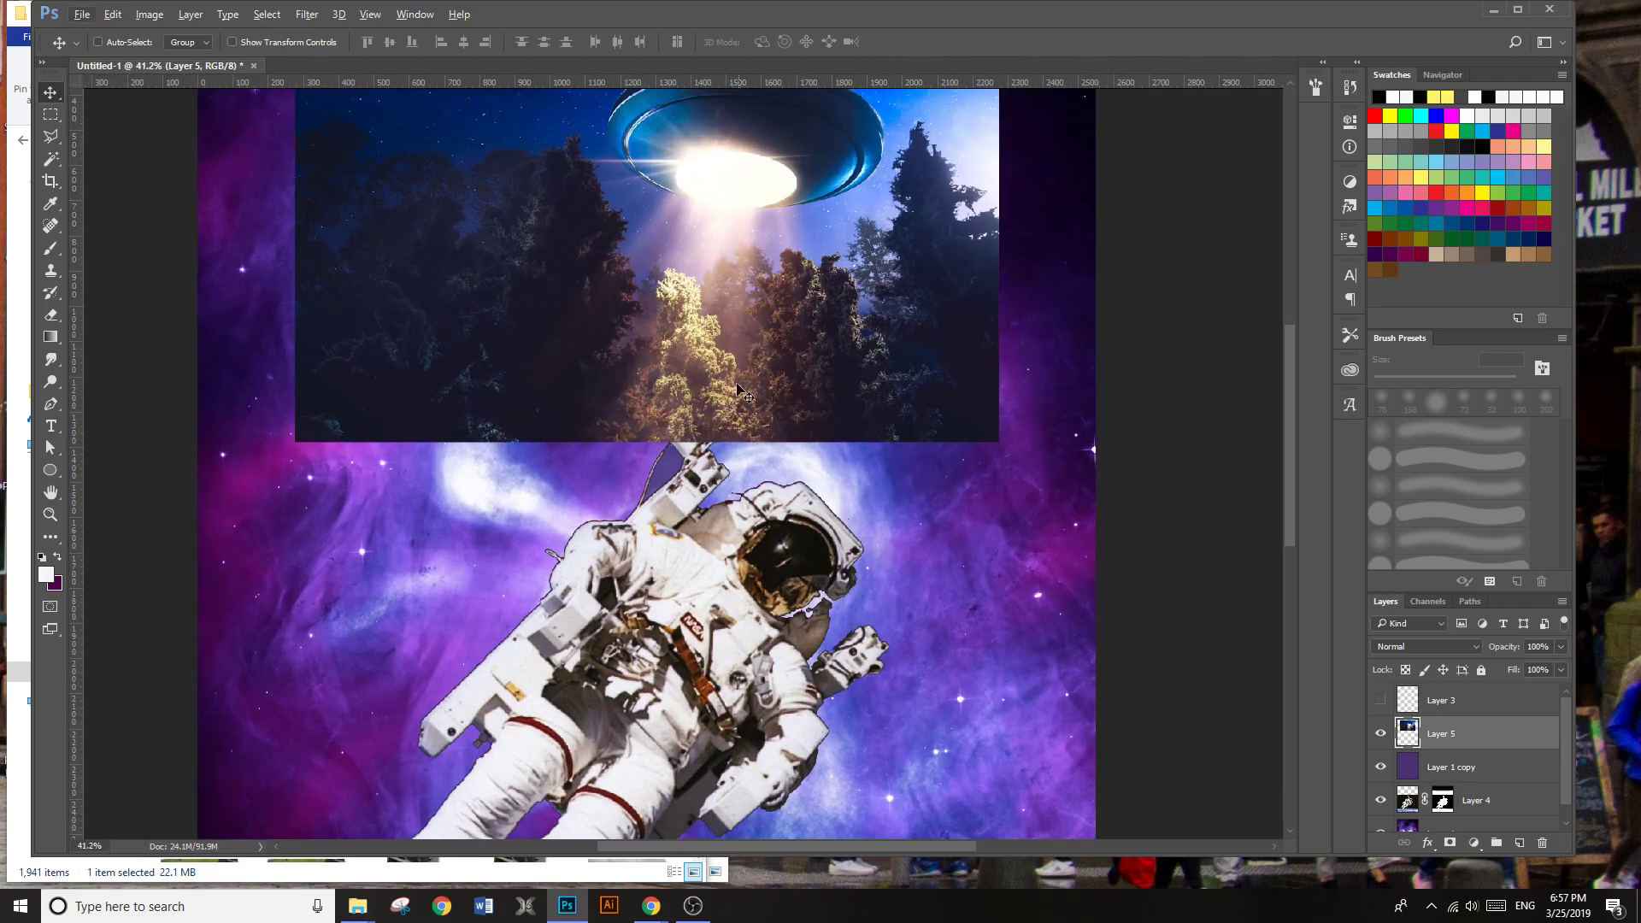
{"action": "scroll", "coordinate": [732, 381], "scroll_direction": "up", "scroll_amount": 3}
{"action": "left_click_drag", "start_coordinate": [779, 422], "coordinate": [778, 515]}
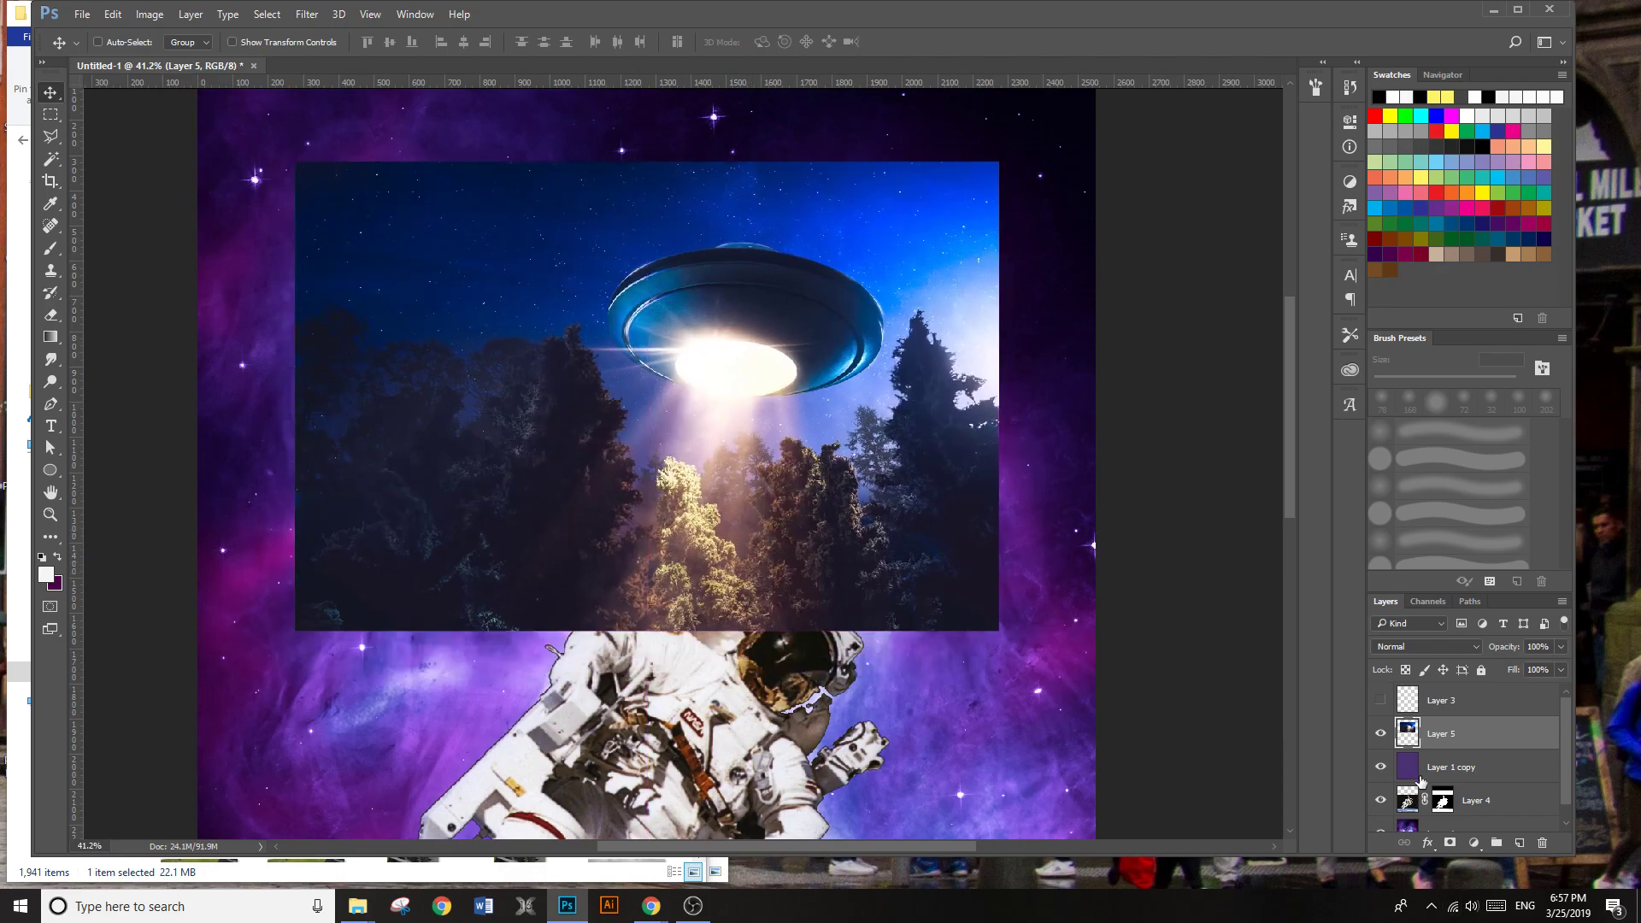
Step: Add a layer mask to the flying saucer photo and paint out the trees below the saucer in black at 66% brush opacity
{"action": "left_click", "coordinate": [1449, 843]}
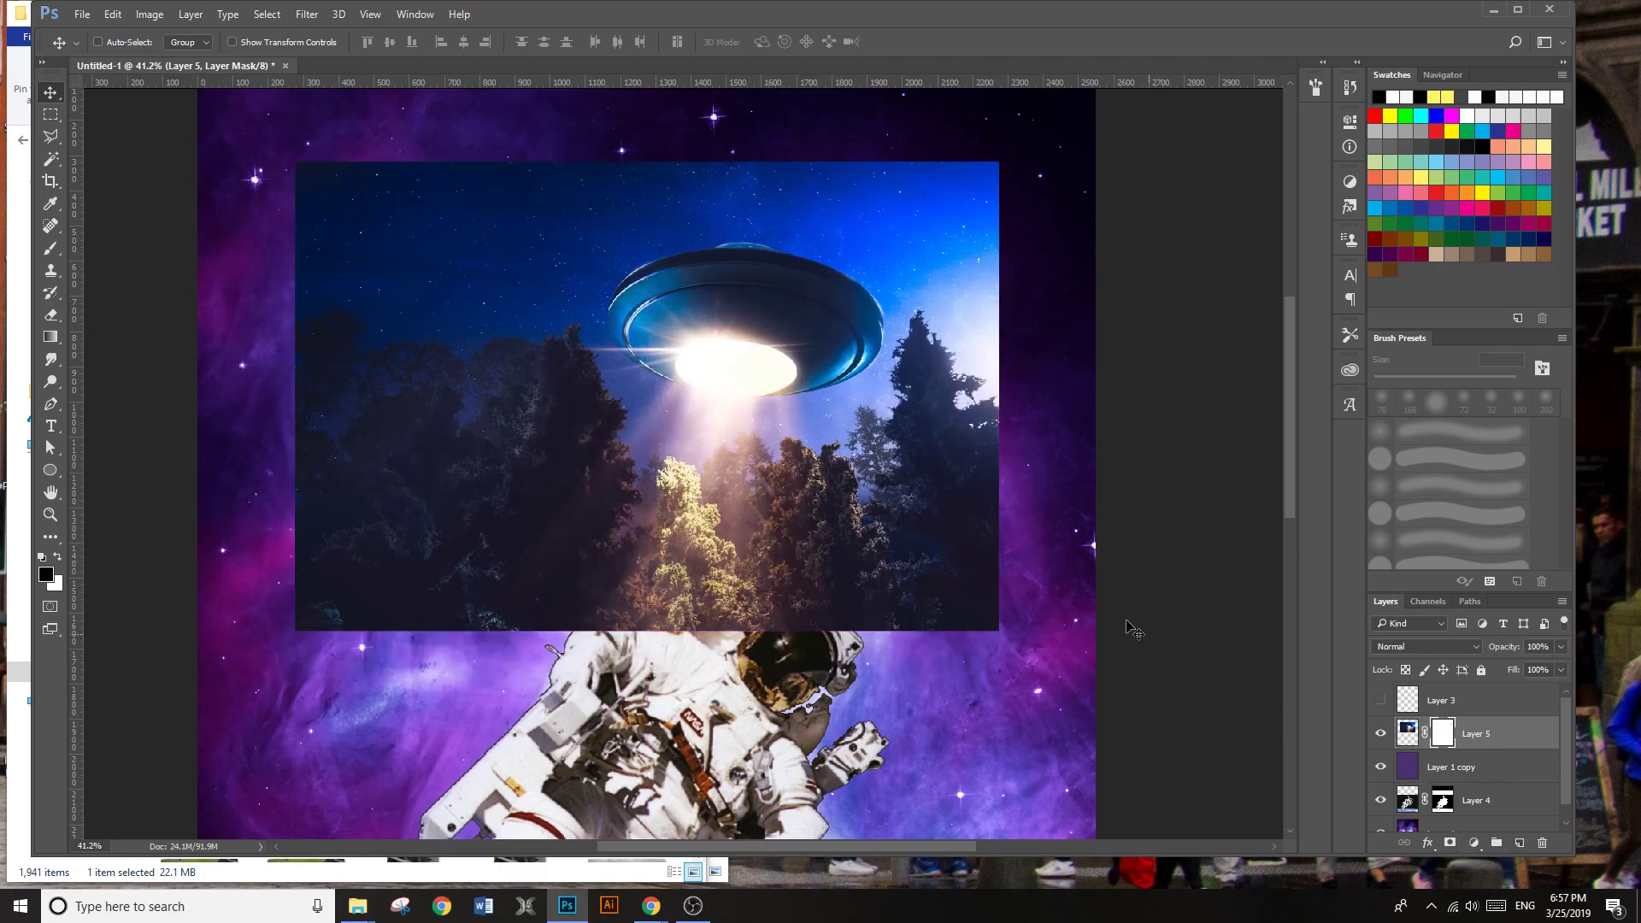
{"action": "key", "text": "b"}
{"action": "left_click_drag", "start_coordinate": [758, 518], "coordinate": [921, 516]}
{"action": "right_click", "coordinate": [874, 520]}
{"action": "mouse_move", "coordinate": [960, 320]}
{"action": "left_mouse_down"}
{"action": "mouse_move", "coordinate": [945, 378]}
{"action": "mouse_move", "coordinate": [914, 357]}
{"action": "mouse_move", "coordinate": [921, 329]}
{"action": "mouse_move", "coordinate": [905, 388]}
{"action": "mouse_move", "coordinate": [806, 444]}
{"action": "mouse_move", "coordinate": [584, 406]}
{"action": "mouse_move", "coordinate": [953, 484]}
{"action": "mouse_move", "coordinate": [651, 488]}
{"action": "mouse_move", "coordinate": [929, 506]}
{"action": "mouse_move", "coordinate": [476, 595]}
{"action": "mouse_move", "coordinate": [983, 607]}
{"action": "left_mouse_up"}
Step: Raise the brush opacity to 100% and mask out the photo's left side and lower edge with the 202 px soft brush
{"action": "right_click", "coordinate": [612, 524]}
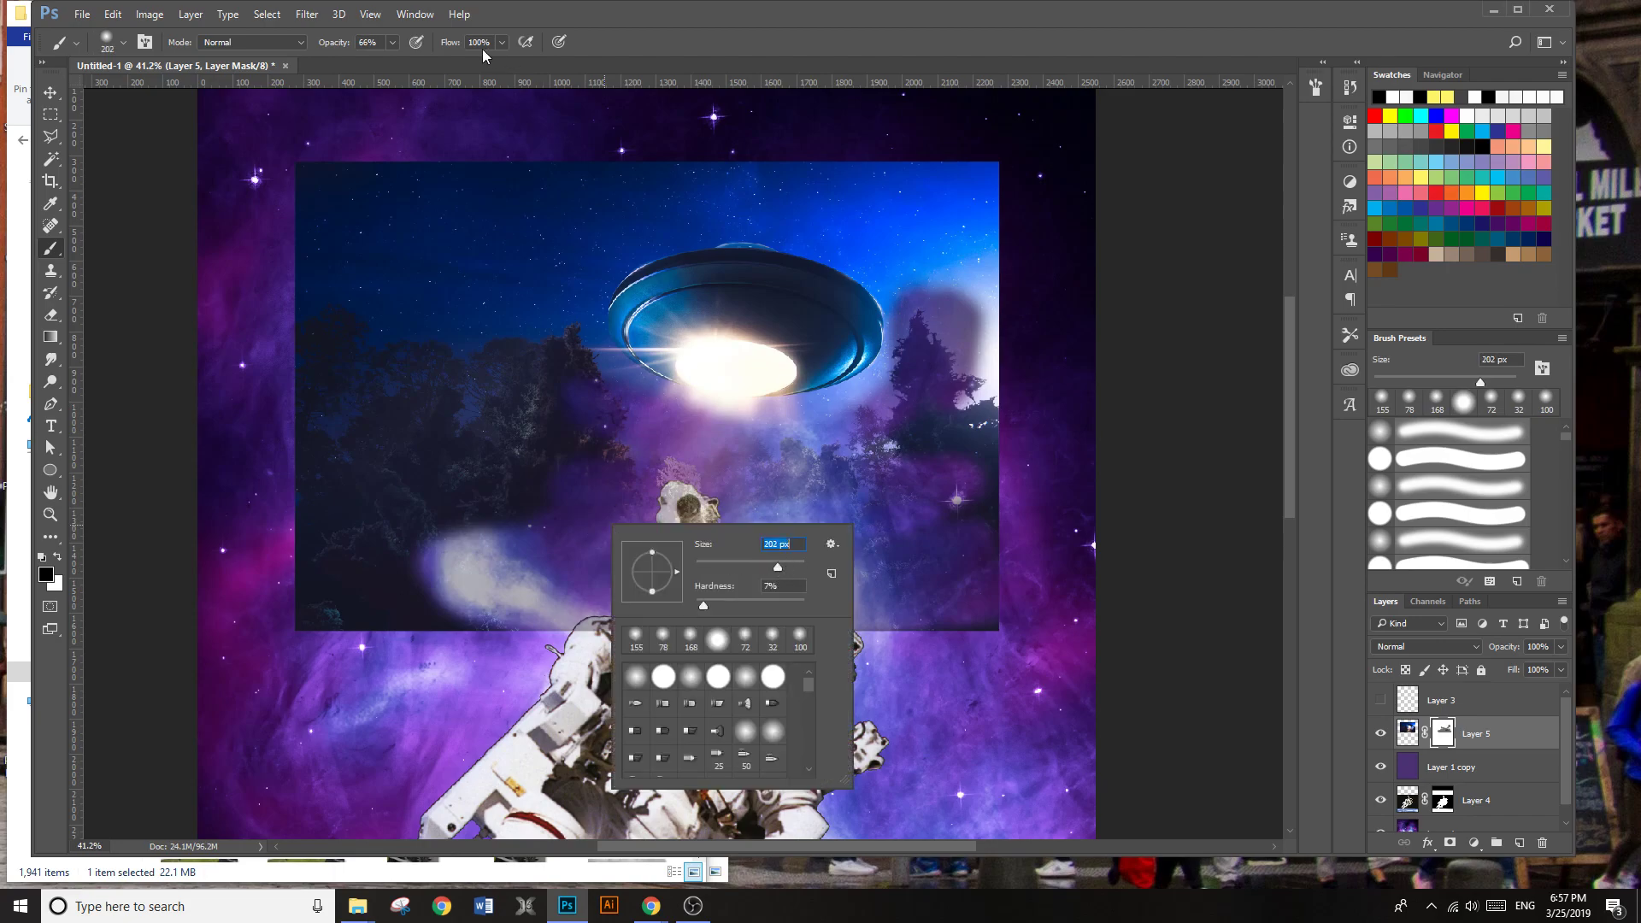
{"action": "left_click_drag", "start_coordinate": [392, 48], "coordinate": [425, 65]}
{"action": "mouse_move", "coordinate": [427, 196]}
{"action": "left_mouse_down"}
{"action": "mouse_move", "coordinate": [402, 319]}
{"action": "mouse_move", "coordinate": [311, 274]}
{"action": "mouse_move", "coordinate": [332, 171]}
{"action": "mouse_move", "coordinate": [334, 598]}
{"action": "mouse_move", "coordinate": [983, 605]}
{"action": "left_mouse_up"}
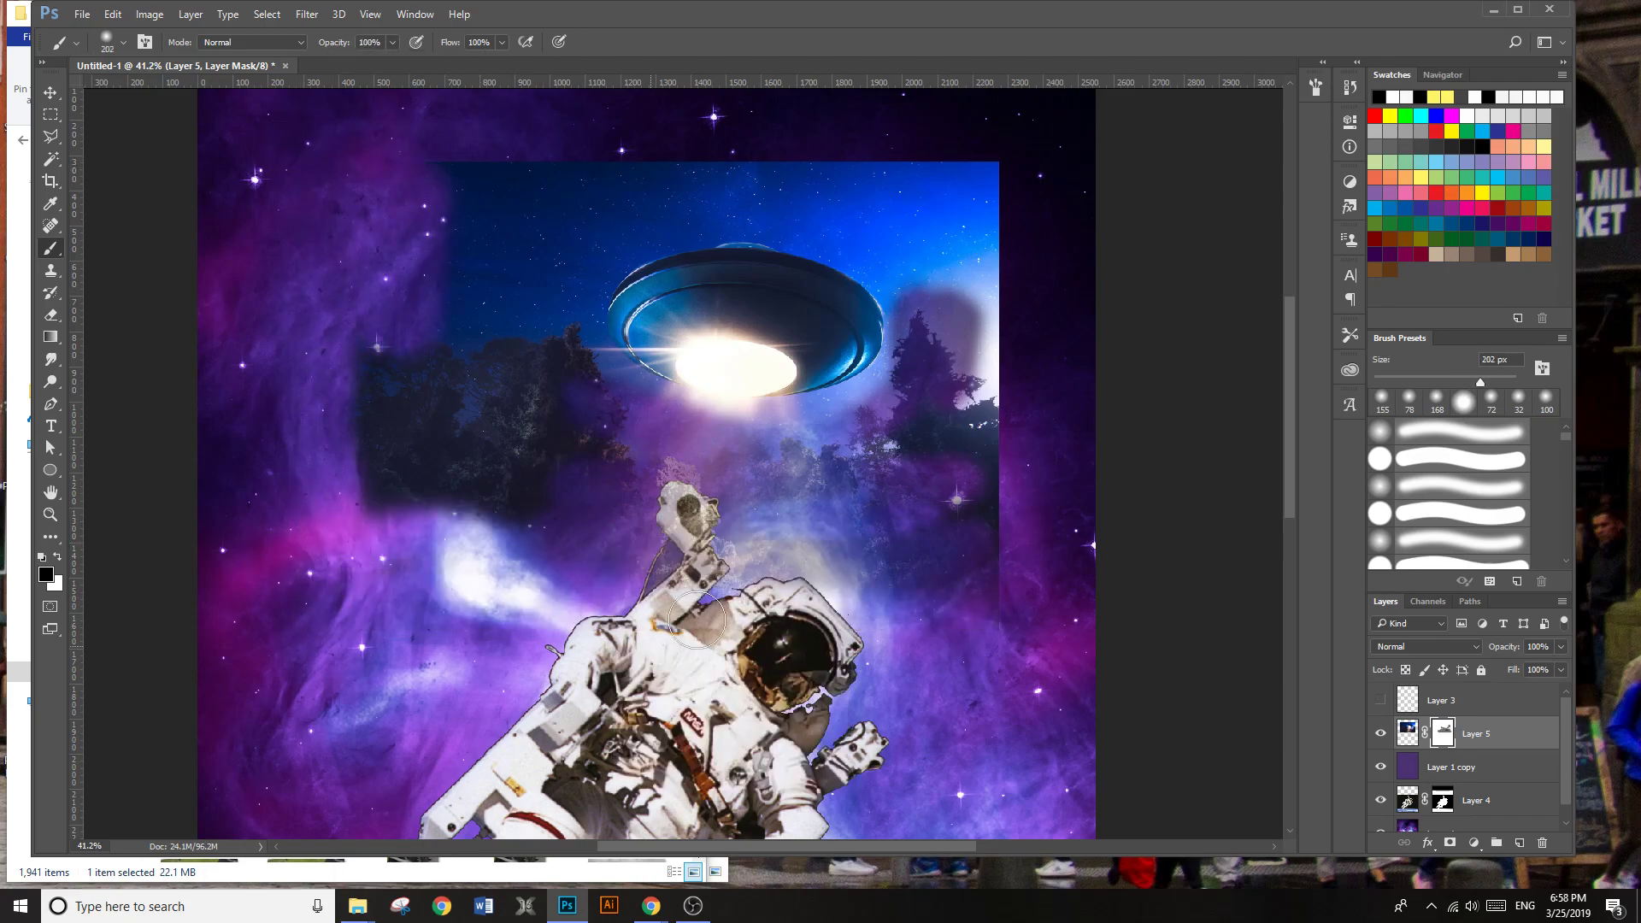
Step: Enlarge the brush to 1102 px and mask out the remaining forest left of and below the saucer
{"action": "right_click", "coordinate": [988, 610]}
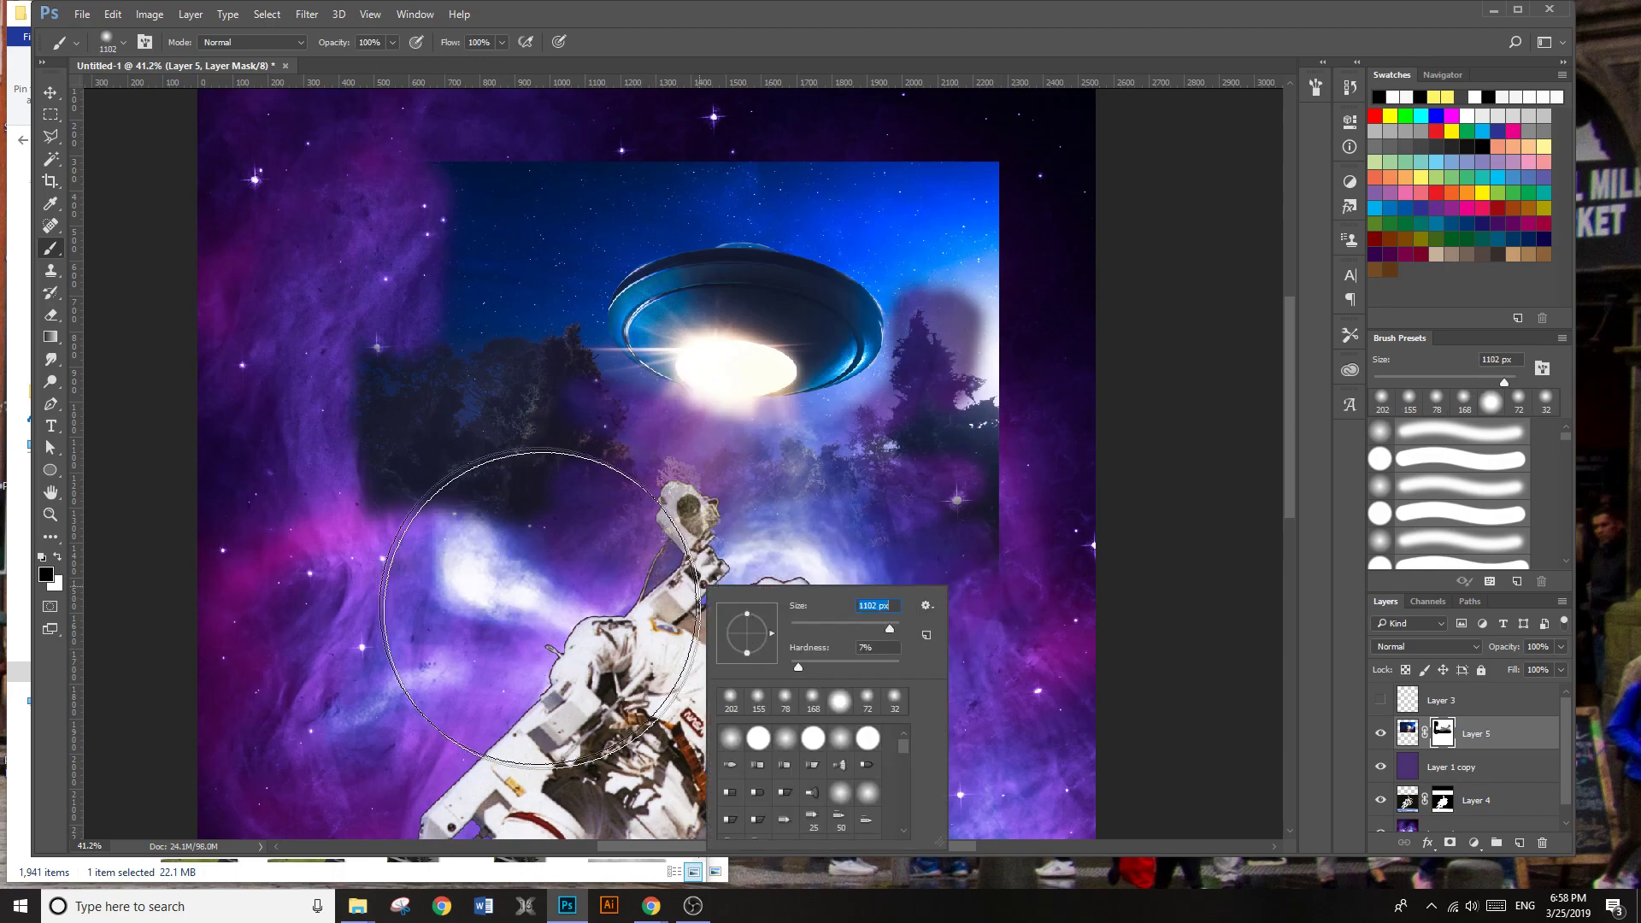
{"action": "left_click", "coordinate": [466, 530]}
{"action": "mouse_move", "coordinate": [396, 287]}
{"action": "left_mouse_down"}
{"action": "mouse_move", "coordinate": [372, 239]}
{"action": "mouse_move", "coordinate": [373, 442]}
{"action": "mouse_move", "coordinate": [359, 283]}
{"action": "mouse_move", "coordinate": [574, 655]}
{"action": "mouse_move", "coordinate": [556, 626]}
{"action": "mouse_move", "coordinate": [1017, 633]}
{"action": "mouse_move", "coordinate": [905, 660]}
{"action": "mouse_move", "coordinate": [805, 716]}
{"action": "mouse_move", "coordinate": [757, 695]}
{"action": "mouse_move", "coordinate": [575, 679]}
{"action": "mouse_move", "coordinate": [872, 662]}
{"action": "left_mouse_up"}
Step: Reduce the brush to 117 px and mask out the blue sky around the saucer, leaving a narrow rim along its outline
{"action": "right_click", "coordinate": [735, 628]}
{"action": "left_click", "coordinate": [974, 485]}
{"action": "mouse_move", "coordinate": [980, 428]}
{"action": "left_mouse_down"}
{"action": "mouse_move", "coordinate": [986, 174]}
{"action": "mouse_move", "coordinate": [472, 200]}
{"action": "mouse_move", "coordinate": [656, 184]}
{"action": "mouse_move", "coordinate": [549, 183]}
{"action": "left_mouse_up"}
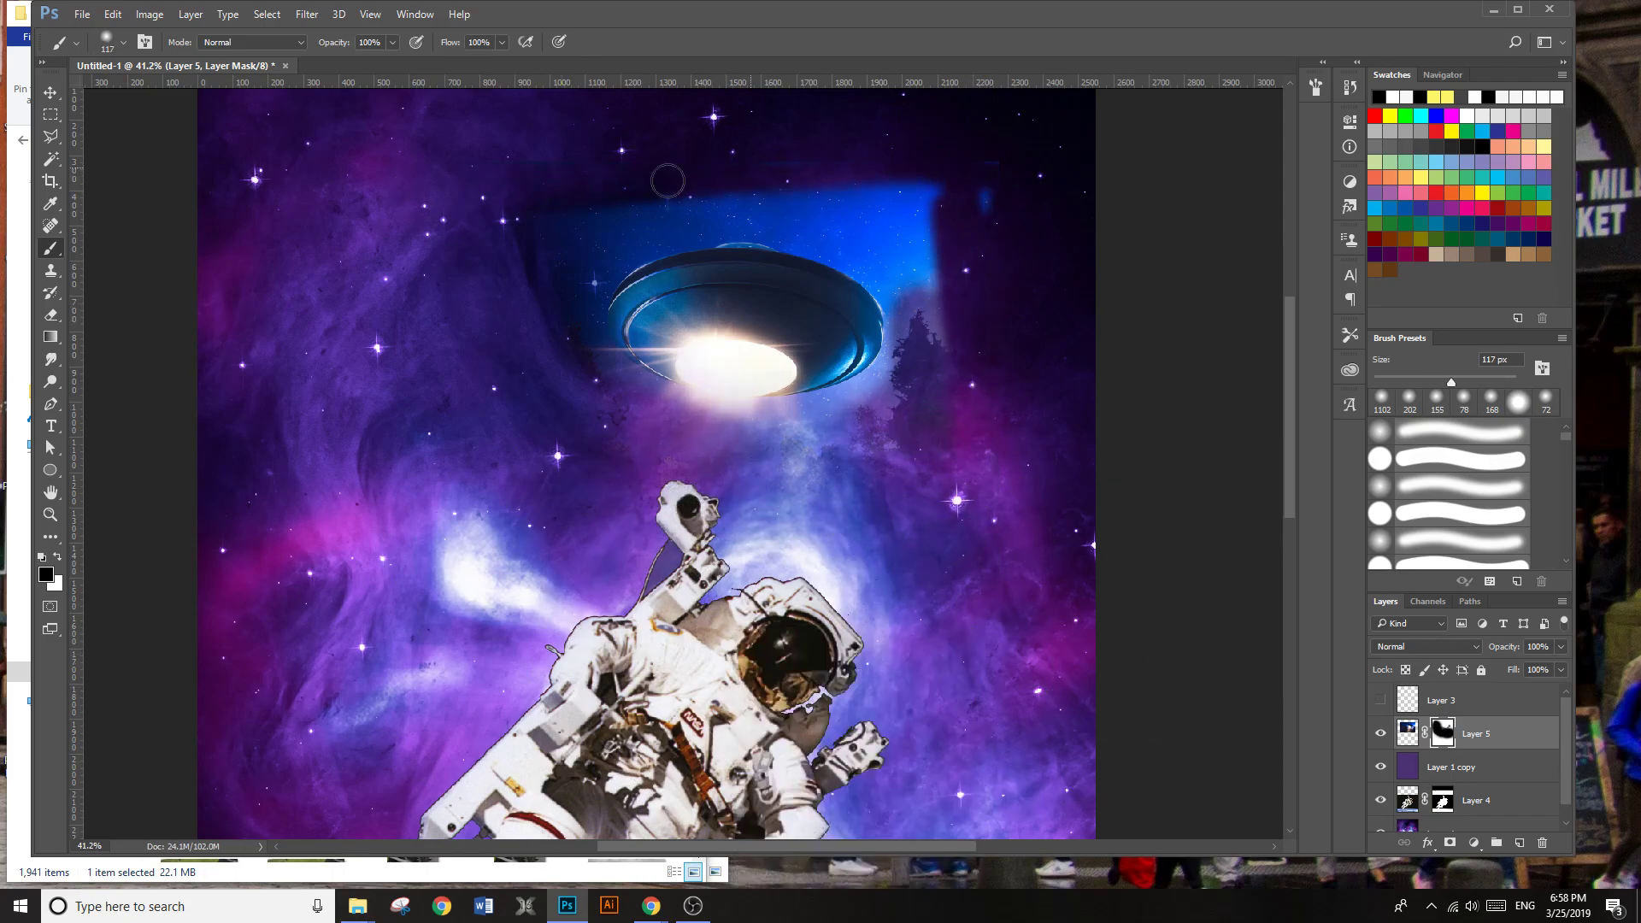
{"action": "mouse_move", "coordinate": [794, 181]}
{"action": "left_mouse_down"}
{"action": "mouse_move", "coordinate": [854, 196]}
{"action": "mouse_move", "coordinate": [1027, 310]}
{"action": "mouse_move", "coordinate": [993, 431]}
{"action": "mouse_move", "coordinate": [878, 257]}
{"action": "mouse_move", "coordinate": [823, 229]}
{"action": "mouse_move", "coordinate": [747, 211]}
{"action": "mouse_move", "coordinate": [667, 220]}
{"action": "mouse_move", "coordinate": [551, 273]}
{"action": "mouse_move", "coordinate": [572, 272]}
{"action": "mouse_move", "coordinate": [461, 240]}
{"action": "mouse_move", "coordinate": [948, 209]}
{"action": "mouse_move", "coordinate": [789, 185]}
{"action": "mouse_move", "coordinate": [836, 161]}
{"action": "mouse_move", "coordinate": [891, 250]}
{"action": "mouse_move", "coordinate": [829, 220]}
{"action": "mouse_move", "coordinate": [897, 234]}
{"action": "left_mouse_up"}
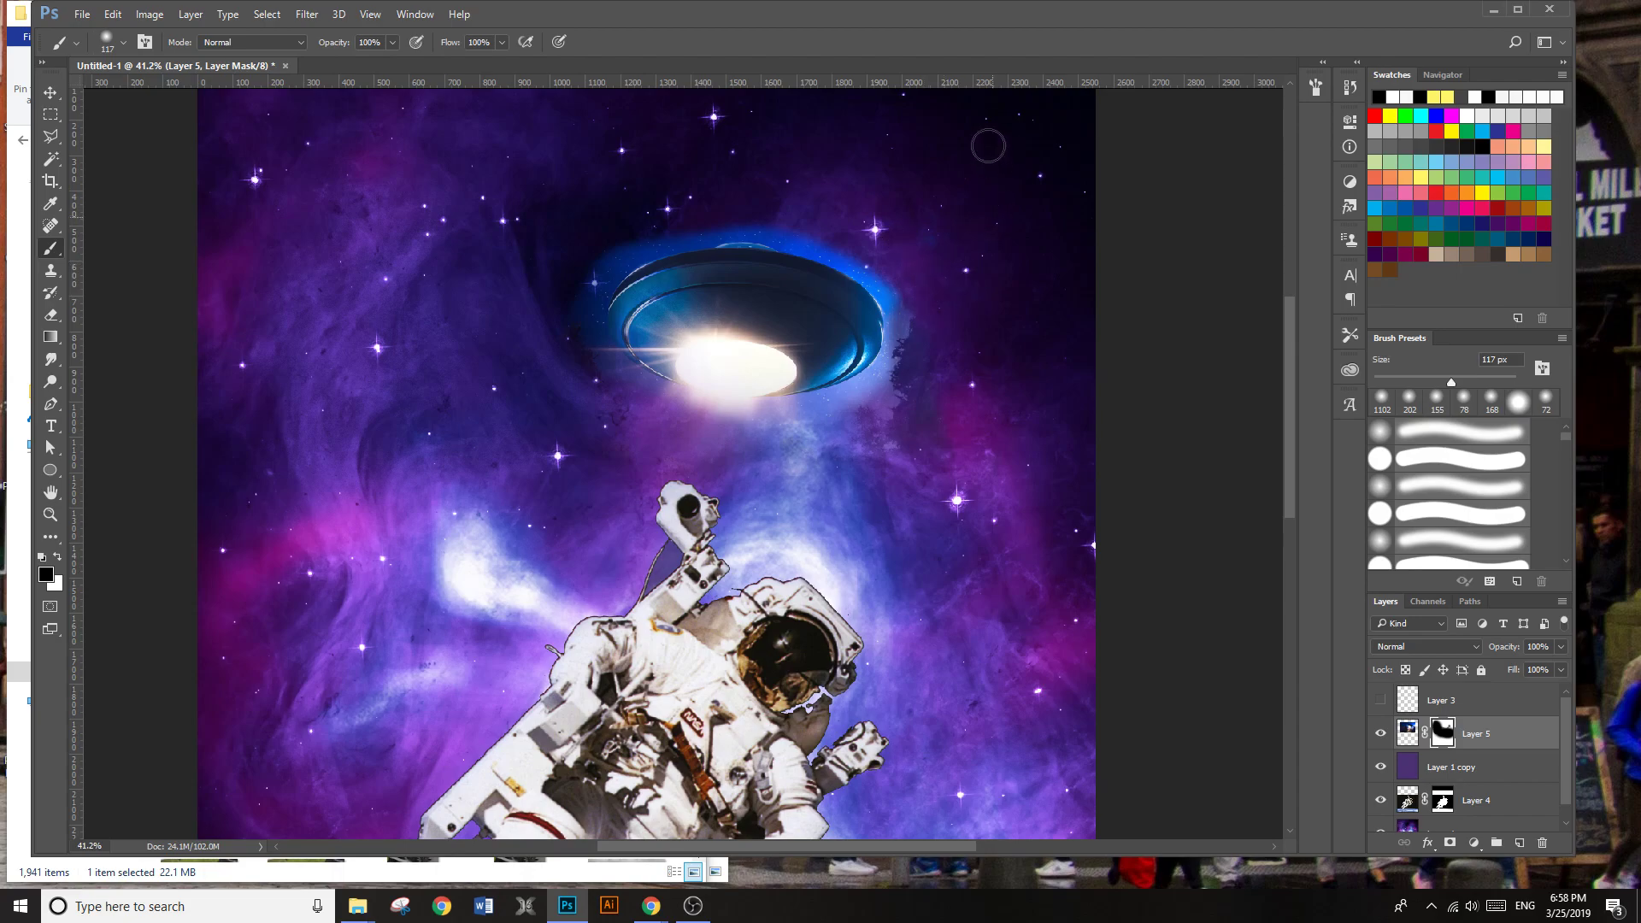
Step: Select patches of blue sky along the saucer's upper right edge with the Magic Wand at tolerance 11
{"action": "scroll", "coordinate": [940, 363], "scroll_direction": "up", "scroll_amount": 5}
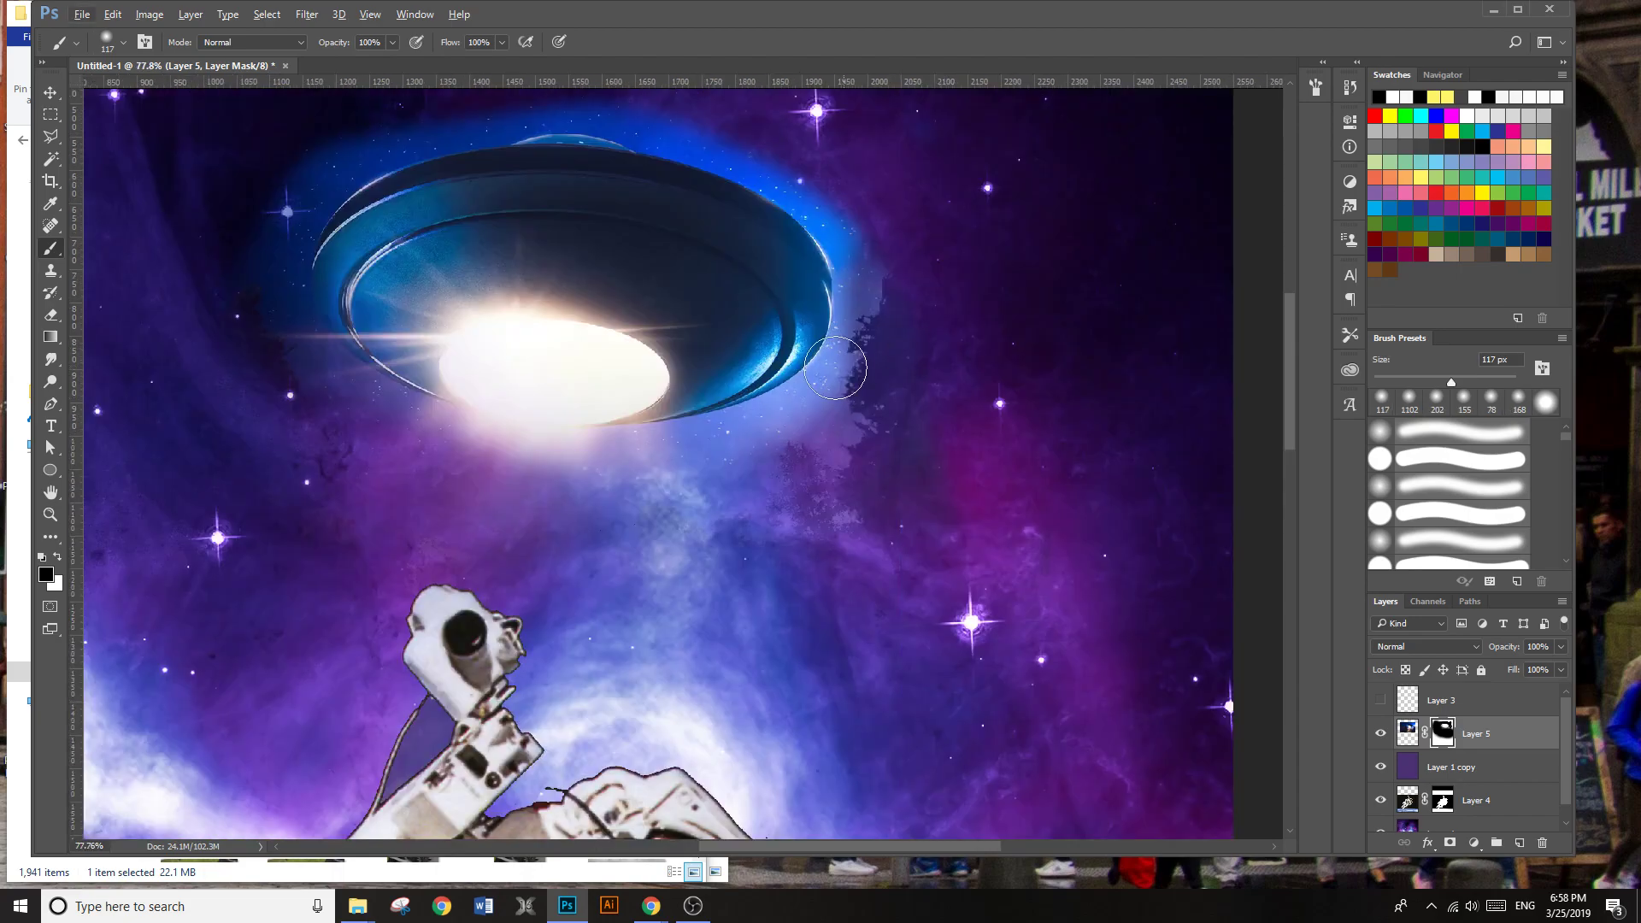
{"action": "key", "text": "v"}
{"action": "key", "text": "w"}
{"action": "left_click", "coordinate": [709, 150]}
{"action": "left_click", "coordinate": [722, 158]}
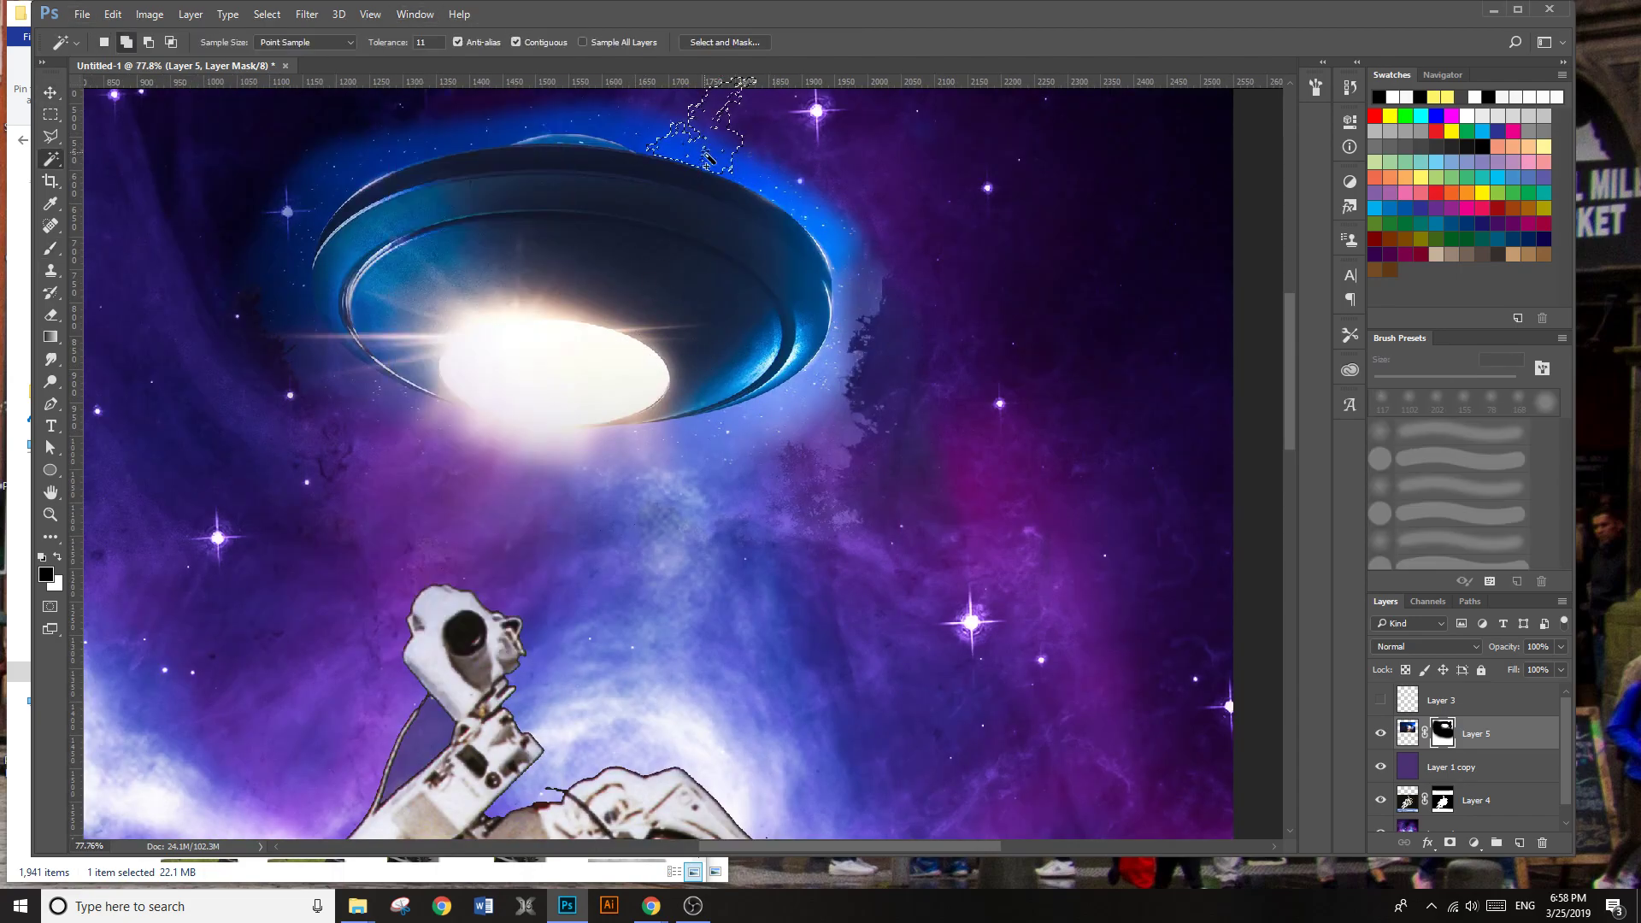
{"action": "left_click", "coordinate": [737, 174]}
{"action": "left_click", "coordinate": [737, 179]}
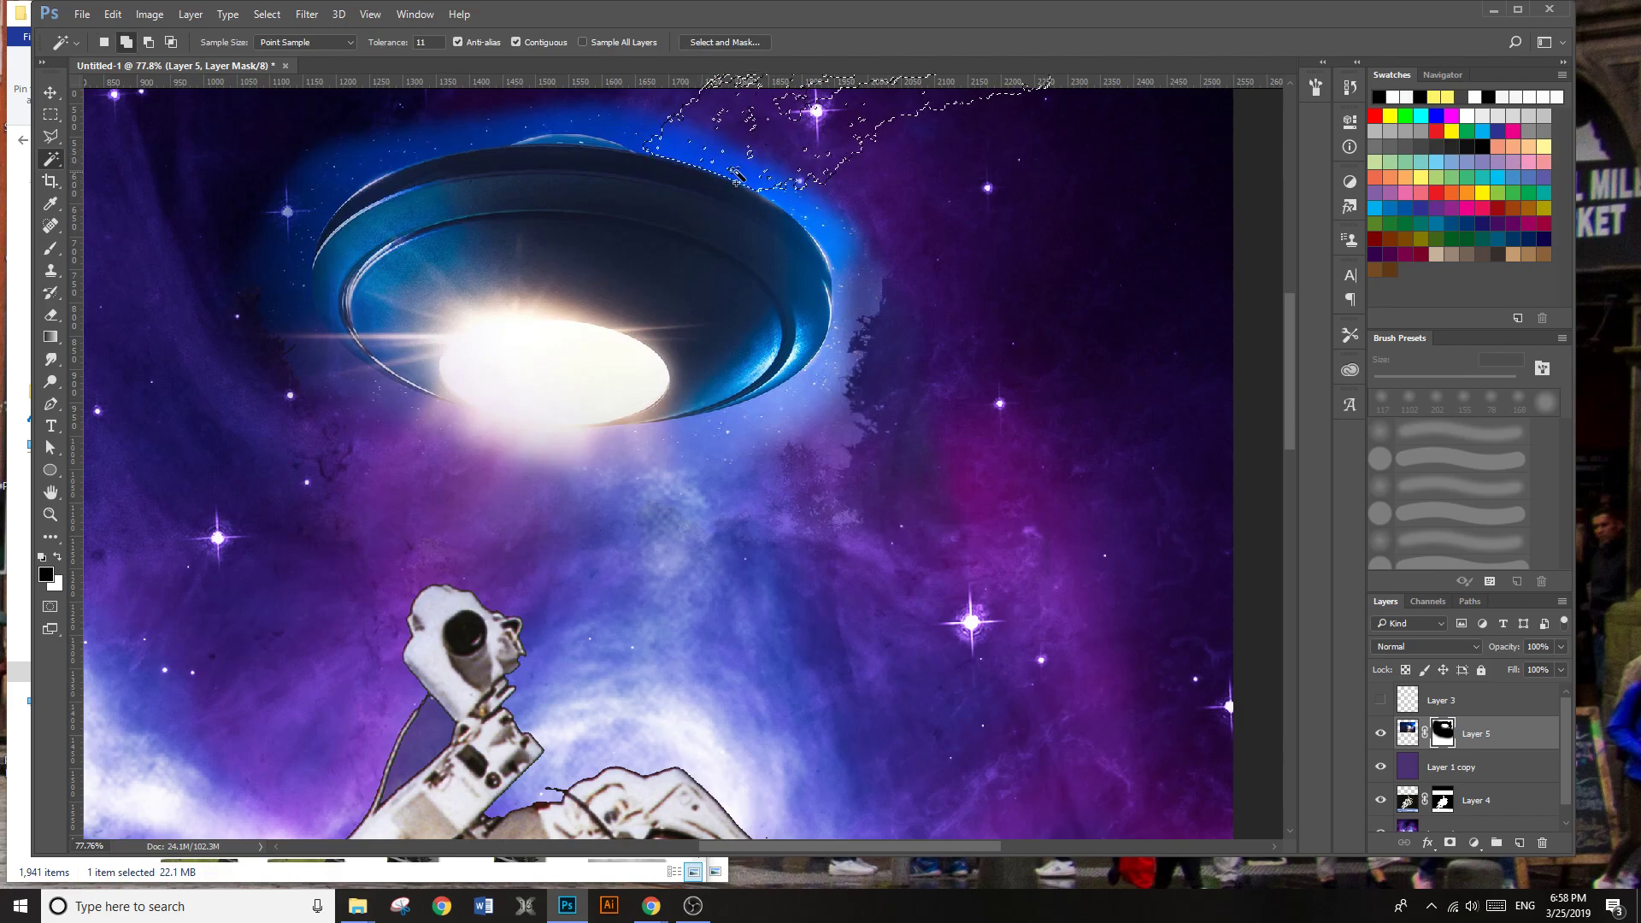
Step: Set the Magic Wand tolerance to 55 and add the blue sky along the saucer's top and right edge to the selection
{"action": "key", "text": "Return"}
{"action": "type", "text": "55"}
{"action": "key", "text": "Return"}
{"action": "left_click", "coordinate": [643, 140], "text": "shift"}
{"action": "left_click", "coordinate": [762, 182], "text": "shift"}
{"action": "left_click", "coordinate": [850, 261], "text": "shift"}
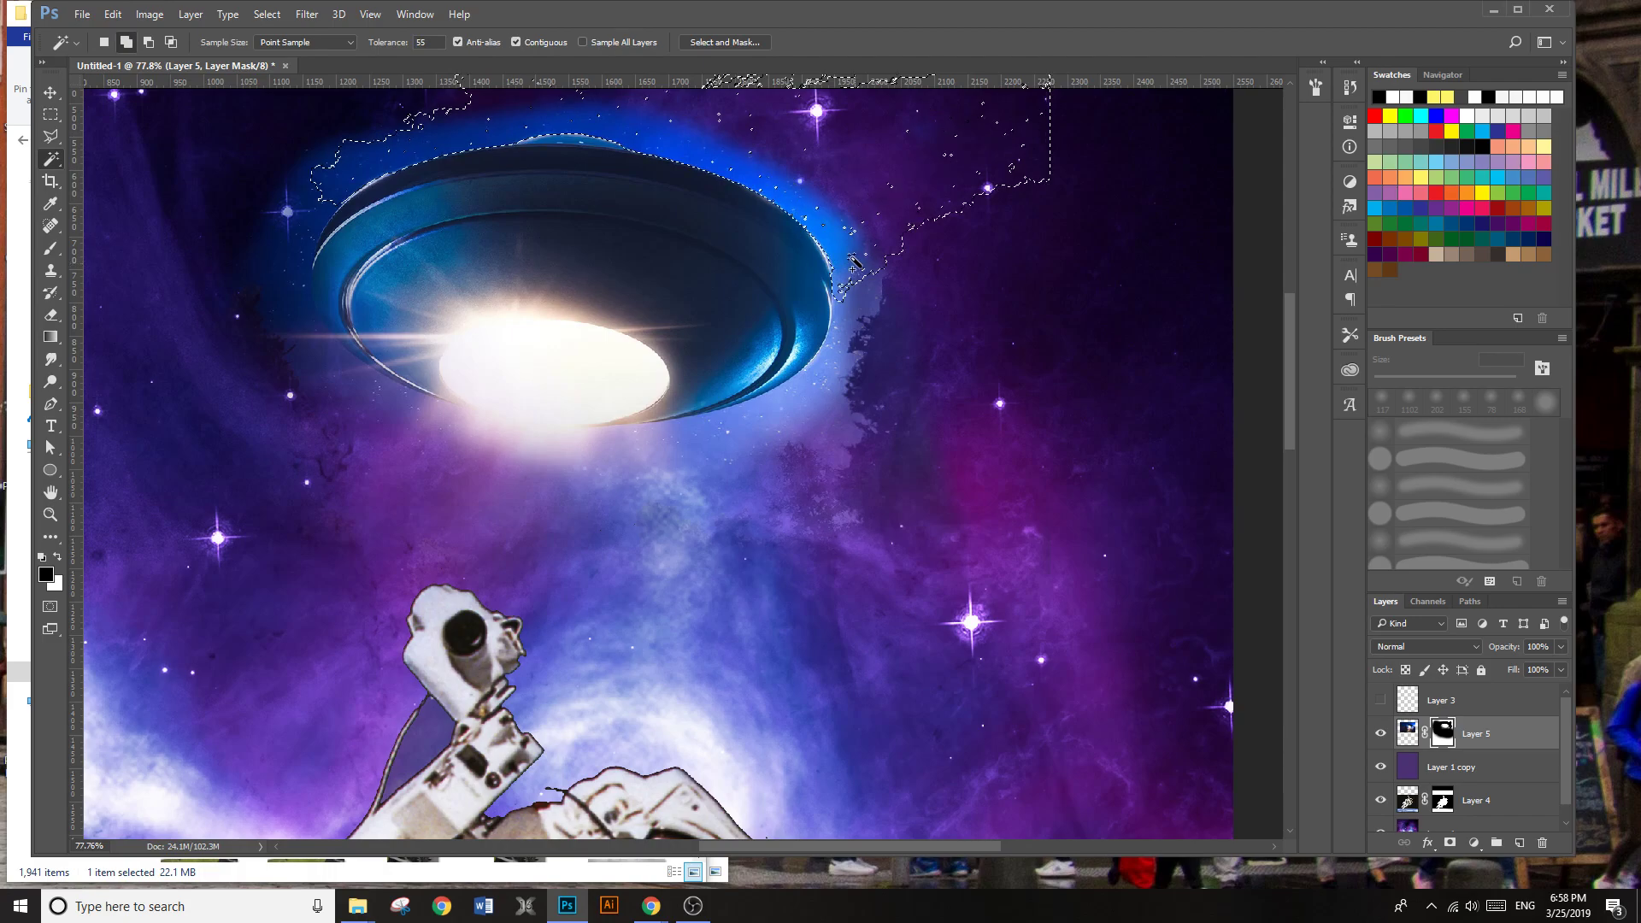
Step: Add the blue sky along the saucer's left edge to the Magic Wand selection
{"action": "left_click", "coordinate": [320, 219], "text": "shift"}
{"action": "left_click", "coordinate": [357, 246], "text": "shift"}
{"action": "scroll", "coordinate": [359, 261], "scroll_direction": "up", "scroll_amount": 1}
{"action": "scroll", "coordinate": [361, 263], "scroll_direction": "up", "scroll_amount": 1}
Step: Mask out the blue rim inside the selection with the 117 px brush, deselect, and clear the haze right of and below the saucer
{"action": "key", "text": "b"}
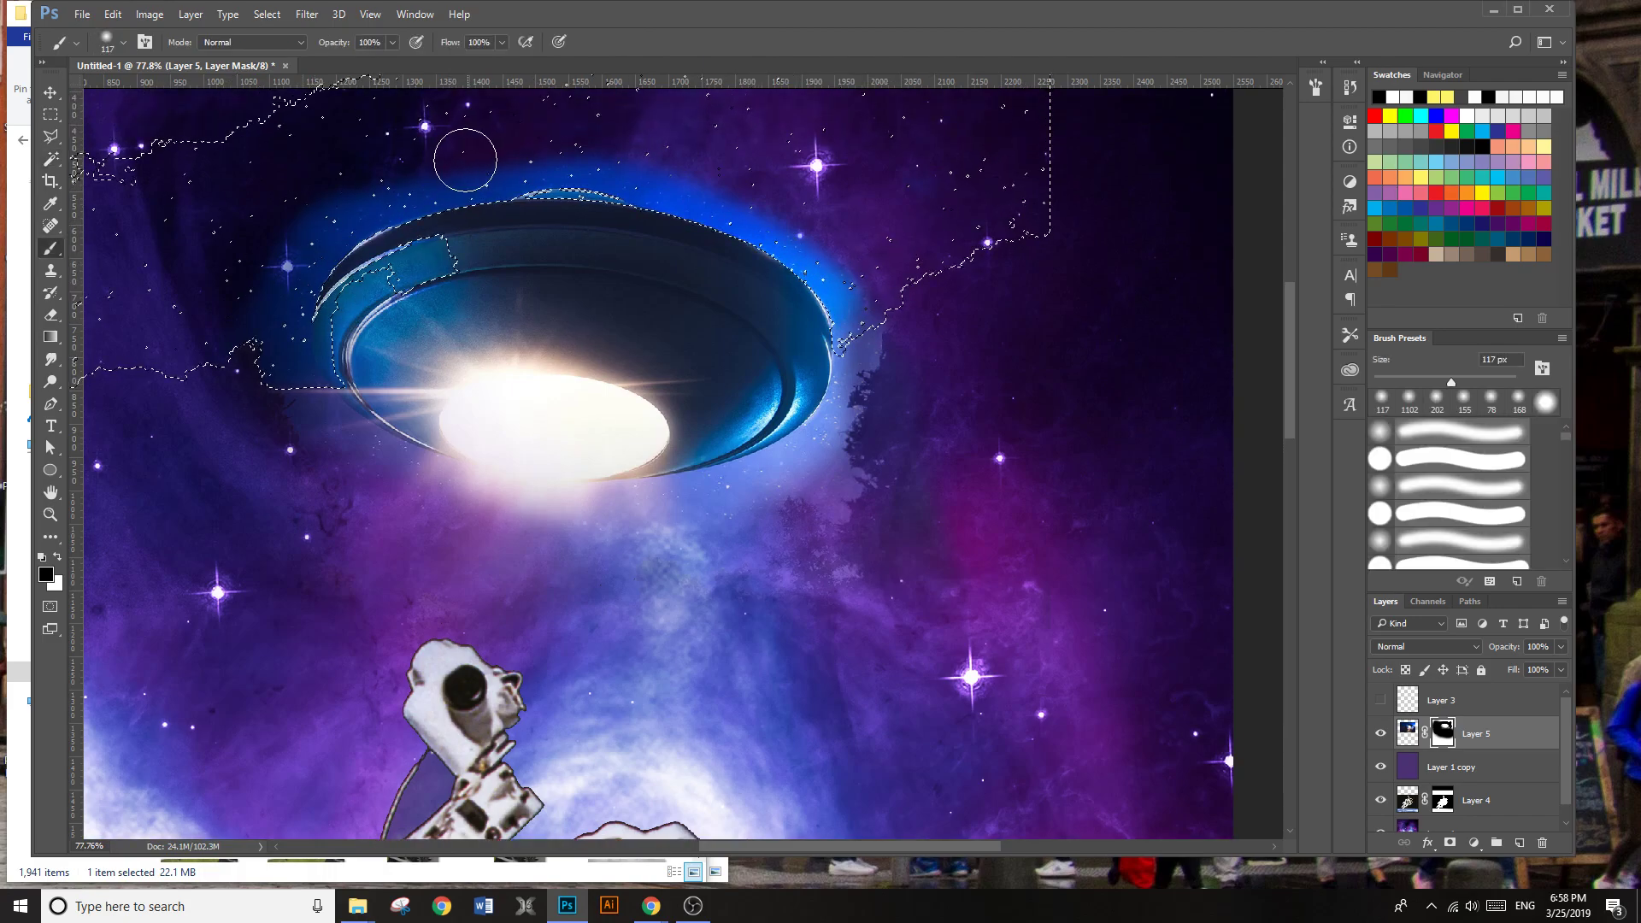
{"action": "mouse_move", "coordinate": [672, 186]}
{"action": "left_mouse_down"}
{"action": "mouse_move", "coordinate": [759, 191]}
{"action": "mouse_move", "coordinate": [667, 178]}
{"action": "mouse_move", "coordinate": [667, 199]}
{"action": "mouse_move", "coordinate": [822, 288]}
{"action": "mouse_move", "coordinate": [771, 224]}
{"action": "mouse_move", "coordinate": [862, 307]}
{"action": "mouse_move", "coordinate": [616, 153]}
{"action": "mouse_move", "coordinate": [562, 144]}
{"action": "mouse_move", "coordinate": [359, 212]}
{"action": "mouse_move", "coordinate": [270, 280]}
{"action": "mouse_move", "coordinate": [294, 226]}
{"action": "mouse_move", "coordinate": [352, 190]}
{"action": "mouse_move", "coordinate": [384, 232]}
{"action": "left_mouse_up"}
{"action": "key", "text": "ctrl+z"}
{"action": "key", "text": "ctrl+d"}
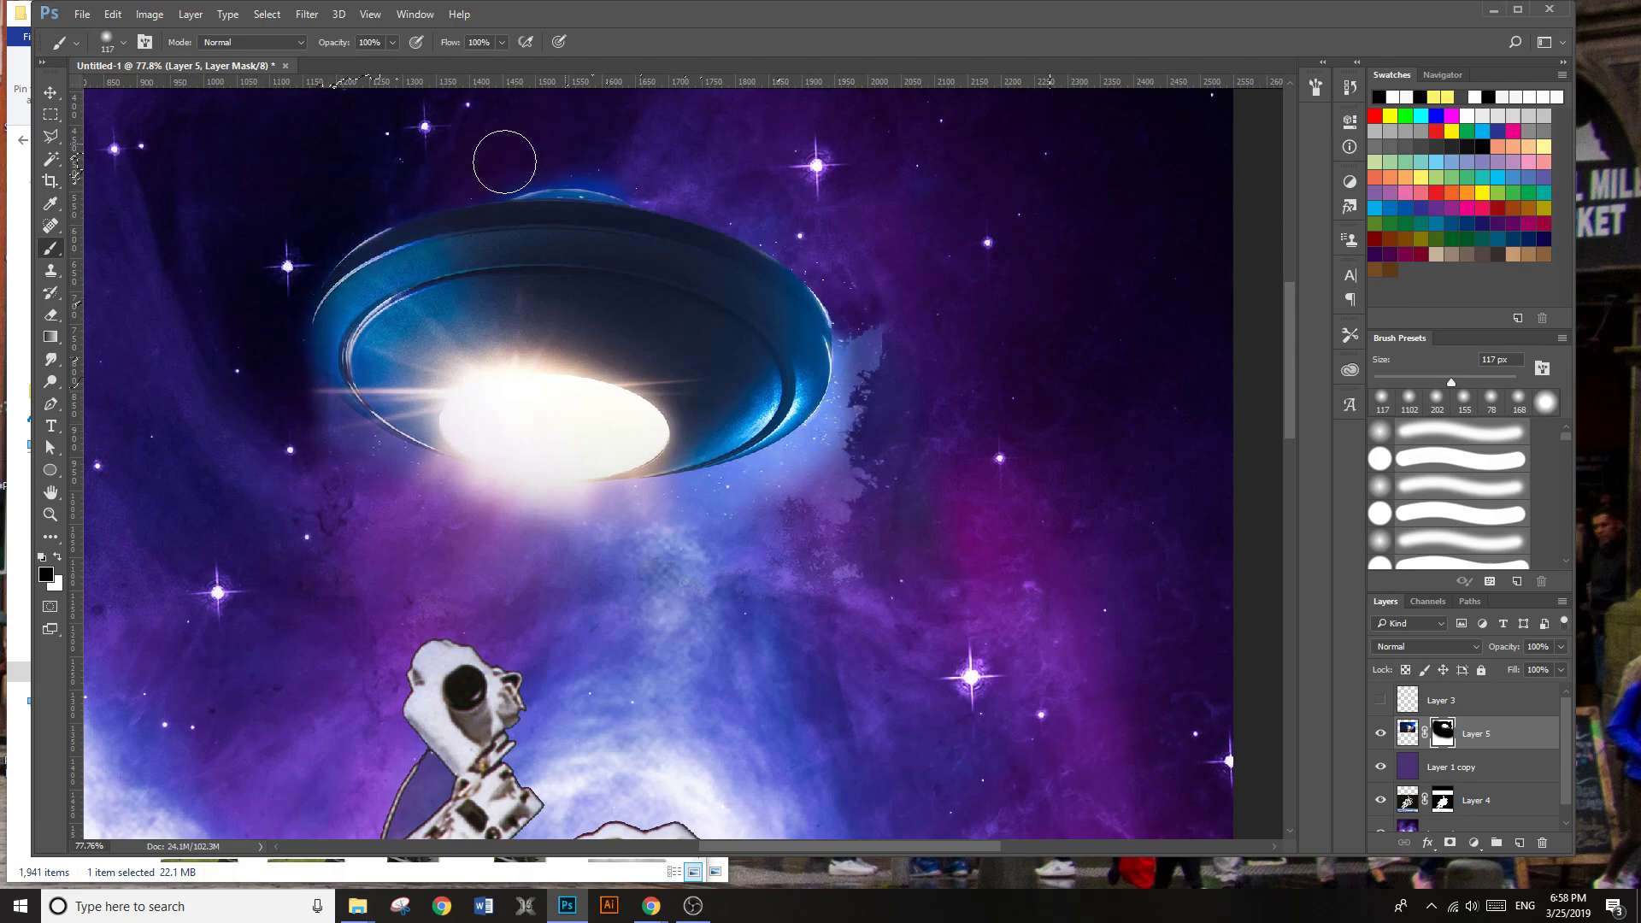
{"action": "mouse_move", "coordinate": [863, 329]}
{"action": "left_mouse_down"}
{"action": "mouse_move", "coordinate": [889, 360]}
{"action": "mouse_move", "coordinate": [868, 330]}
{"action": "mouse_move", "coordinate": [868, 439]}
{"action": "mouse_move", "coordinate": [898, 428]}
{"action": "mouse_move", "coordinate": [853, 444]}
{"action": "mouse_move", "coordinate": [872, 402]}
{"action": "mouse_move", "coordinate": [696, 495]}
{"action": "mouse_move", "coordinate": [542, 528]}
{"action": "mouse_move", "coordinate": [366, 487]}
{"action": "mouse_move", "coordinate": [279, 402]}
{"action": "mouse_move", "coordinate": [447, 498]}
{"action": "mouse_move", "coordinate": [590, 539]}
{"action": "left_mouse_up"}
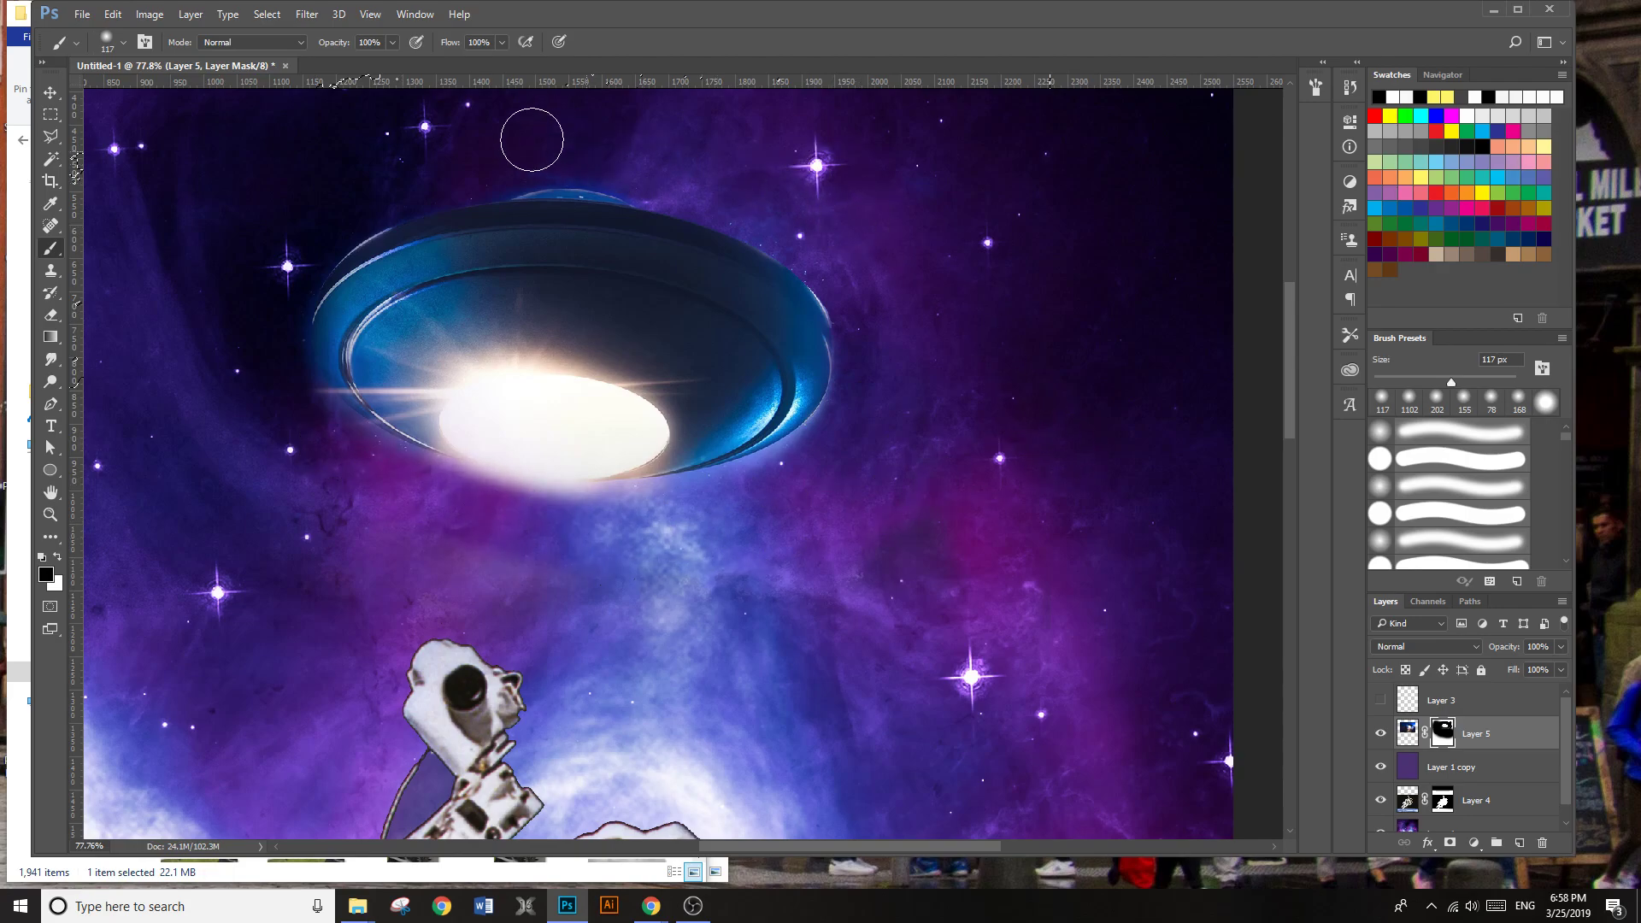
Step: Move the masked saucer left, to the upper left part of the canvas above the astronaut
{"action": "scroll", "coordinate": [567, 381], "scroll_direction": "down", "scroll_amount": 5}
{"action": "key", "text": "alt+v"}
{"action": "left_click", "coordinate": [595, 393]}
{"action": "left_click_drag", "start_coordinate": [591, 389], "coordinate": [422, 376]}
{"action": "key", "text": "b"}
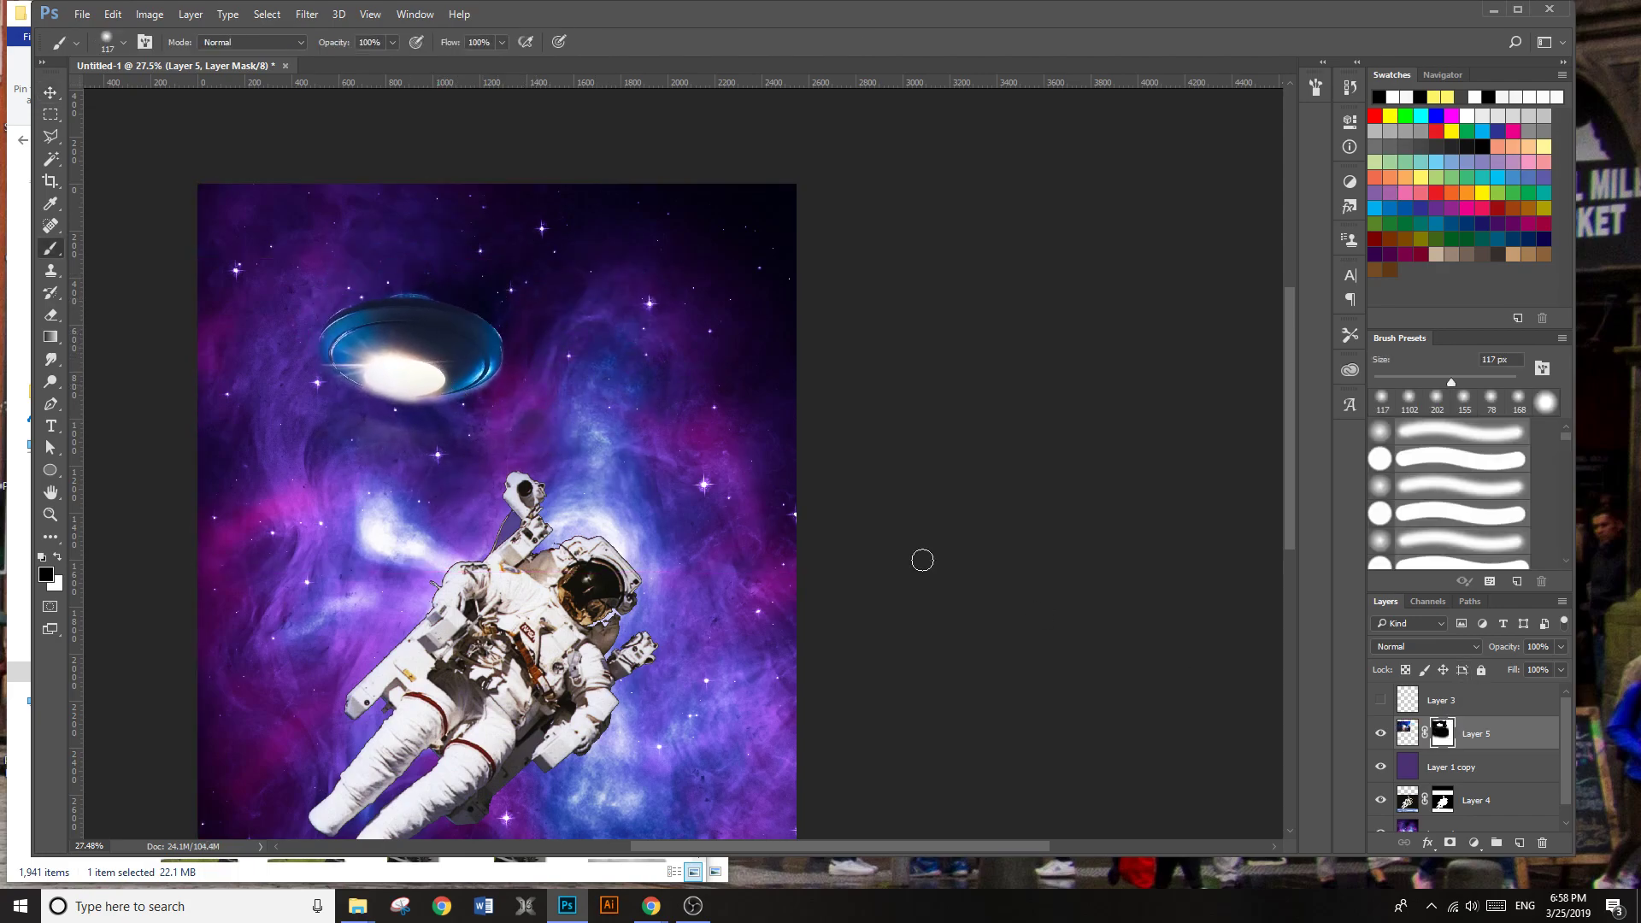
Step: Adjust the brush and touch up the layer mask along the saucer's lower edge
{"action": "right_click", "coordinate": [596, 390]}
{"action": "left_click_drag", "start_coordinate": [744, 432], "coordinate": [747, 433]}
{"action": "left_click", "coordinate": [624, 346]}
{"action": "left_click", "coordinate": [453, 390]}
Step: Rotate the saucer counterclockwise so its light faces the astronaut, and place it near the canvas's upper left corner
{"action": "key", "text": "ctrl+t"}
{"action": "left_click_drag", "start_coordinate": [400, 356], "coordinate": [357, 325]}
{"action": "left_click_drag", "start_coordinate": [590, 473], "coordinate": [690, 291]}
{"action": "mouse_move", "coordinate": [328, 317]}
{"action": "left_mouse_down"}
{"action": "mouse_move", "coordinate": [355, 325]}
{"action": "mouse_move", "coordinate": [327, 329]}
{"action": "left_mouse_up"}
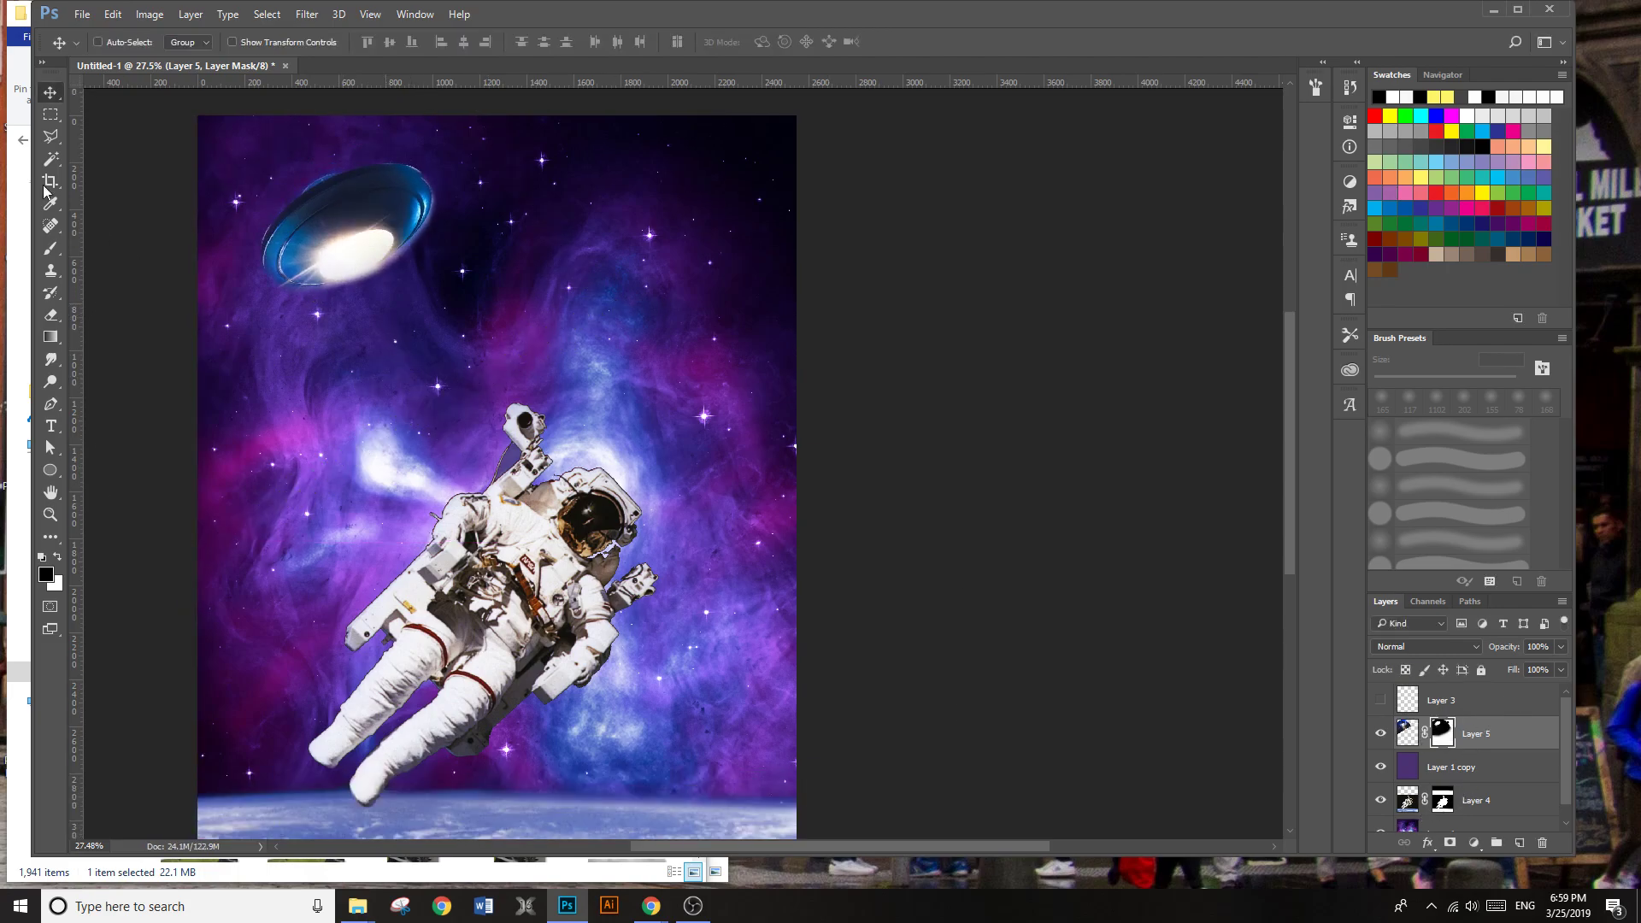
Step: Select a wide cone from the saucer's light down over the astronaut with the Polygonal Lasso
{"action": "left_click", "coordinate": [51, 138]}
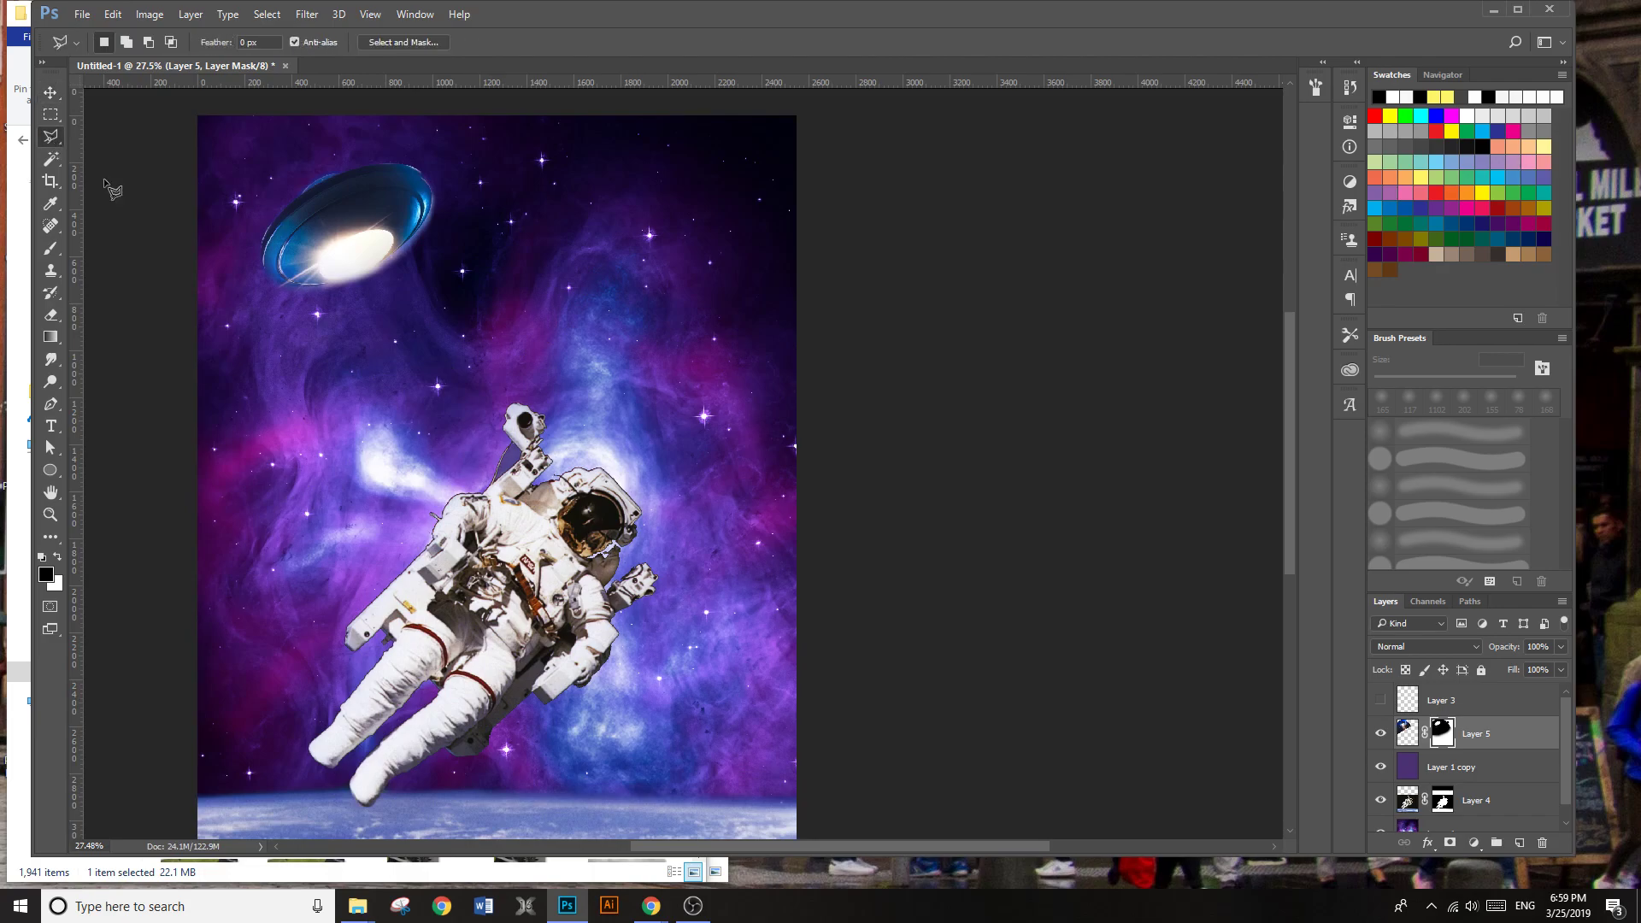
{"action": "left_click", "coordinate": [321, 272]}
{"action": "left_click", "coordinate": [429, 756]}
{"action": "left_click", "coordinate": [380, 242]}
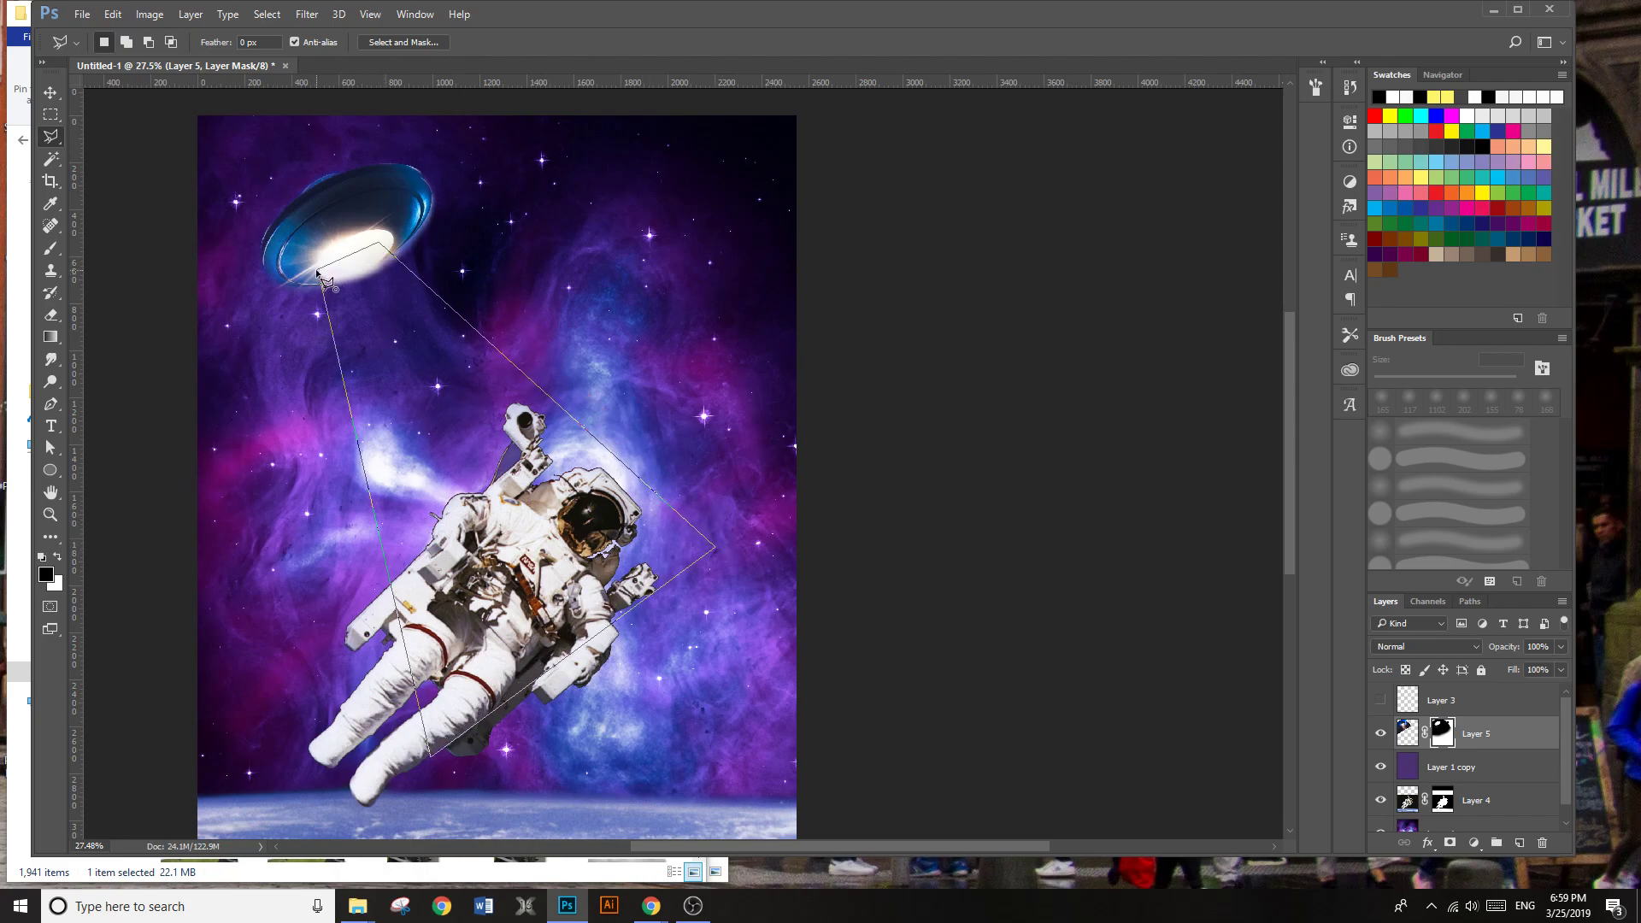
{"action": "left_click", "coordinate": [319, 273]}
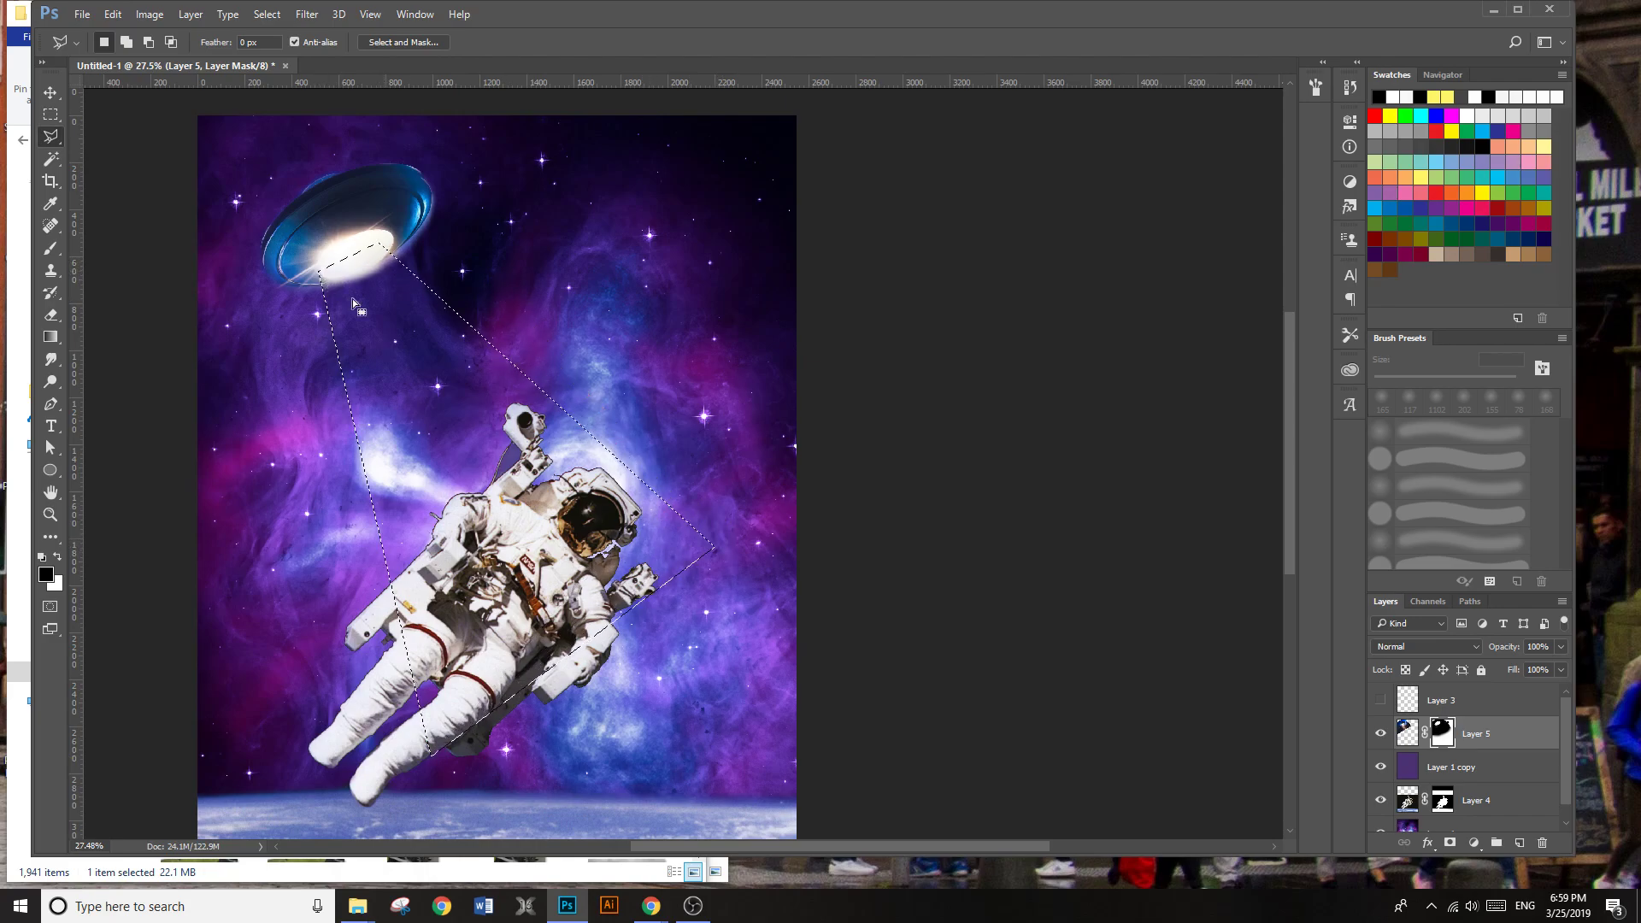
Step: Brighten the selected cone with a Curves adjustment layer, raising input 63 to output 136
{"action": "left_click", "coordinate": [1475, 845]}
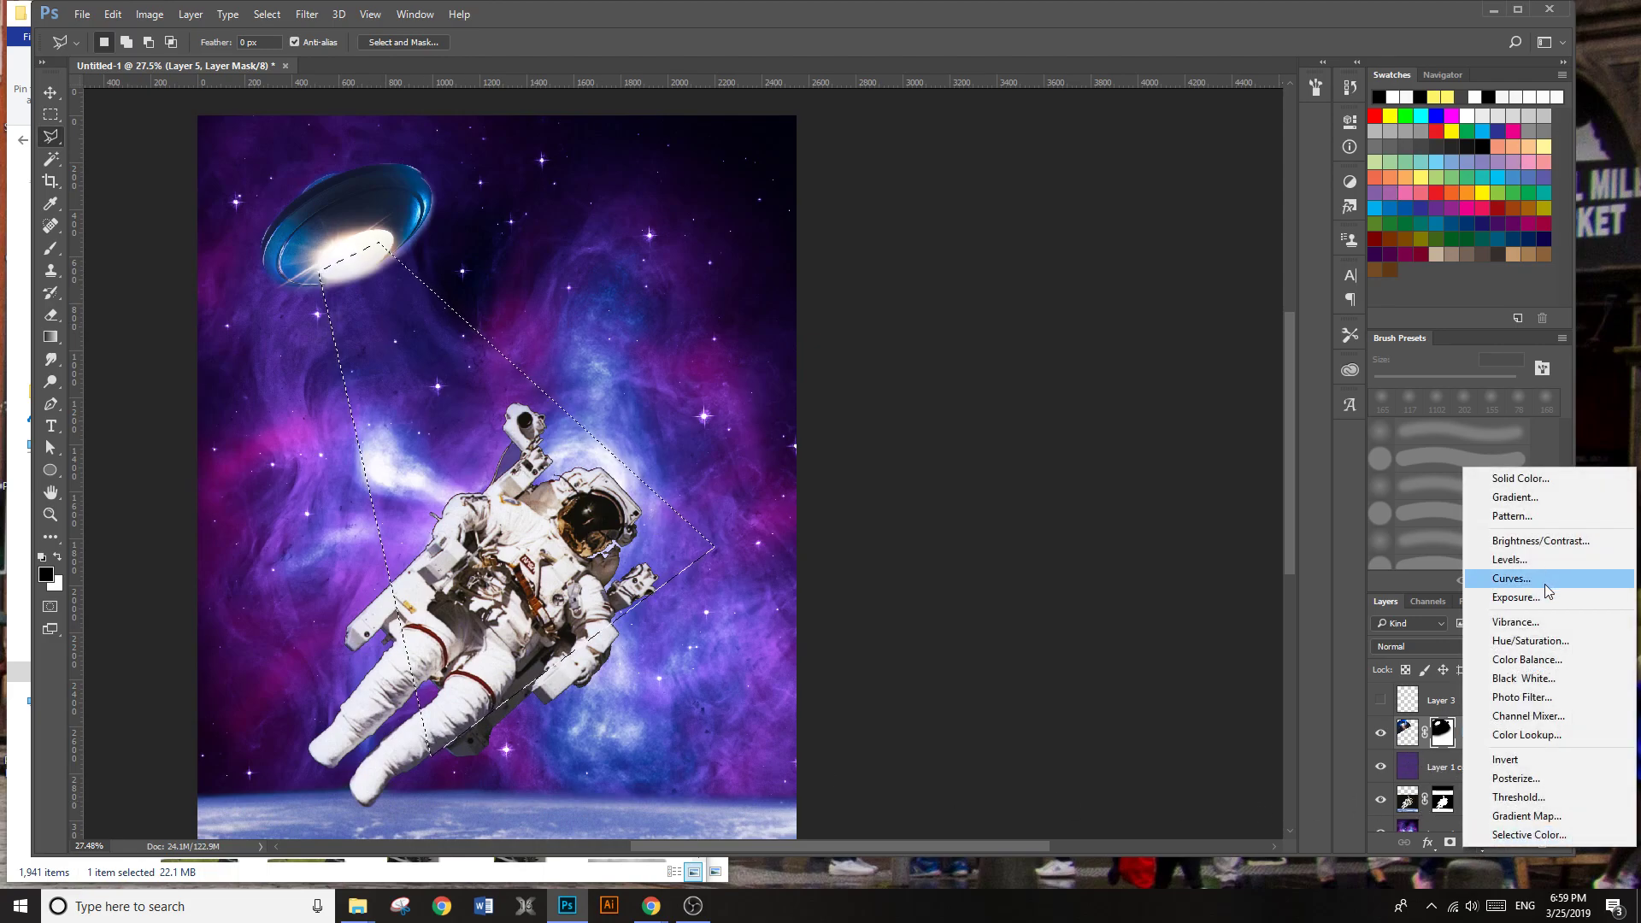
{"action": "left_click", "coordinate": [1511, 579]}
{"action": "left_click_drag", "start_coordinate": [1220, 282], "coordinate": [1218, 253]}
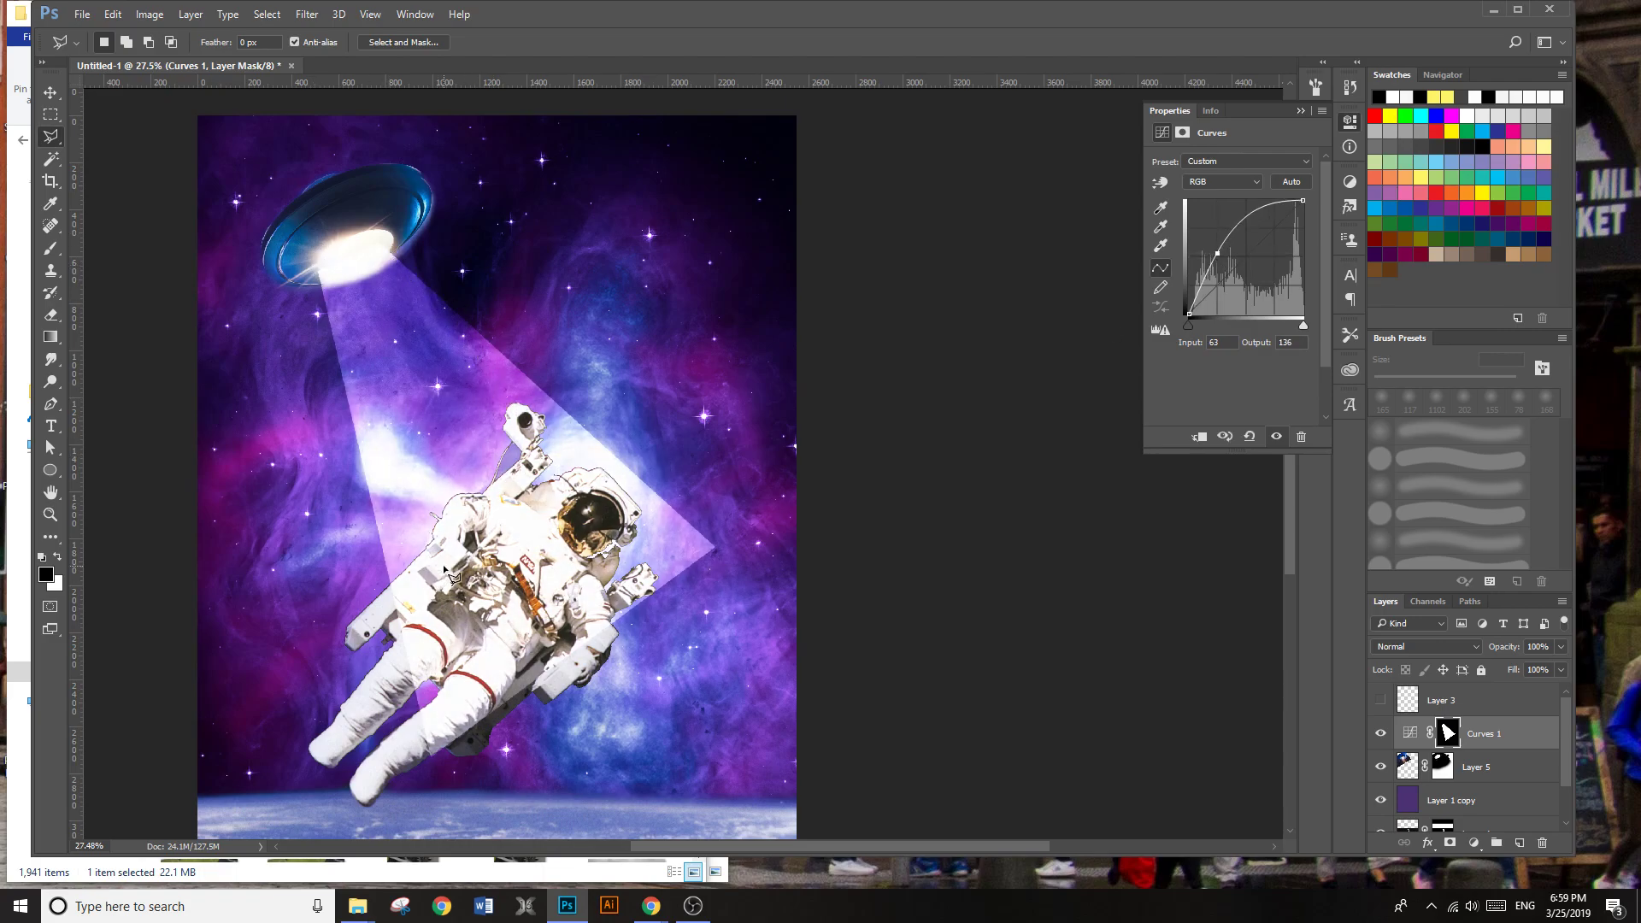
Step: Soften the wide cone's Curves mask with a Gaussian Blur of radius 52.4 pixels
{"action": "left_click", "coordinate": [322, 17]}
{"action": "mouse_move", "coordinate": [335, 17]}
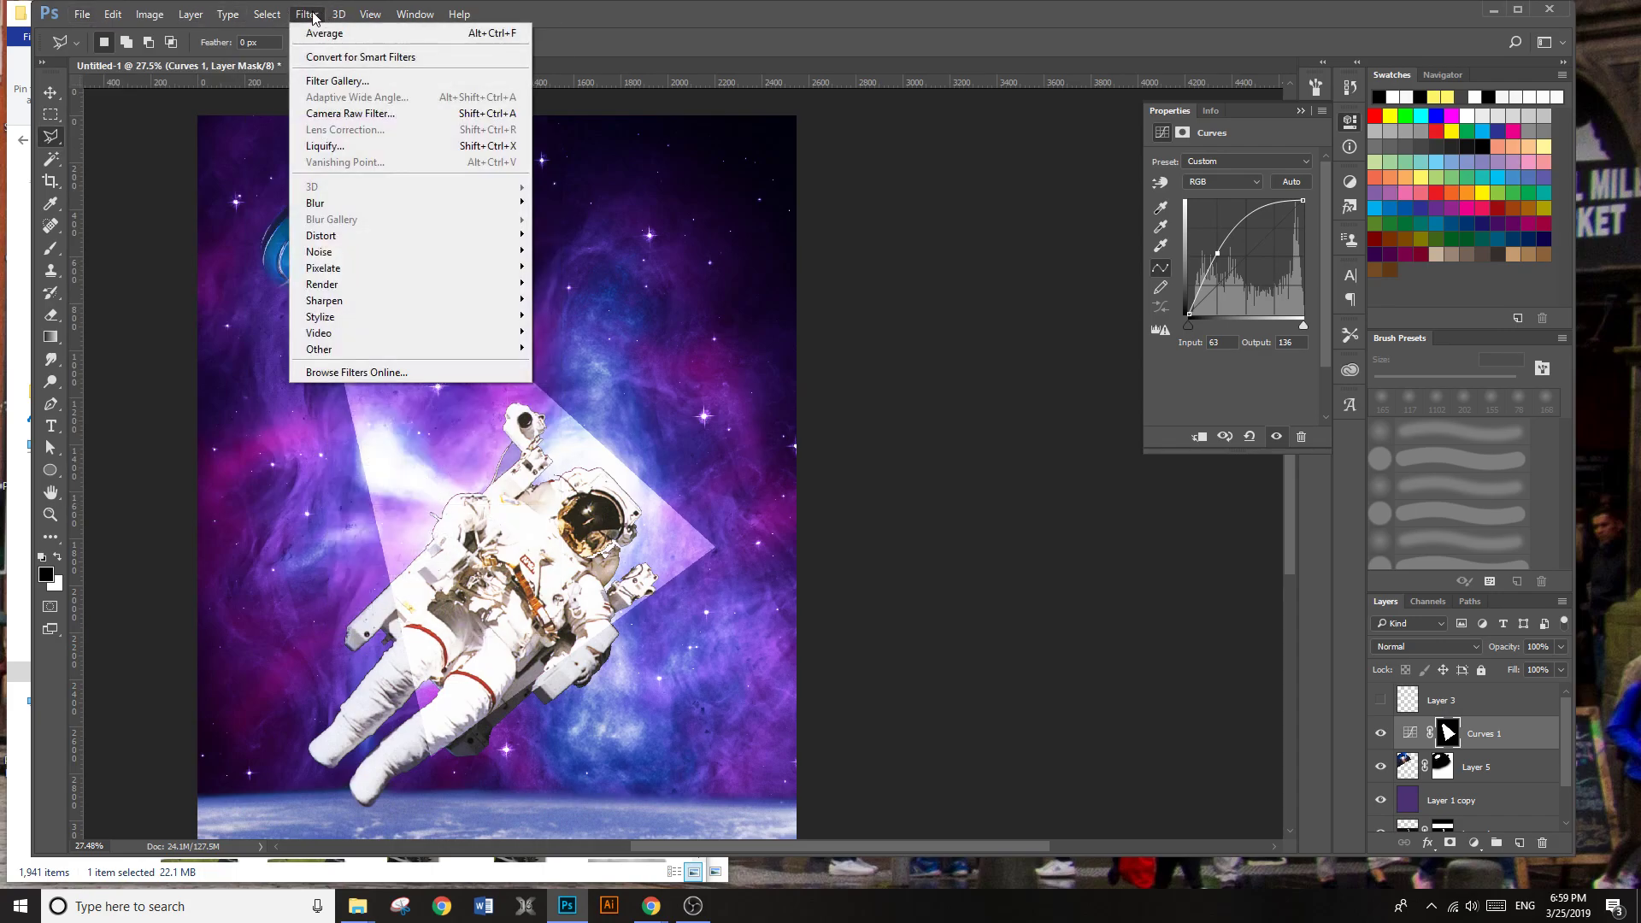
{"action": "mouse_move", "coordinate": [359, 206]}
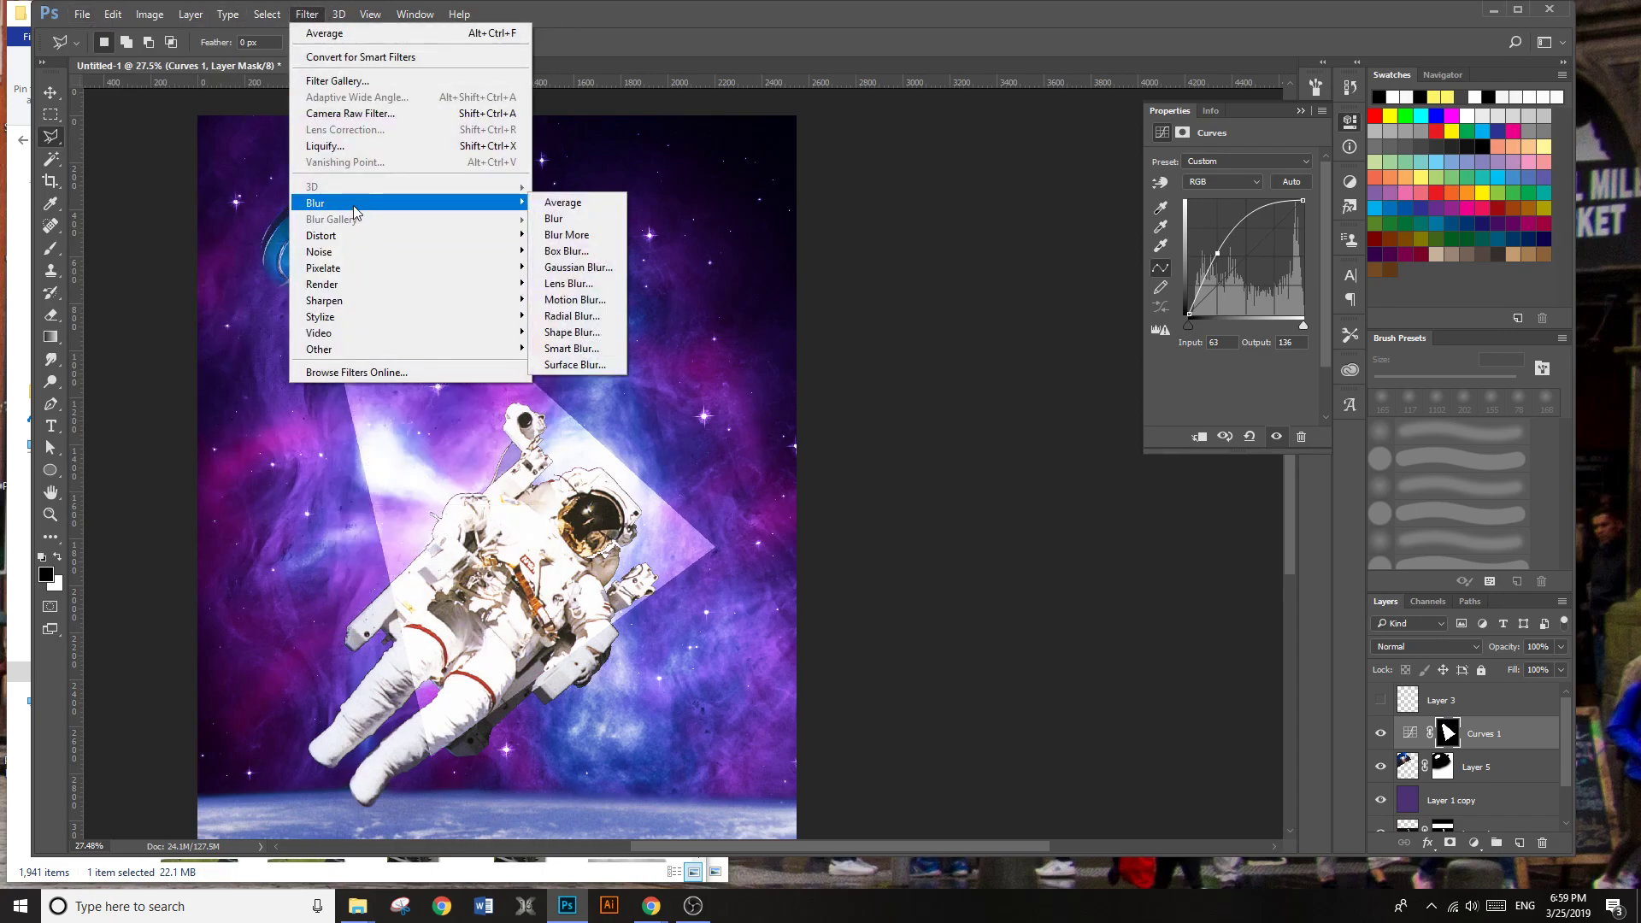
{"action": "left_click", "coordinate": [581, 270]}
{"action": "mouse_move", "coordinate": [935, 450]}
{"action": "left_mouse_down"}
{"action": "mouse_move", "coordinate": [906, 439]}
{"action": "mouse_move", "coordinate": [973, 444]}
{"action": "mouse_move", "coordinate": [946, 453]}
{"action": "left_mouse_up"}
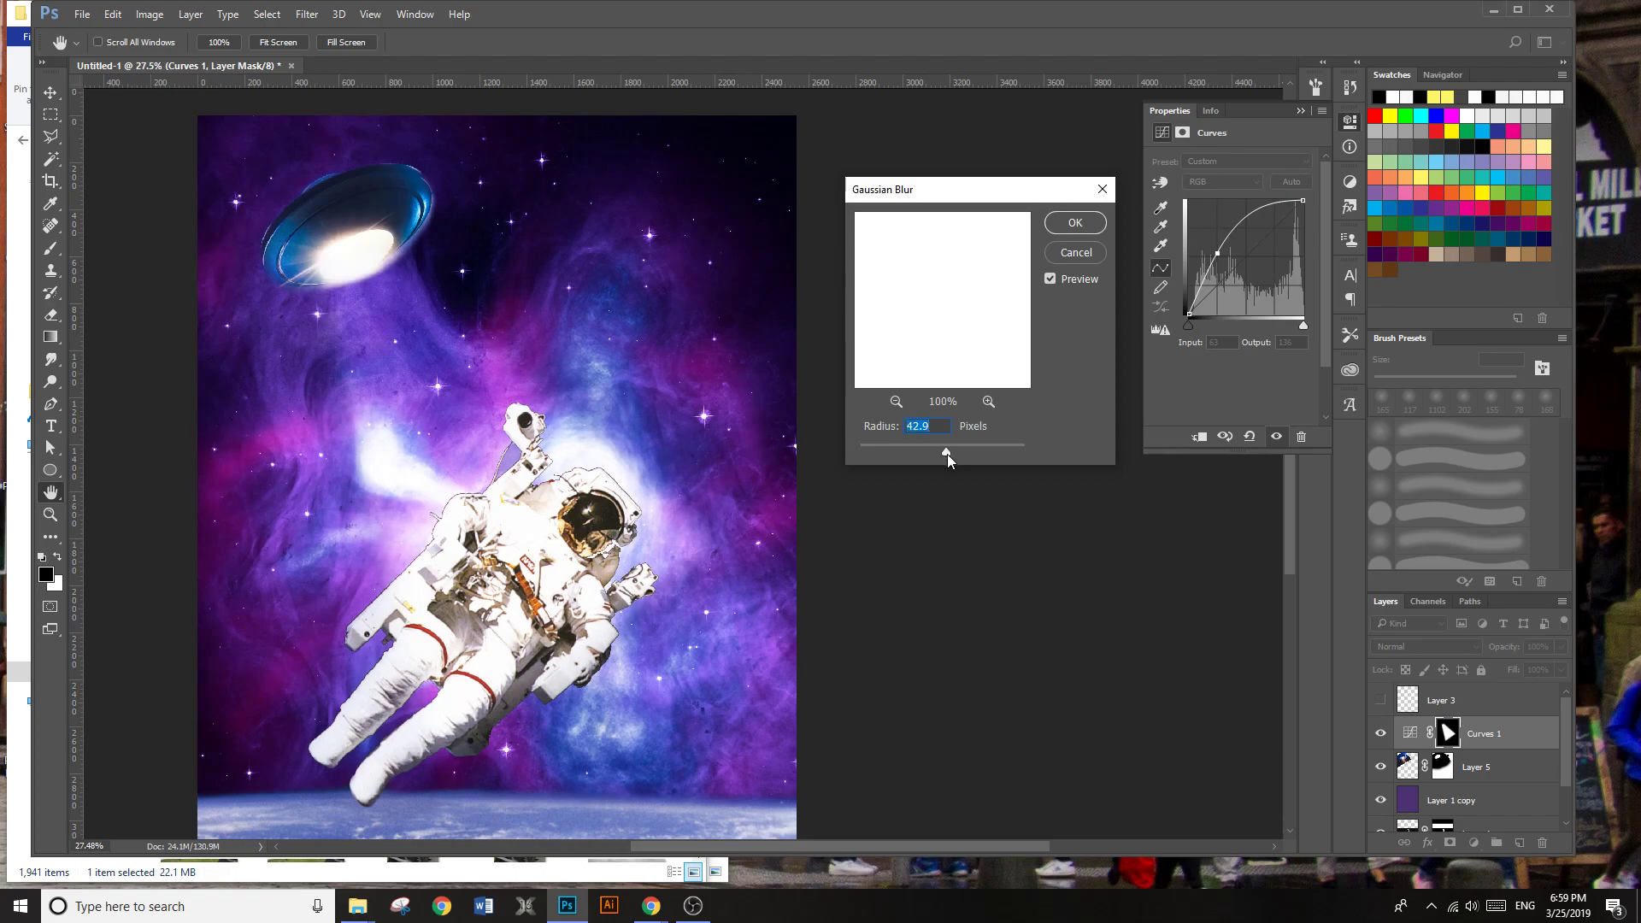
{"action": "left_click", "coordinate": [1075, 223]}
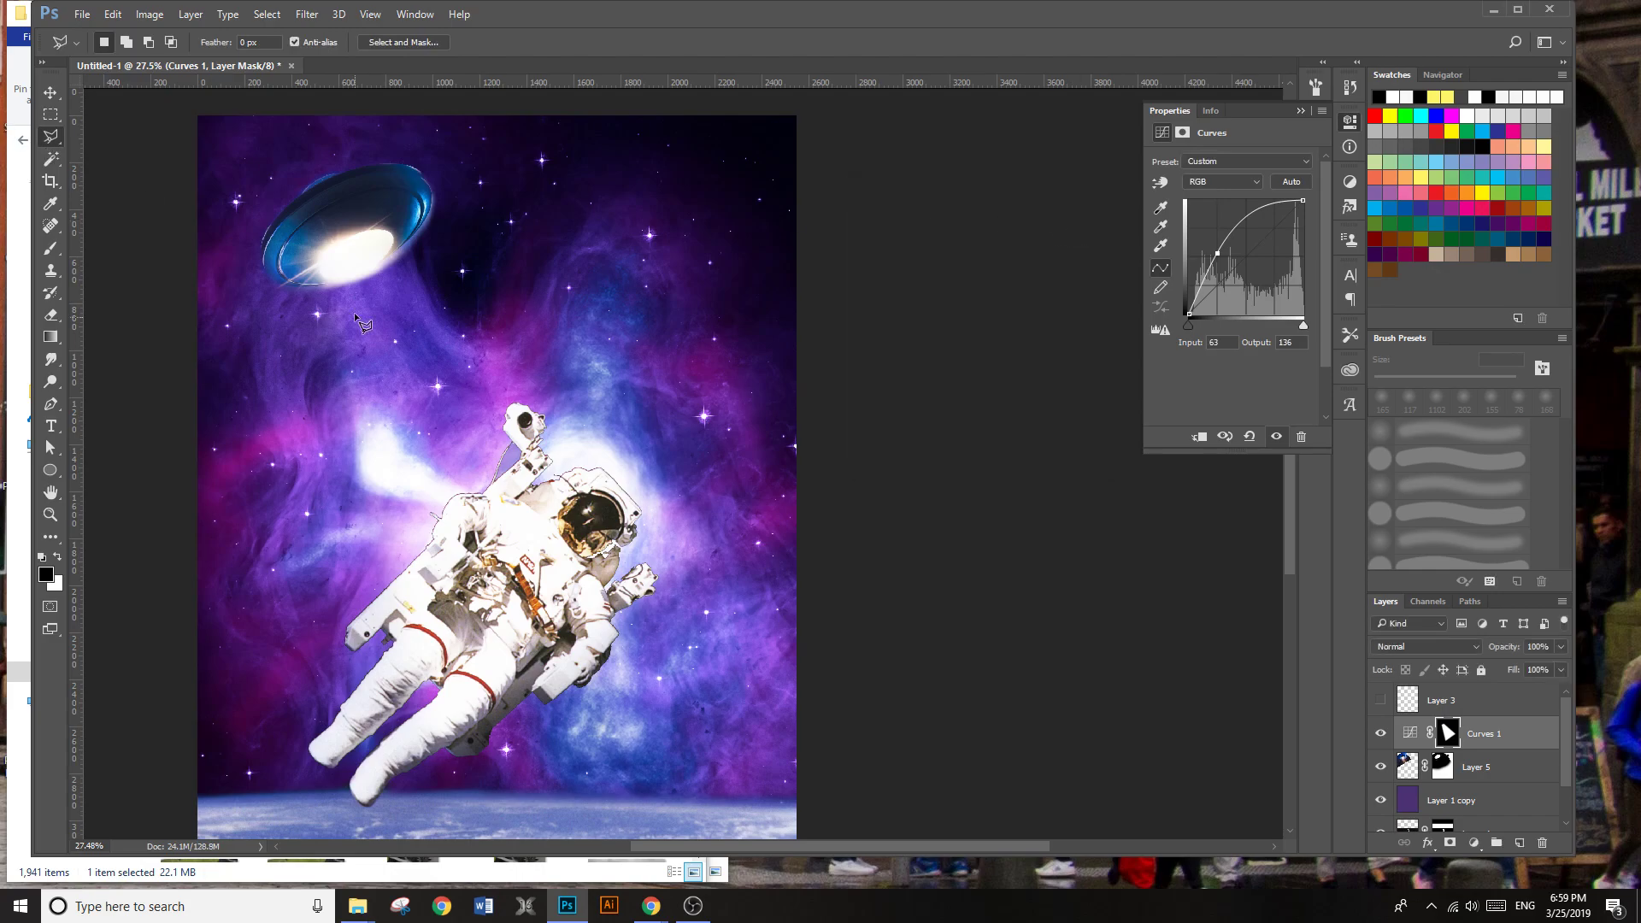
Step: Select a narrower beam from the saucer's light to the astronaut's upper body with the Polygonal Lasso
{"action": "left_click", "coordinate": [357, 265]}
{"action": "left_click", "coordinate": [561, 503]}
{"action": "left_click", "coordinate": [359, 262]}
Step: Brighten the narrower beam with a second Curves adjustment layer, raising input 49 to output 116
{"action": "left_click", "coordinate": [1474, 843]}
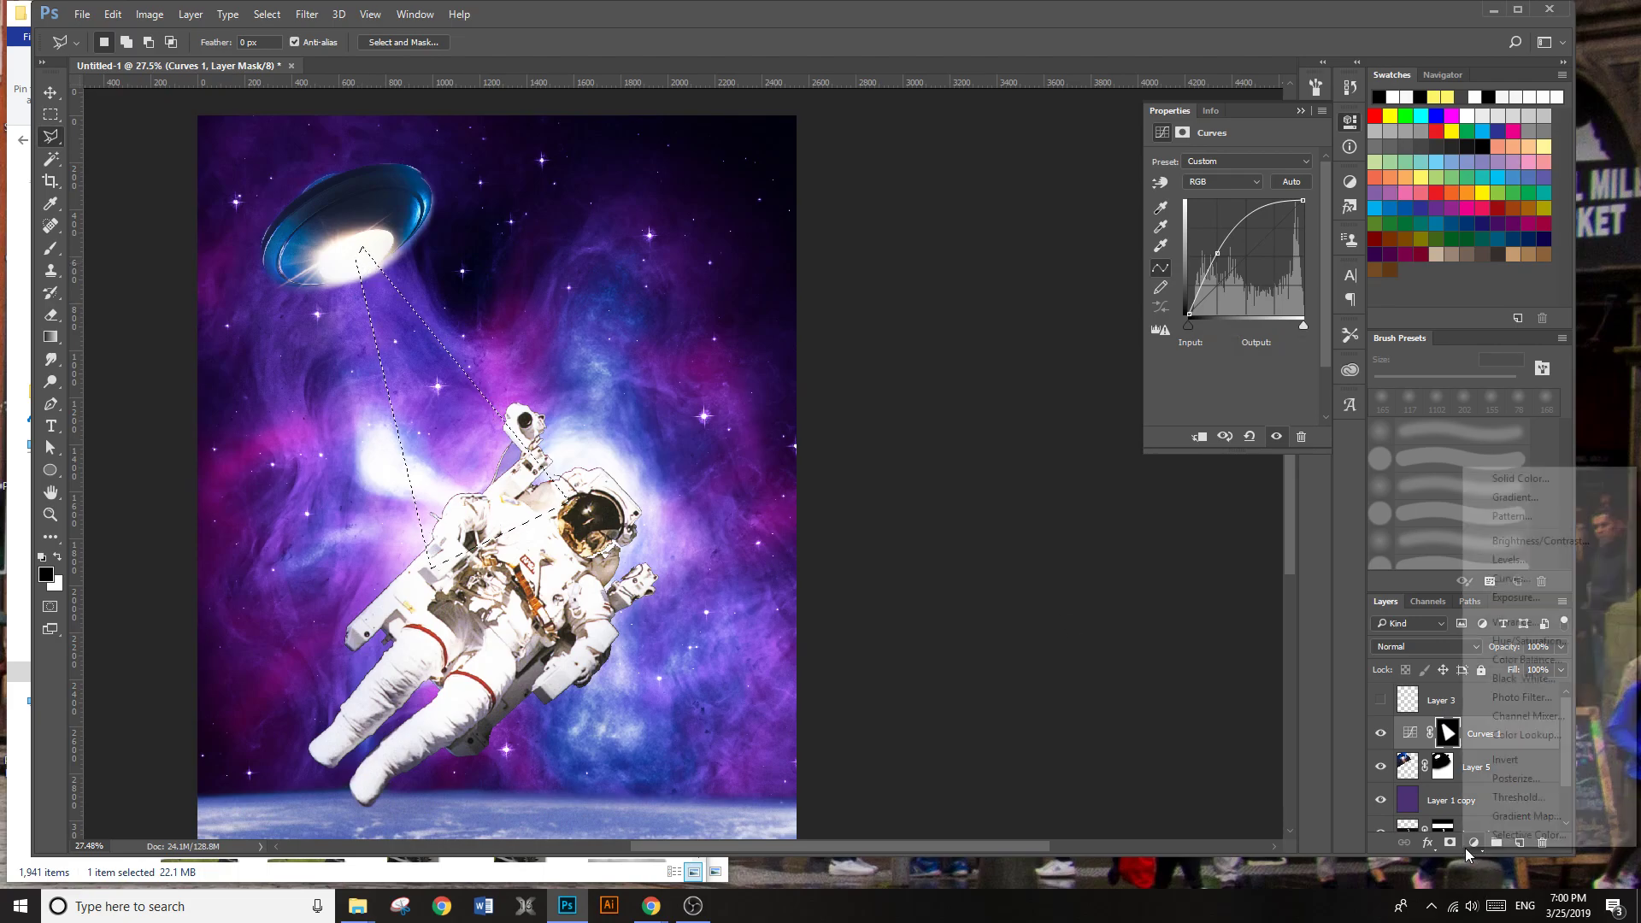
{"action": "left_click", "coordinate": [1512, 578]}
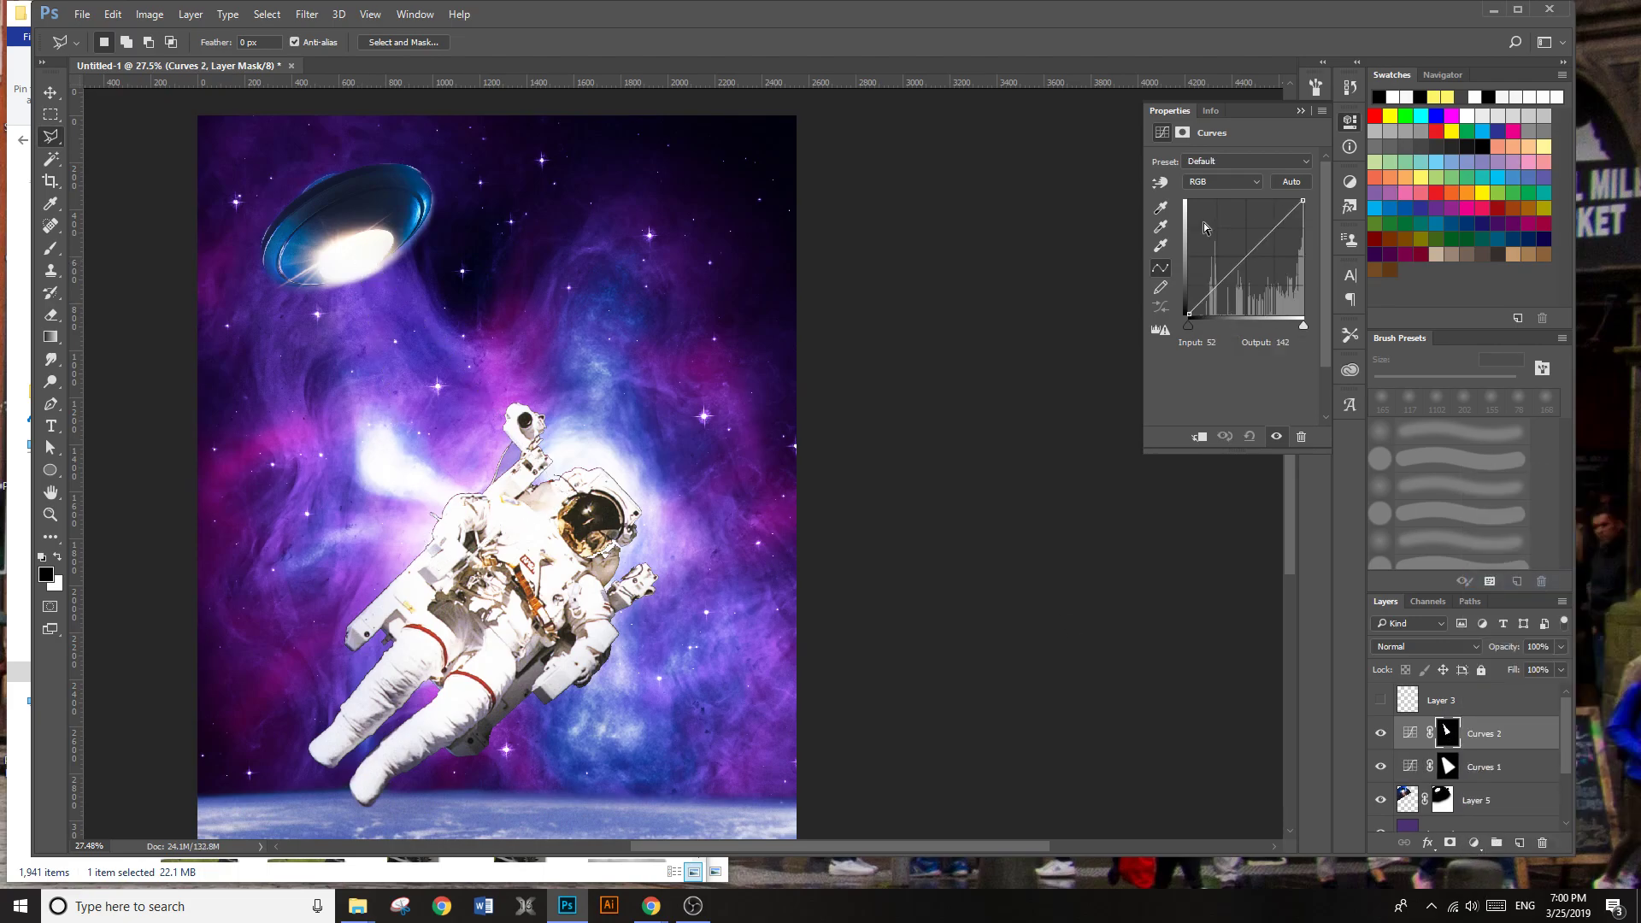
{"action": "left_click_drag", "start_coordinate": [1229, 276], "coordinate": [1214, 264]}
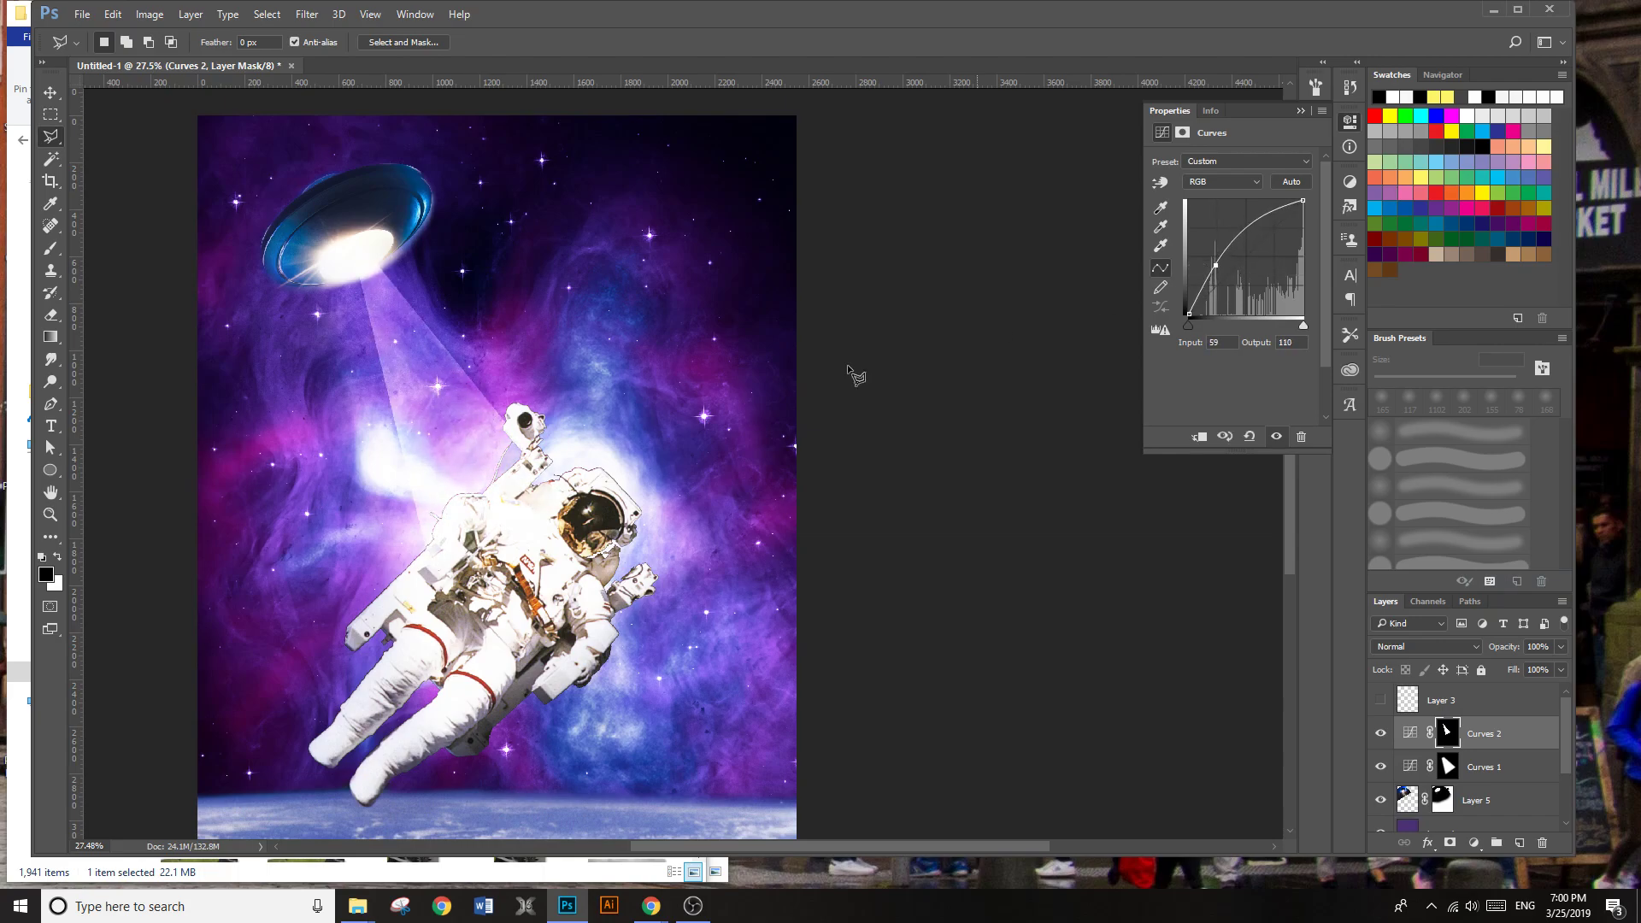
{"action": "left_click_drag", "start_coordinate": [1215, 266], "coordinate": [1212, 262]}
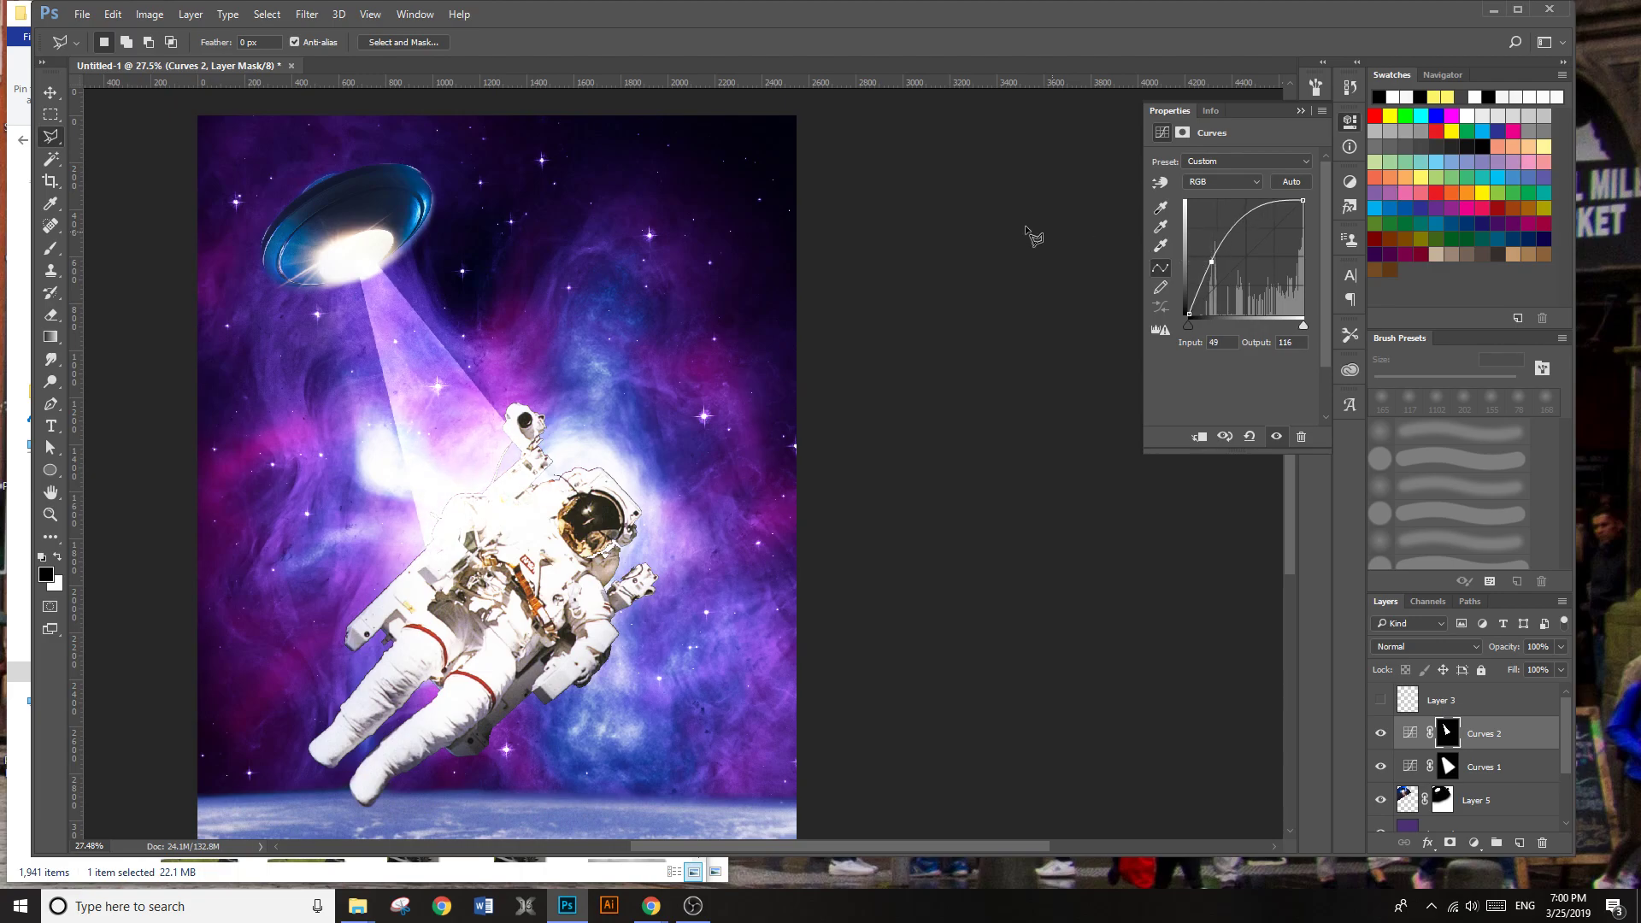
Step: Soften the second Curves layer's mask with a Gaussian Blur of radius 10.0 pixels
{"action": "left_click", "coordinate": [249, 19]}
{"action": "mouse_move", "coordinate": [309, 17]}
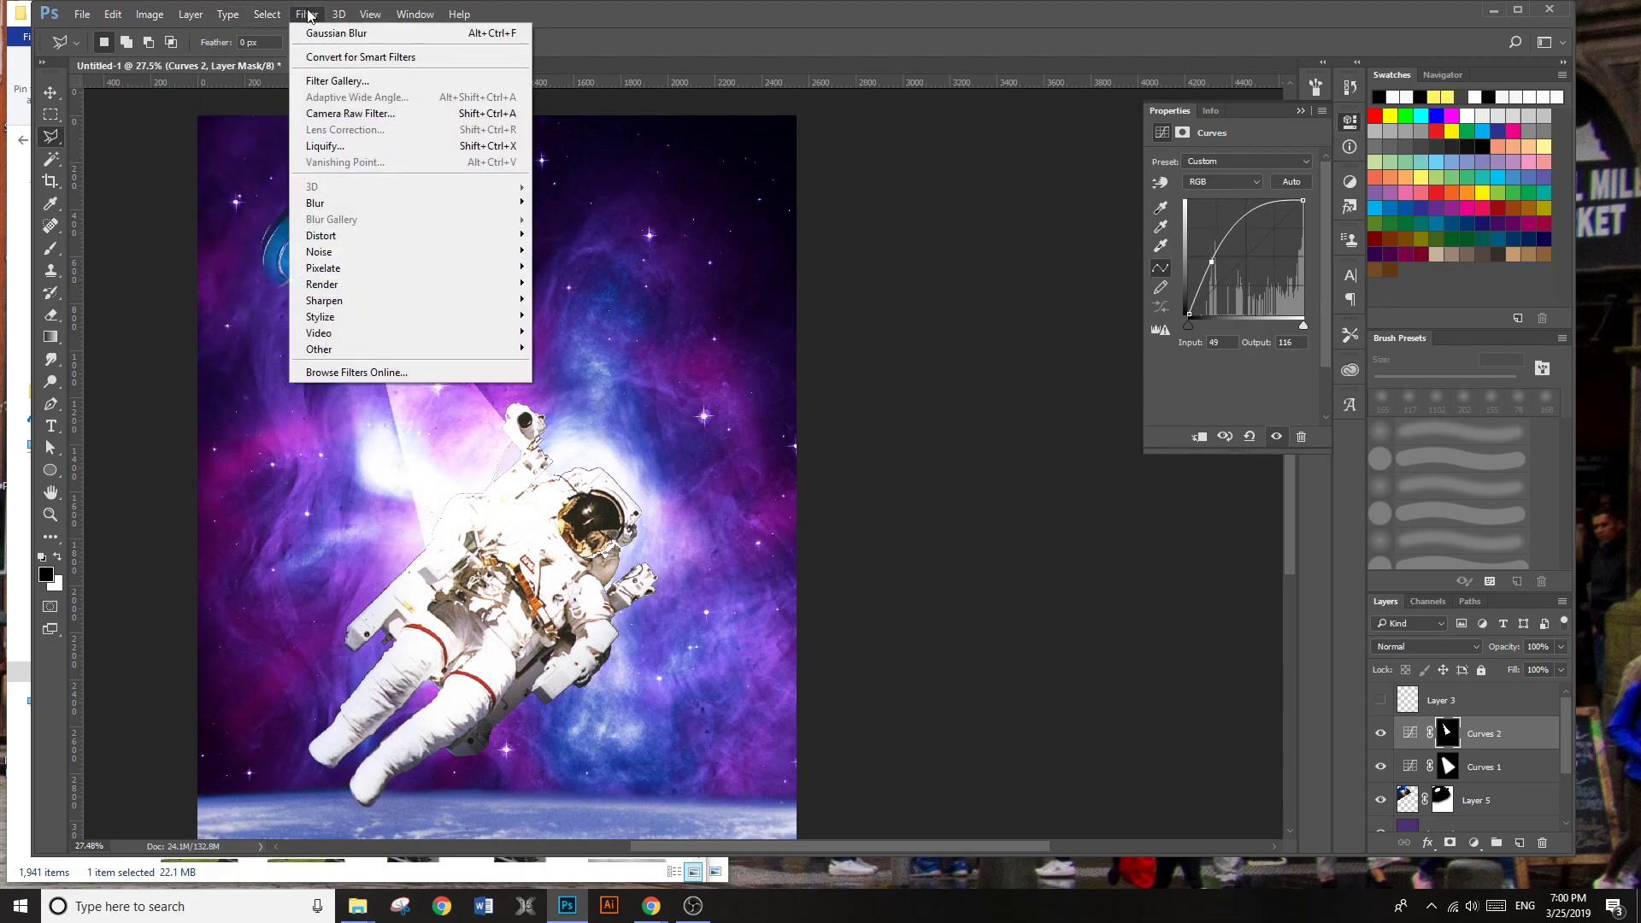
{"action": "mouse_move", "coordinate": [412, 209]}
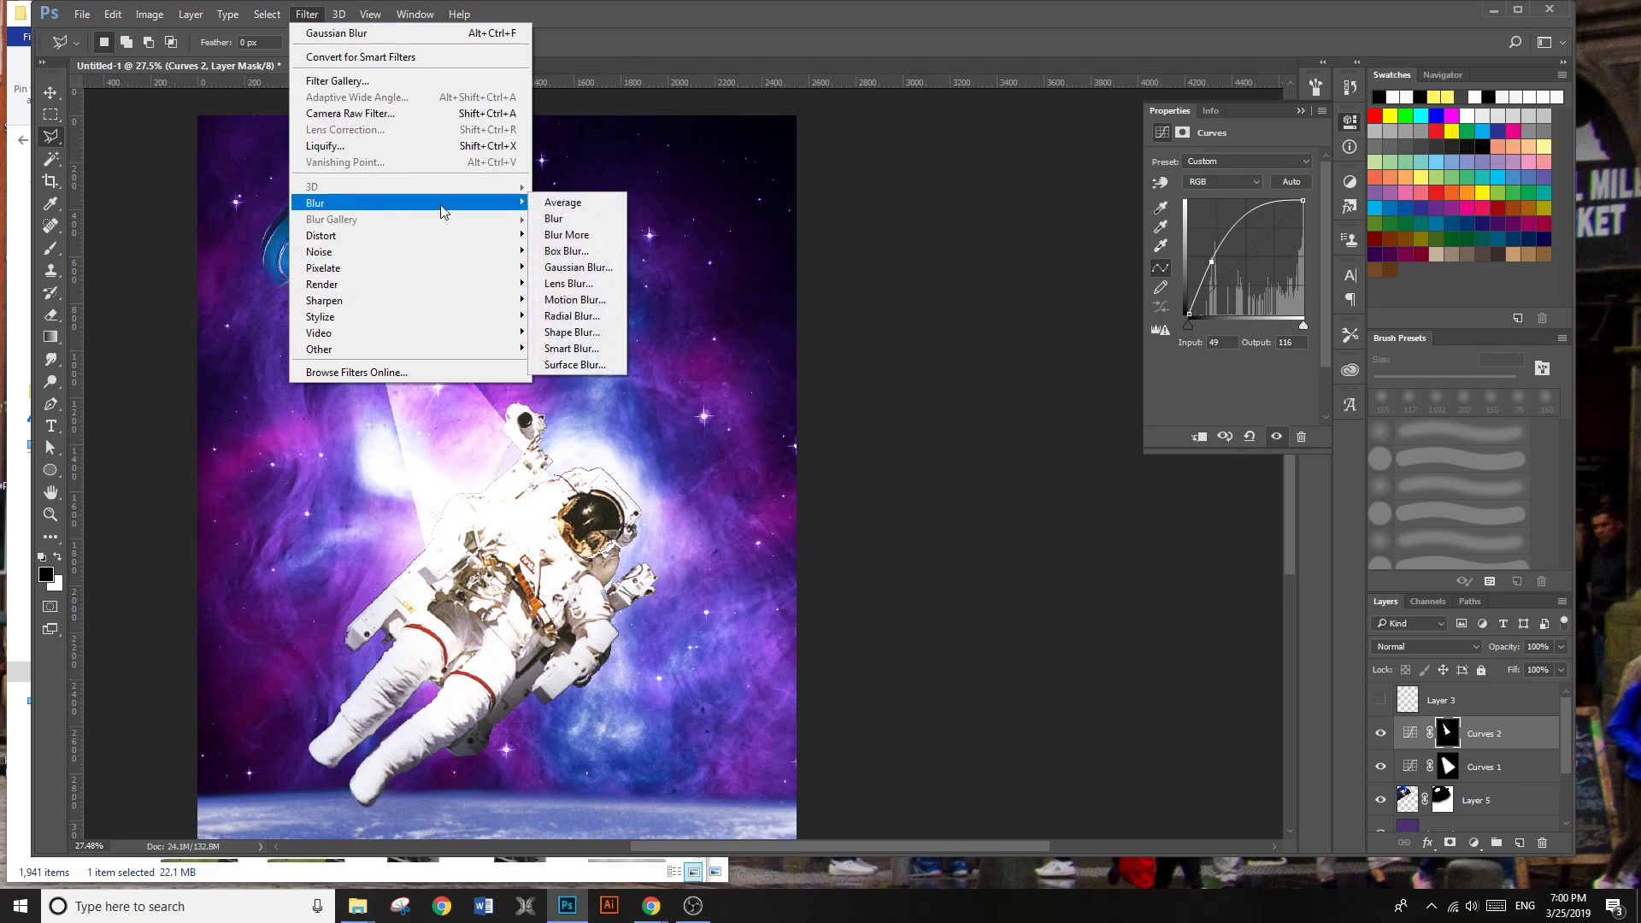
{"action": "left_click", "coordinate": [578, 267]}
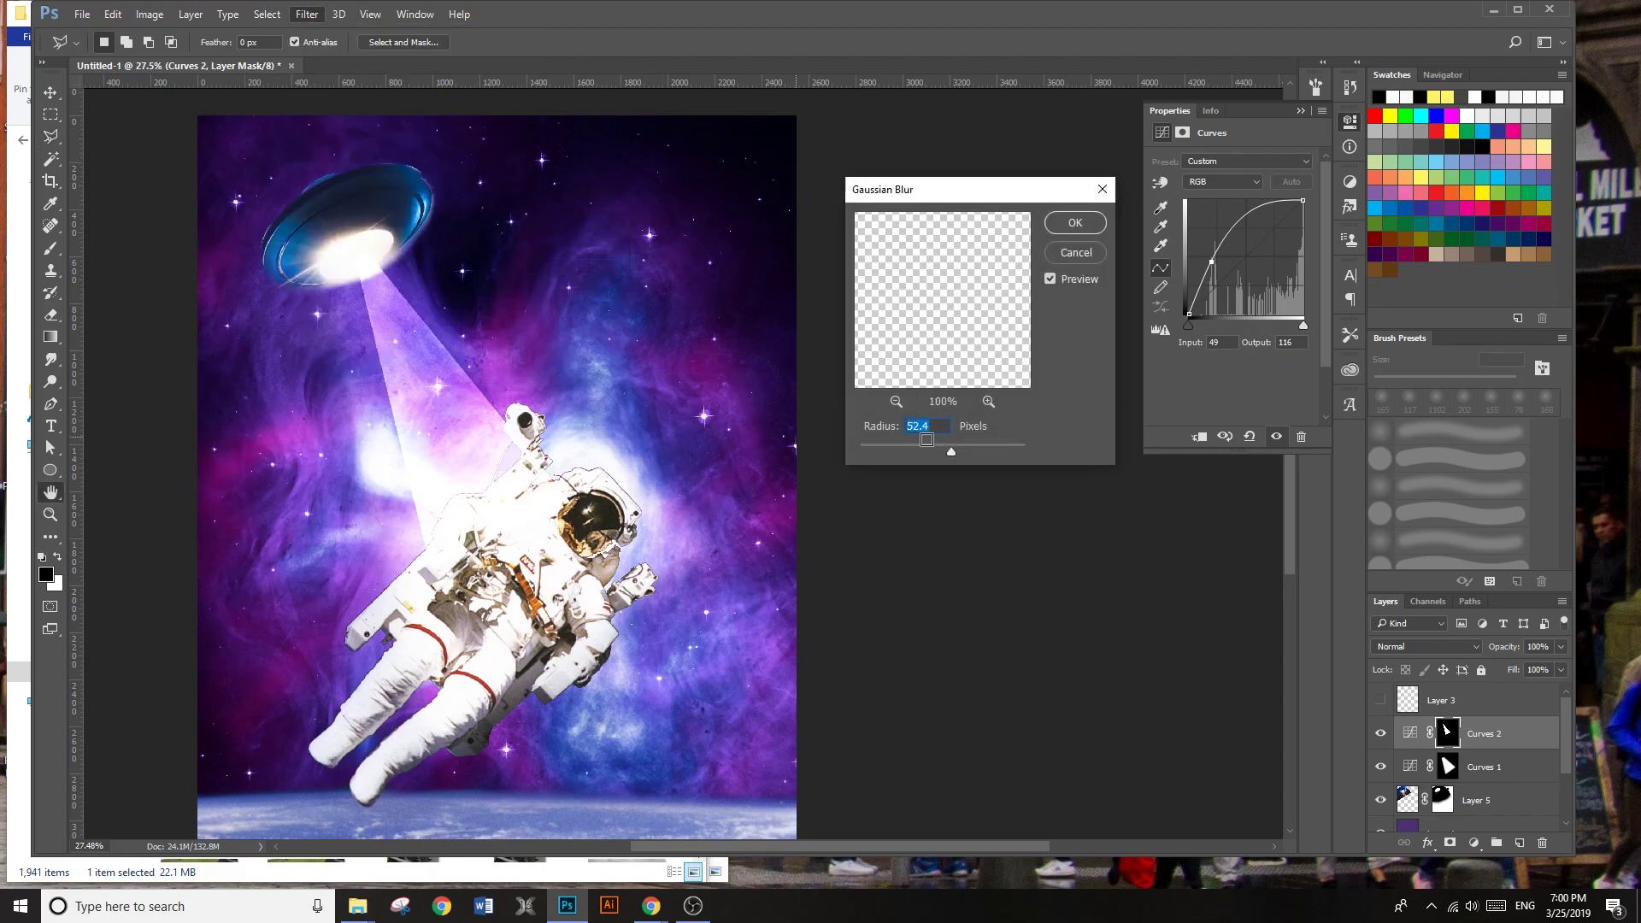
{"action": "left_click_drag", "start_coordinate": [952, 451], "coordinate": [931, 449]}
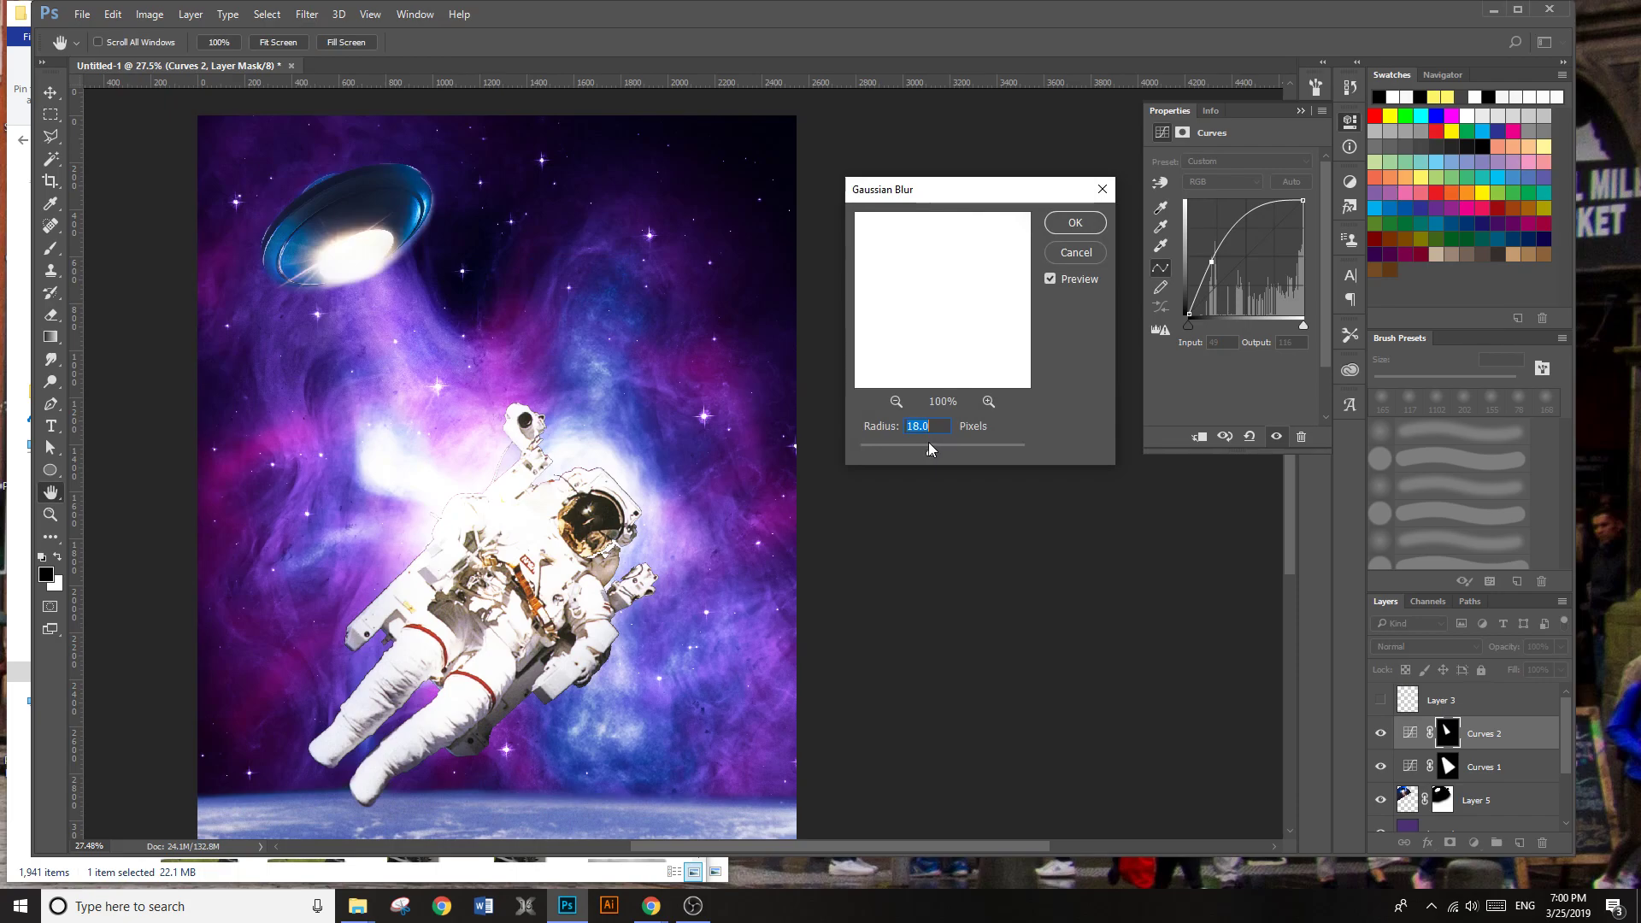
{"action": "left_click_drag", "start_coordinate": [908, 453], "coordinate": [921, 450]}
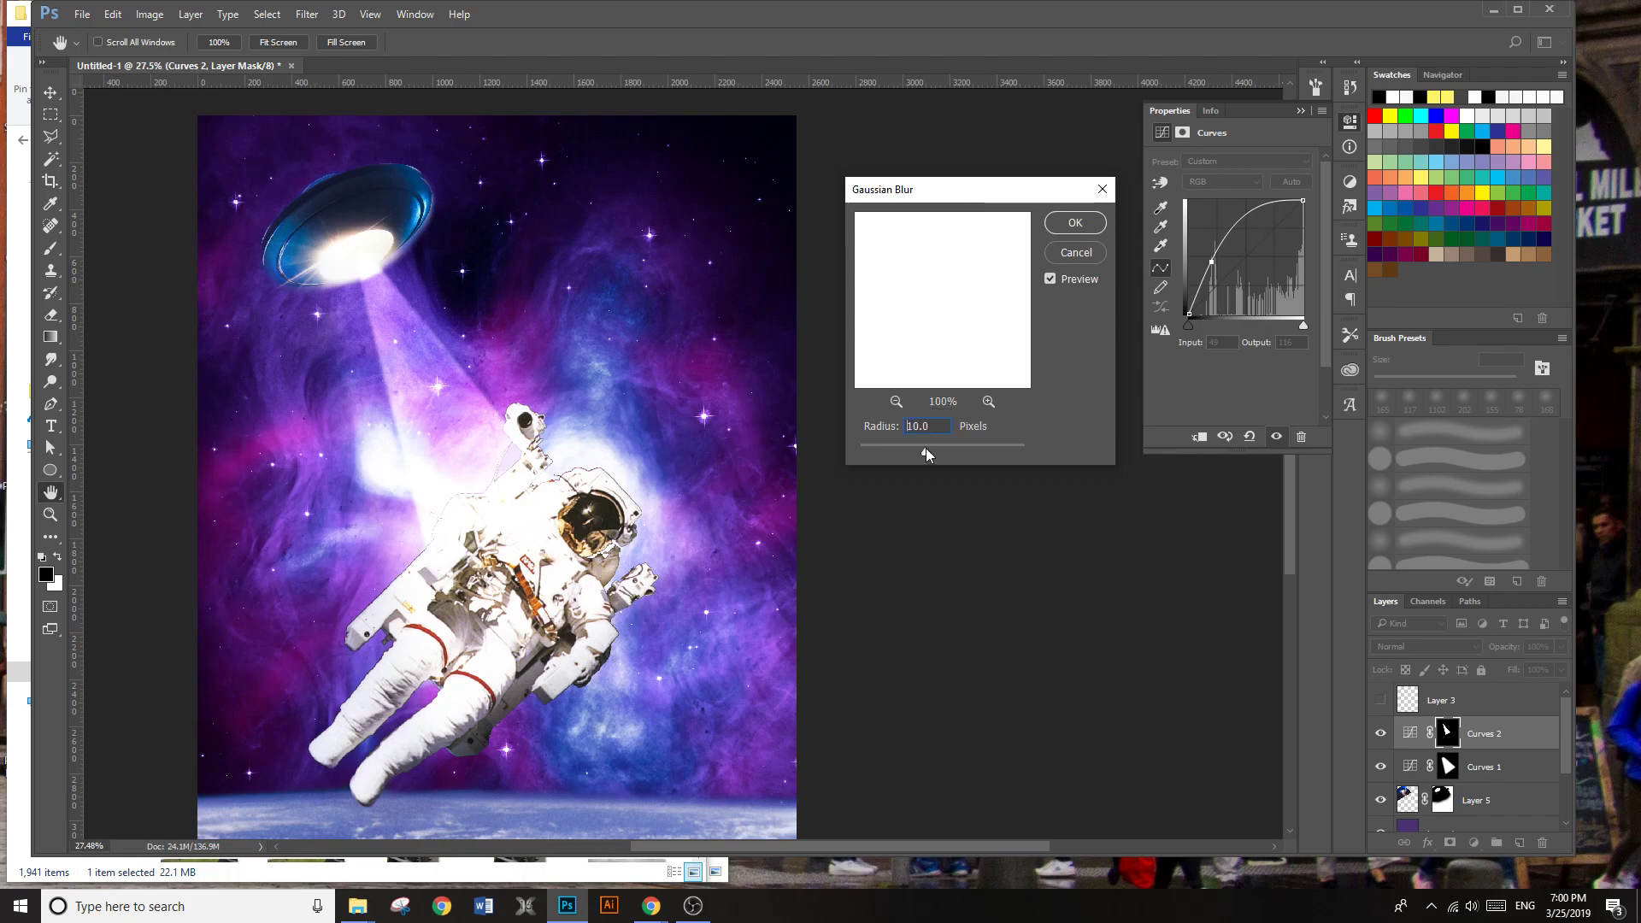
{"action": "left_click", "coordinate": [1083, 224]}
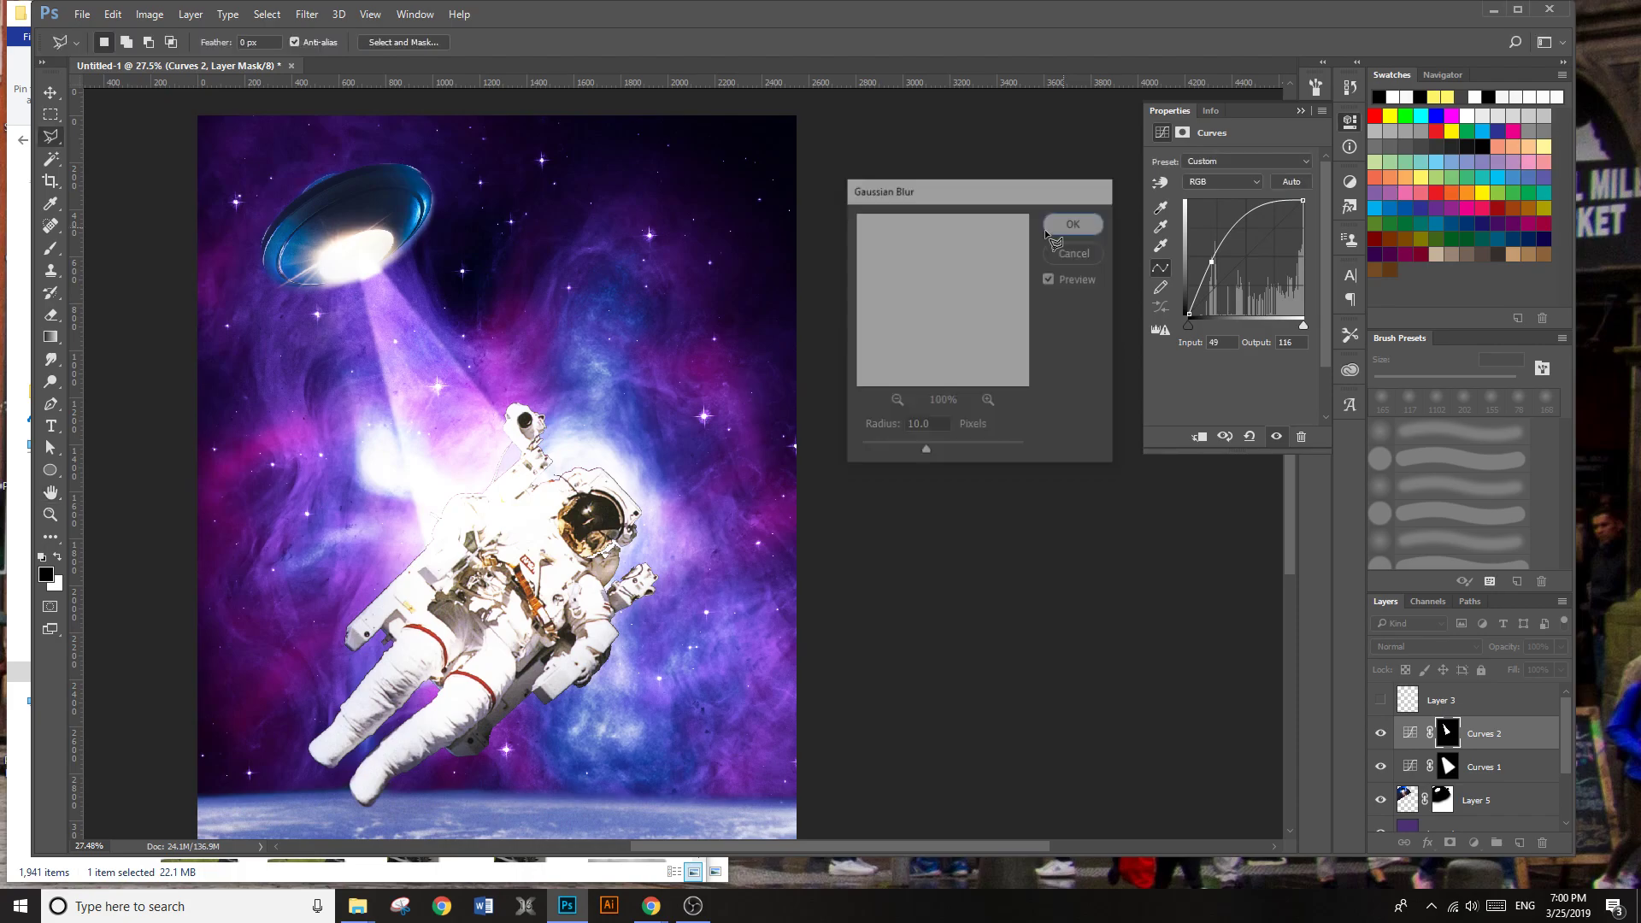
Step: Select a thin strip inside the beam, from the saucer's light to the astronaut's chest, with the Polygonal Lasso
{"action": "left_click", "coordinate": [455, 466]}
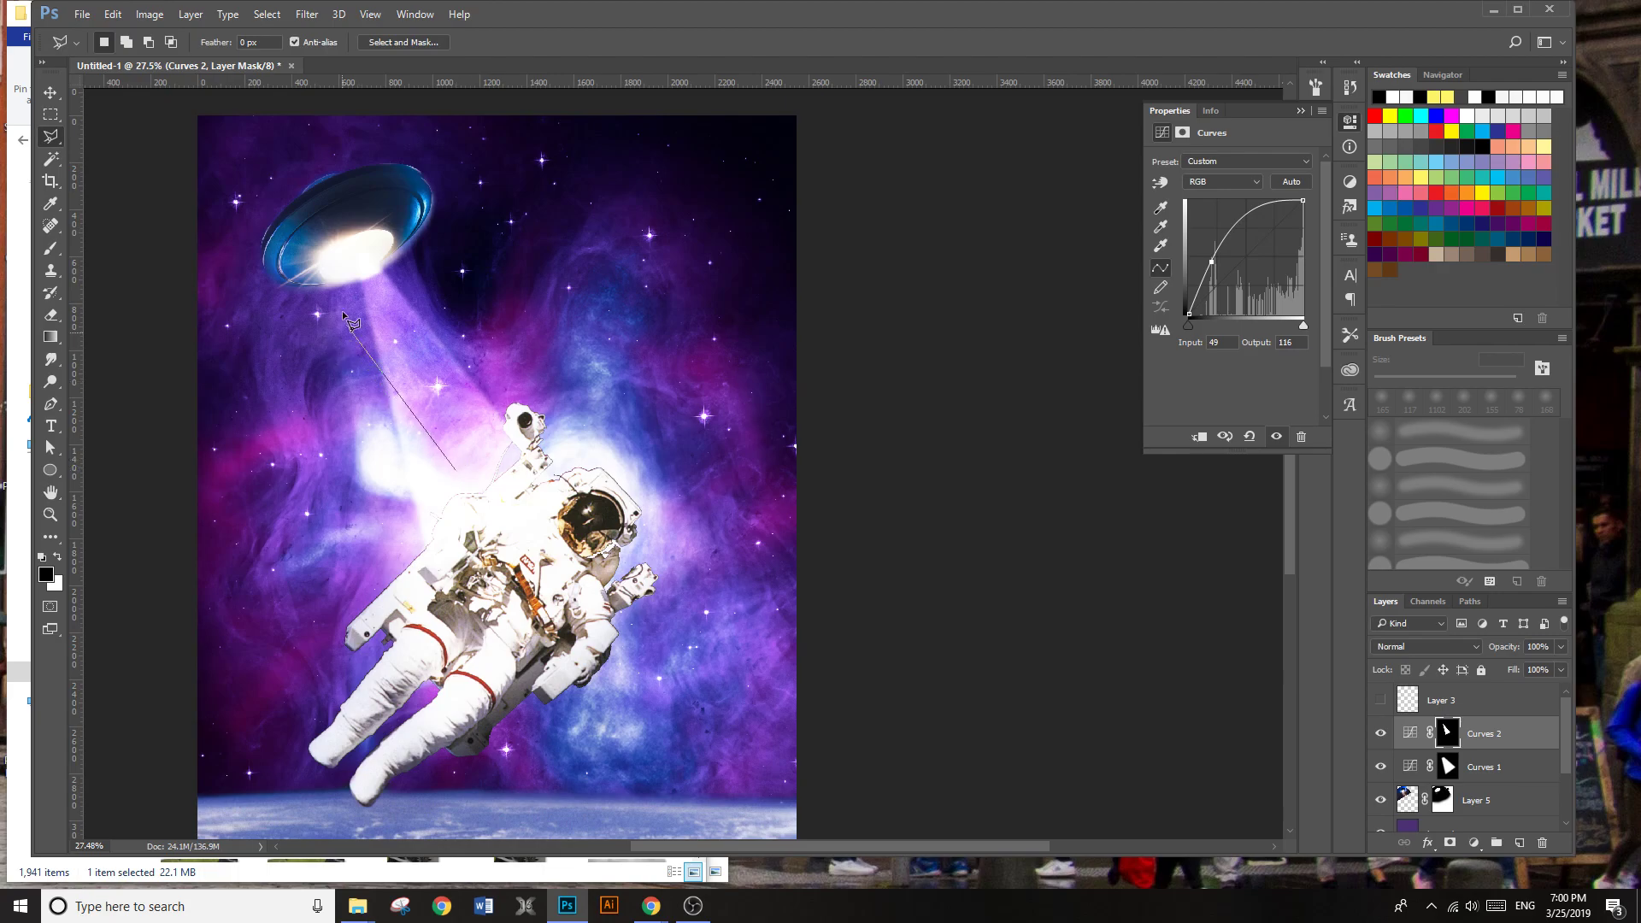
{"action": "left_click", "coordinate": [364, 259]}
{"action": "left_click", "coordinate": [500, 566]}
{"action": "left_click", "coordinate": [458, 470]}
Step: Brighten the thin strip with a third Curves adjustment layer, raising input 101 to output 159
{"action": "left_click", "coordinate": [1474, 842]}
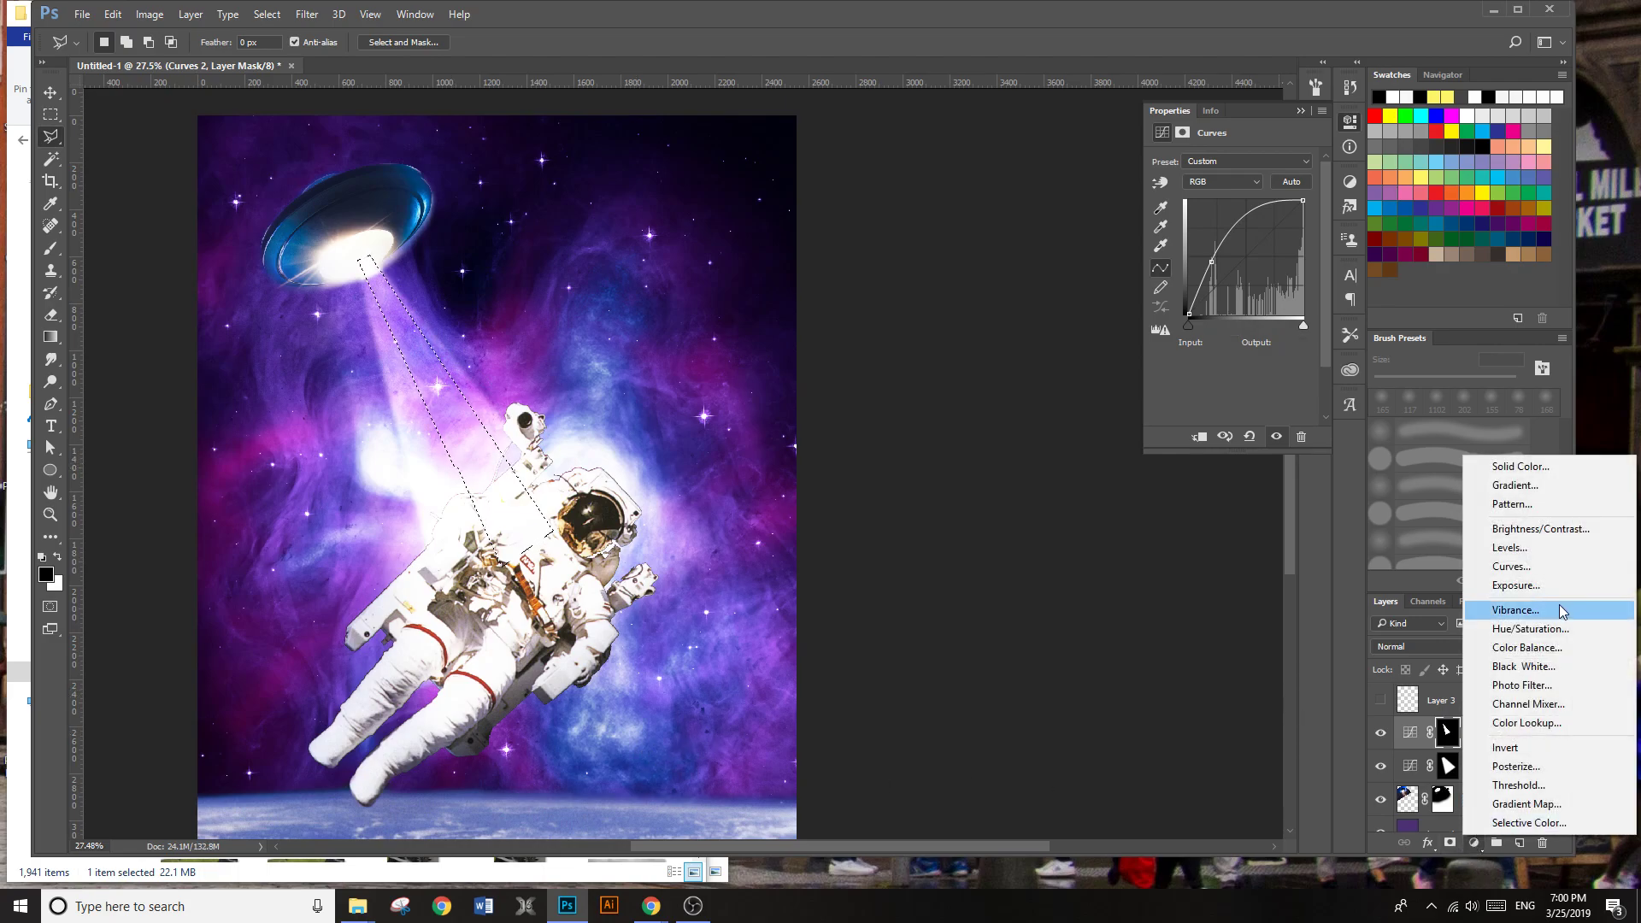
{"action": "left_click", "coordinate": [1524, 571]}
{"action": "left_click_drag", "start_coordinate": [1243, 270], "coordinate": [1234, 244]}
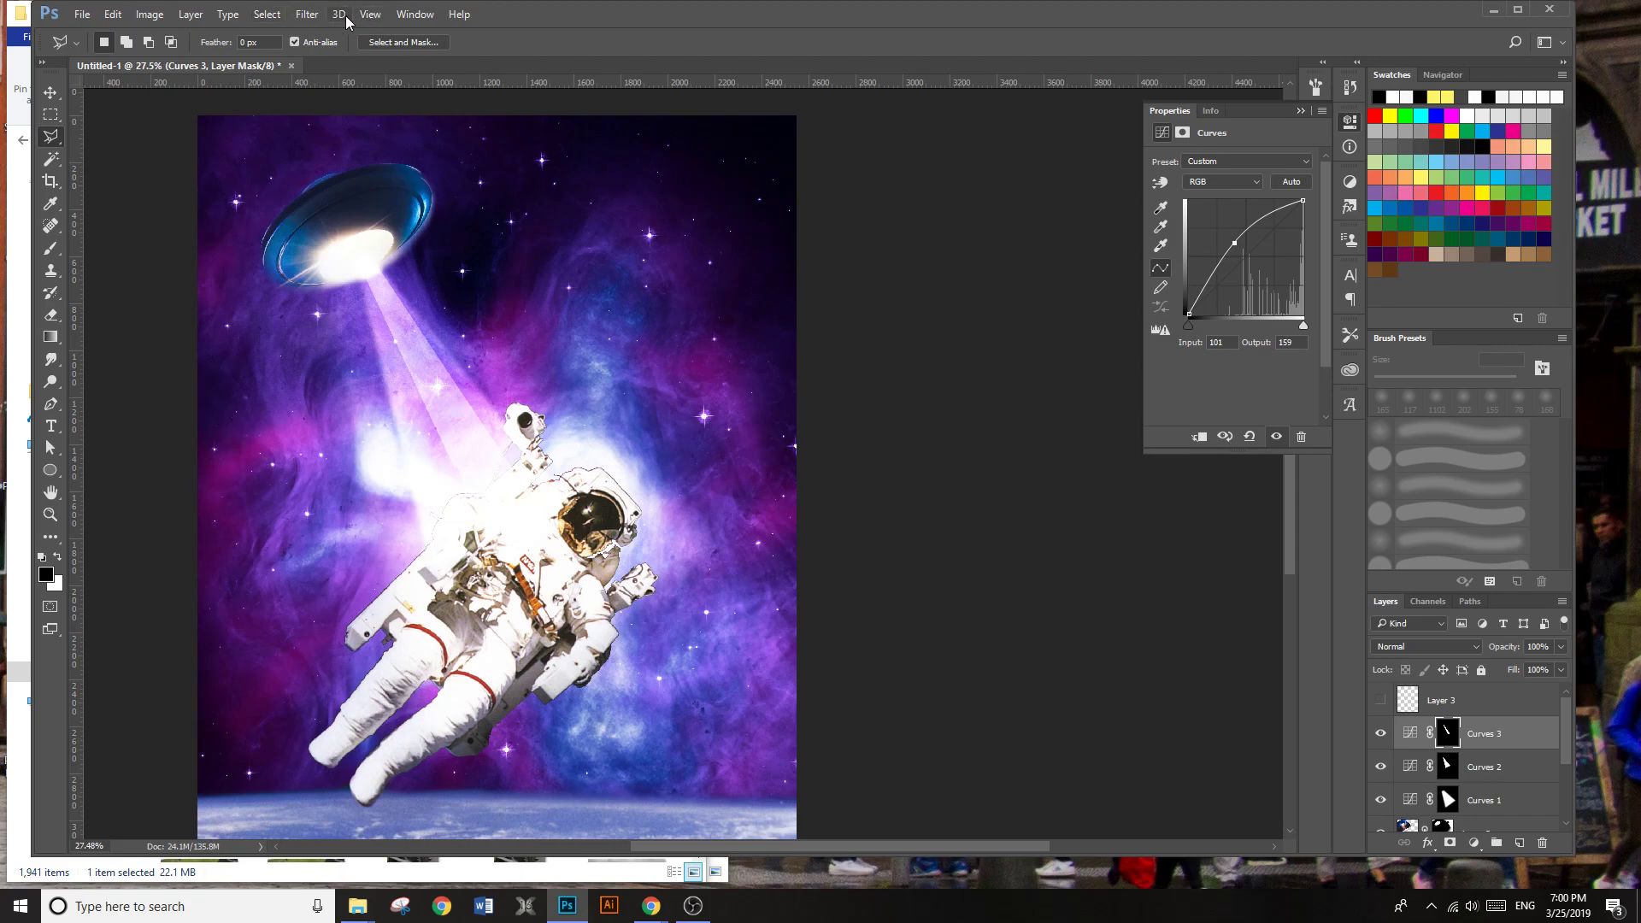
Step: Soften the third Curves layer's mask with a Gaussian Blur of radius 13.9 pixels
{"action": "left_click", "coordinate": [306, 14]}
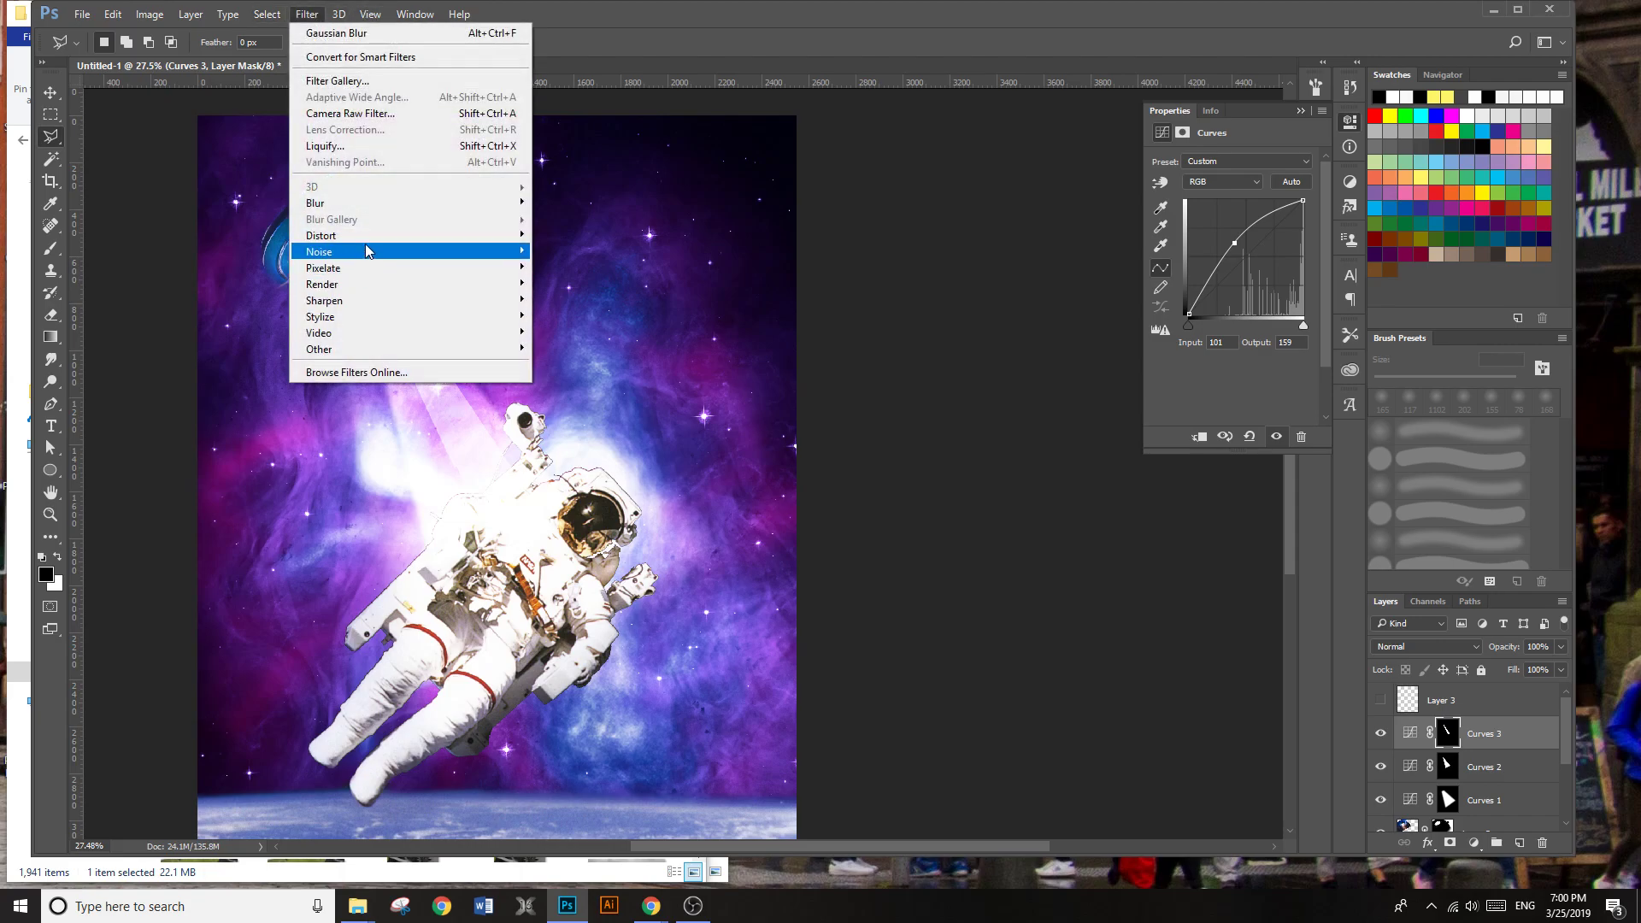
{"action": "mouse_move", "coordinate": [393, 203]}
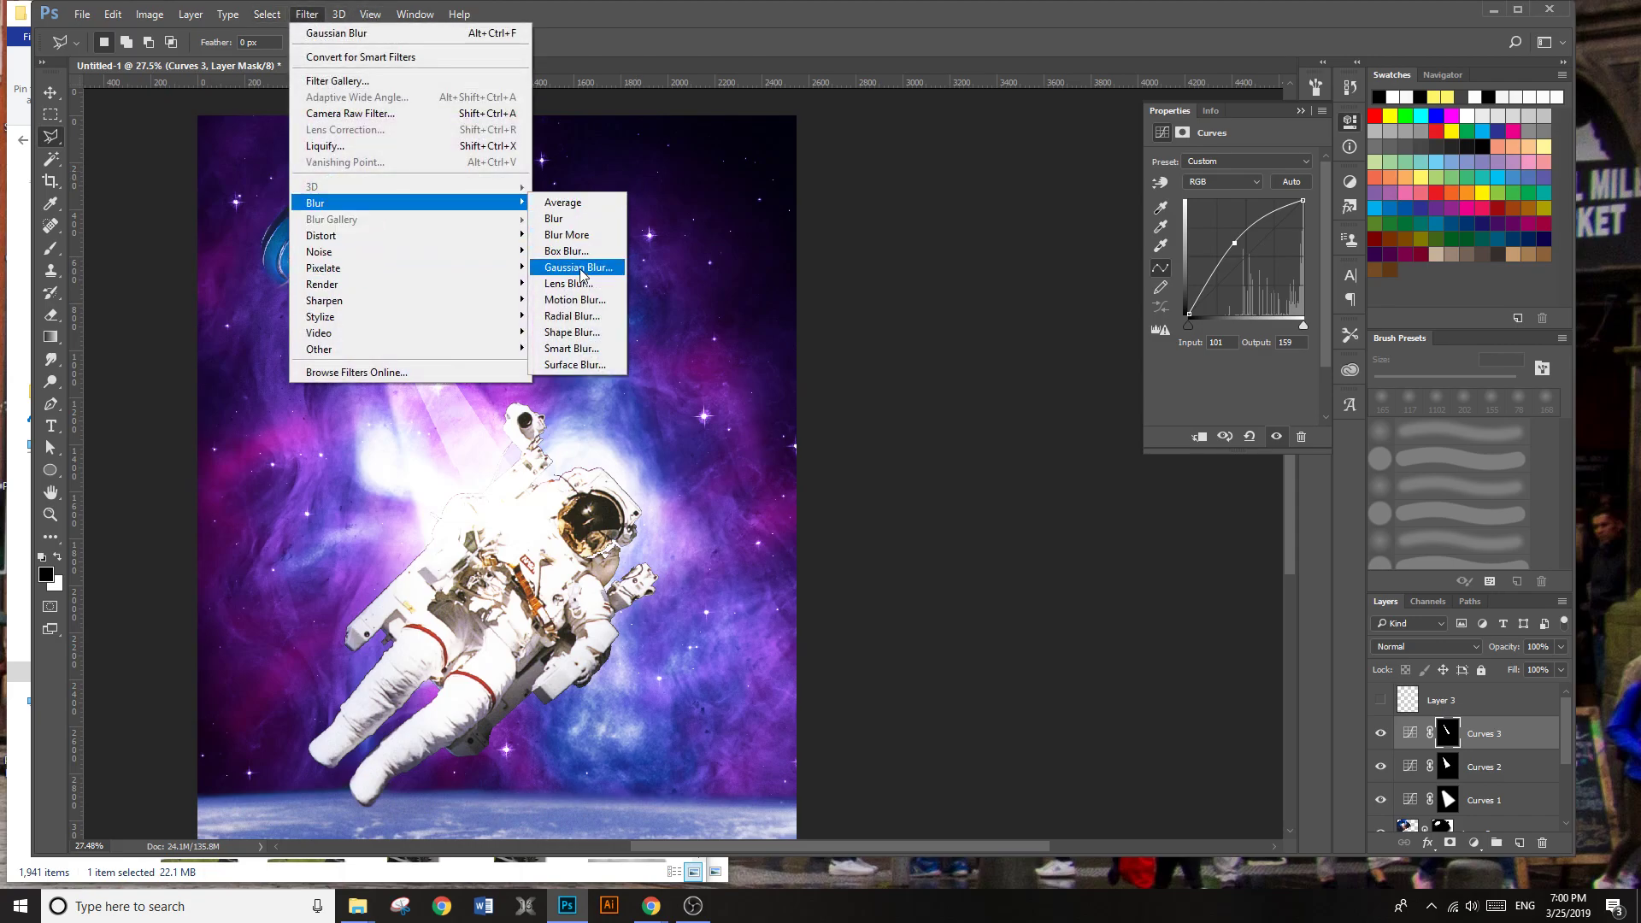
{"action": "left_click", "coordinate": [581, 274]}
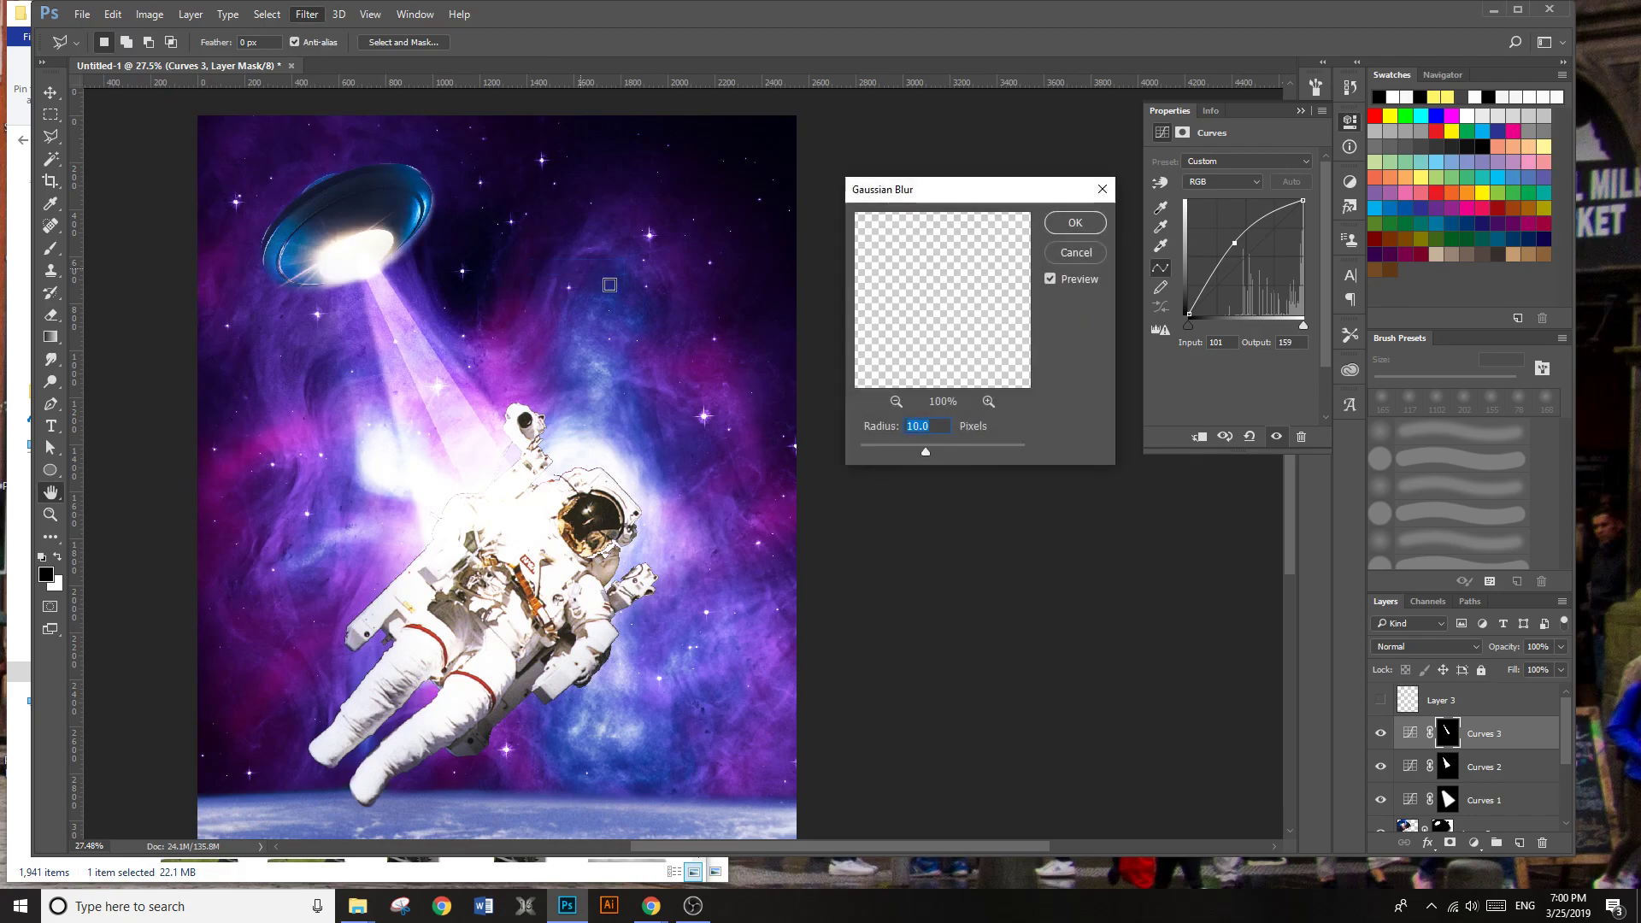
{"action": "left_click", "coordinate": [901, 447]}
{"action": "left_click_drag", "start_coordinate": [904, 444], "coordinate": [937, 446]}
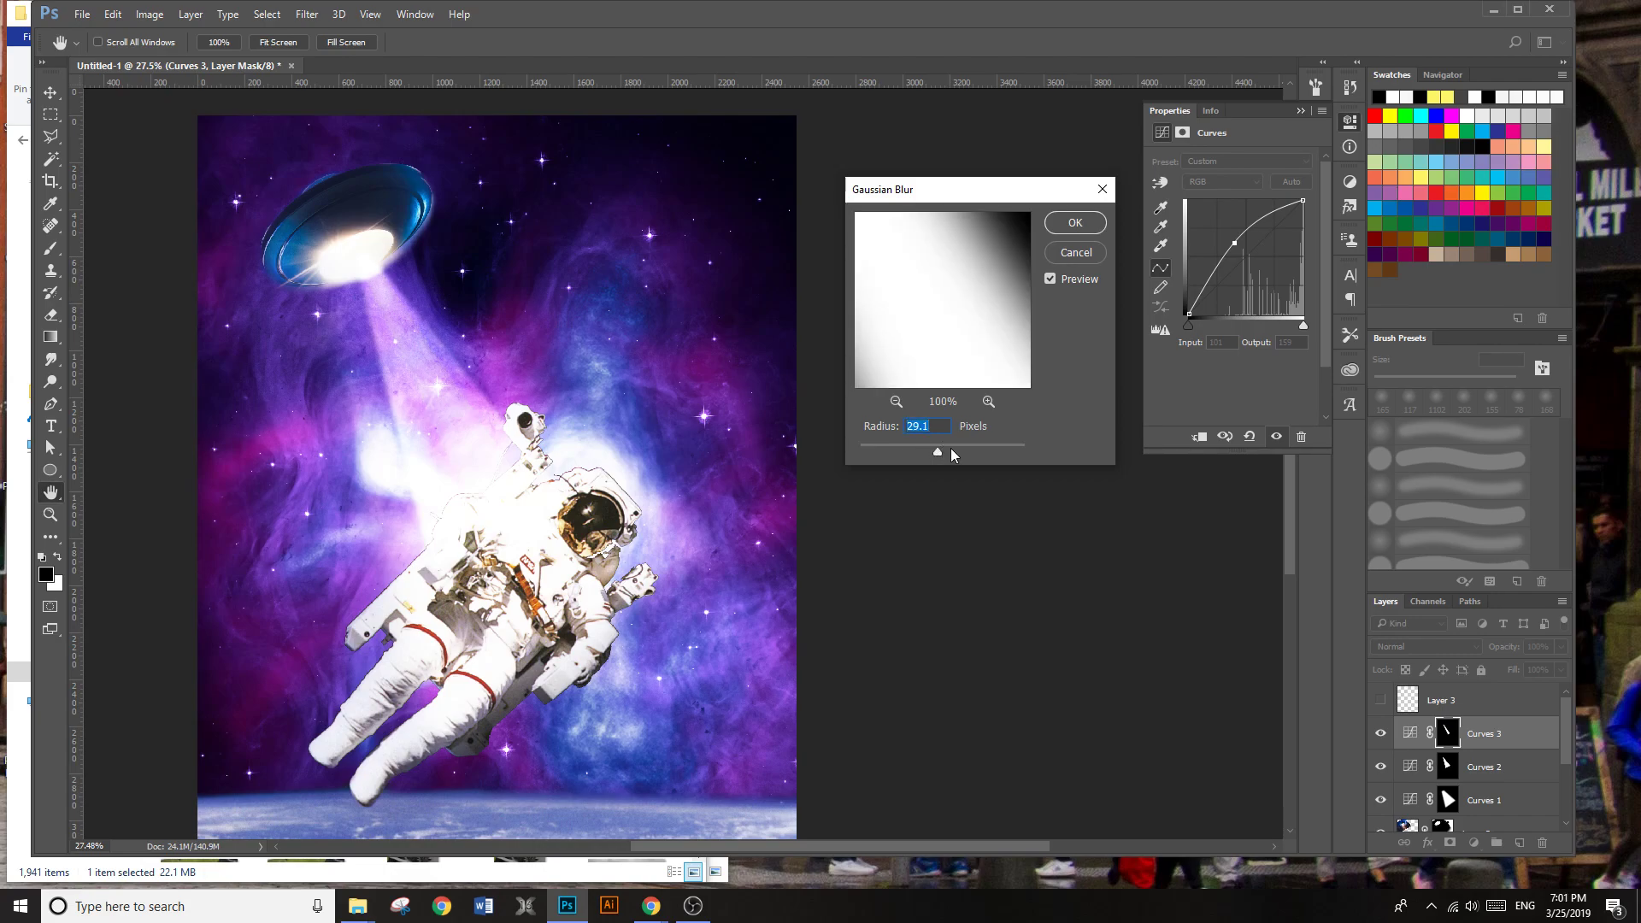
{"action": "left_click", "coordinate": [929, 444]}
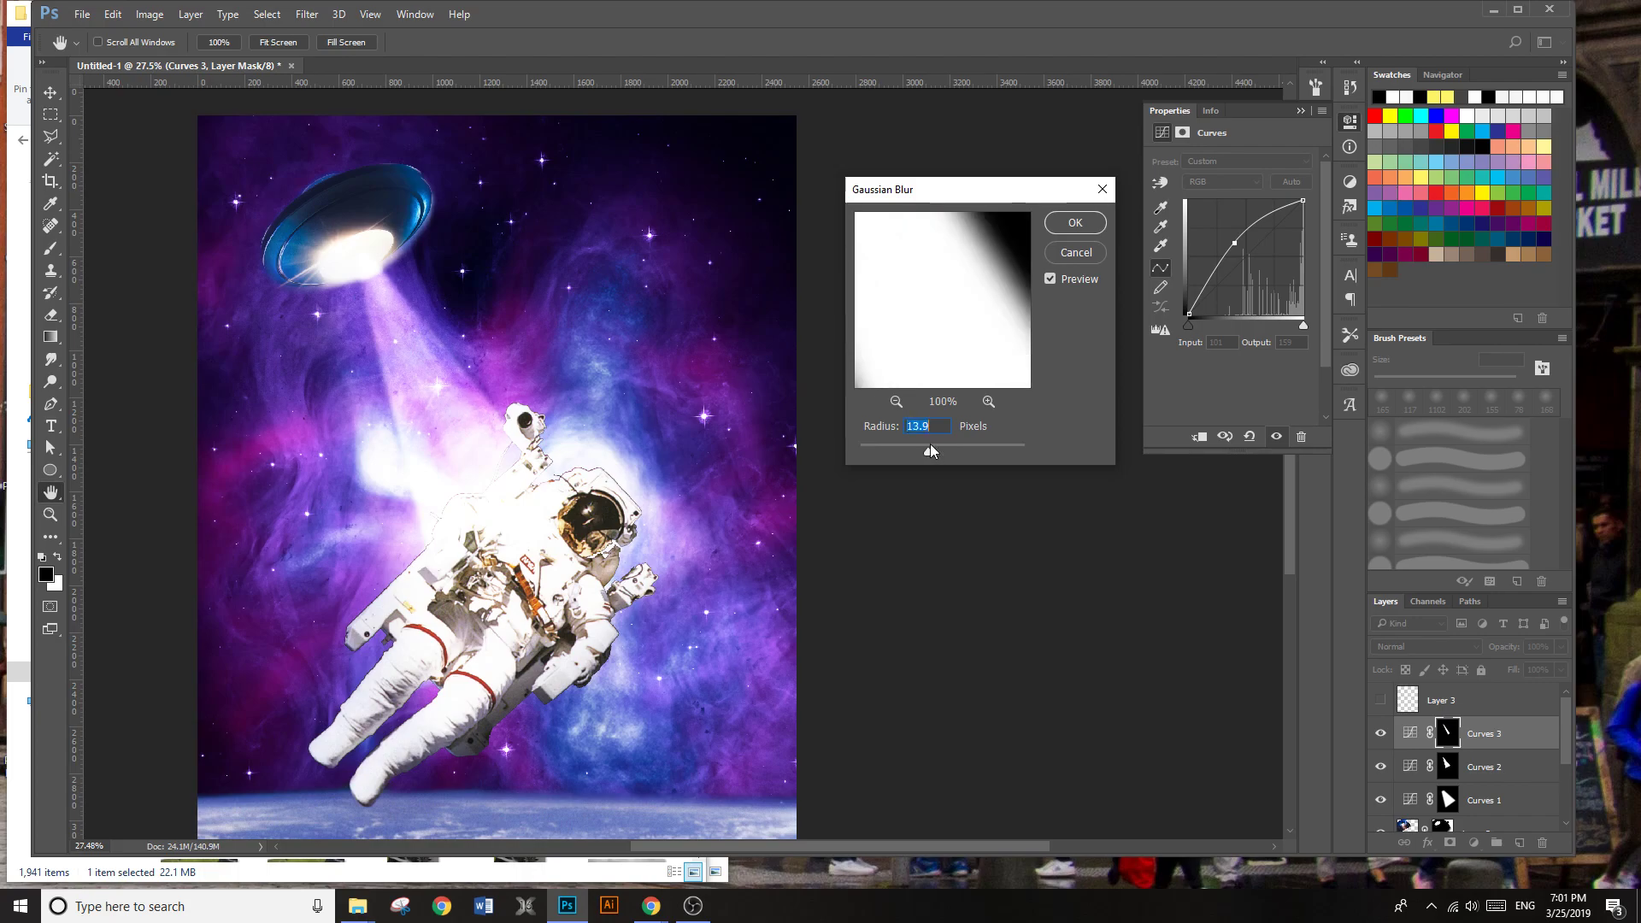
{"action": "left_click", "coordinate": [1075, 224]}
Step: Reposition the thinnest light beam with the Move tool, aligning it between the saucer's light and the astronaut
{"action": "key", "text": "l"}
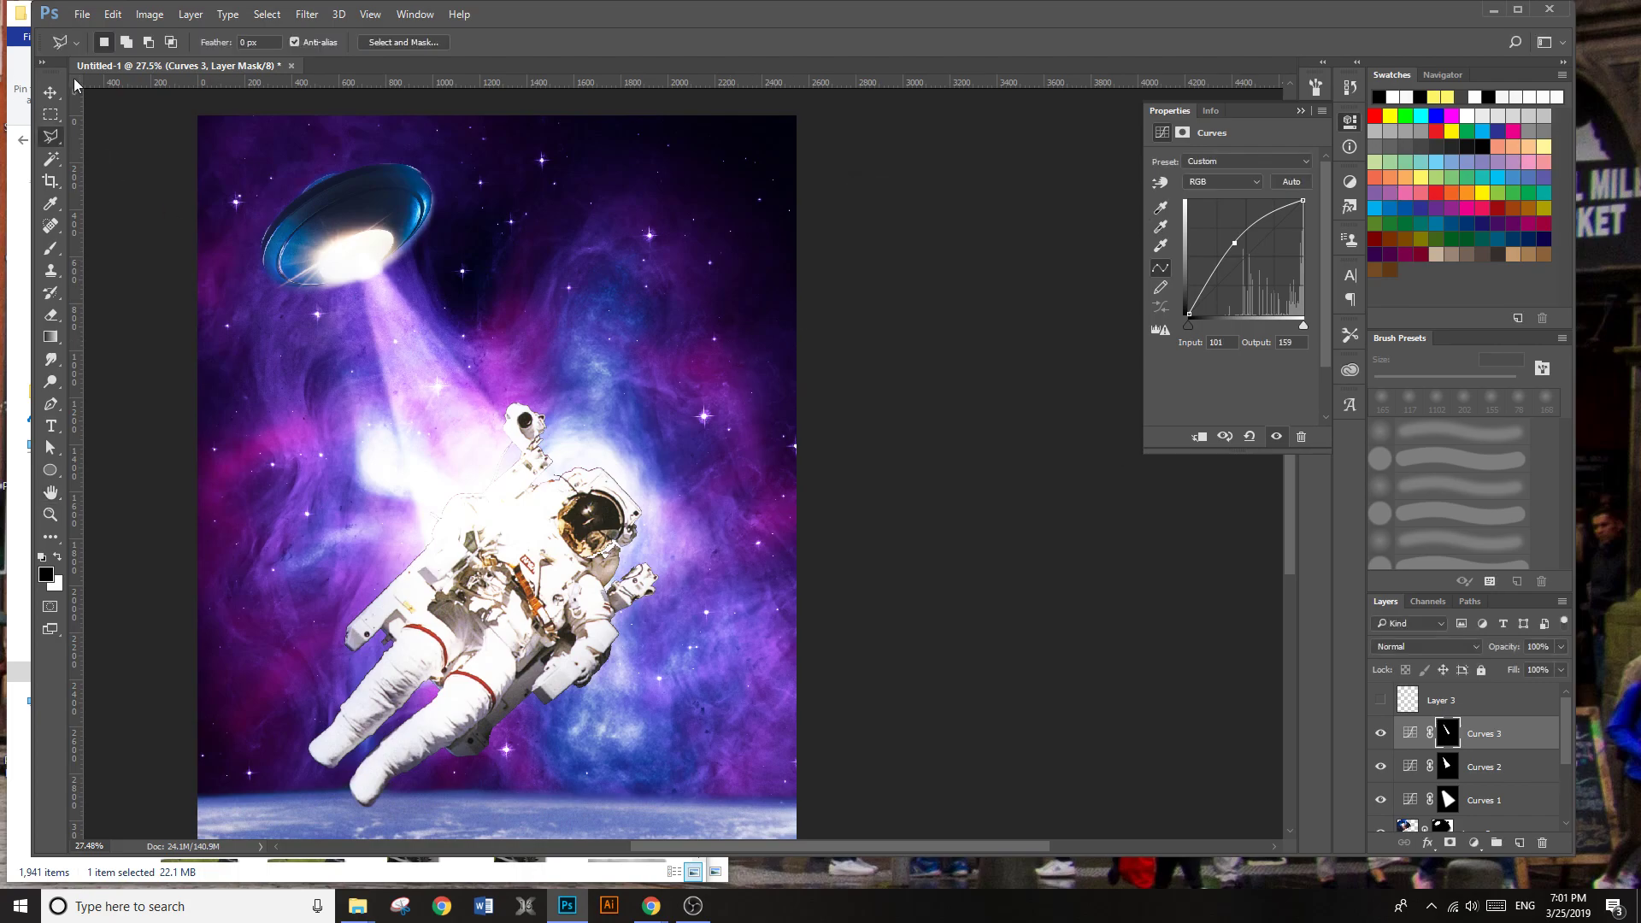
{"action": "left_click", "coordinate": [51, 91]}
{"action": "left_click_drag", "start_coordinate": [410, 324], "coordinate": [620, 637]}
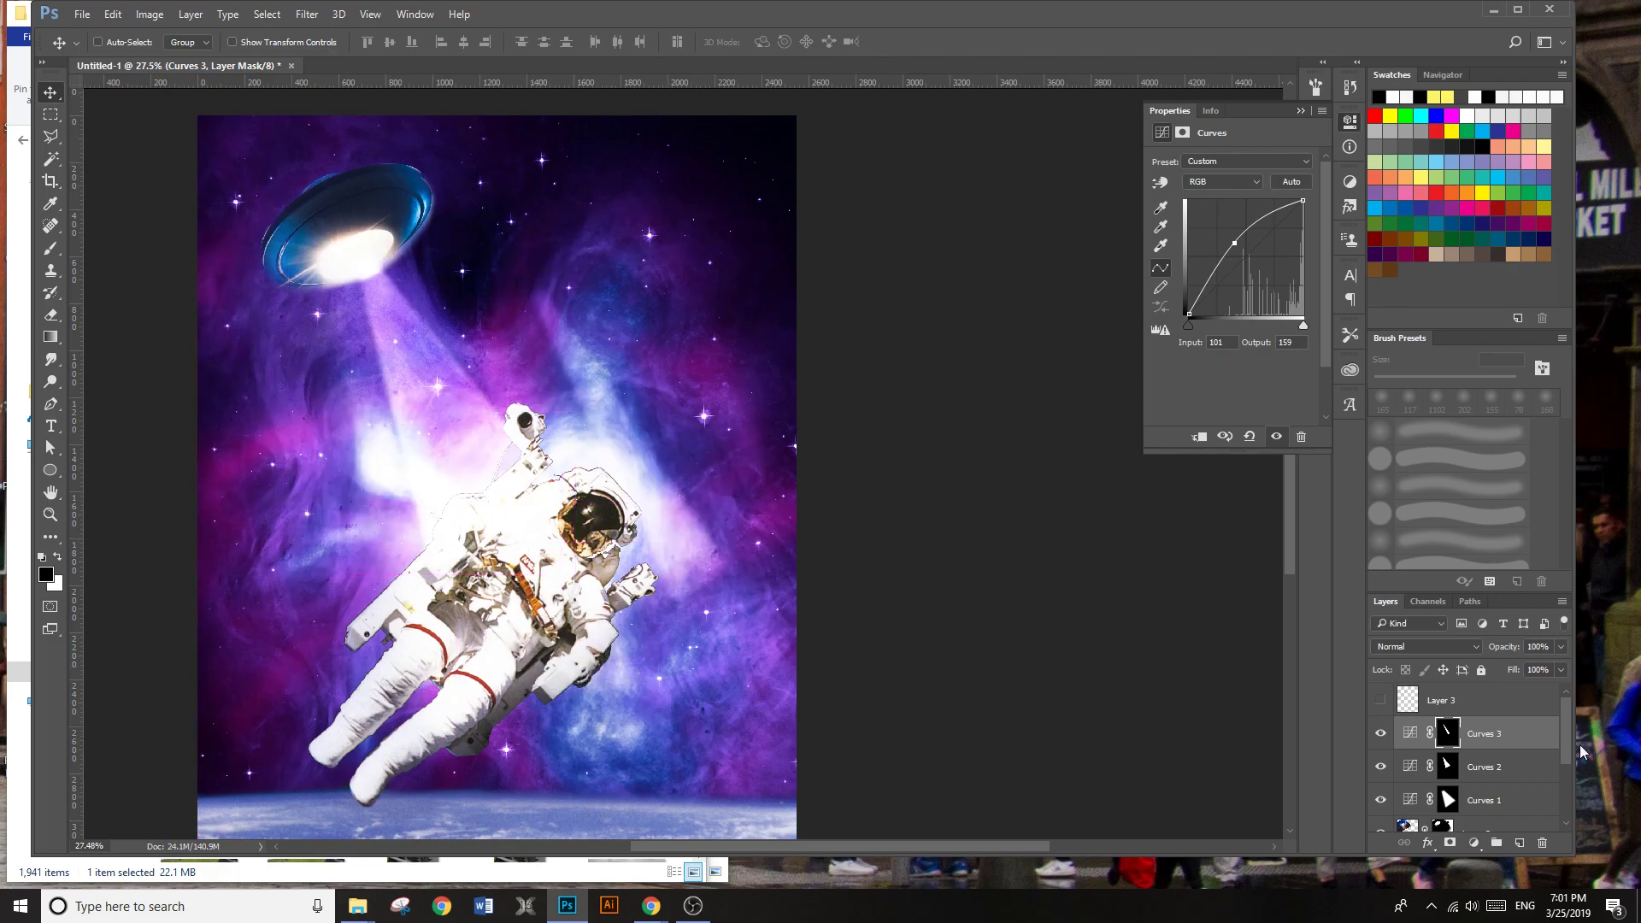
{"action": "mouse_move", "coordinate": [919, 594]}
{"action": "left_mouse_down"}
{"action": "mouse_move", "coordinate": [898, 570]}
{"action": "mouse_move", "coordinate": [803, 552]}
{"action": "mouse_move", "coordinate": [596, 634]}
{"action": "mouse_move", "coordinate": [648, 642]}
{"action": "left_mouse_up"}
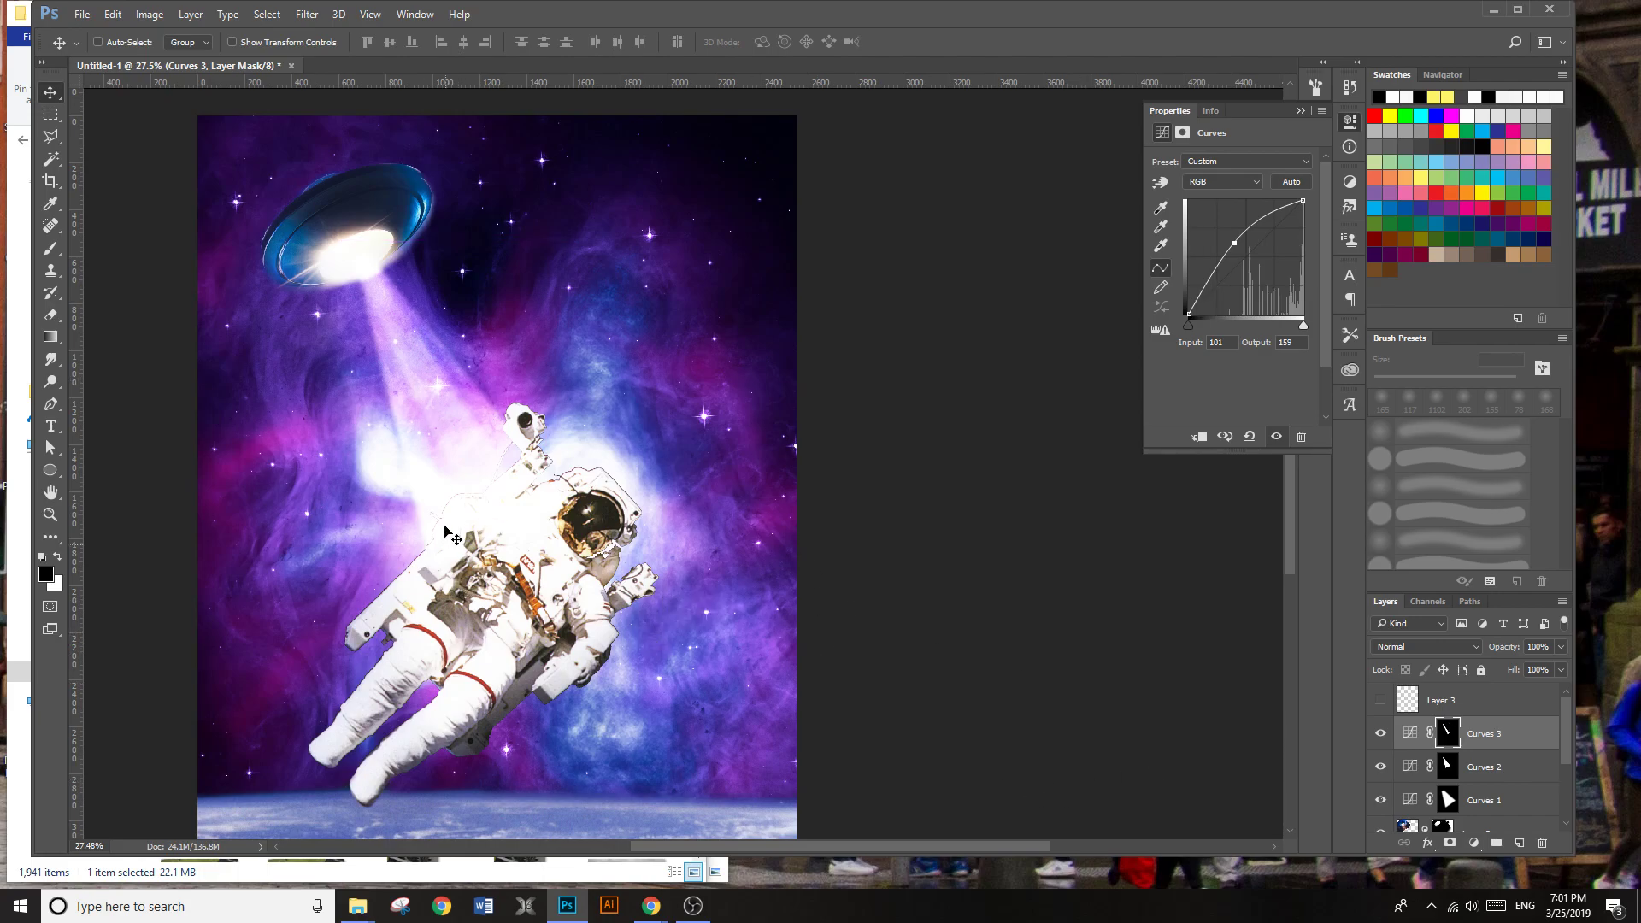
{"action": "scroll", "coordinate": [398, 477], "scroll_direction": "up", "scroll_amount": 4}
{"action": "scroll", "coordinate": [503, 453], "scroll_direction": "down", "scroll_amount": 4}
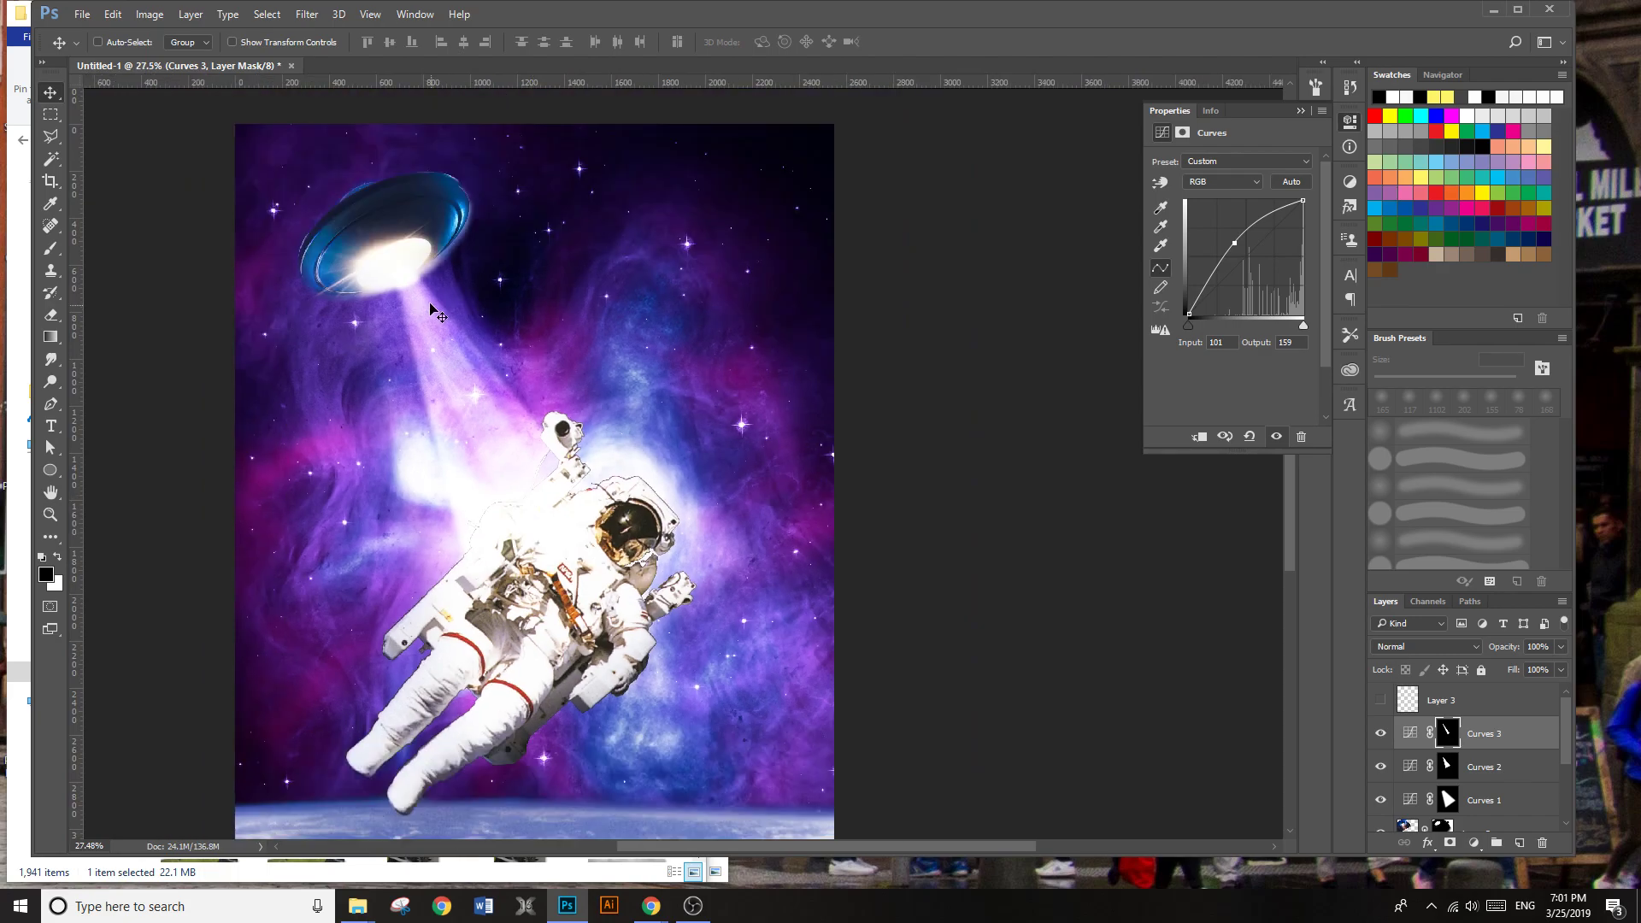
{"action": "scroll", "coordinate": [555, 656], "scroll_direction": "down", "scroll_amount": 2}
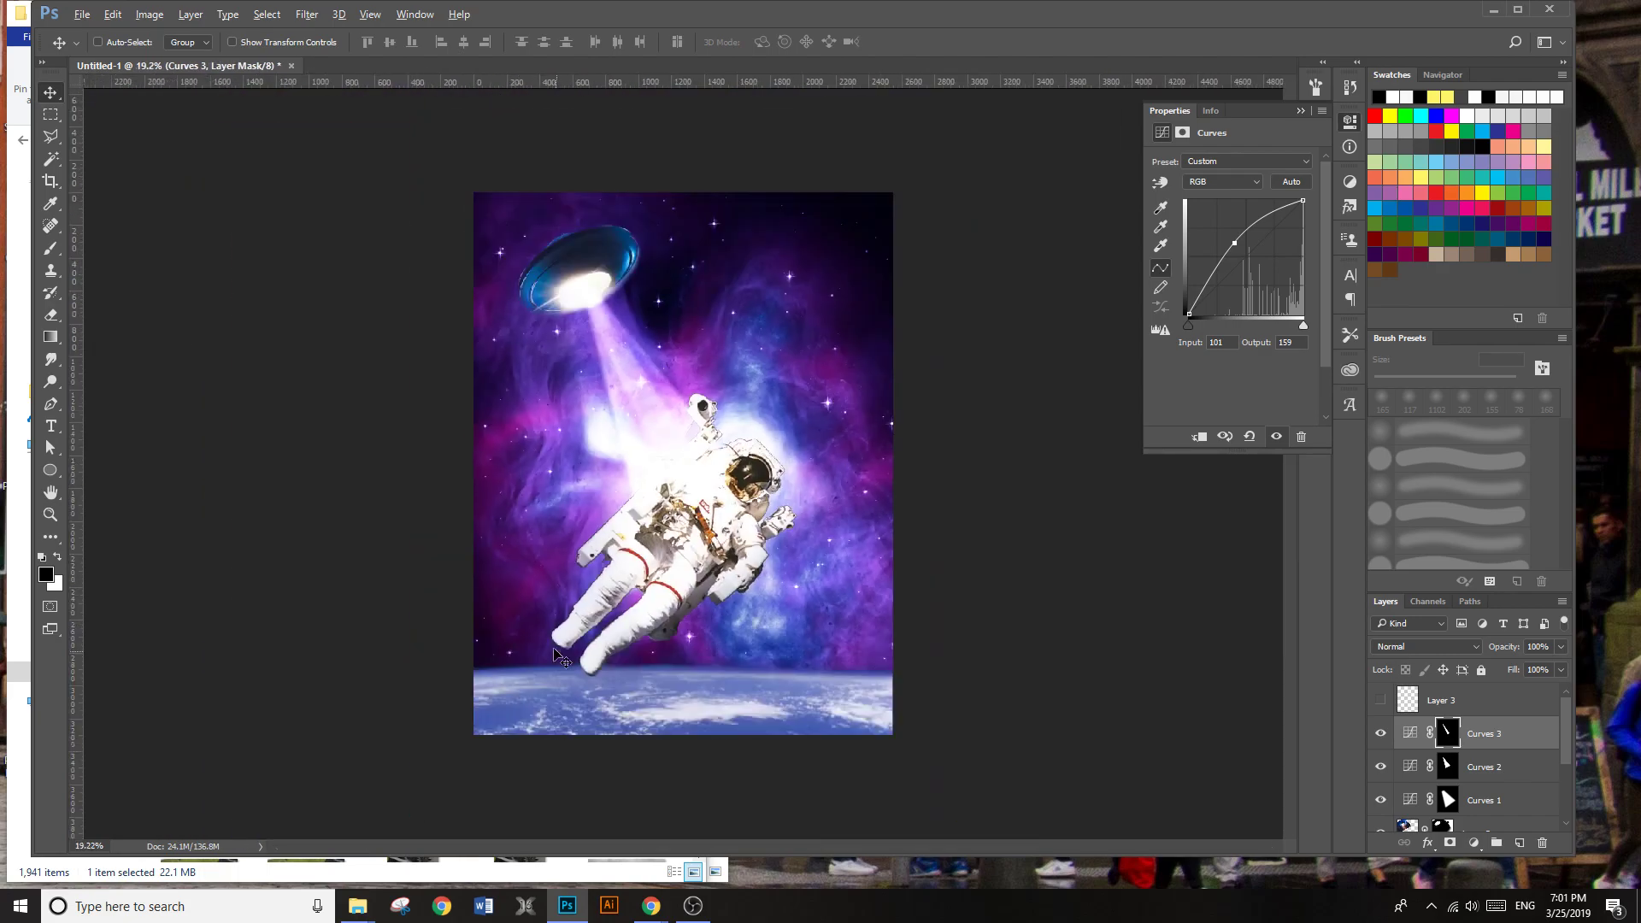
{"action": "scroll", "coordinate": [767, 634], "scroll_direction": "down", "scroll_amount": 1}
{"action": "scroll", "coordinate": [772, 600], "scroll_direction": "up", "scroll_amount": 2}
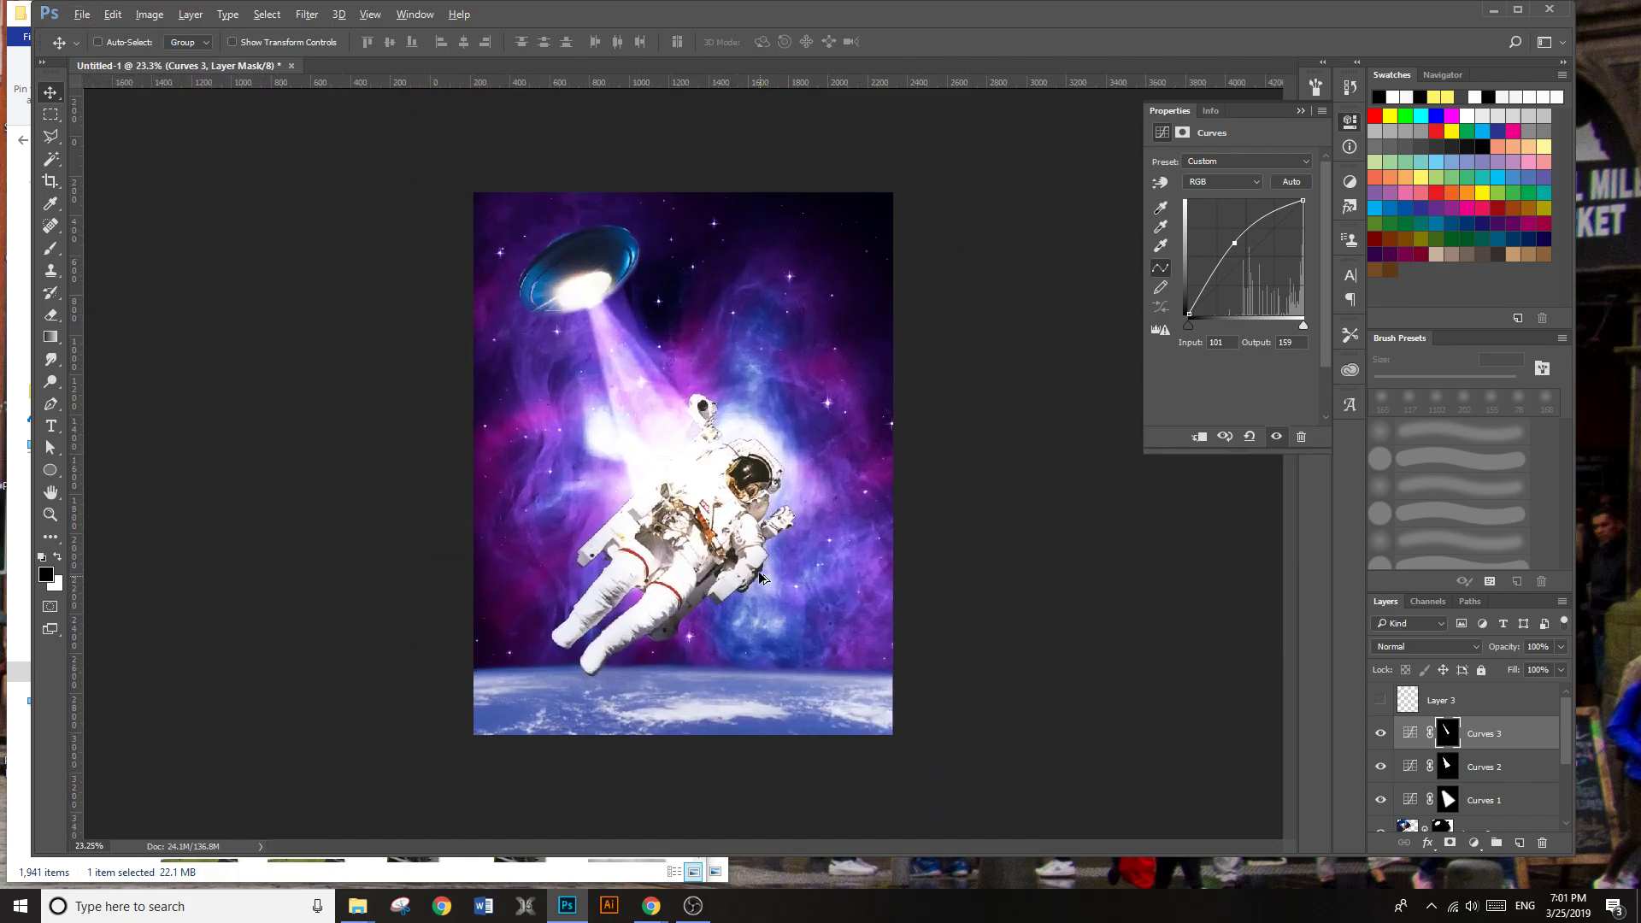
Step: Switch to Chrome and search Google for "stars sky"
{"action": "mouse_move", "coordinate": [651, 906]}
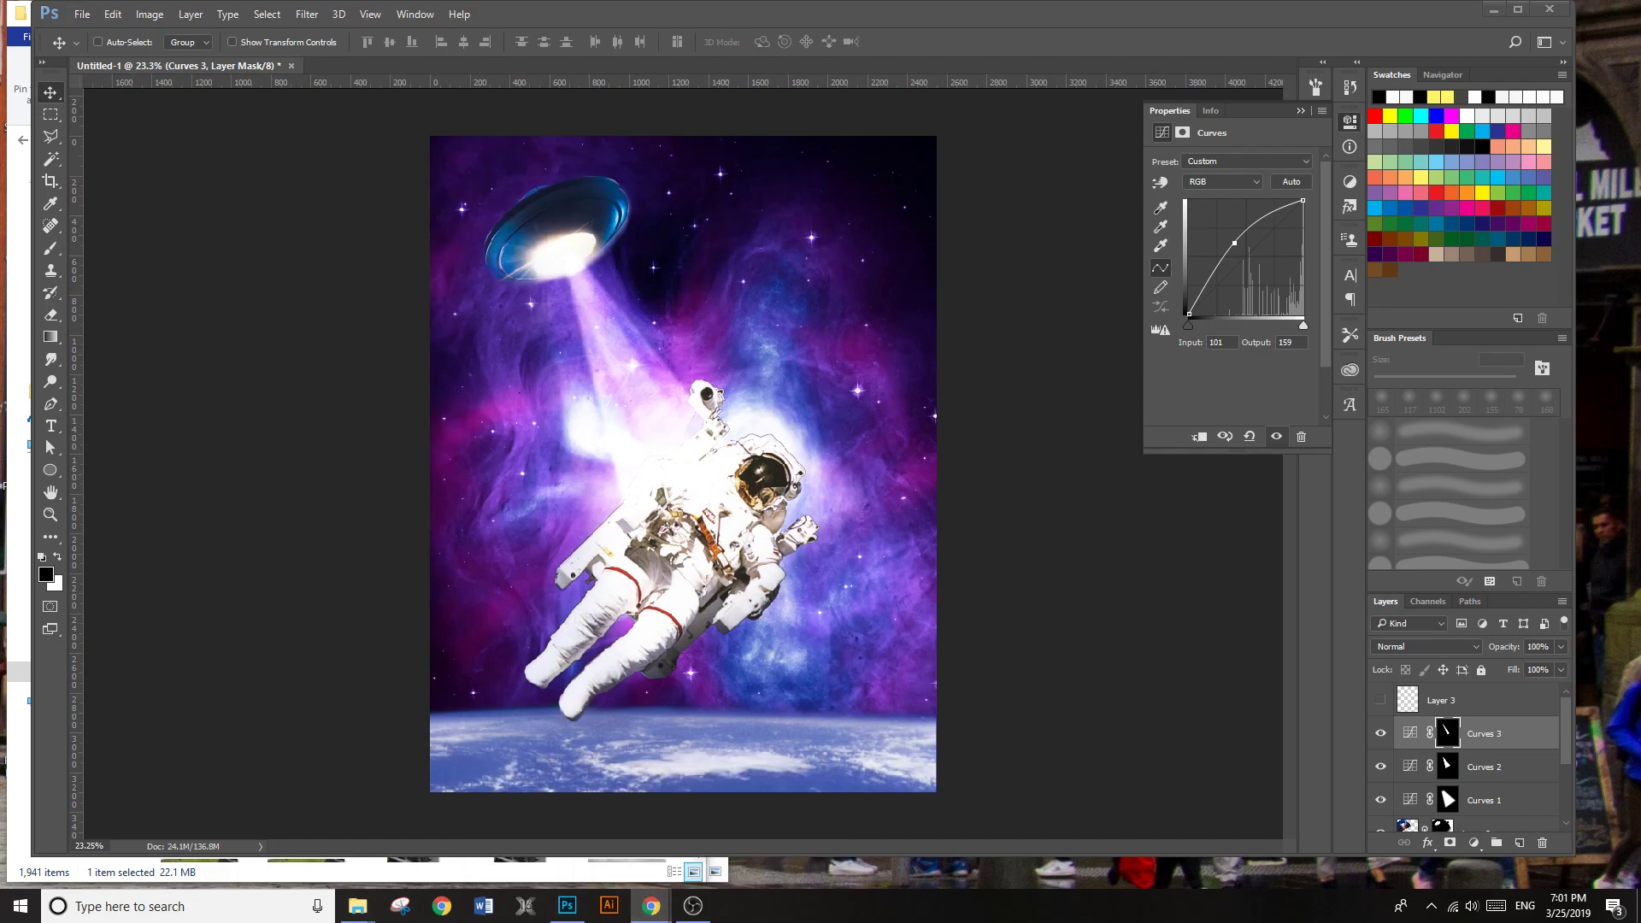
{"action": "left_click_drag", "start_coordinate": [735, 919], "coordinate": [1009, 85]}
{"action": "left_click", "coordinate": [624, 111]}
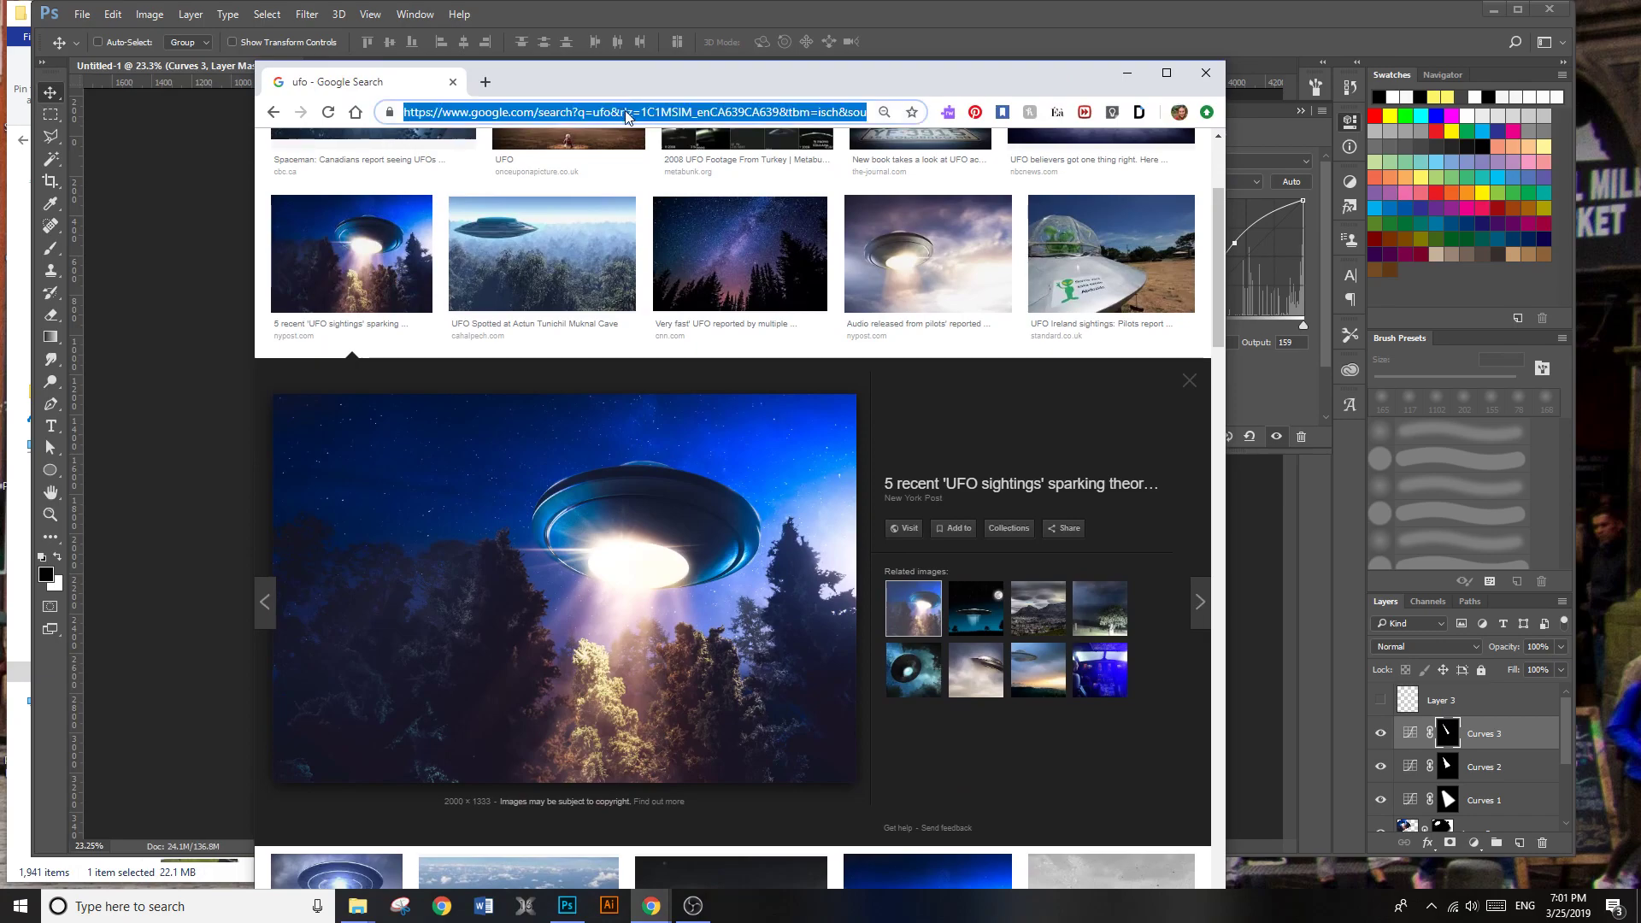
{"action": "type", "text": "stars"}
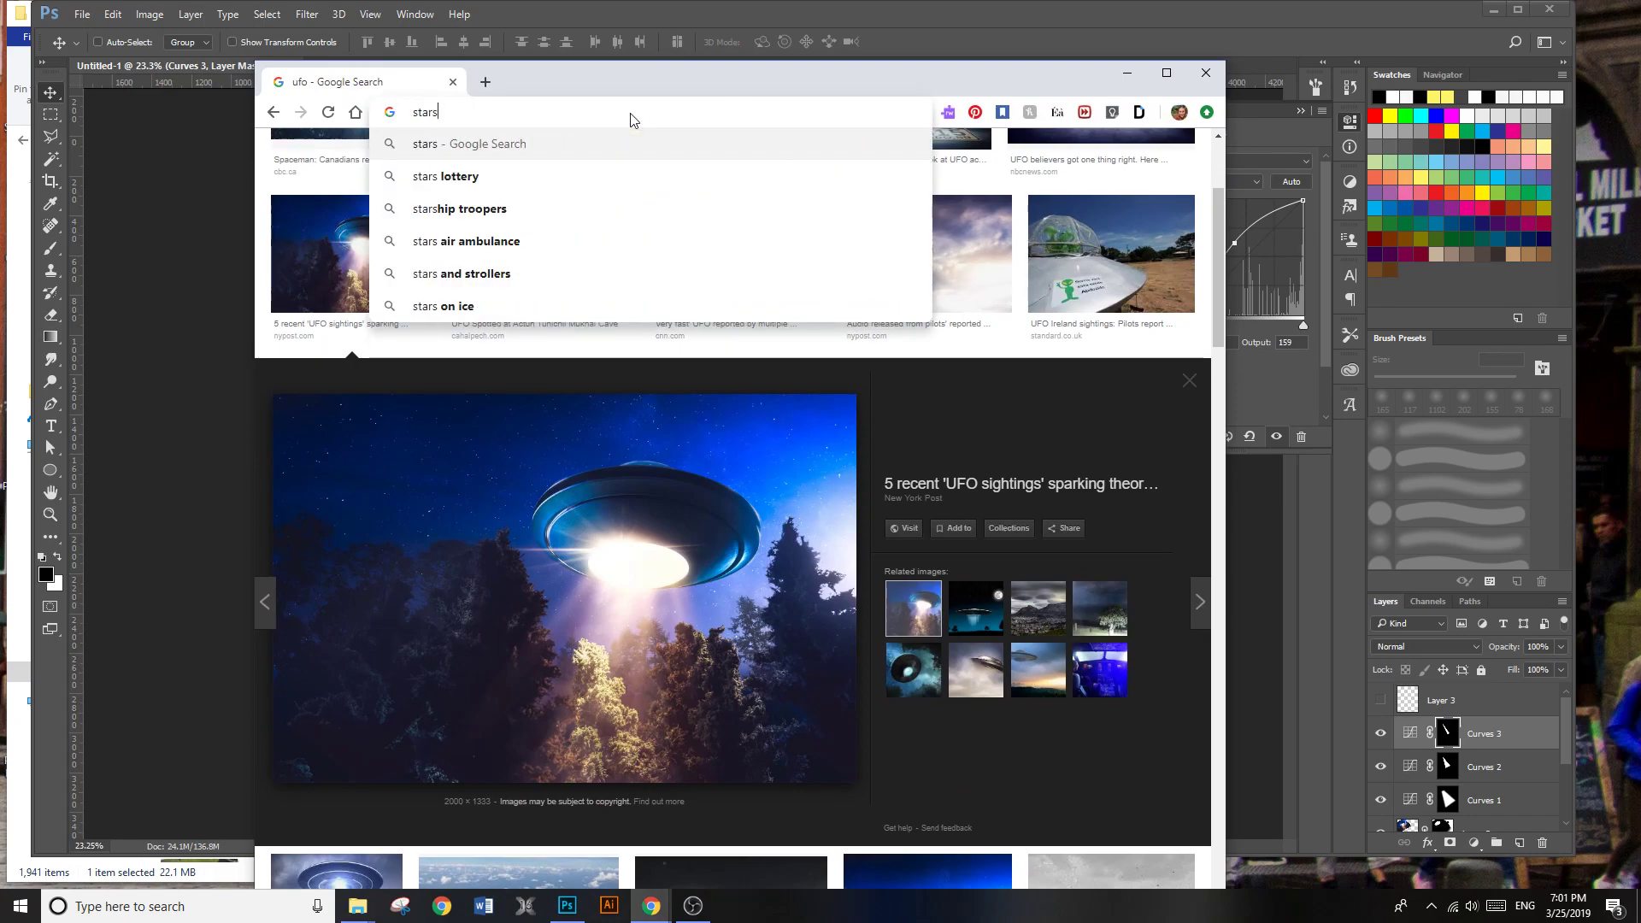
{"action": "type", "text": " sky"}
{"action": "key", "text": "Return"}
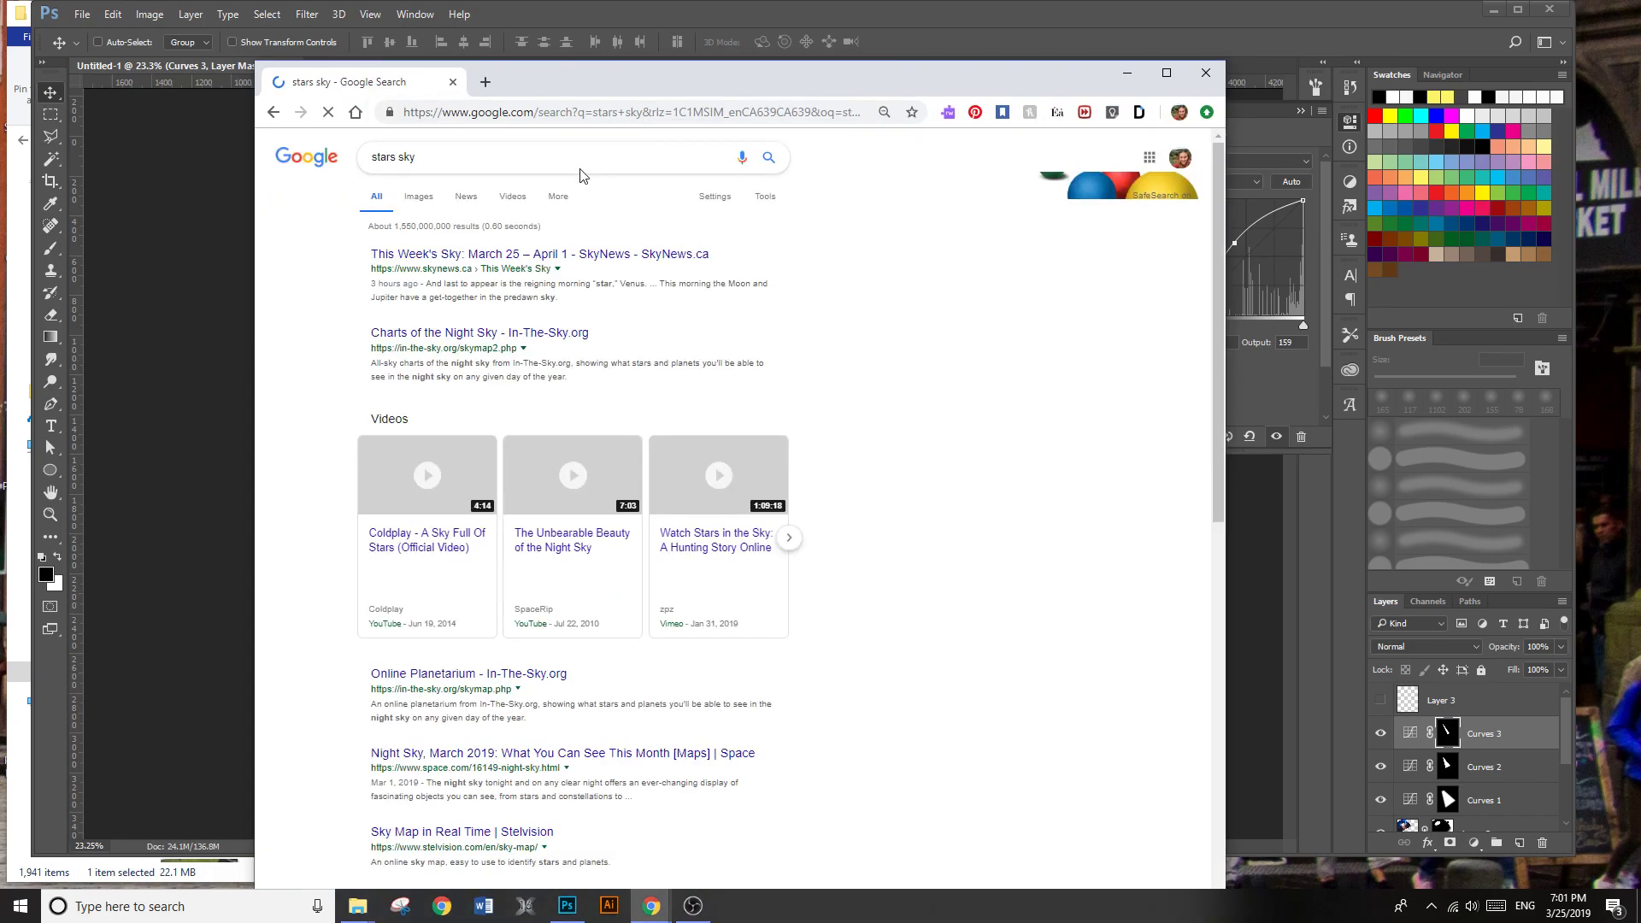
Step: Show the image results for the search and filter them to sizes larger than 2 MP
{"action": "left_click", "coordinate": [633, 141]}
{"action": "left_click", "coordinate": [432, 200]}
{"action": "left_click", "coordinate": [769, 197]}
{"action": "left_click", "coordinate": [688, 221]}
{"action": "left_click", "coordinate": [607, 224]}
{"action": "left_click", "coordinate": [716, 198]}
{"action": "left_click", "coordinate": [706, 199]}
{"action": "left_click", "coordinate": [727, 201]}
{"action": "left_click", "coordinate": [381, 222]}
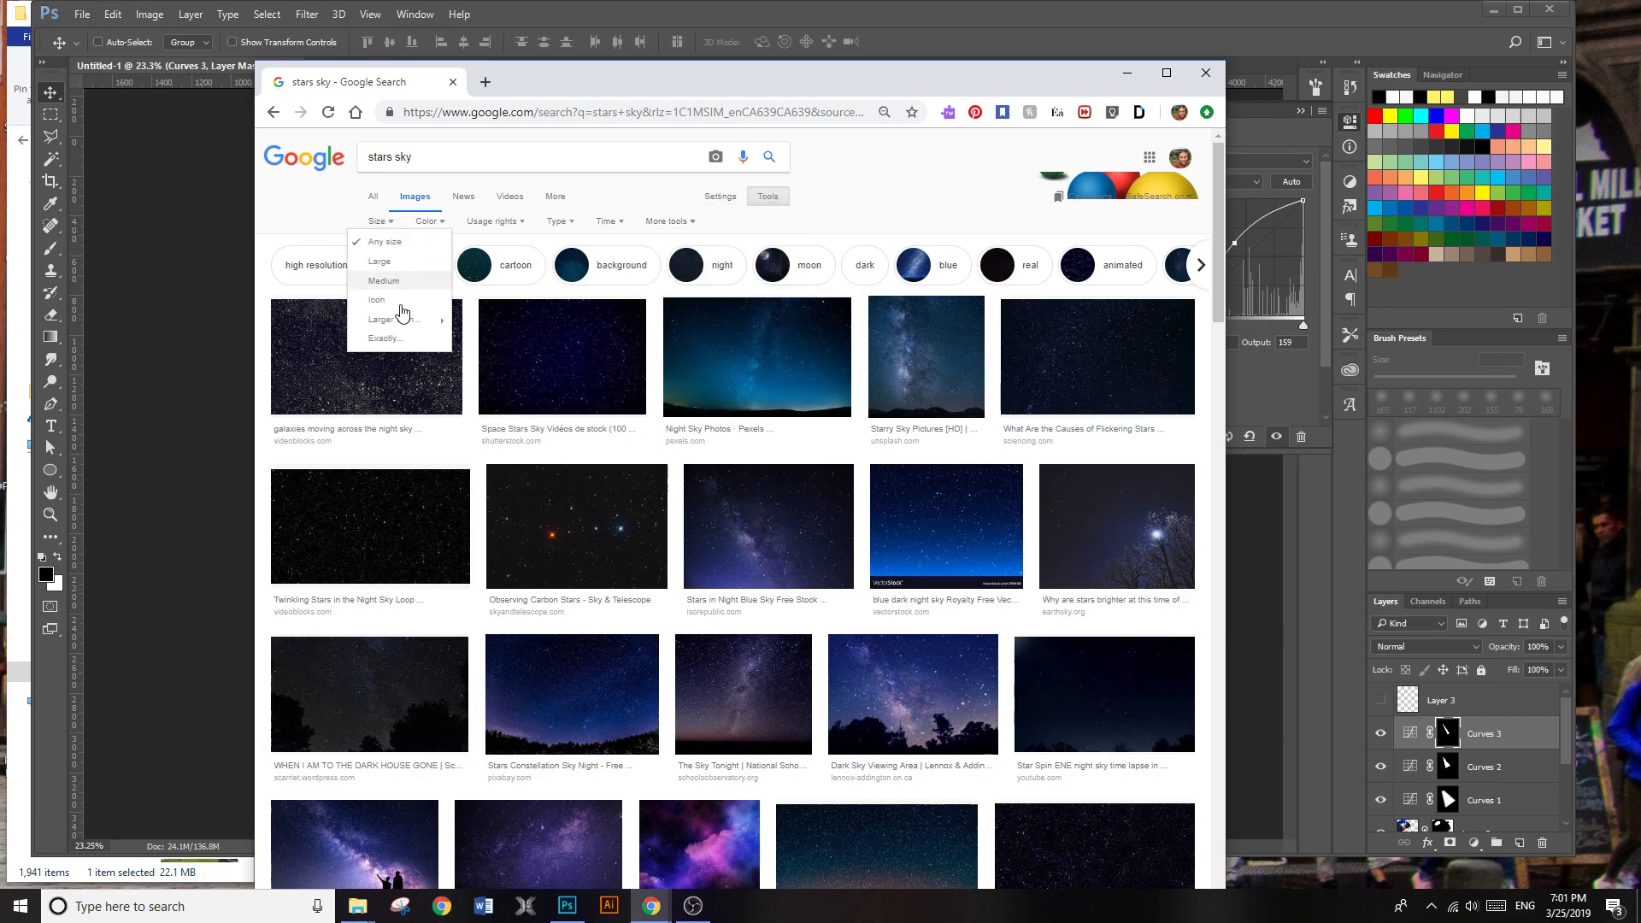
{"action": "mouse_move", "coordinate": [395, 319]}
{"action": "left_click", "coordinate": [502, 349]}
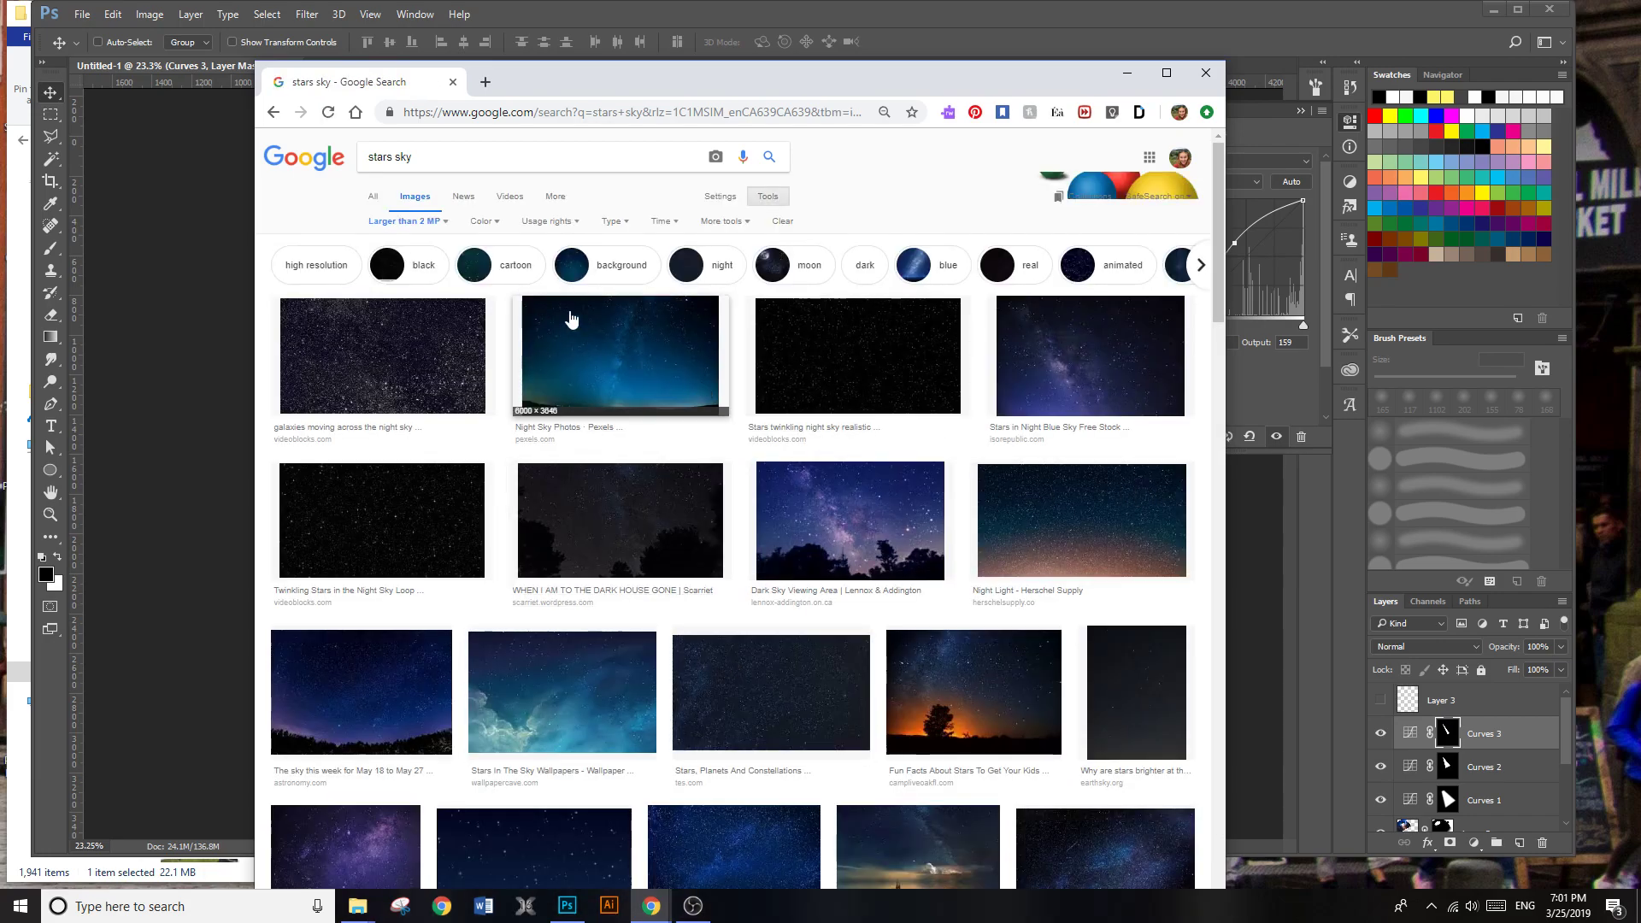
Step: Open the blue Night Sky photo on its Pexels page and copy the enlarged image
{"action": "left_click", "coordinate": [615, 348]}
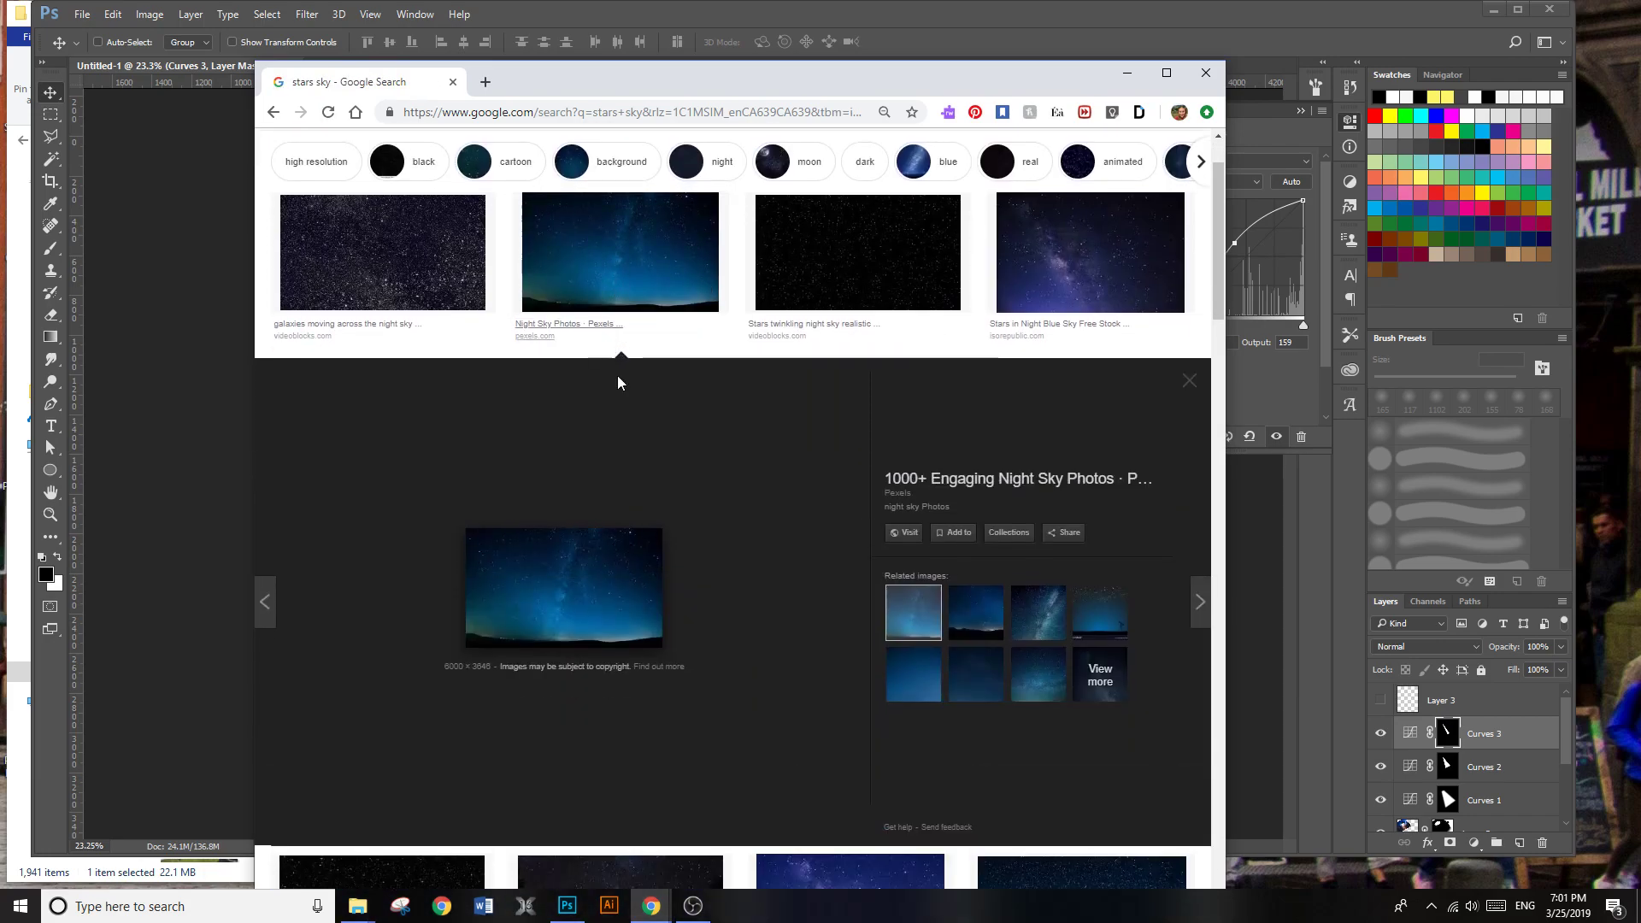
{"action": "left_click", "coordinate": [633, 642]}
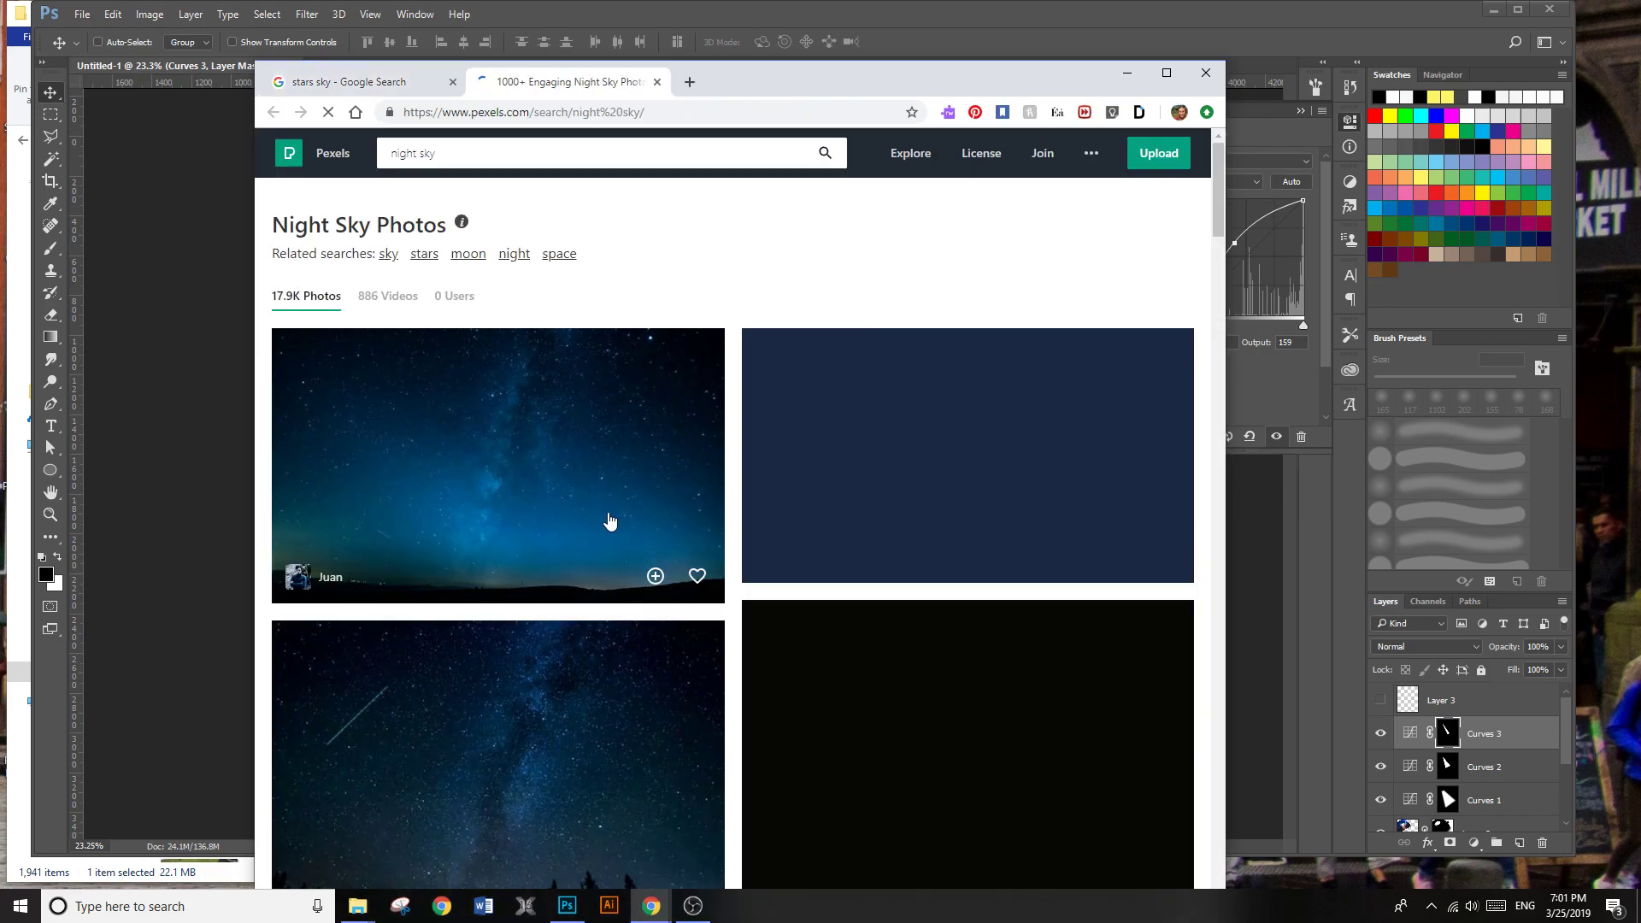
{"action": "left_click", "coordinate": [510, 479]}
{"action": "right_click", "coordinate": [791, 475]}
{"action": "left_click", "coordinate": [690, 414]}
{"action": "right_click", "coordinate": [699, 419]}
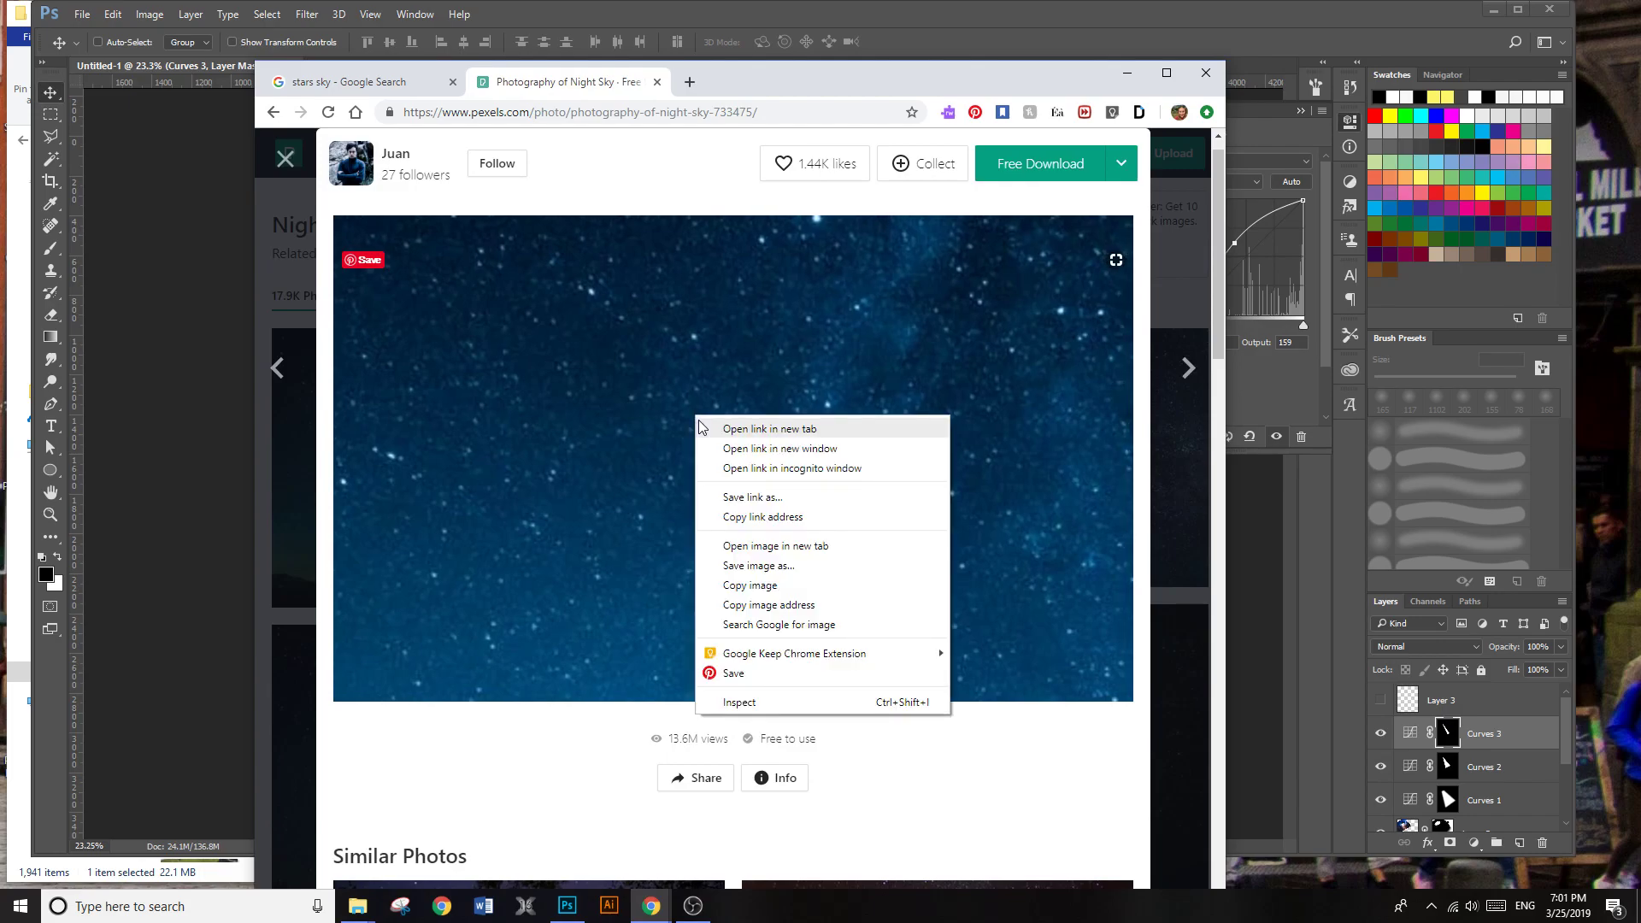
{"action": "left_click", "coordinate": [748, 585]}
Step: Switch back to Photoshop, paste the night sky photo as a layer, and enlarge it to cover the whole canvas
{"action": "left_click", "coordinate": [223, 424]}
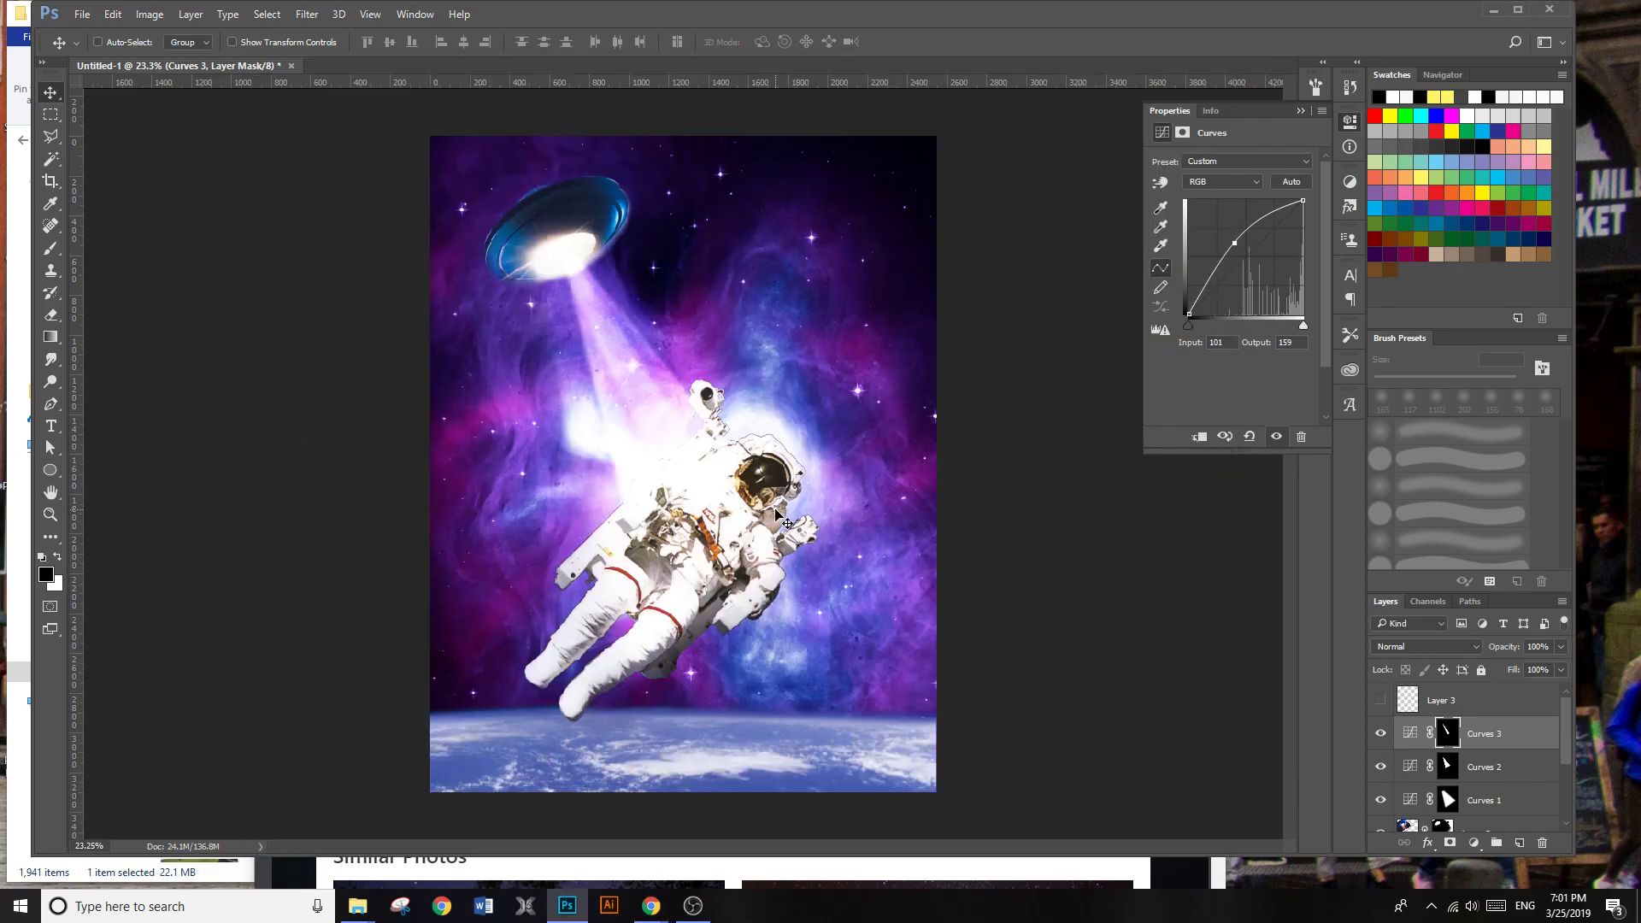
{"action": "key", "text": "ctrl+v"}
{"action": "left_click_drag", "start_coordinate": [729, 480], "coordinate": [633, 362]}
{"action": "key", "text": "ctrl+t"}
{"action": "left_click_drag", "start_coordinate": [713, 421], "coordinate": [1144, 808]}
{"action": "left_click_drag", "start_coordinate": [857, 563], "coordinate": [667, 473]}
{"action": "left_click_drag", "start_coordinate": [992, 637], "coordinate": [1300, 835]}
{"action": "left_click_drag", "start_coordinate": [890, 616], "coordinate": [828, 583]}
{"action": "key", "text": "Return"}
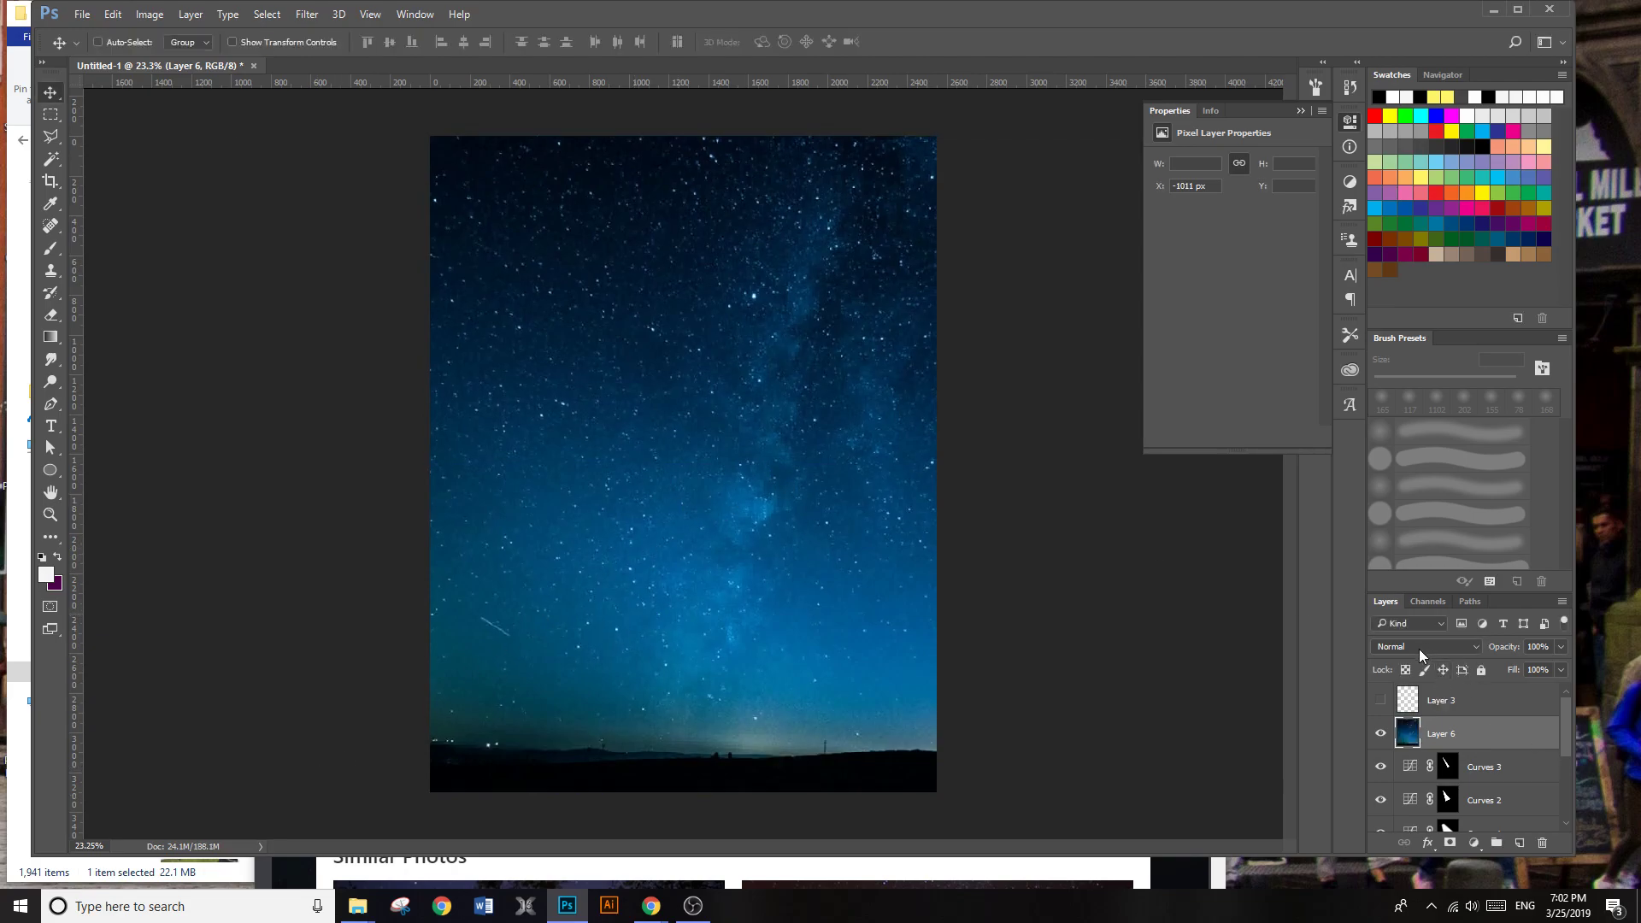
Step: Try the blend modes from Darken through Luminosity on the pasted night sky layer to compare their effects
{"action": "left_click", "coordinate": [1418, 648]}
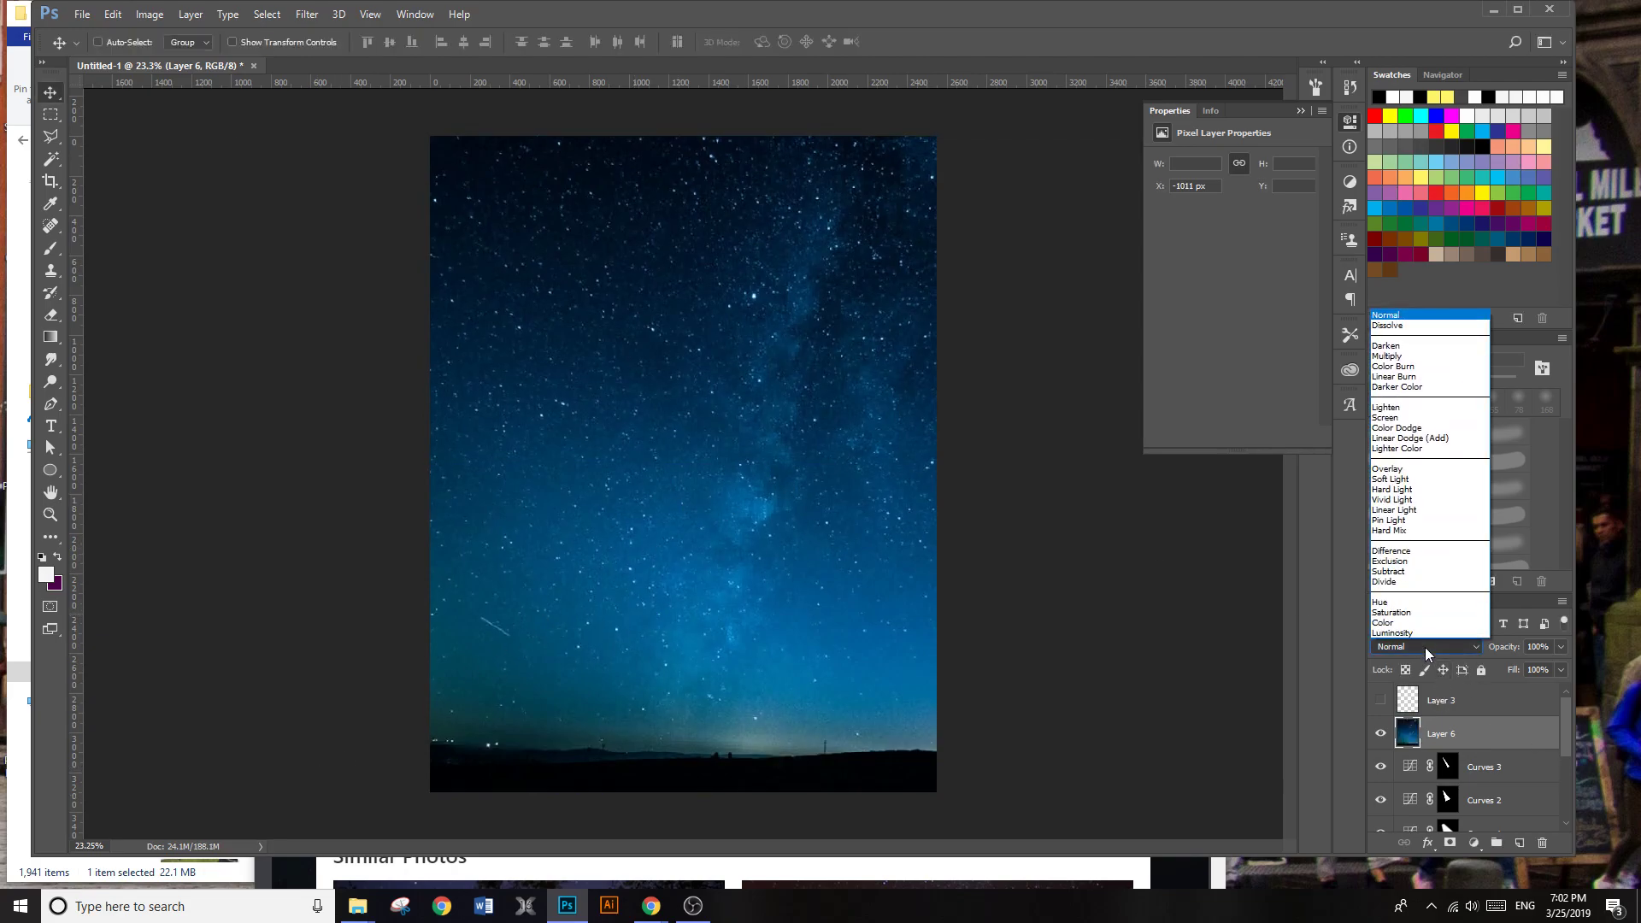
{"action": "left_click", "coordinate": [1410, 346]}
{"action": "key", "text": "Down"}
{"action": "key", "text": "Down"}
{"action": "key", "text": "Down"}
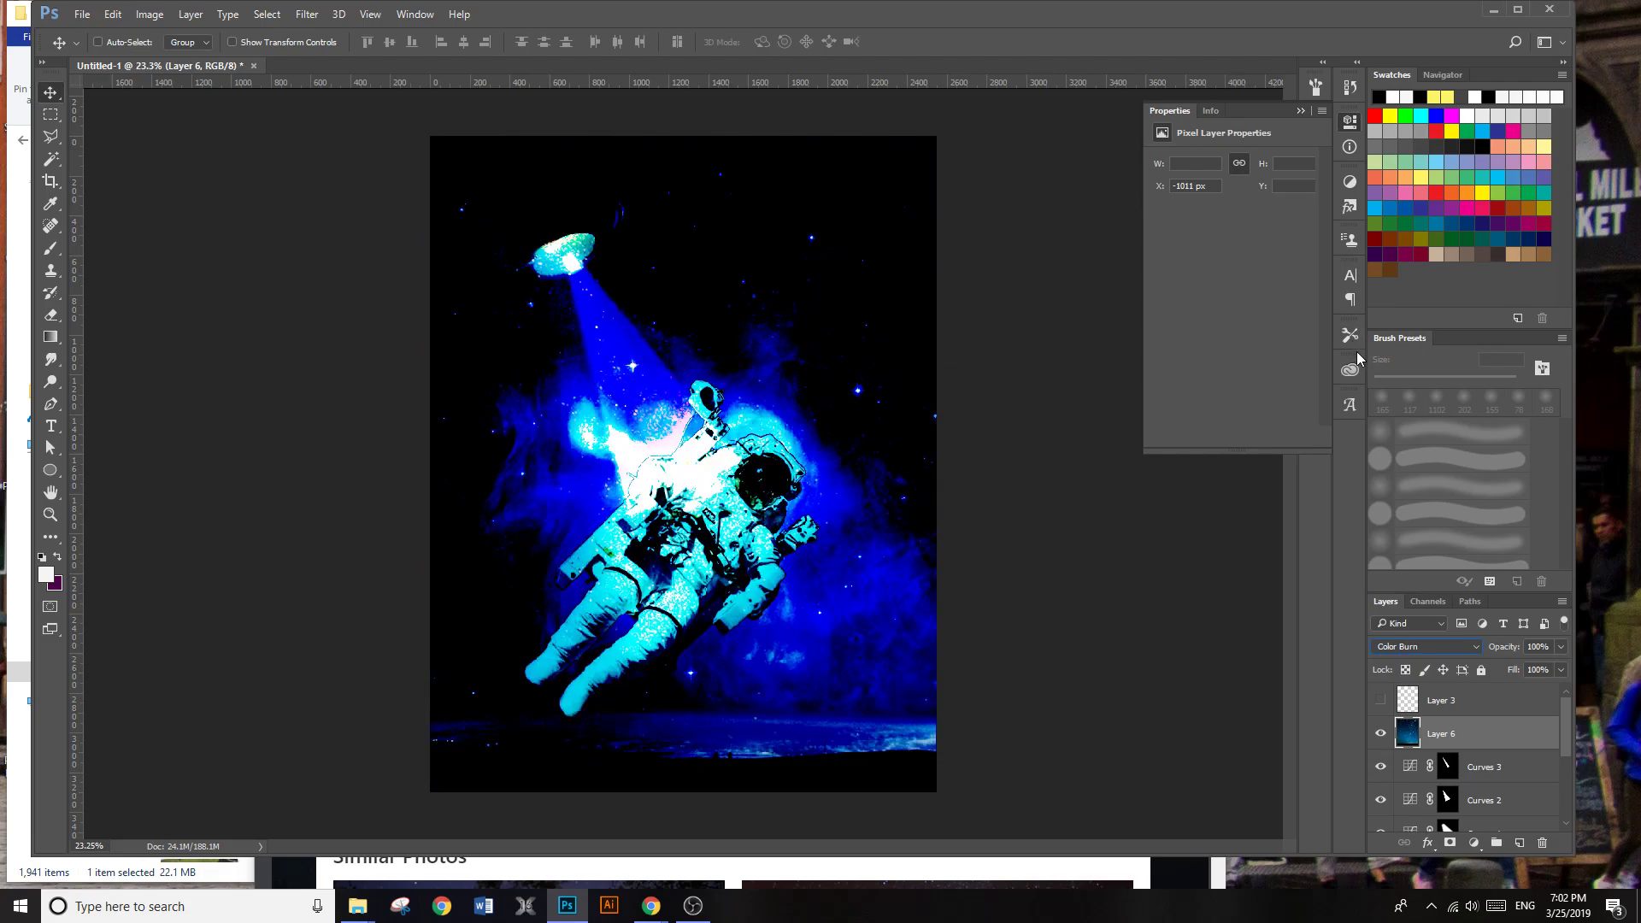
{"action": "key", "text": "Down"}
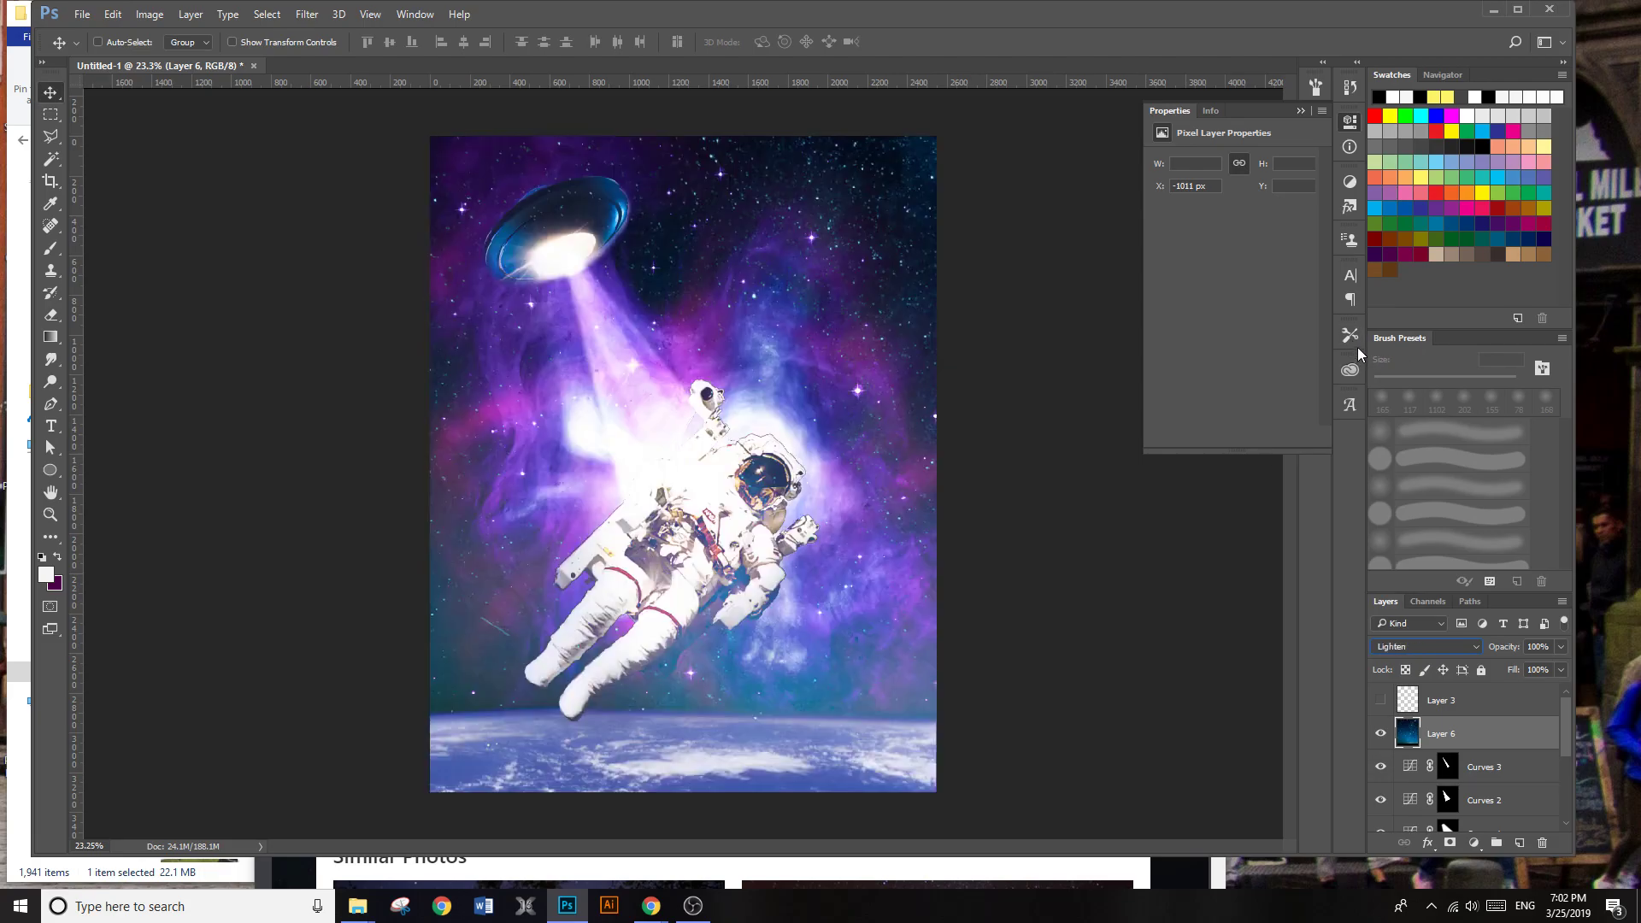
{"action": "key", "text": "Down"}
{"action": "key", "text": "Up"}
{"action": "key", "text": "Down"}
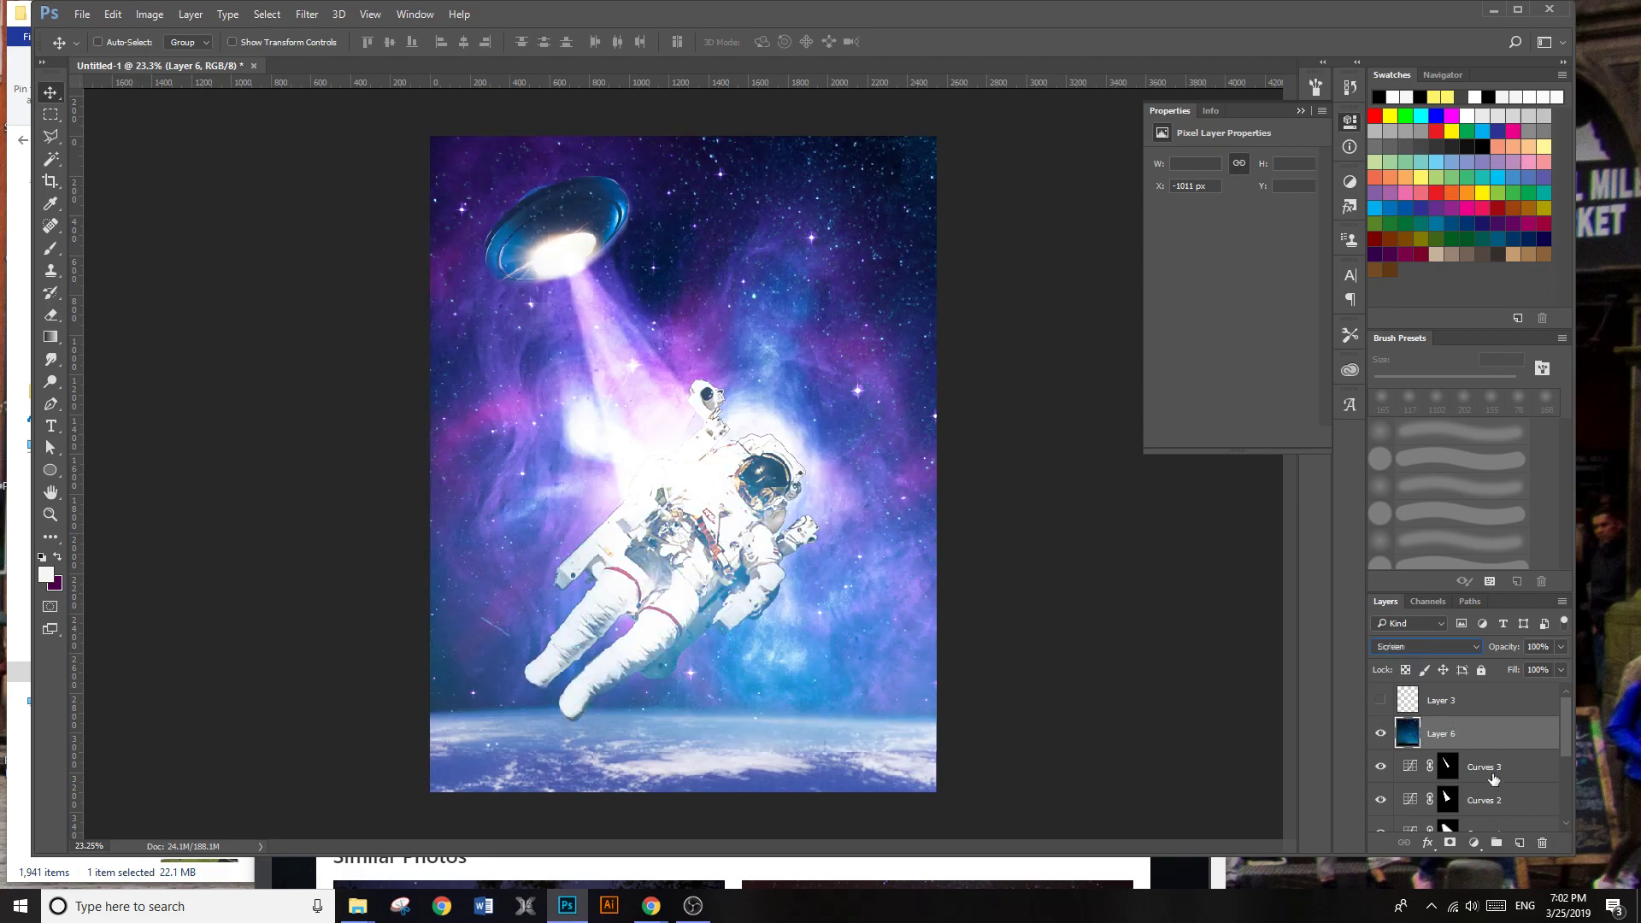
{"action": "key", "text": "Down"}
{"action": "key", "text": "Down"}
{"action": "key", "text": "Down"}
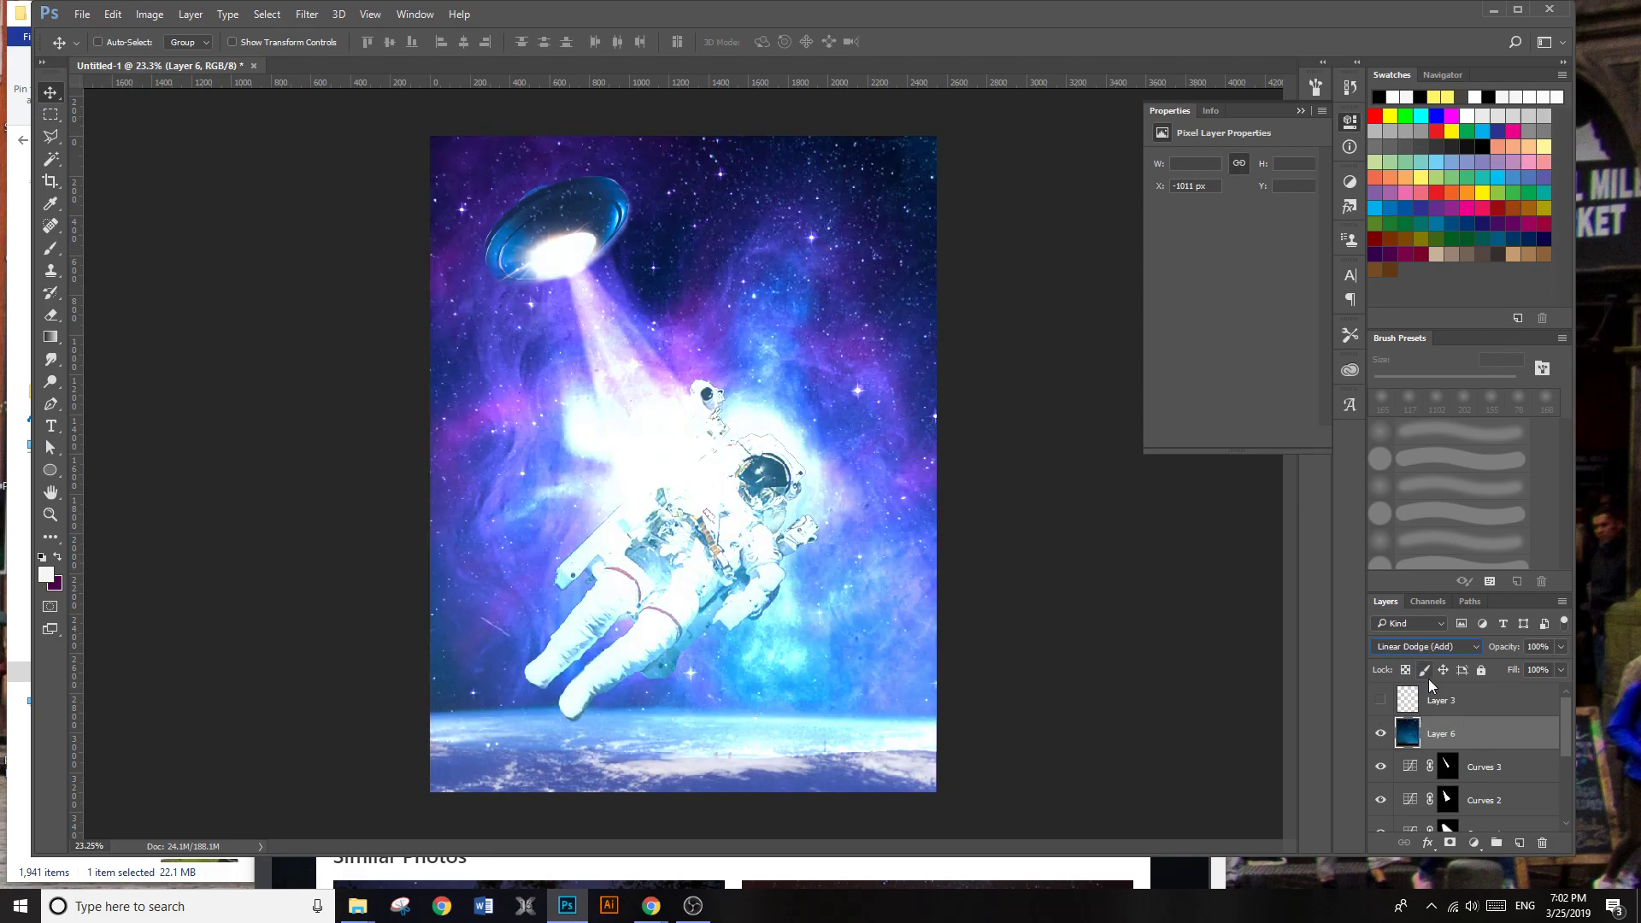
{"action": "key", "text": "Down"}
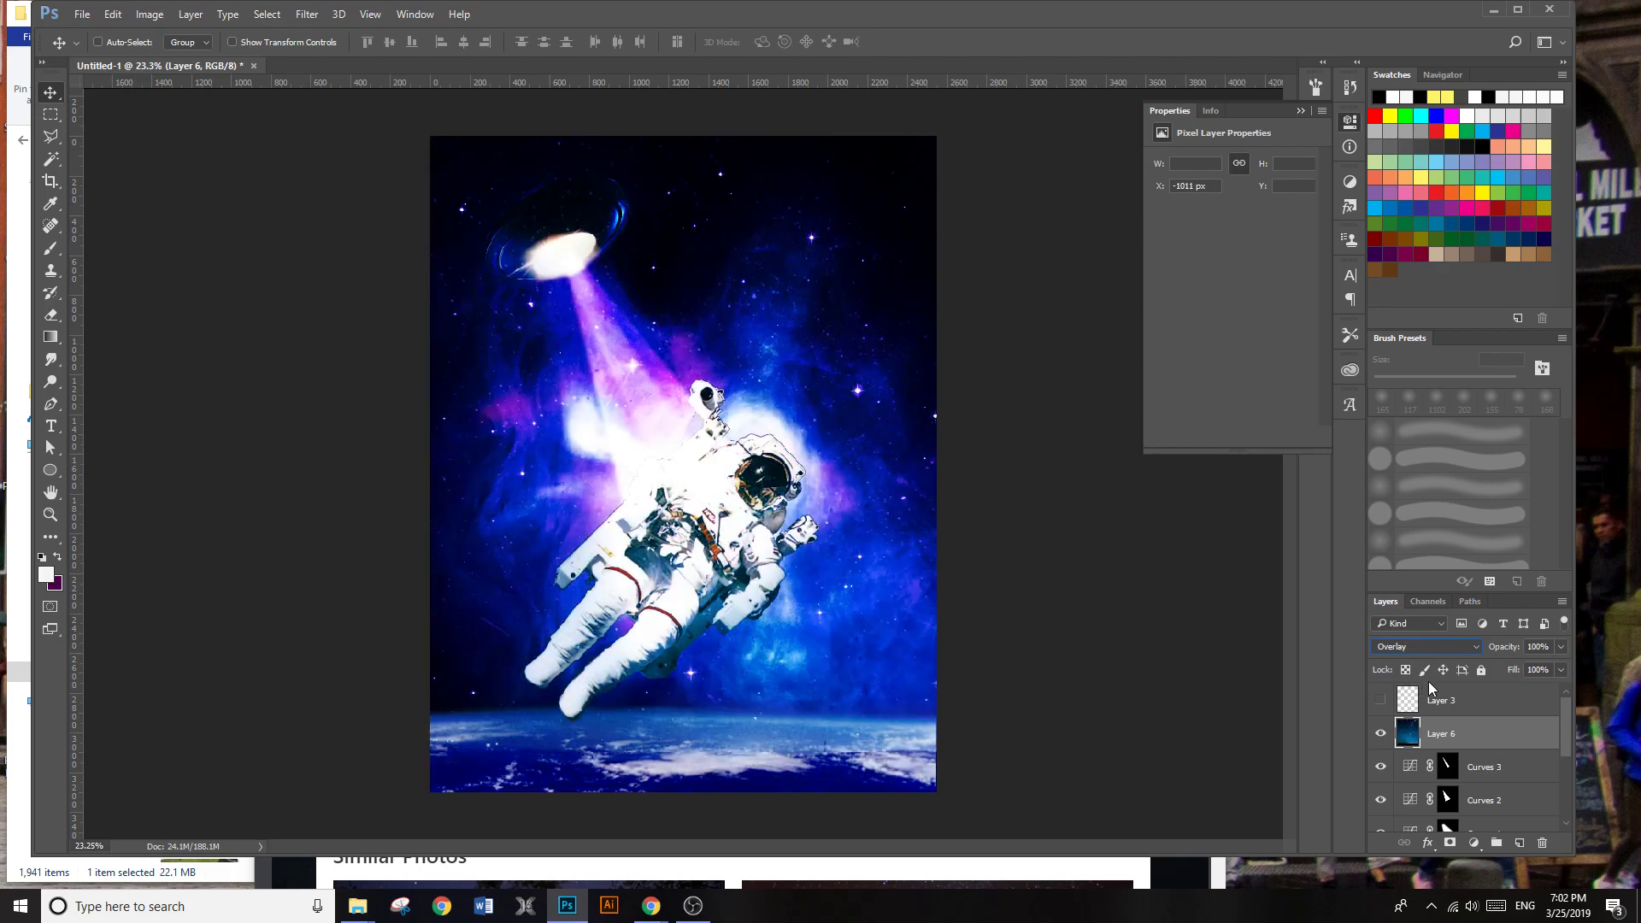
{"action": "key", "text": "Down"}
{"action": "key", "text": "Down"}
{"action": "key", "text": "Down"}
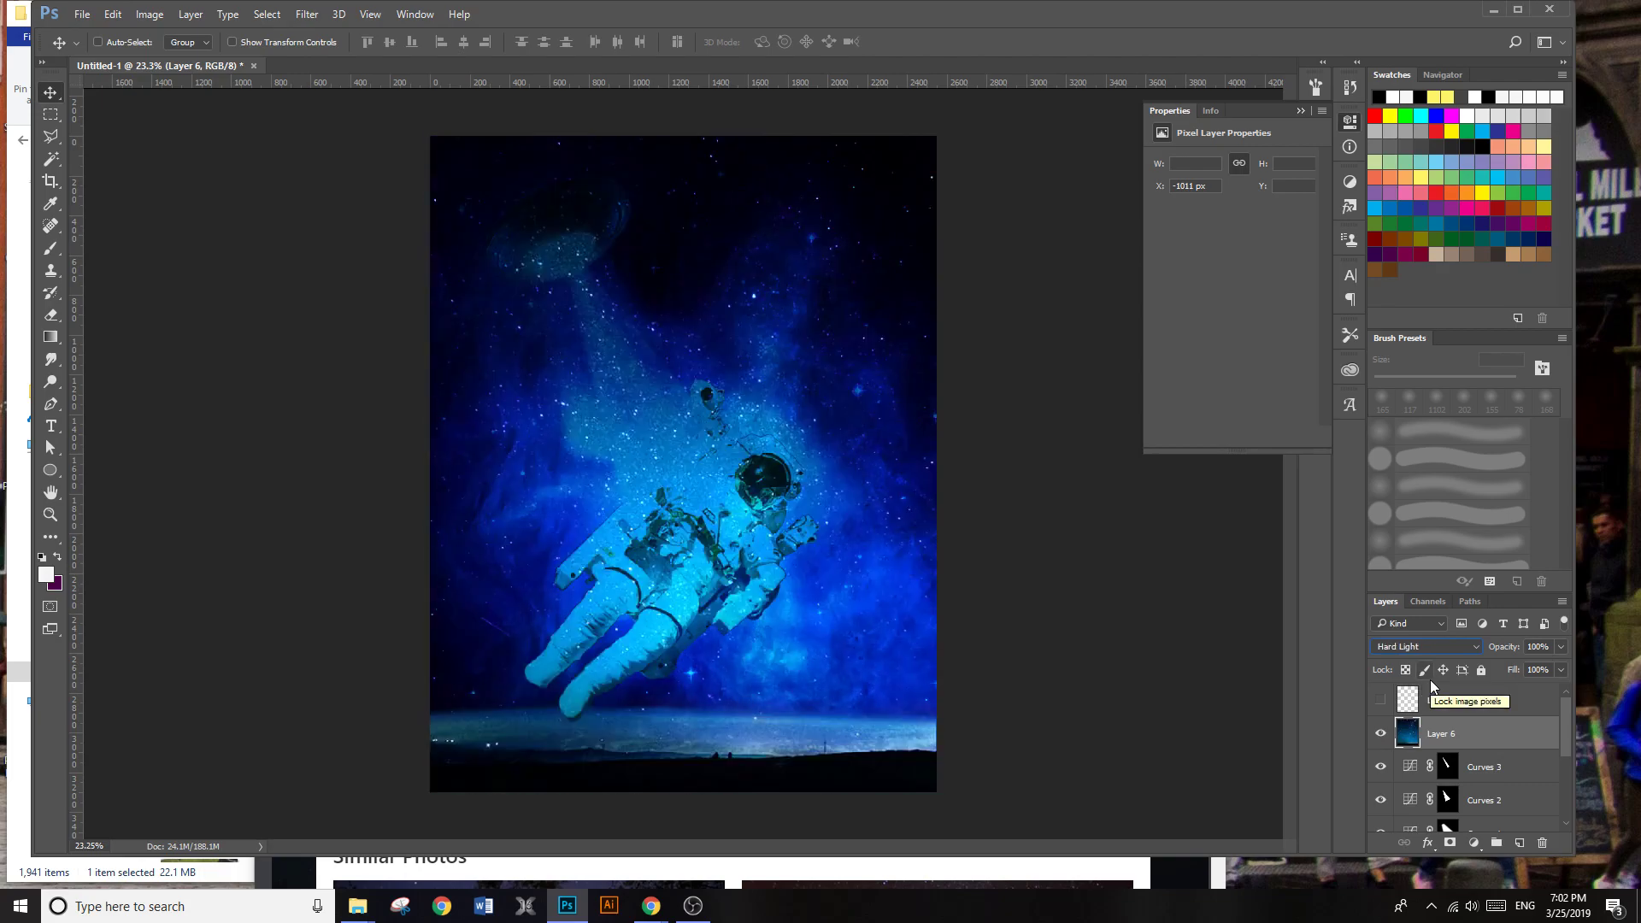
{"action": "key", "text": "Down"}
{"action": "key", "text": "Down"}
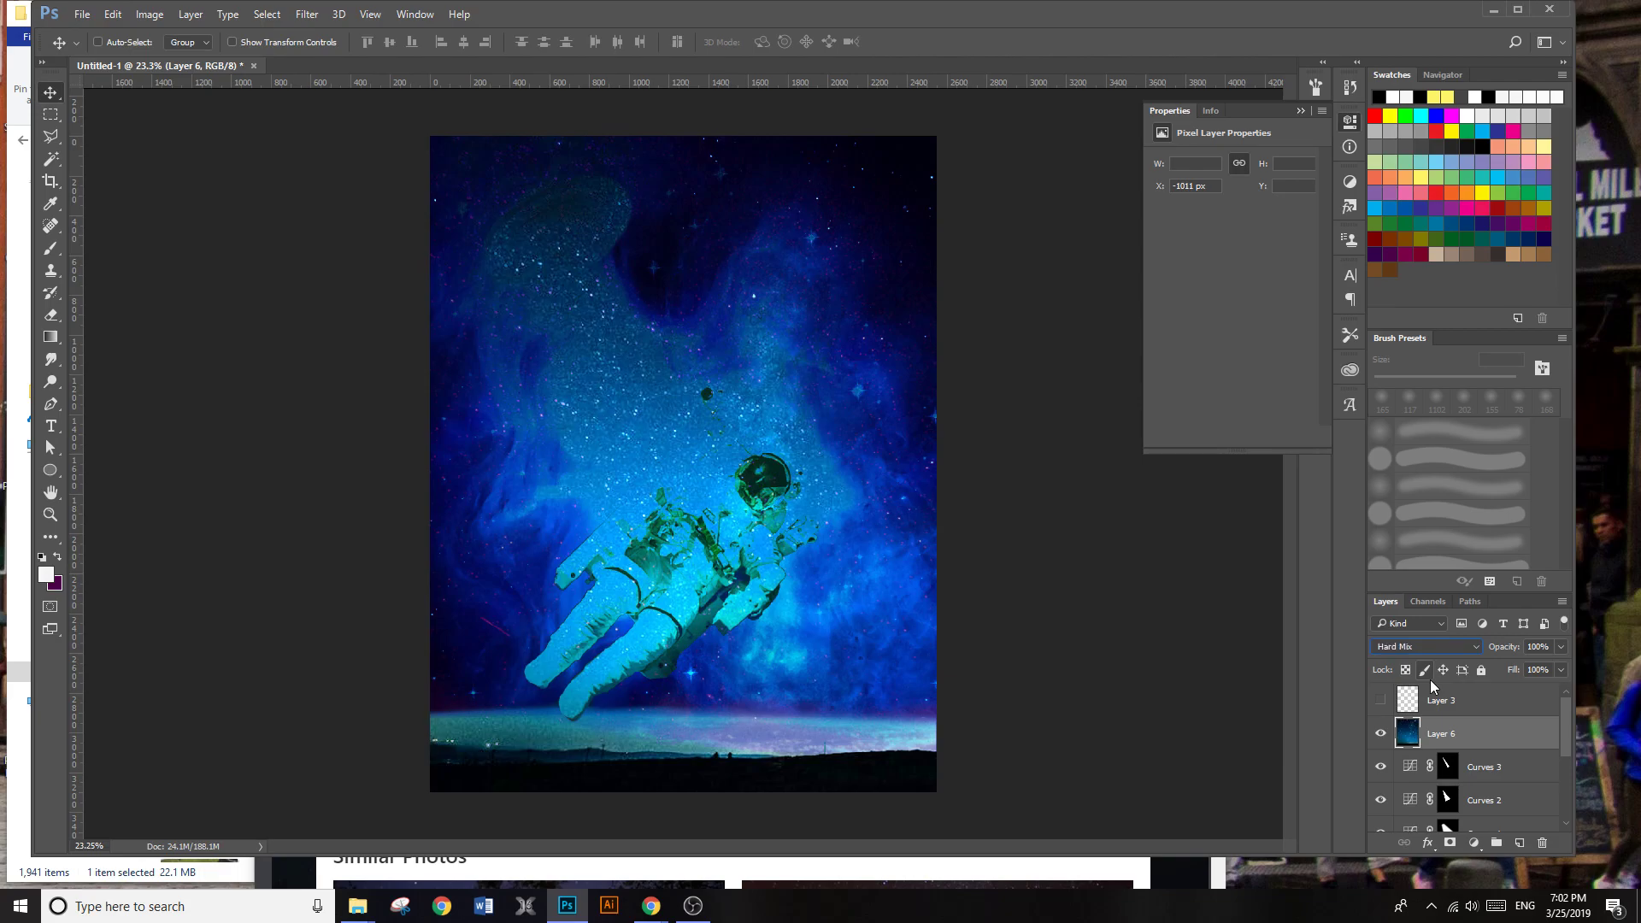
{"action": "key", "text": "Down"}
{"action": "key", "text": "Down"}
{"action": "key", "text": "Down"}
{"action": "key", "text": "Down"}
{"action": "key", "text": "Down"}
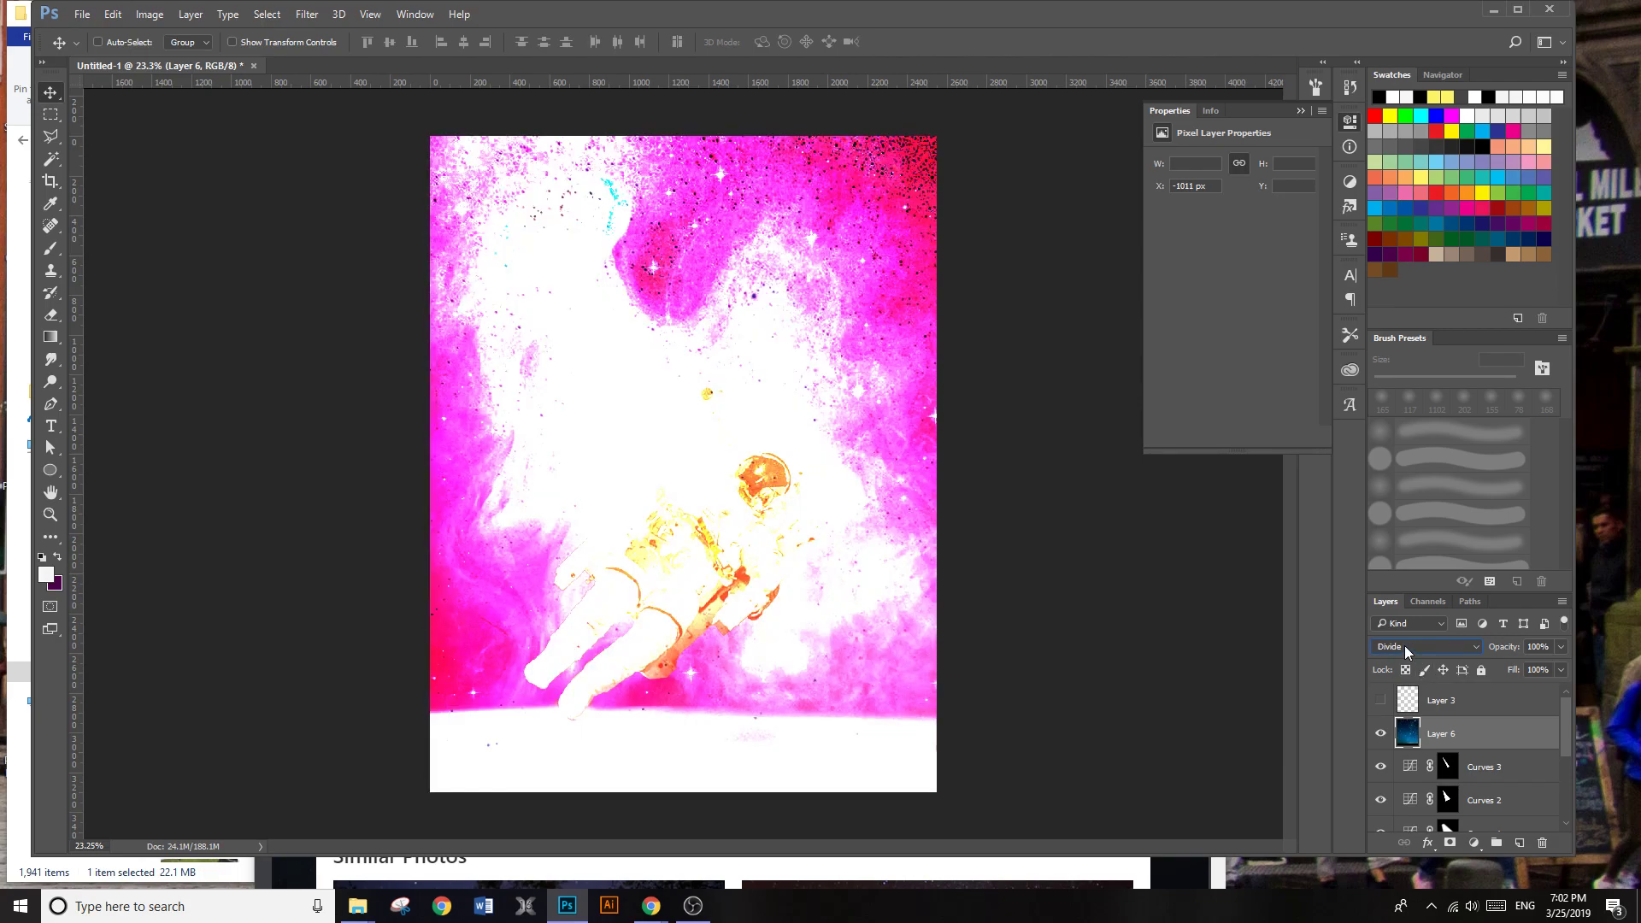
{"action": "key", "text": "Down"}
{"action": "key", "text": "Down"}
{"action": "key", "text": "Down"}
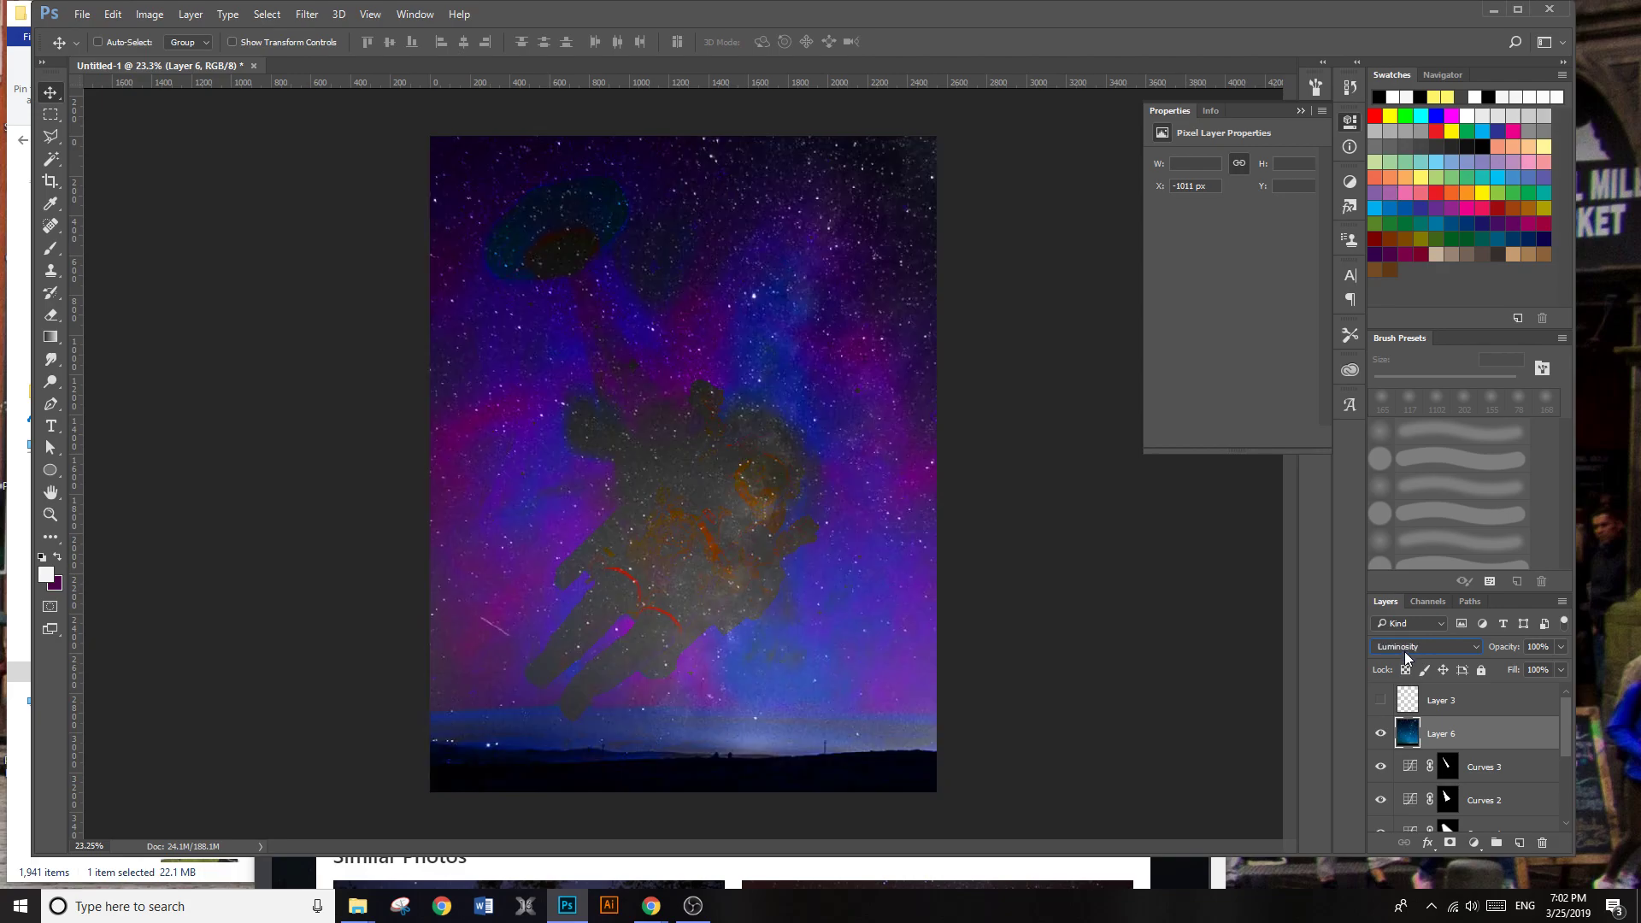
Step: Set the night sky layer's blend mode to Lighten and its opacity to 75%, after trying Screen
{"action": "left_click", "coordinate": [1404, 652]}
{"action": "left_click", "coordinate": [1401, 417]}
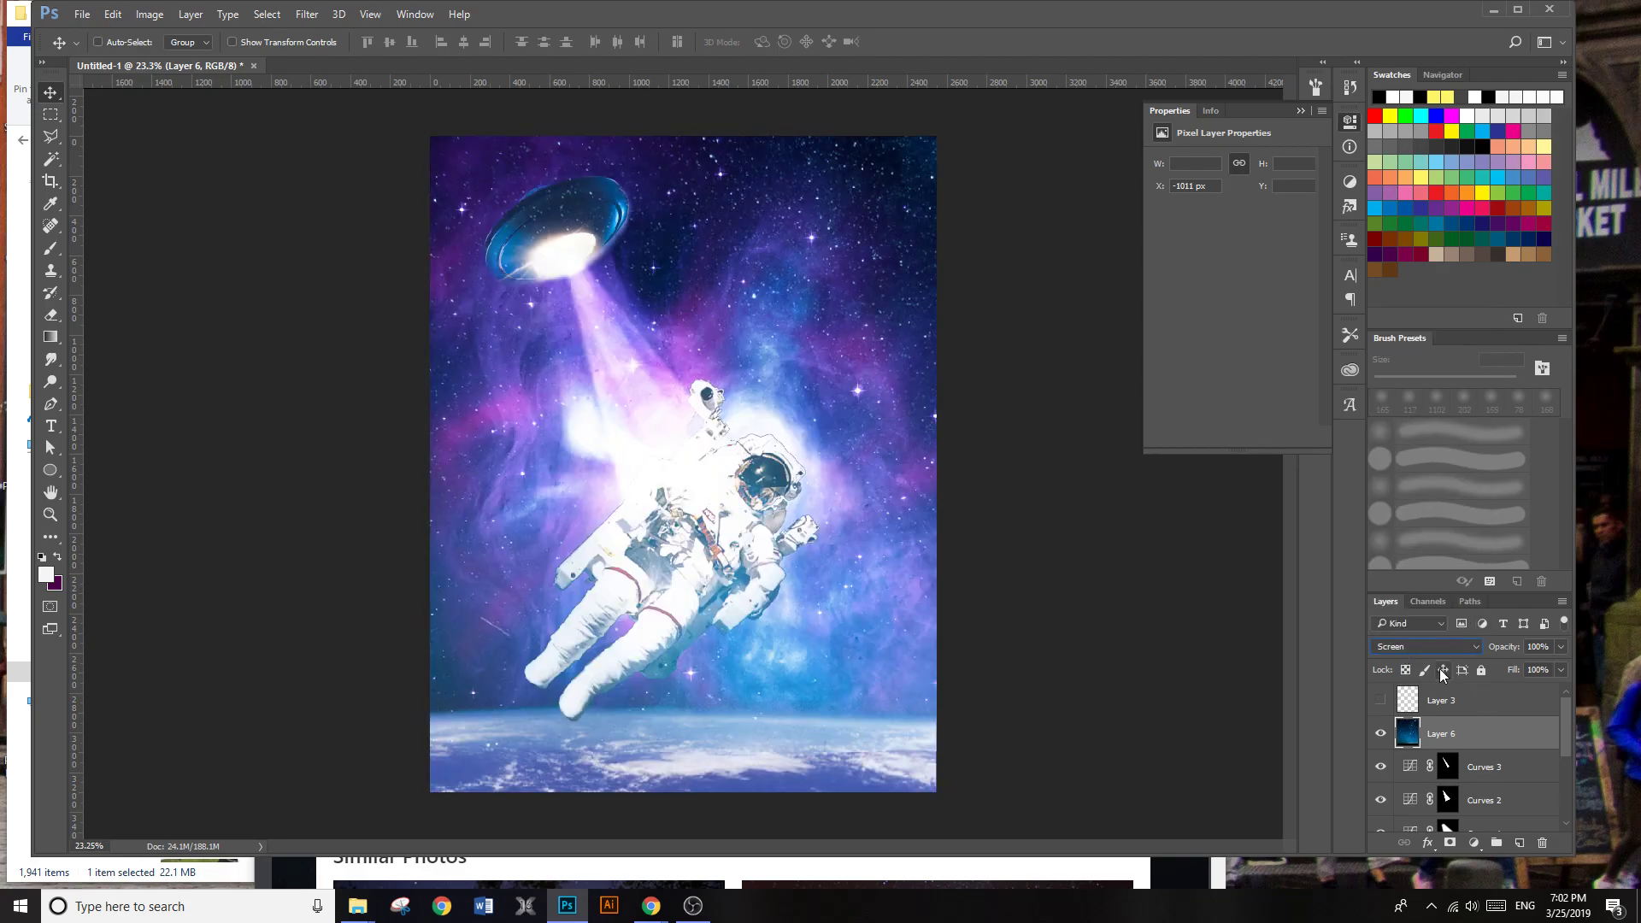
{"action": "left_click", "coordinate": [1426, 647]}
{"action": "left_click", "coordinate": [1402, 405]}
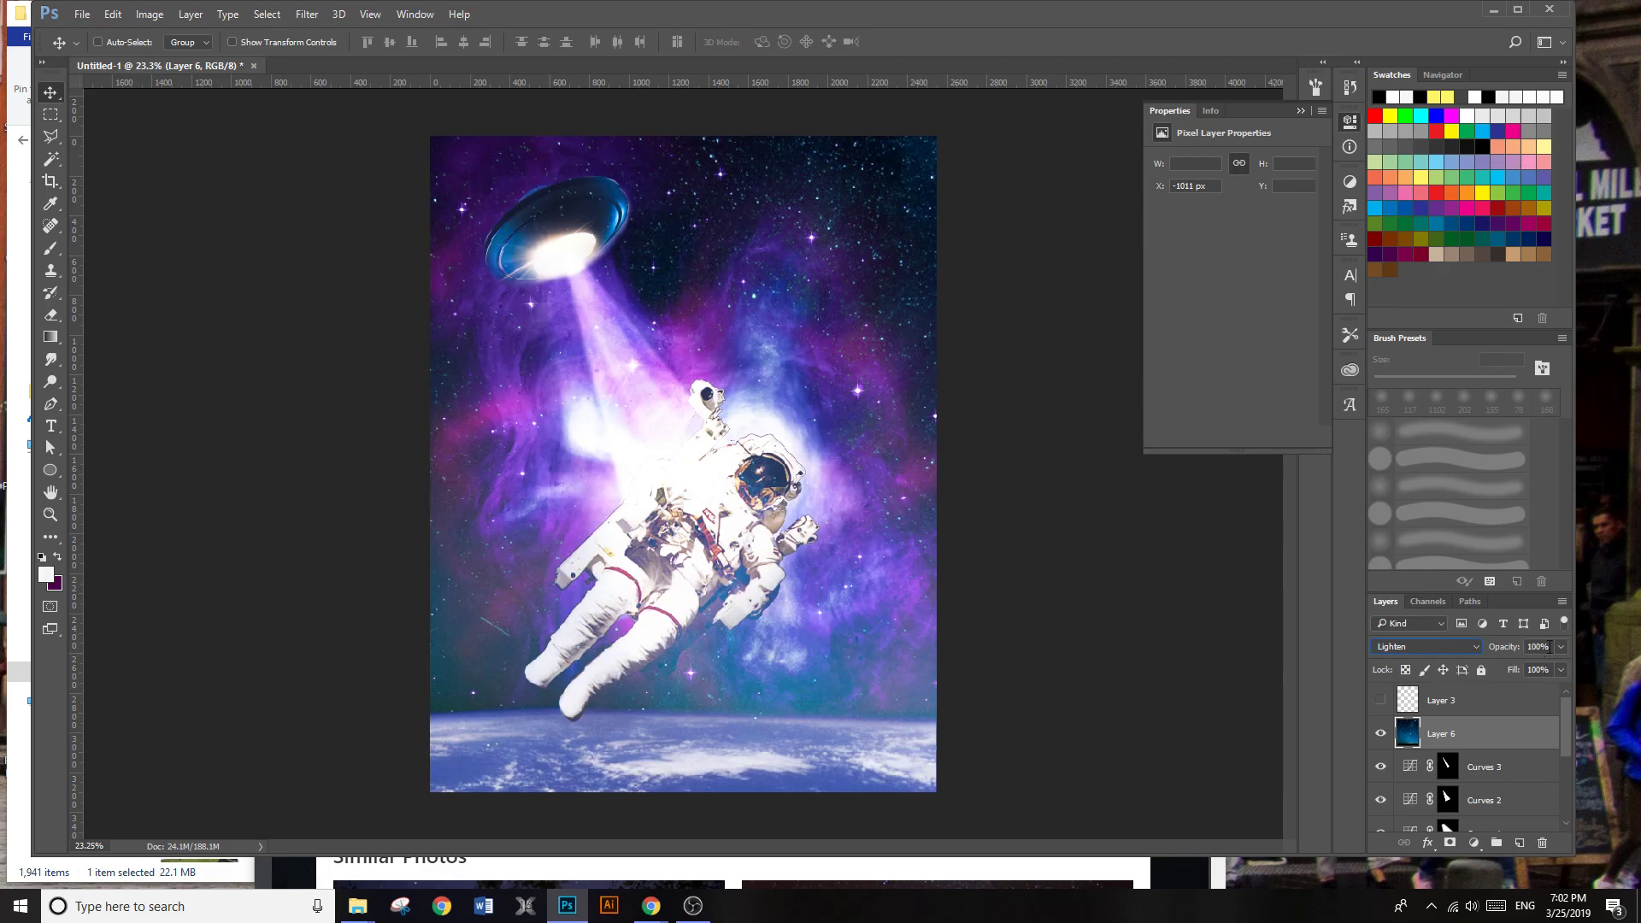
{"action": "mouse_move", "coordinate": [1541, 669]}
{"action": "left_mouse_down"}
{"action": "mouse_move", "coordinate": [1525, 667]}
{"action": "mouse_move", "coordinate": [1540, 668]}
{"action": "left_mouse_up"}
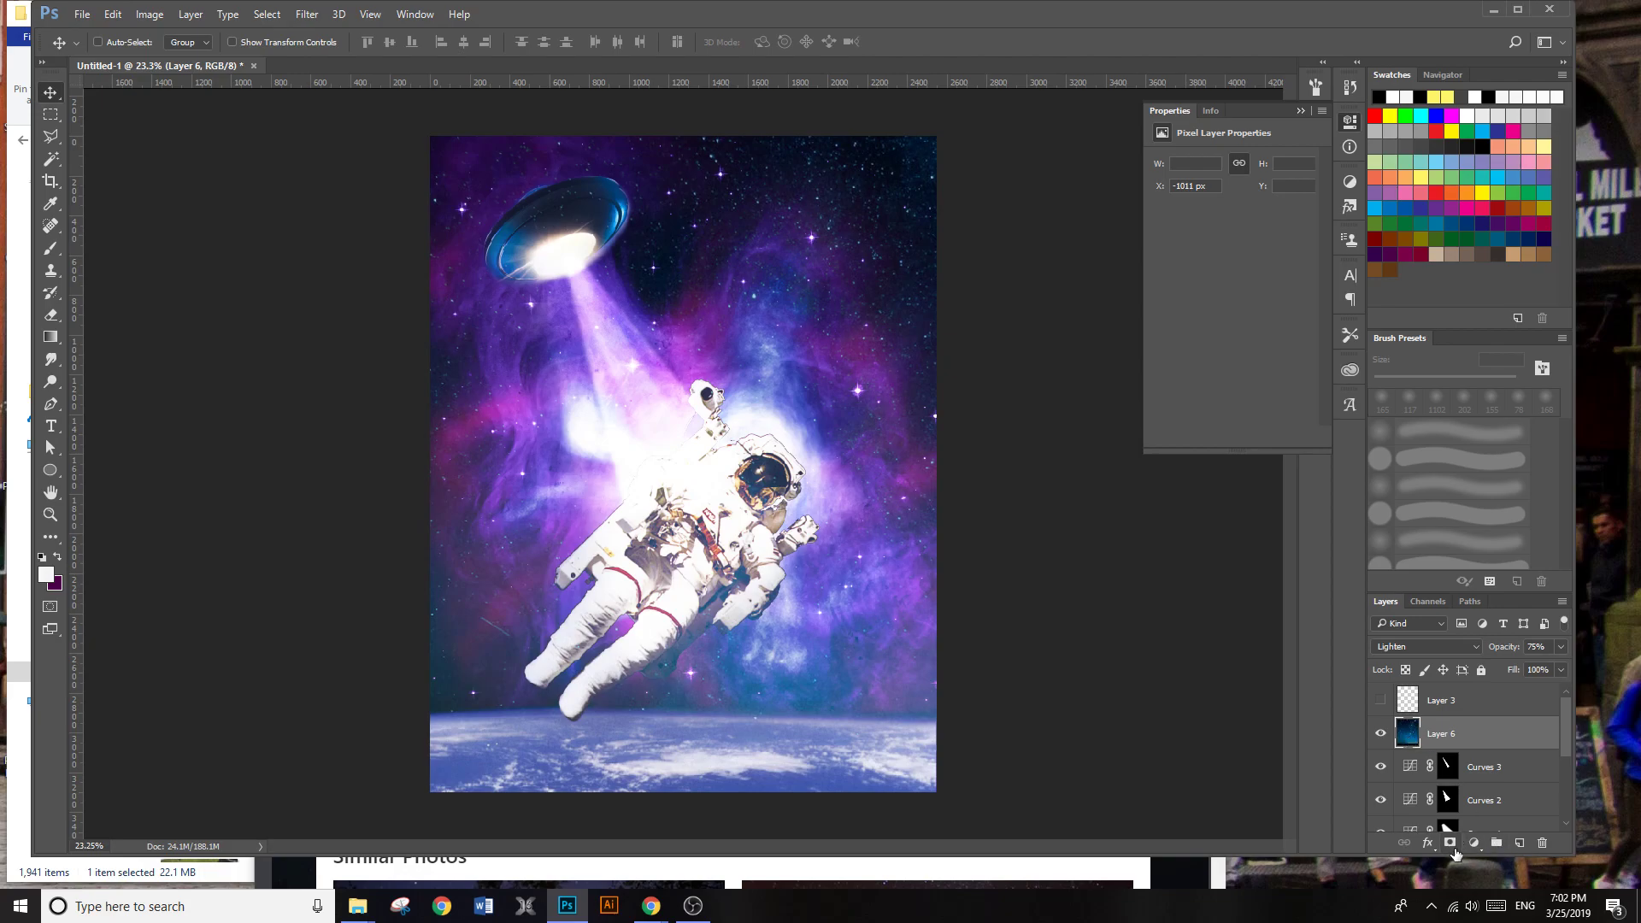
Step: Add a layer mask to the night sky layer and undo the extra vector mask
{"action": "double_click", "coordinate": [1456, 845]}
{"action": "left_click", "coordinate": [1478, 736]}
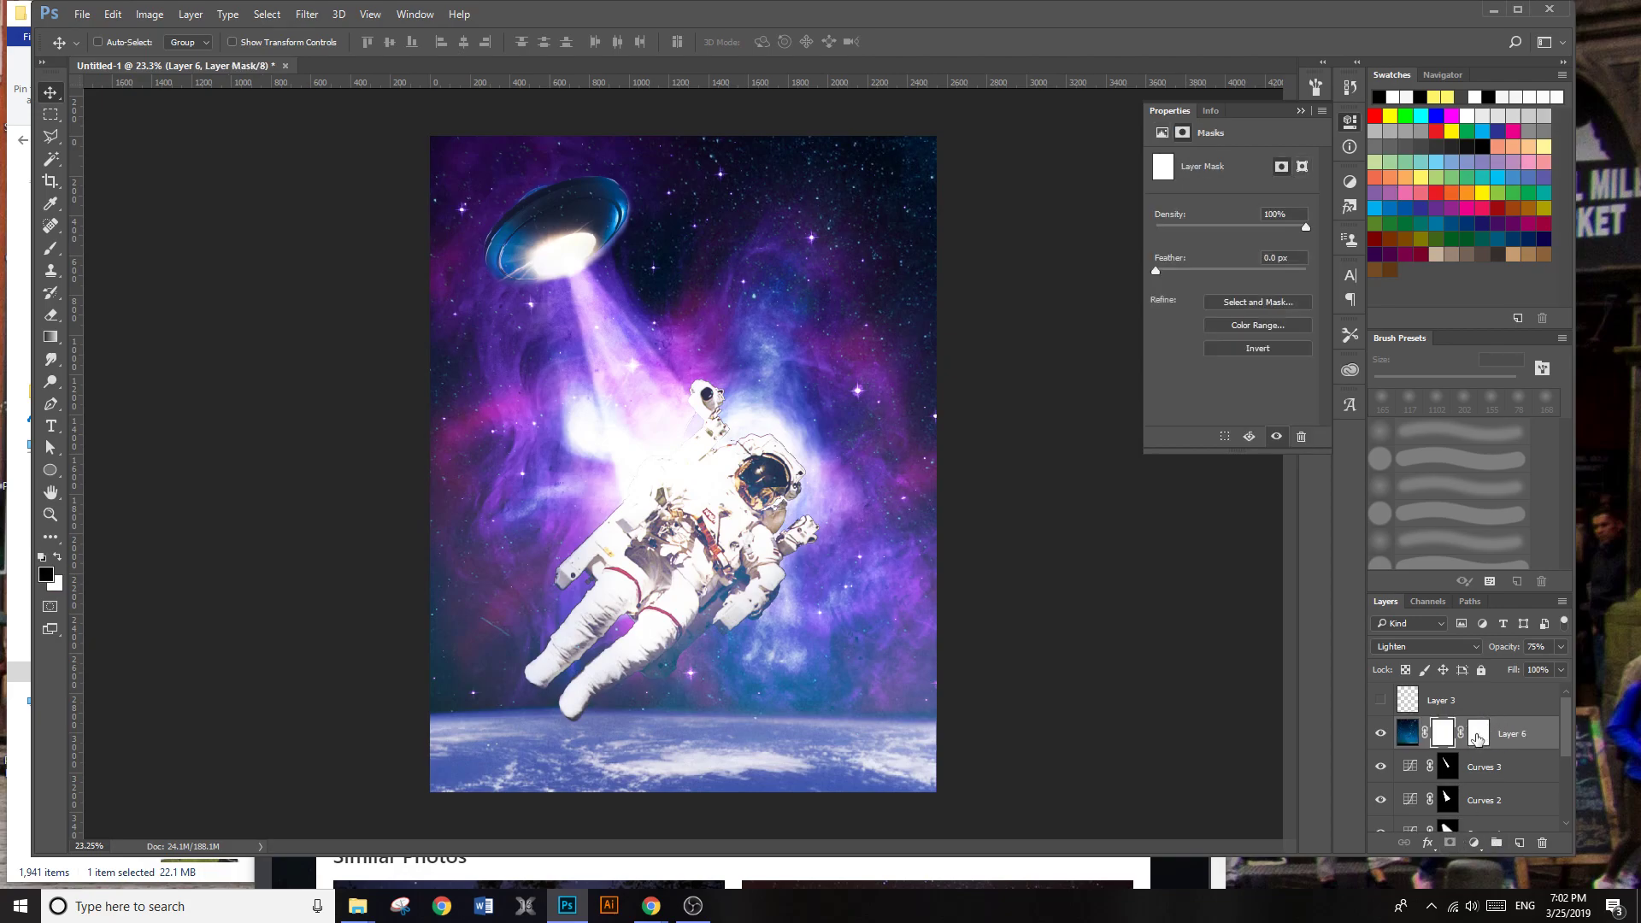
{"action": "key", "text": "ctrl+z"}
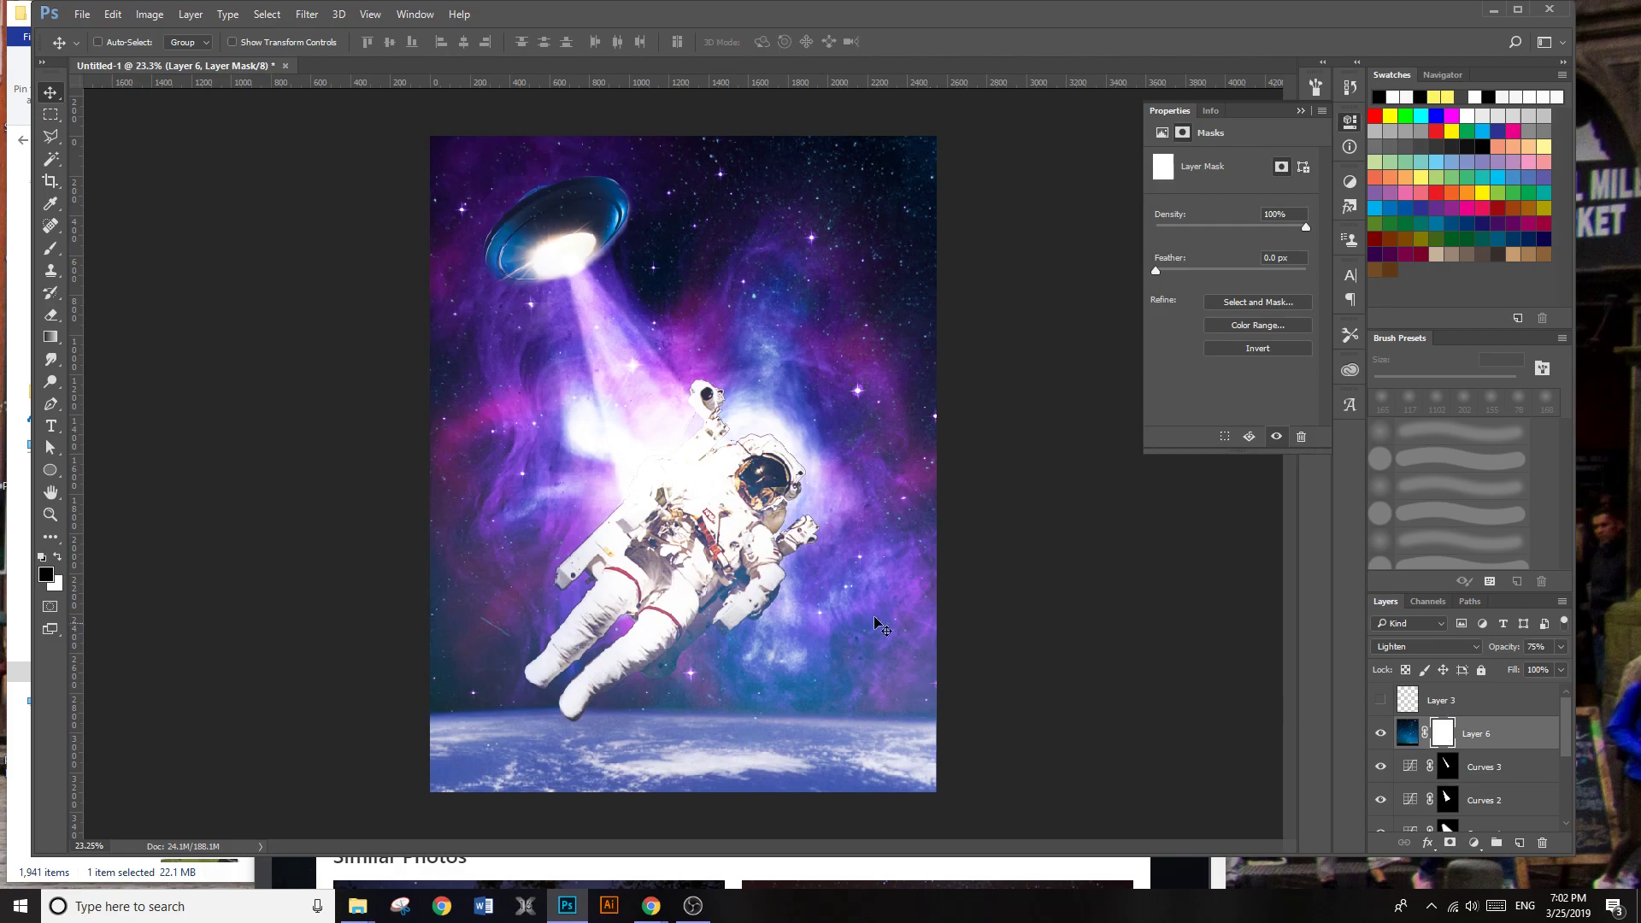
Step: Hide the stars over the astronaut by painting black on the layer mask with a soft 306 px brush
{"action": "key", "text": "b"}
{"action": "right_click", "coordinate": [888, 551]}
{"action": "left_click", "coordinate": [872, 537]}
{"action": "mouse_move", "coordinate": [710, 418]}
{"action": "left_mouse_down"}
{"action": "mouse_move", "coordinate": [613, 492]}
{"action": "mouse_move", "coordinate": [689, 444]}
{"action": "mouse_move", "coordinate": [644, 590]}
{"action": "mouse_move", "coordinate": [672, 545]}
{"action": "mouse_move", "coordinate": [617, 612]}
{"action": "mouse_move", "coordinate": [654, 609]}
{"action": "mouse_move", "coordinate": [639, 629]}
{"action": "mouse_move", "coordinate": [712, 561]}
{"action": "mouse_move", "coordinate": [783, 444]}
{"action": "left_mouse_up"}
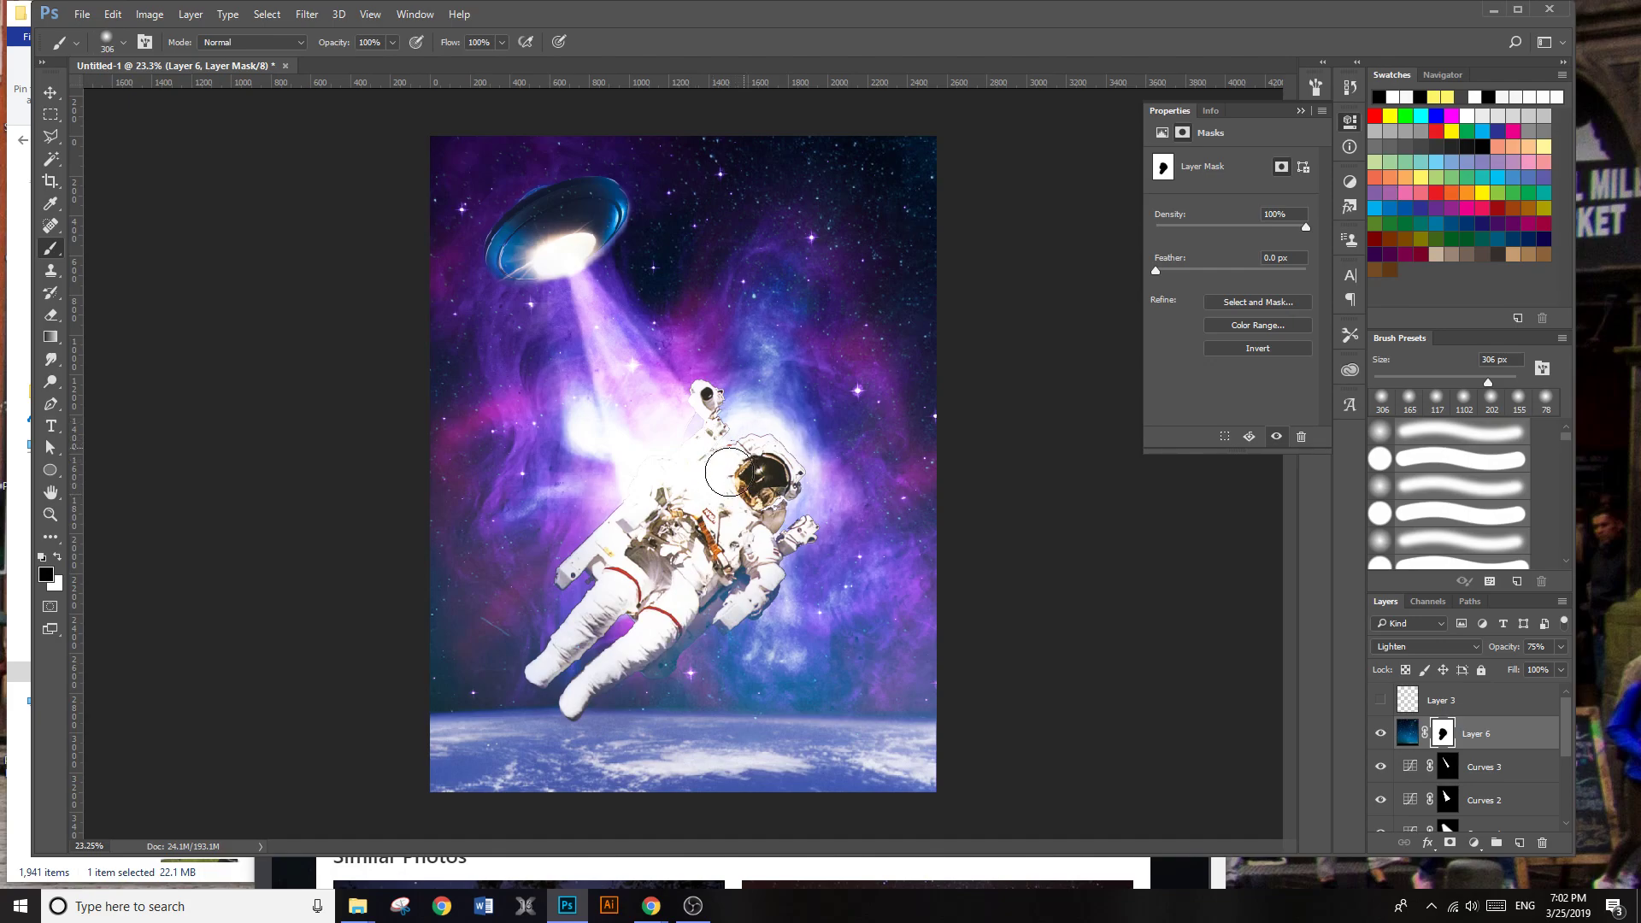
Step: Set the brush to 464 px at 49% opacity and paint more of the night sky mask around the astronaut
{"action": "right_click", "coordinate": [778, 438]}
{"action": "left_click_drag", "start_coordinate": [948, 475], "coordinate": [957, 476]}
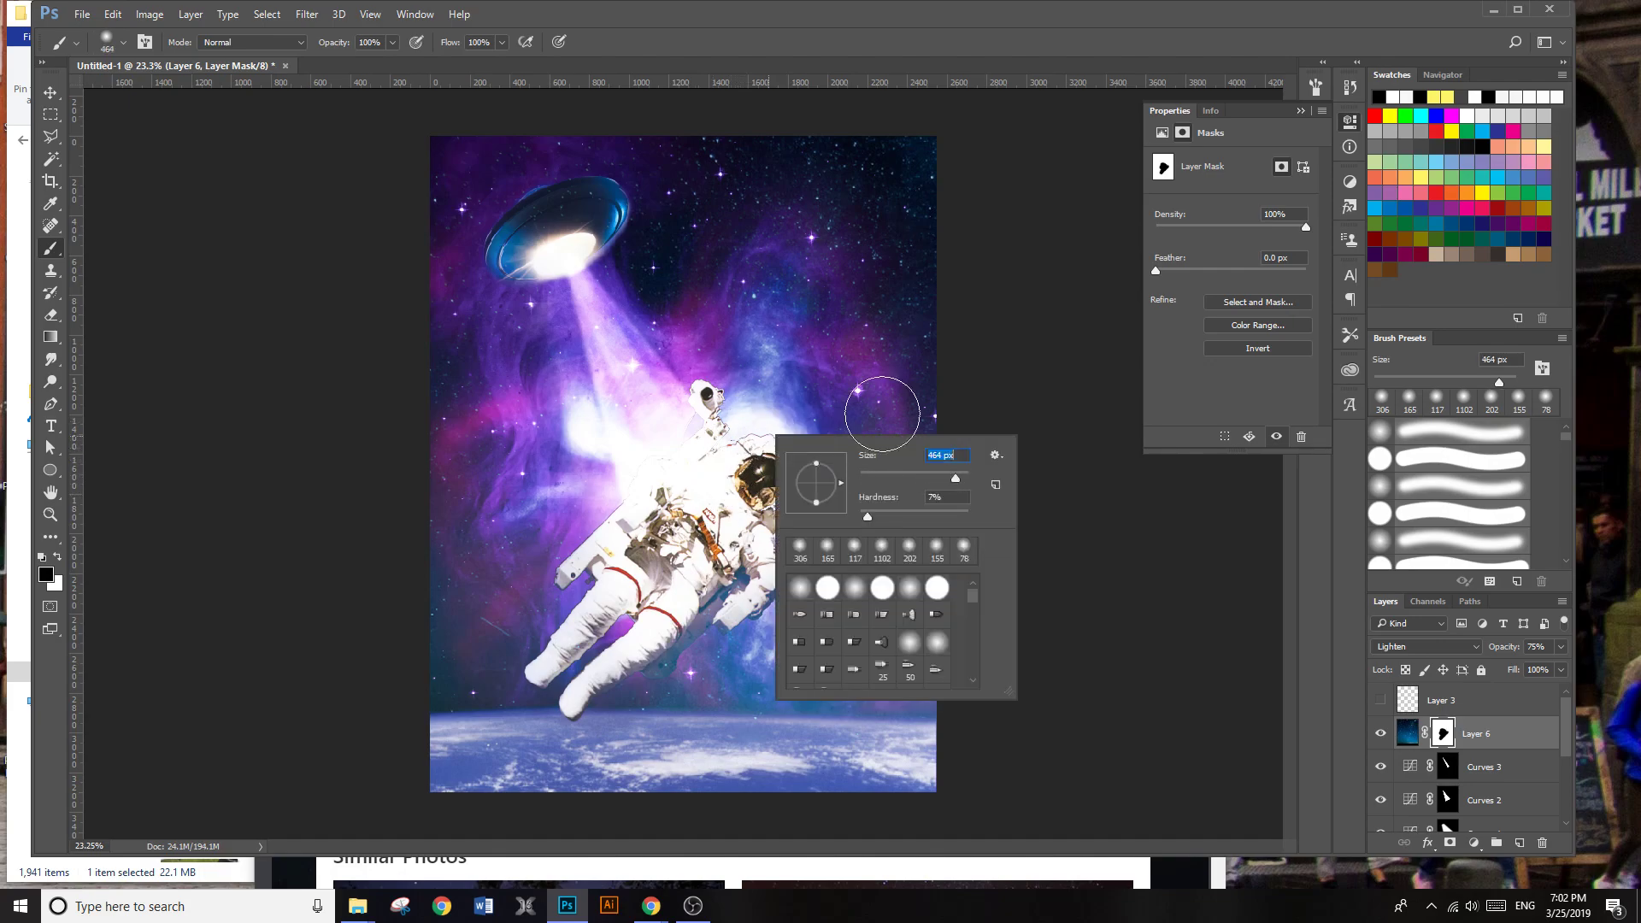
{"action": "left_click", "coordinate": [393, 41]}
{"action": "left_click", "coordinate": [353, 71]}
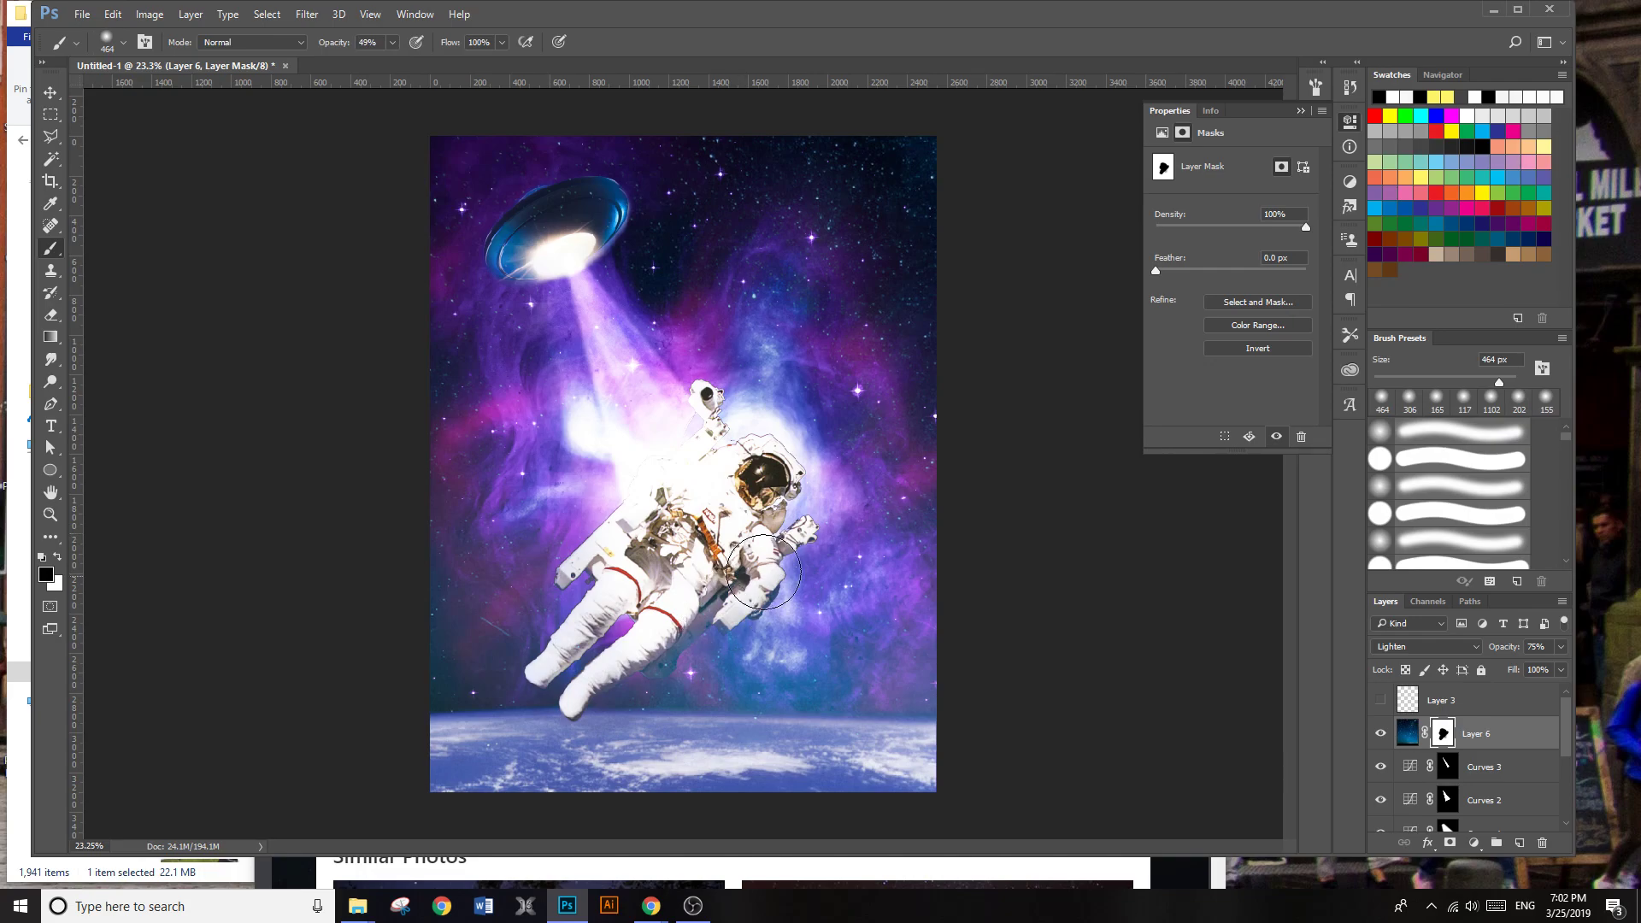
{"action": "right_click", "coordinate": [753, 512]}
{"action": "left_click", "coordinate": [748, 530]}
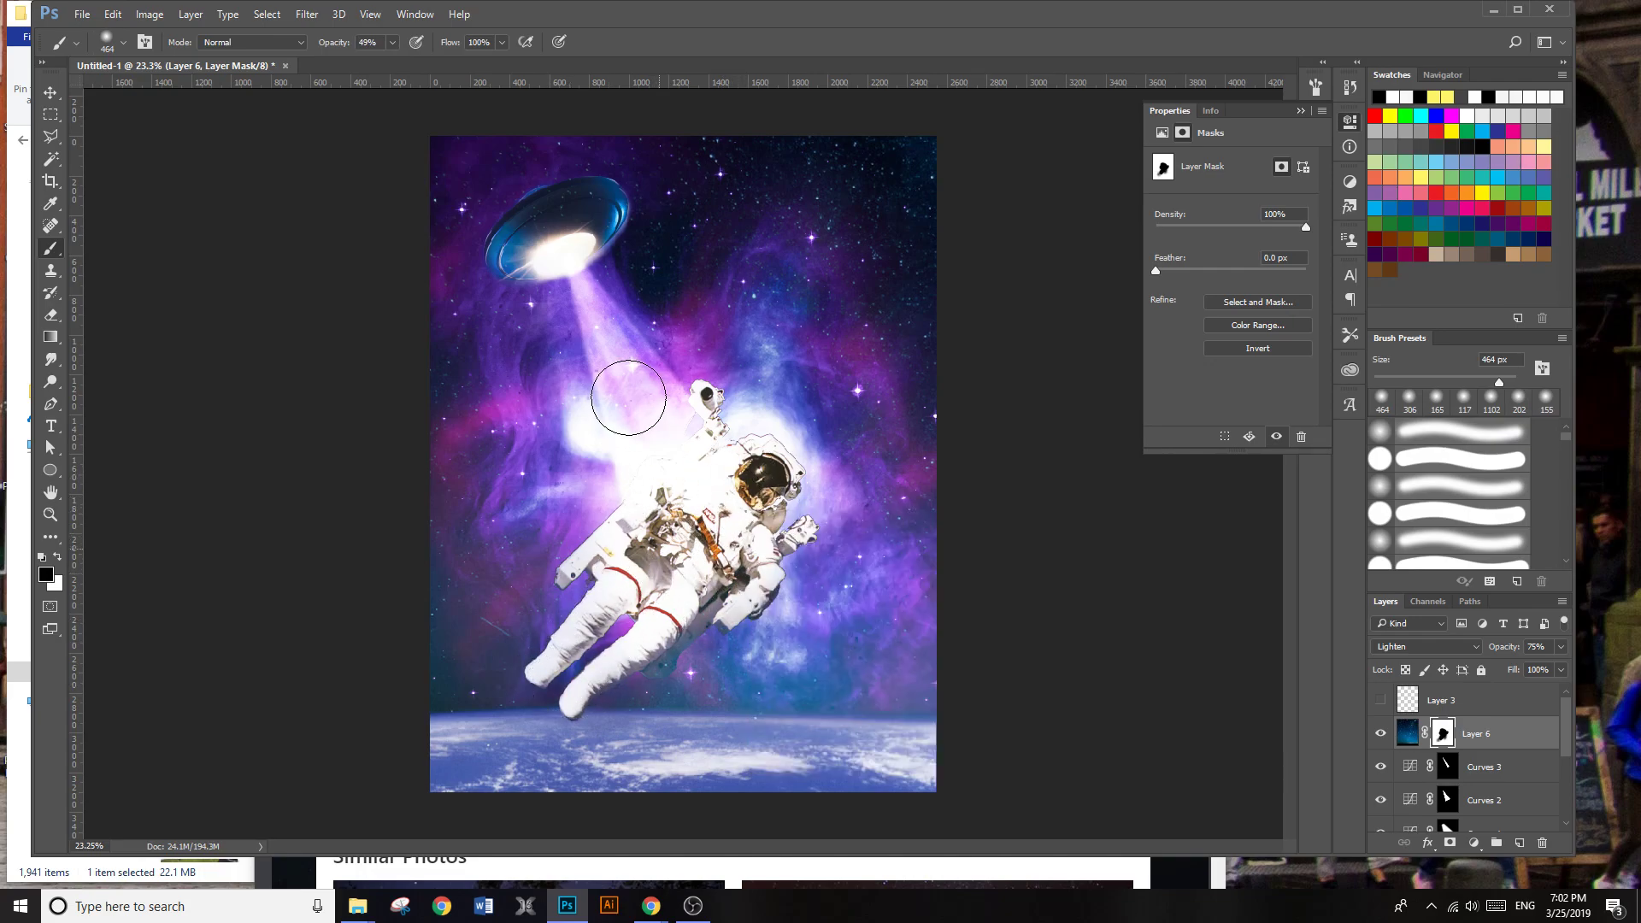
Step: Fade the night sky layer around the astronaut's legs and over the Earth by brushing black on its mask
{"action": "scroll", "coordinate": [716, 451], "scroll_direction": "down", "scroll_amount": 2}
{"action": "scroll", "coordinate": [717, 451], "scroll_direction": "down", "scroll_amount": 3}
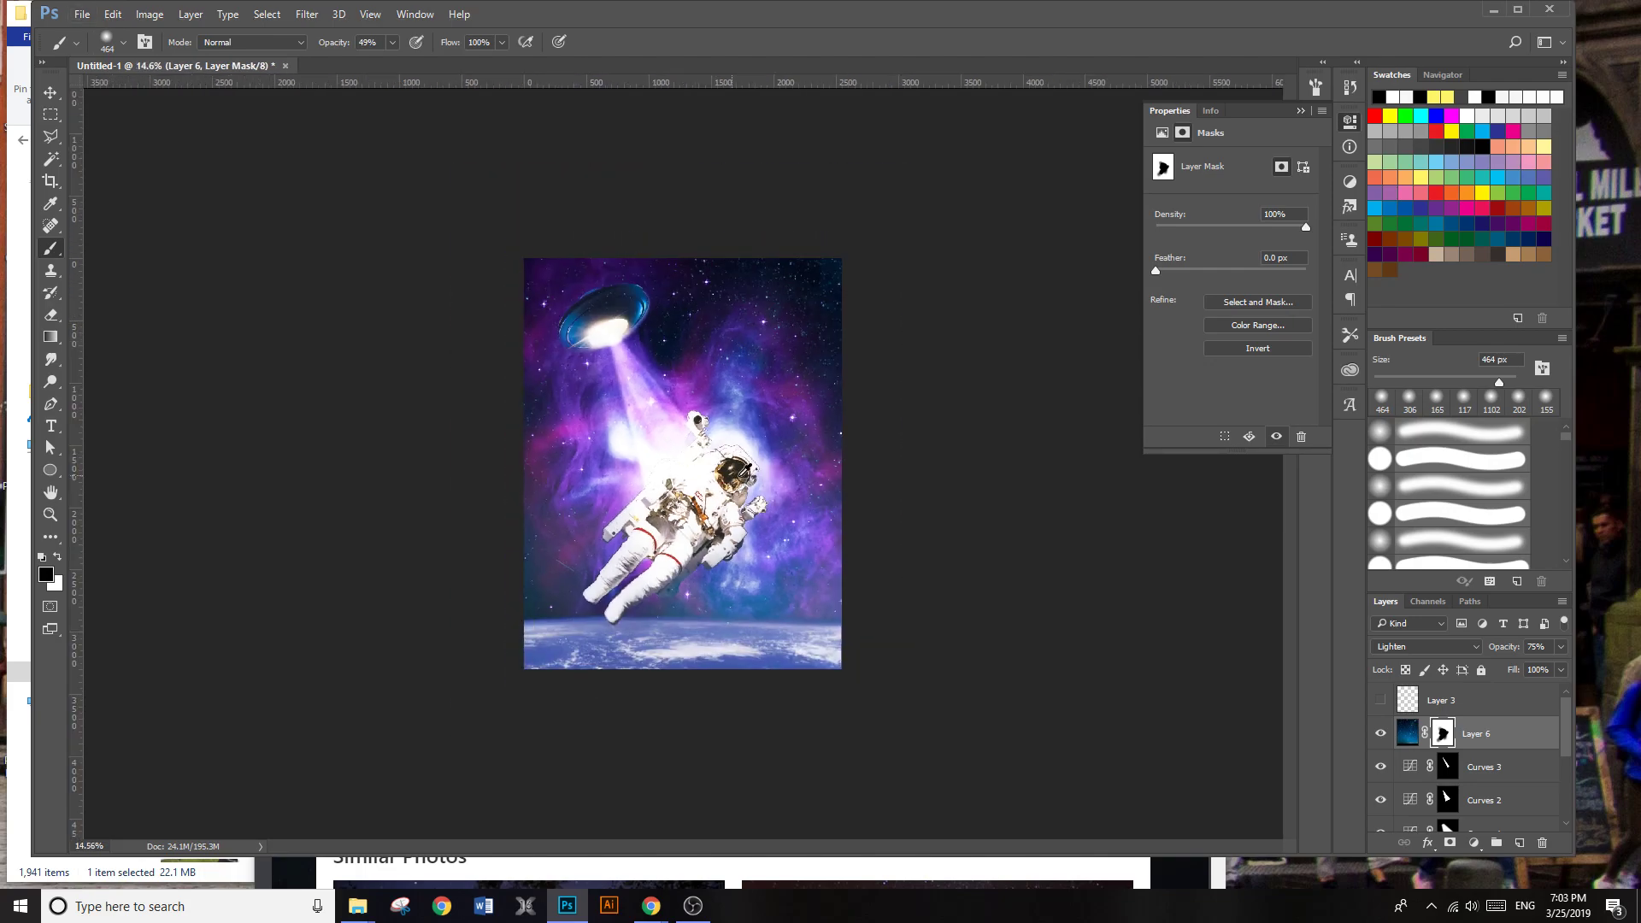
{"action": "scroll", "coordinate": [753, 525], "scroll_direction": "up", "scroll_amount": 3}
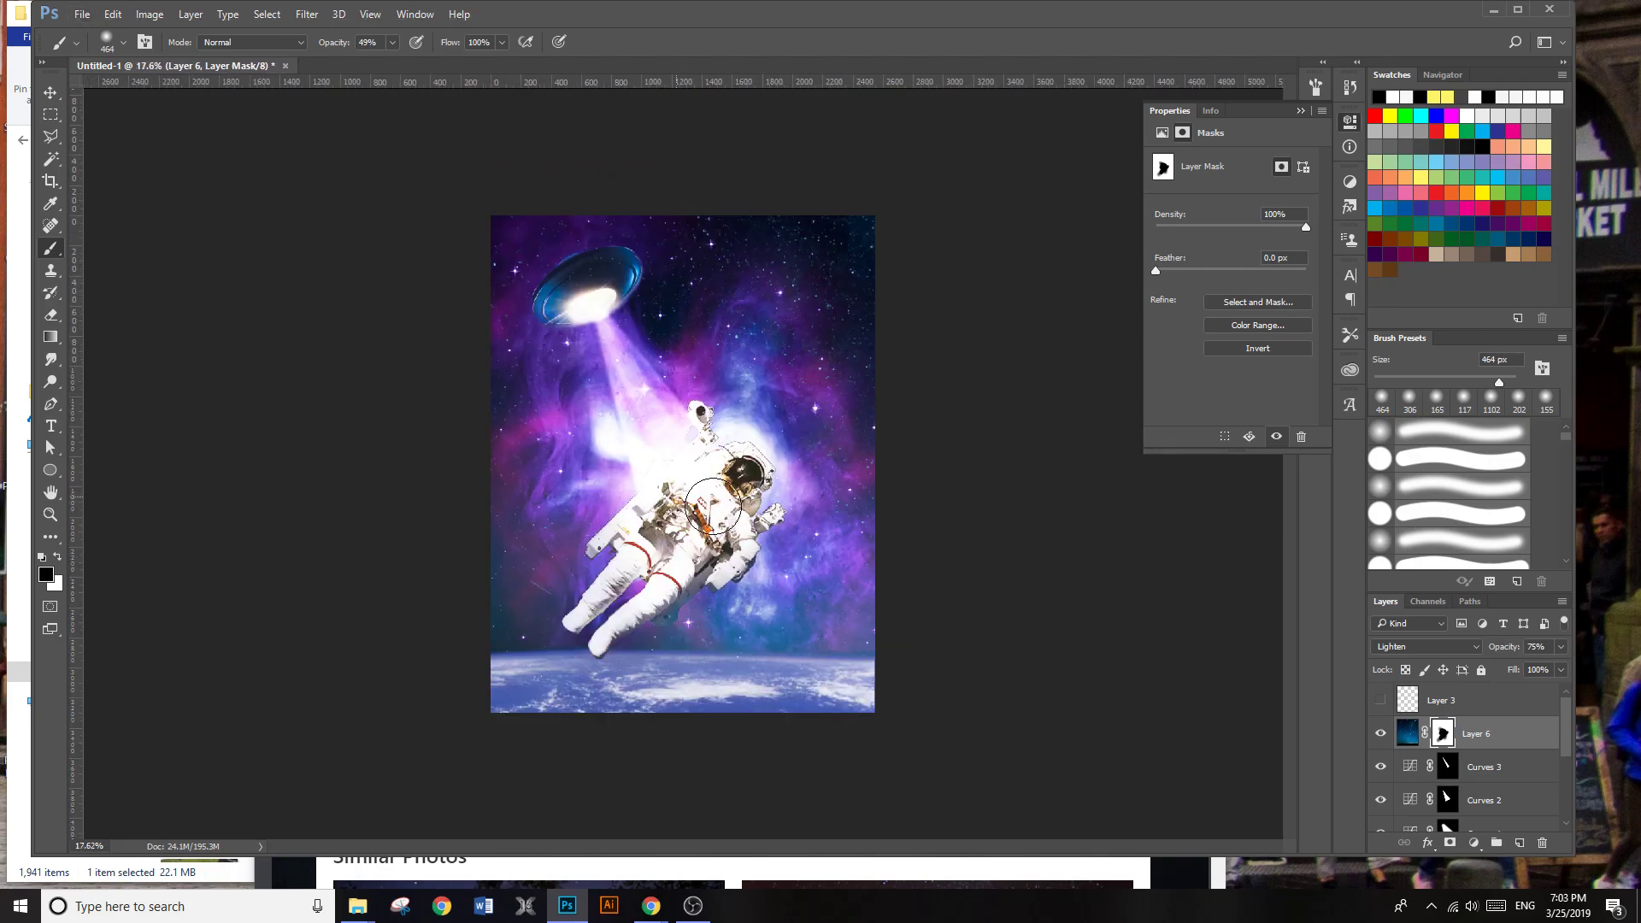
{"action": "mouse_move", "coordinate": [818, 563]}
{"action": "left_mouse_down"}
{"action": "mouse_move", "coordinate": [743, 612]}
{"action": "mouse_move", "coordinate": [596, 635]}
{"action": "mouse_move", "coordinate": [648, 639]}
{"action": "mouse_move", "coordinate": [577, 701]}
{"action": "left_mouse_up"}
{"action": "mouse_move", "coordinate": [932, 694]}
{"action": "left_mouse_down"}
{"action": "mouse_move", "coordinate": [494, 694]}
{"action": "mouse_move", "coordinate": [1013, 695]}
{"action": "mouse_move", "coordinate": [996, 748]}
{"action": "left_mouse_up"}
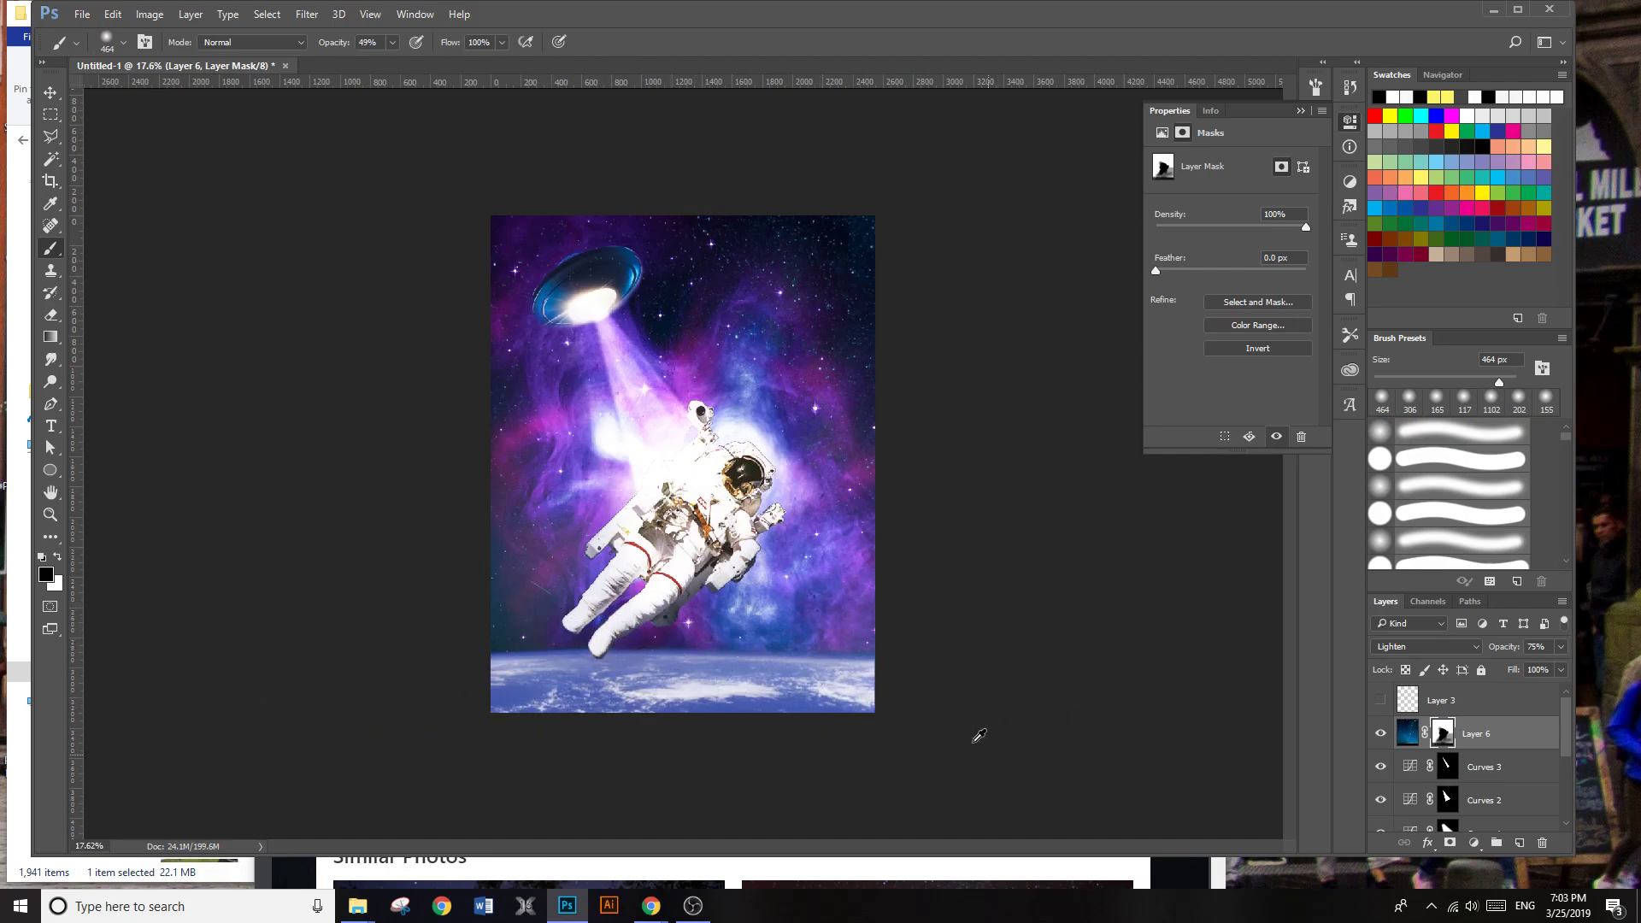
{"action": "scroll", "coordinate": [897, 687], "scroll_direction": "down", "scroll_amount": 2}
{"action": "scroll", "coordinate": [814, 710], "scroll_direction": "up", "scroll_amount": 1}
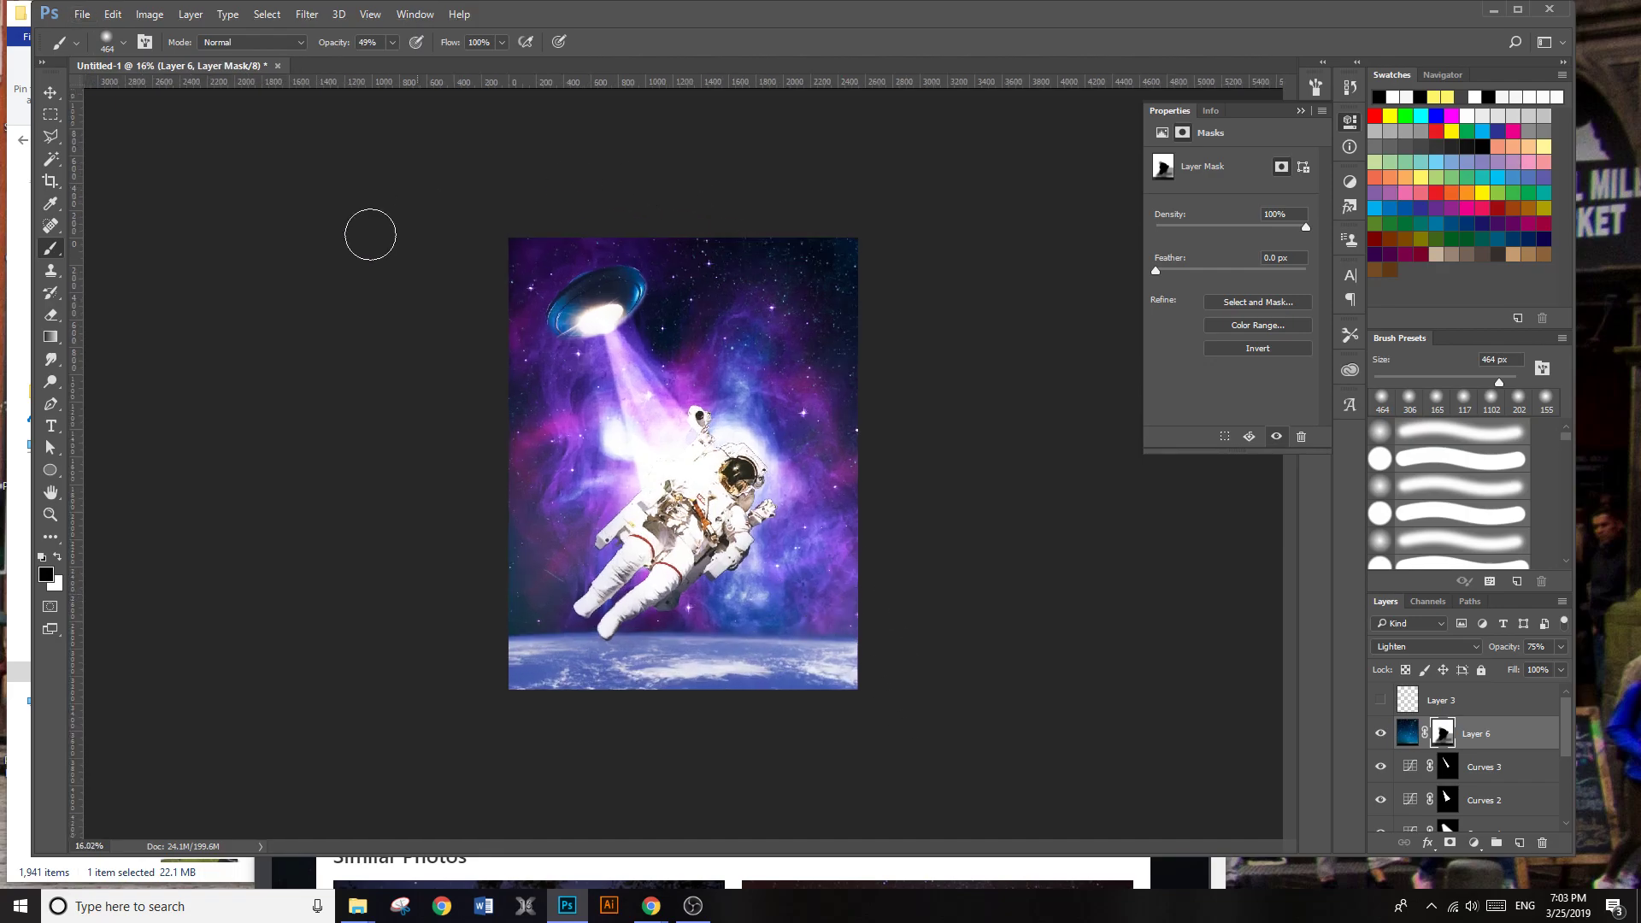